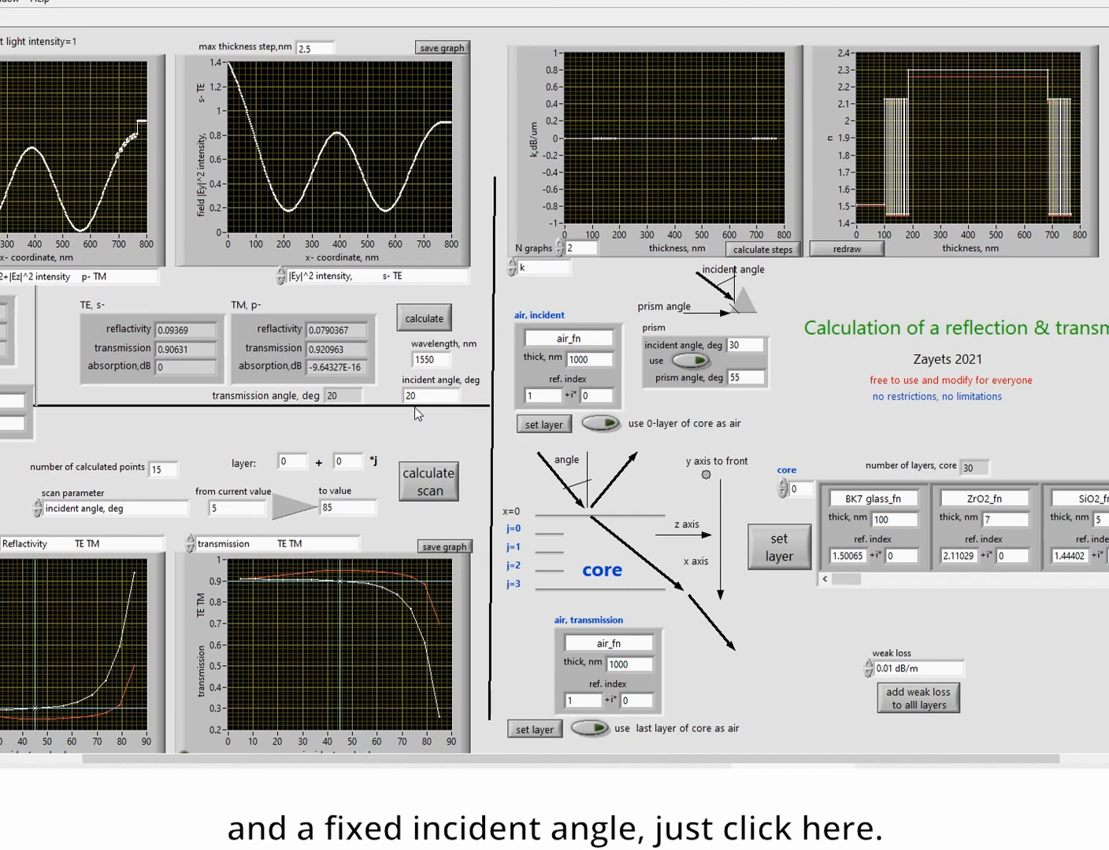
# Step: Run the fixed-angle calculation, then set the incident angle to 50 deg and recalculate the optical field
pyautogui.click(415, 321)
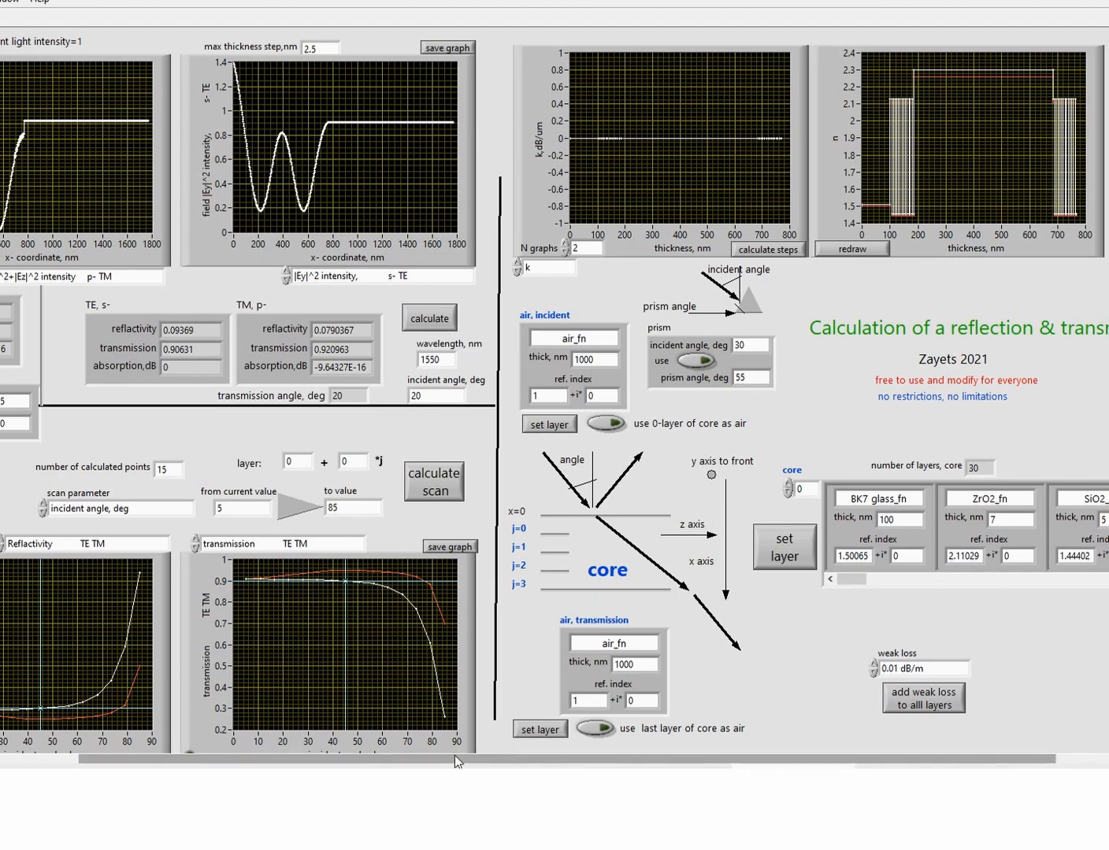
pyautogui.moveTo(455, 756); pyautogui.dragTo(356, 760)
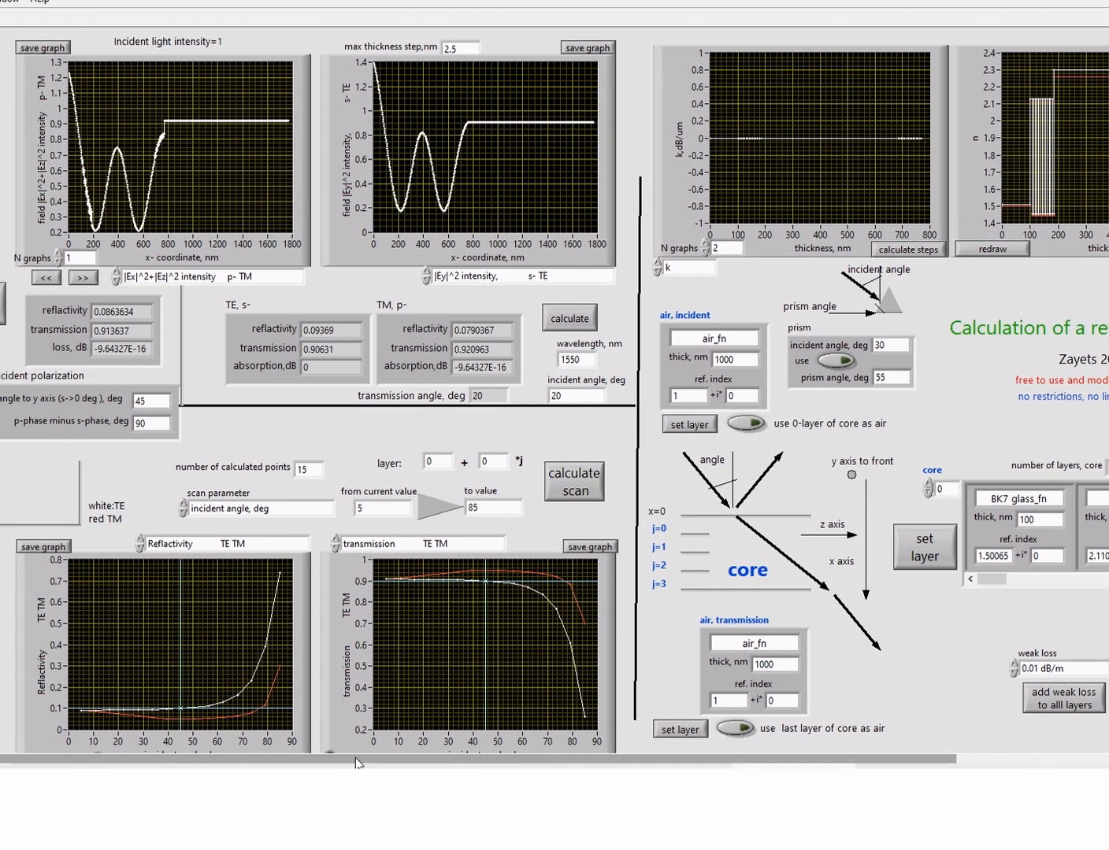
pyautogui.moveTo(572, 396); pyautogui.dragTo(536, 393)
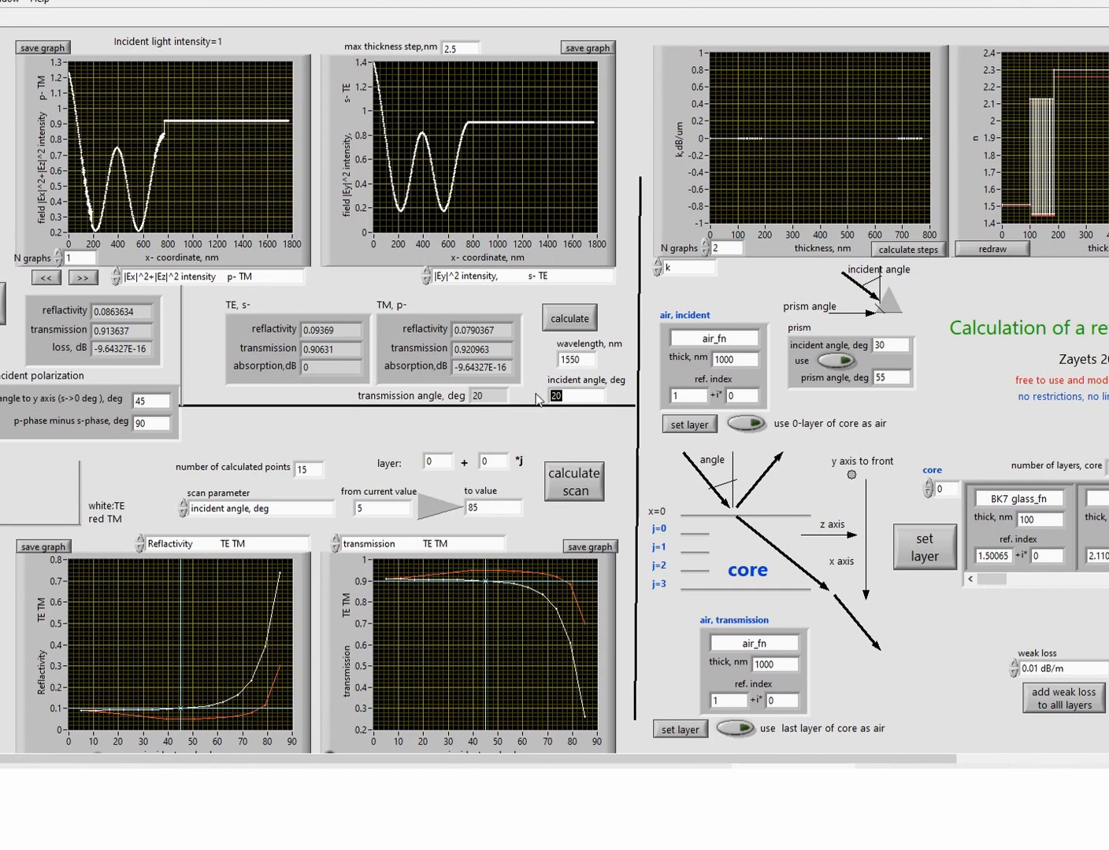
pyautogui.write('50')
pyautogui.click(568, 319)
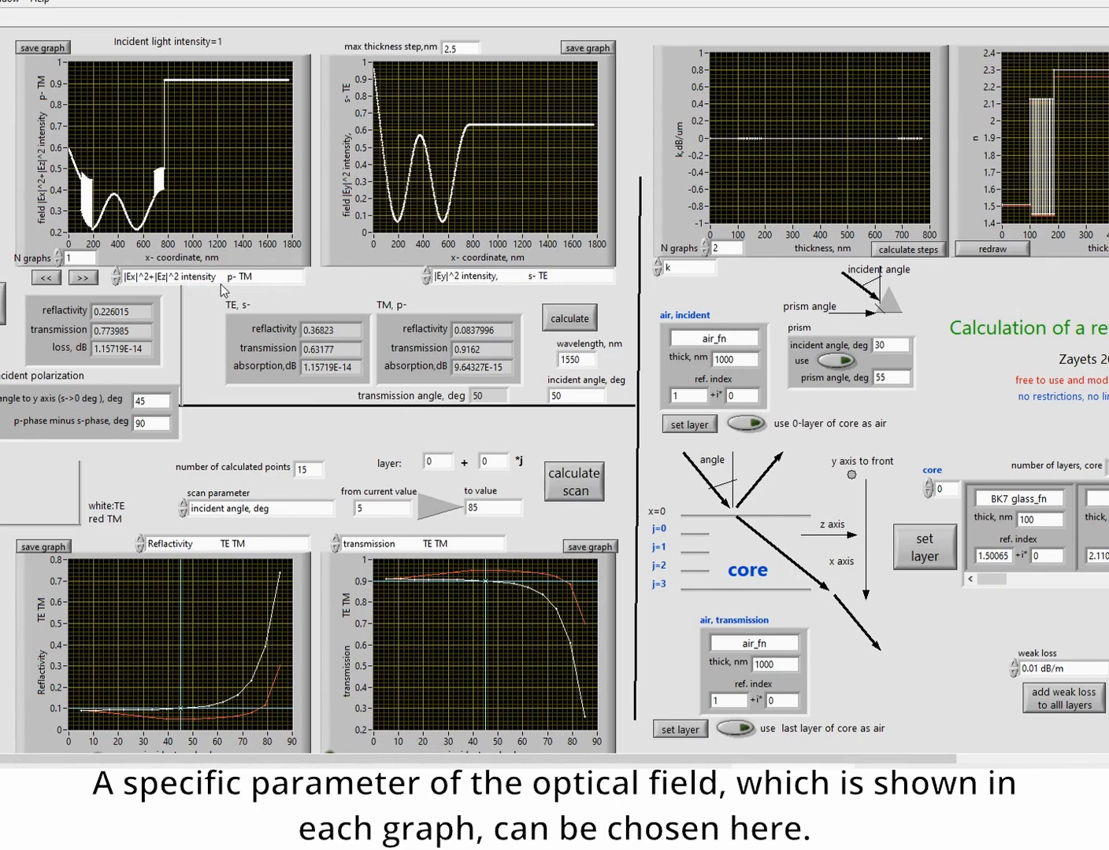
# Step: Plot the Ey phase, deg (s-TE) in the first field graph
pyautogui.click(256, 280)
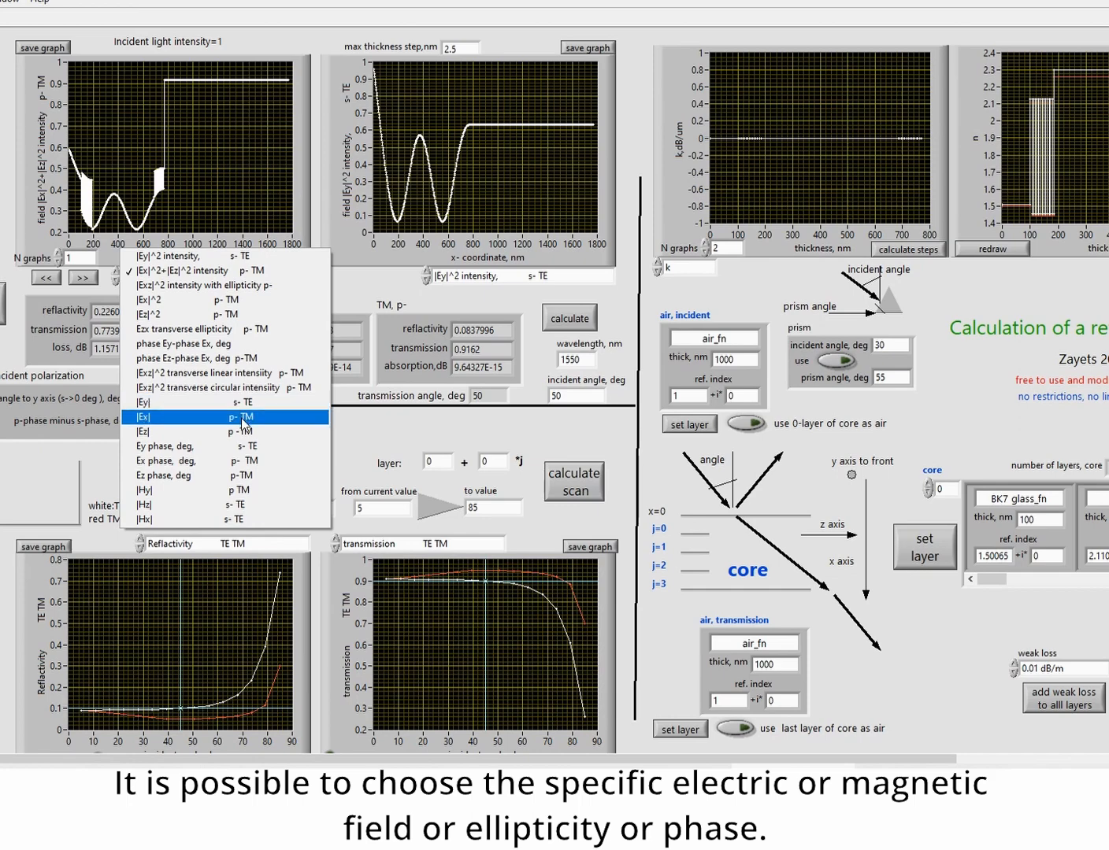
pyautogui.click(244, 460)
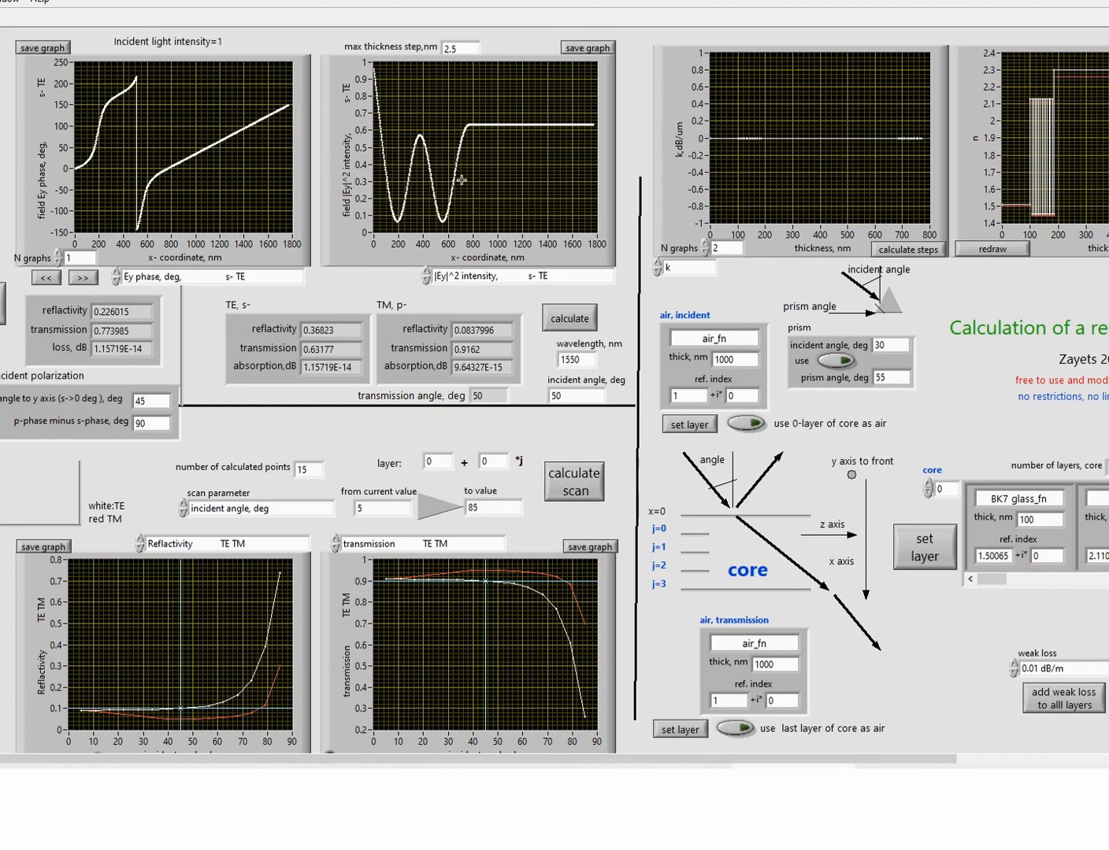
# Step: Plot |Ey|^2 intensity (s-TE) in the first field graph and |Ex|^2+|Ez|^2 intensity (p-TM) in the second
pyautogui.click(222, 277)
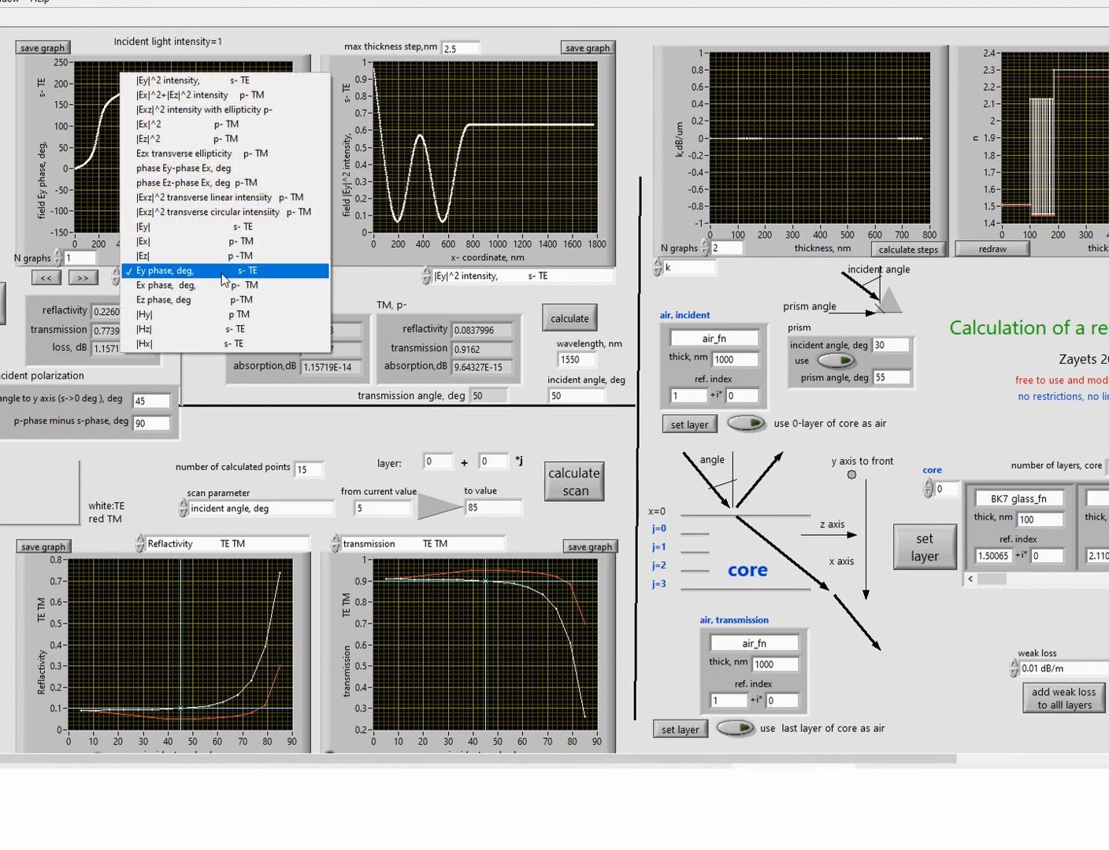
pyautogui.click(208, 87)
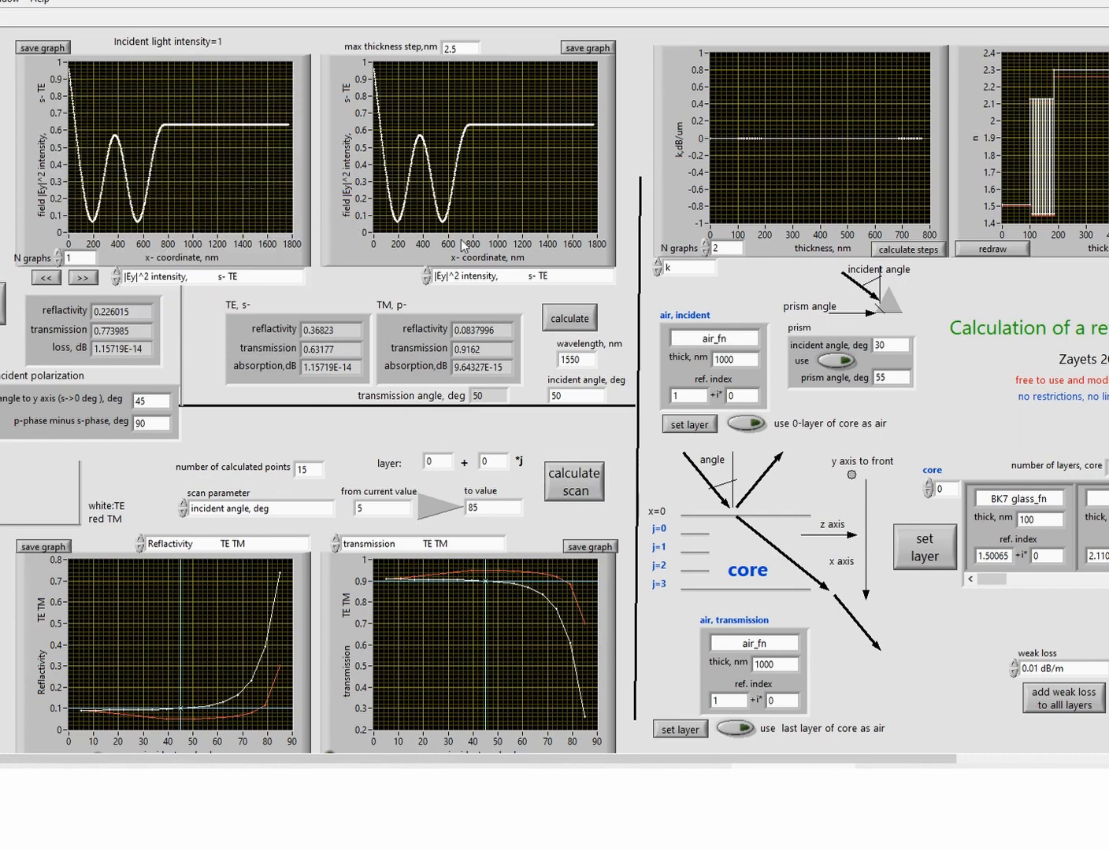
pyautogui.click(489, 278)
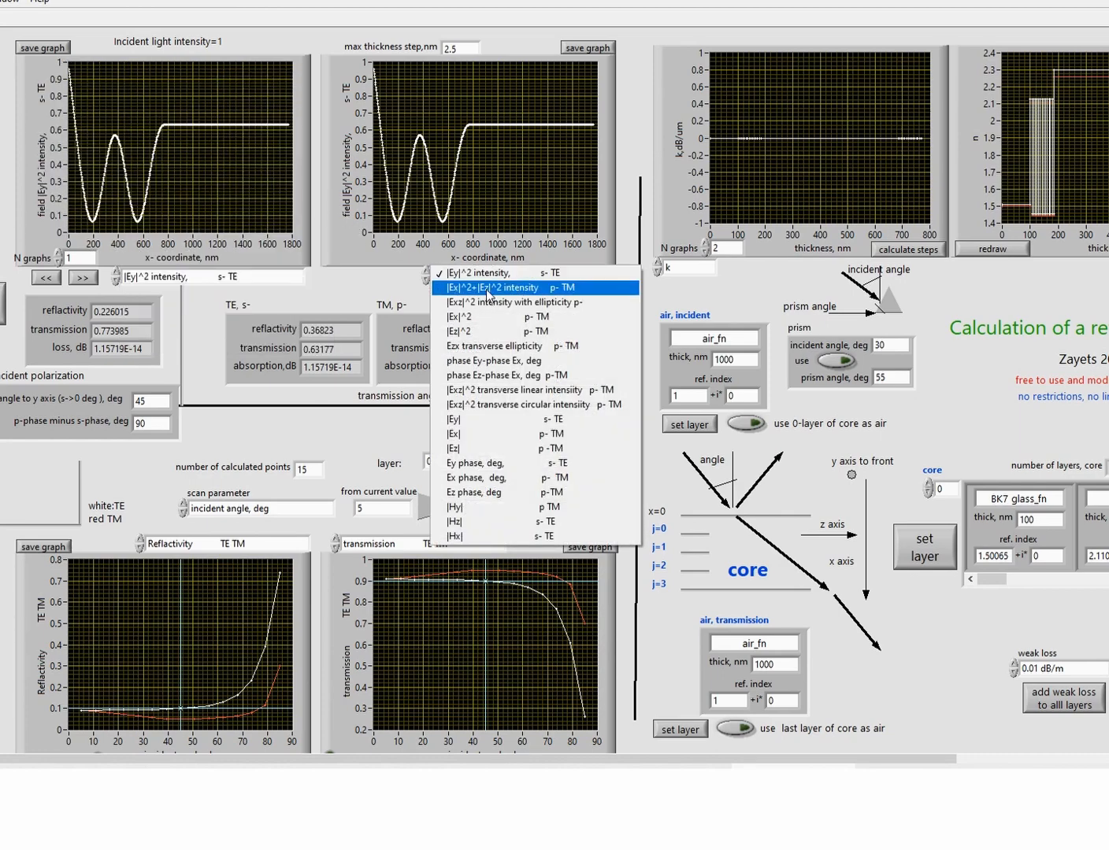
pyautogui.click(489, 288)
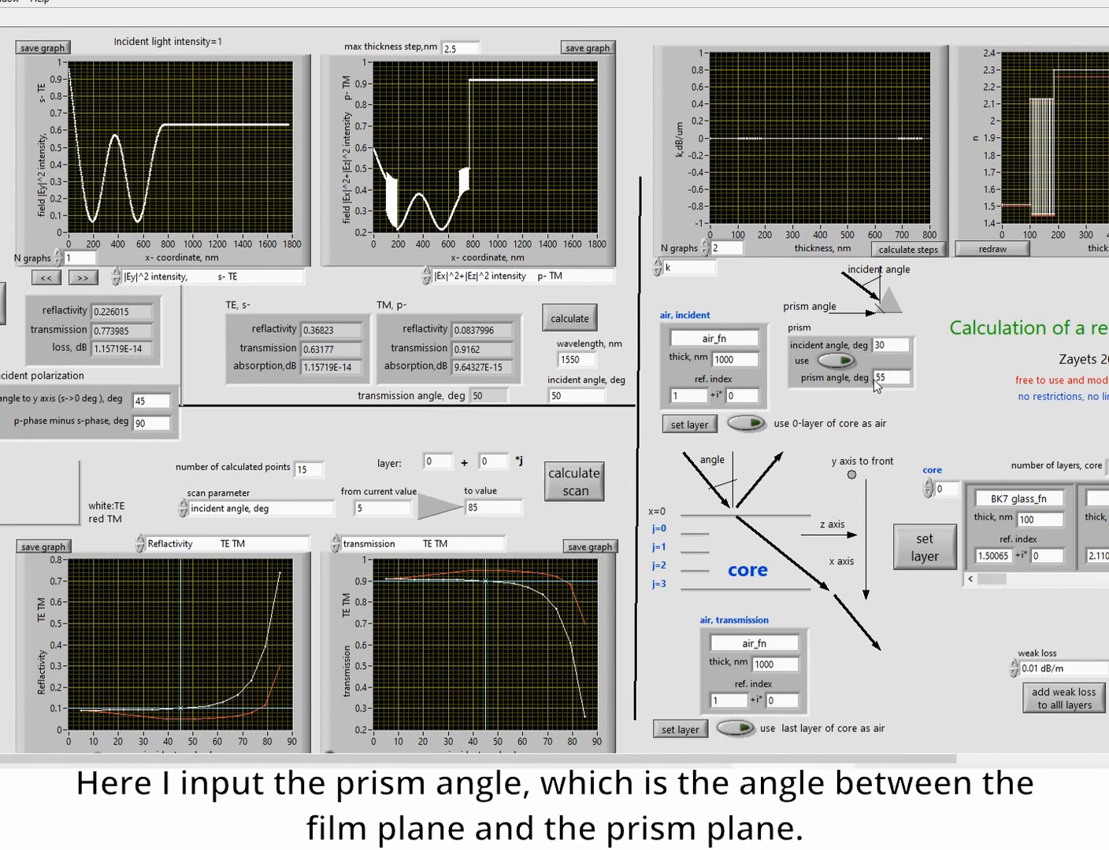
# Step: Set the prism angle to 60 deg and the prism's light incident angle to 40 deg
pyautogui.moveTo(882, 377); pyautogui.dragTo(874, 377)
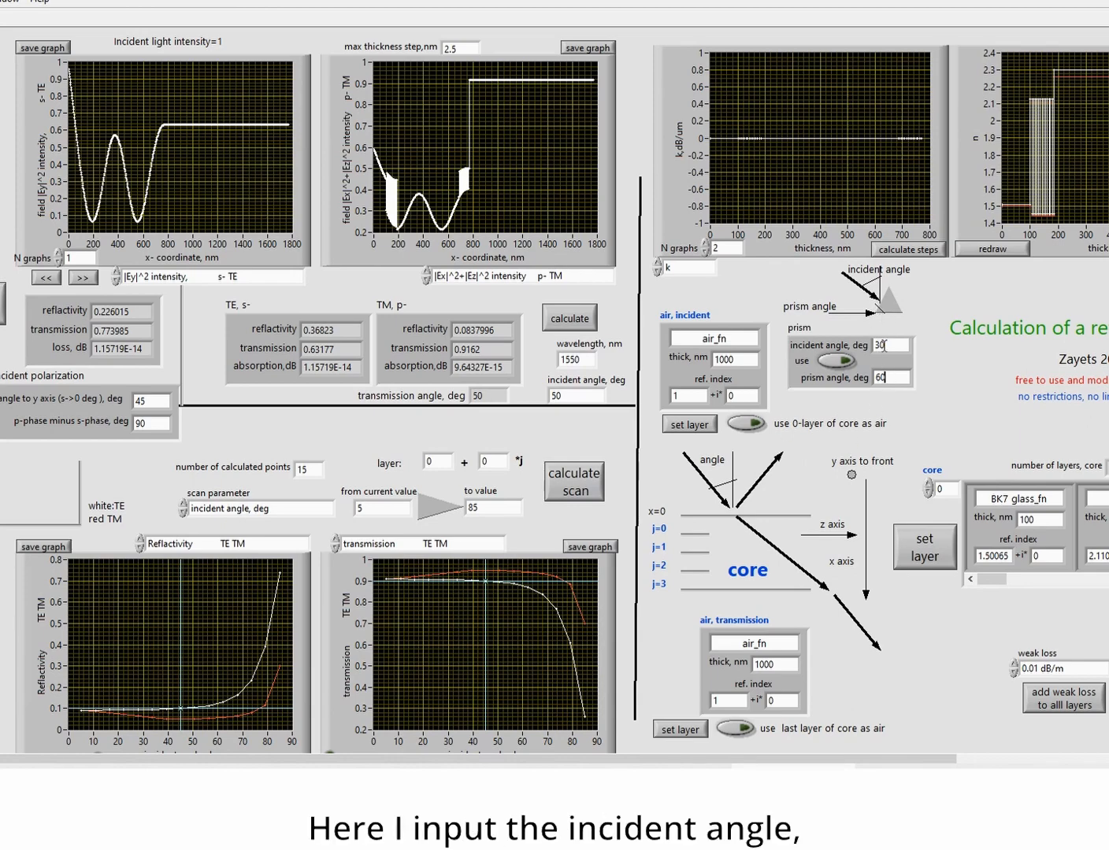
pyautogui.doubleClick(878, 345)
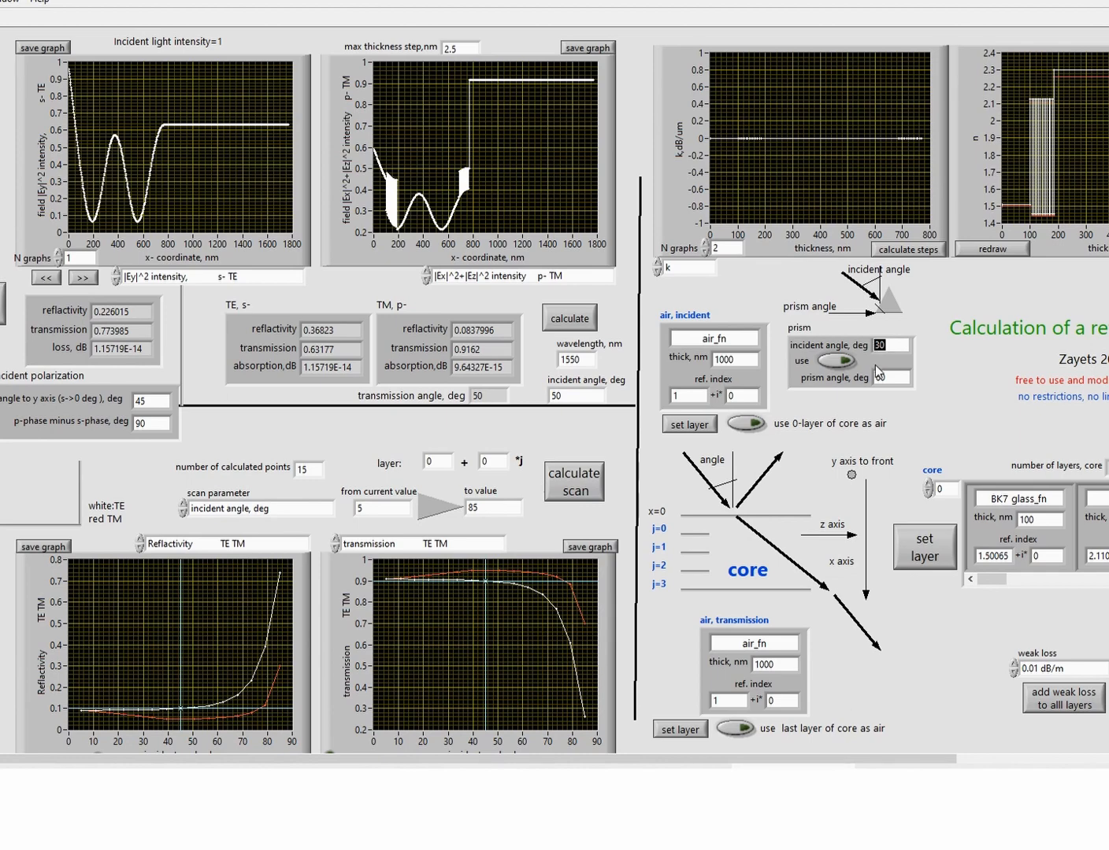
pyautogui.write('40')
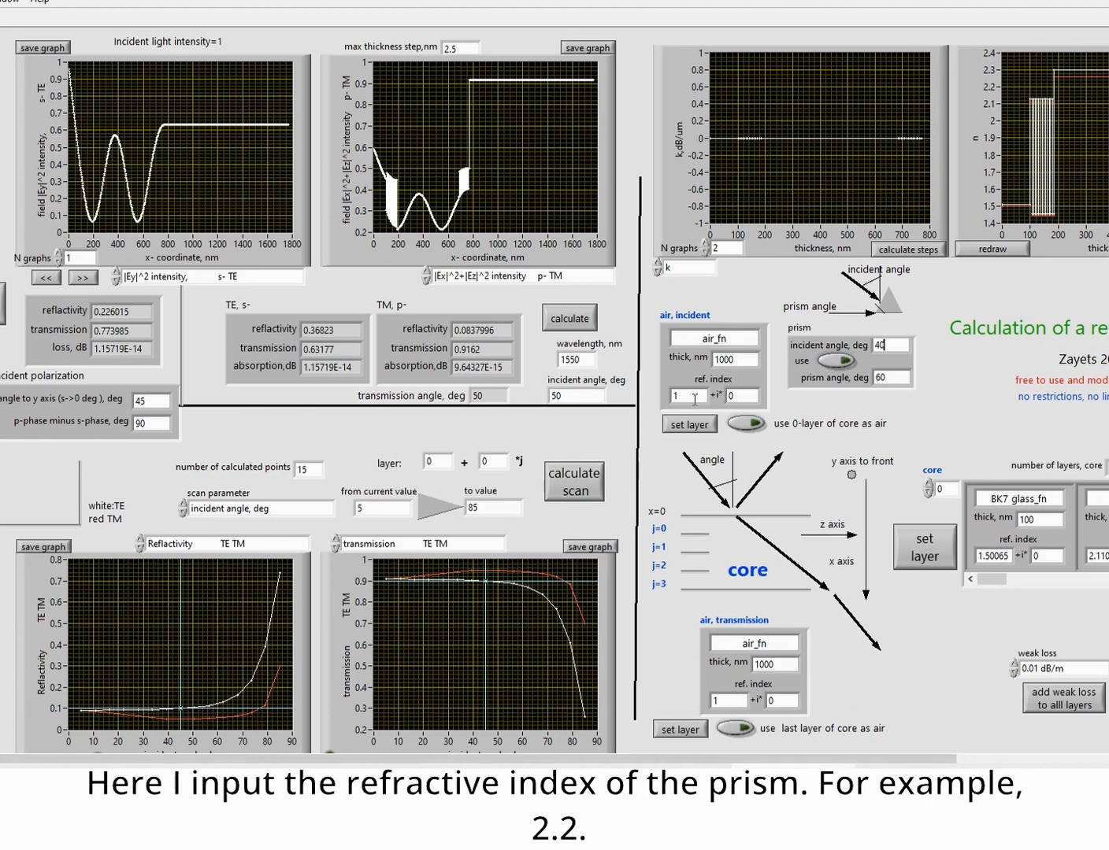
# Step: Set the real refractive index of the incident medium to 2.2 and enable use of the prism
pyautogui.moveTo(695, 400); pyautogui.dragTo(673, 397)
pyautogui.write('2.2')
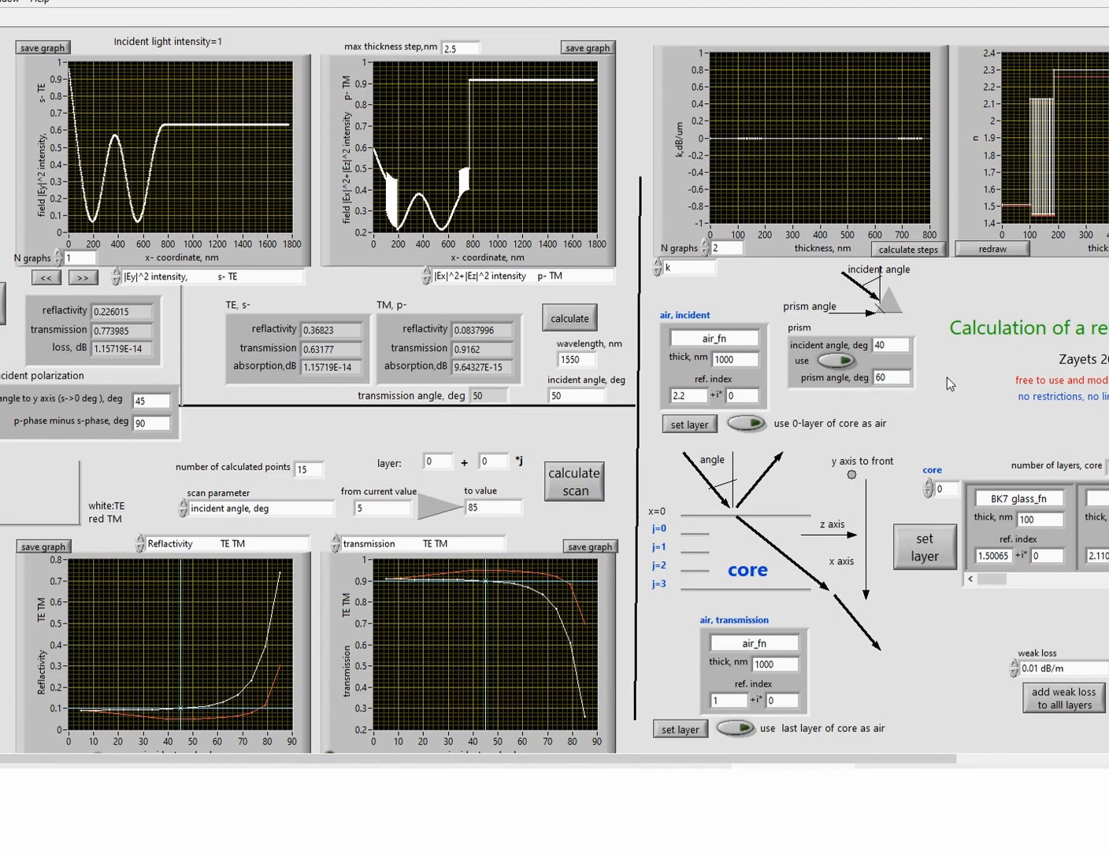
pyautogui.click(832, 361)
# Step: Set the prism's light incident angle to 30 deg with the prism enabled
pyautogui.moveTo(891, 345); pyautogui.dragTo(864, 342)
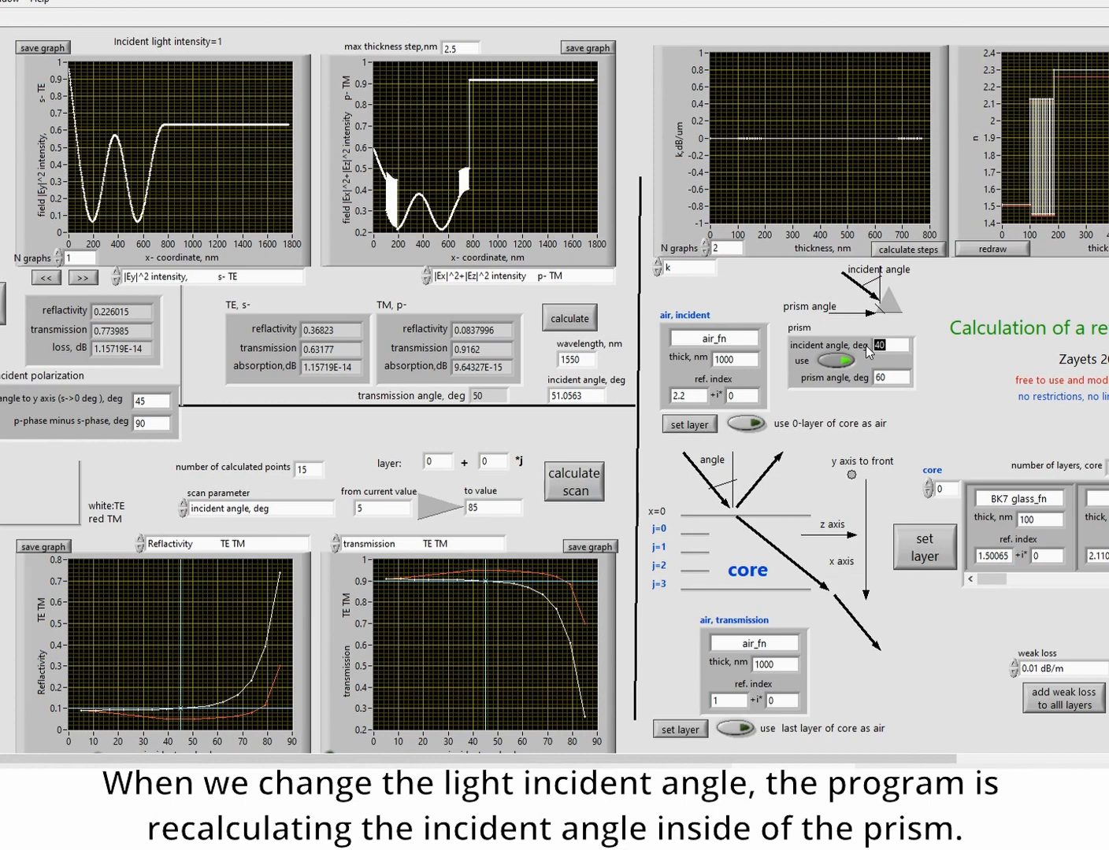
pyautogui.write('30')
pyautogui.press('Return')
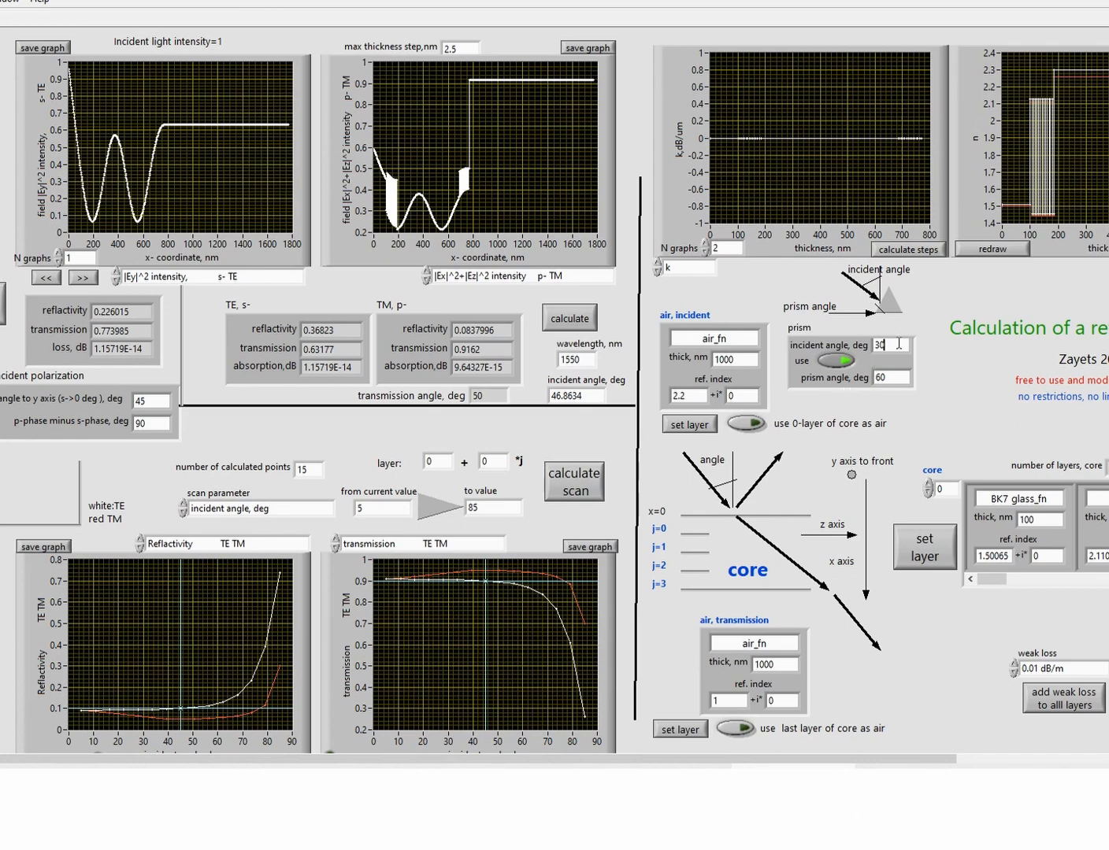
# Step: Set the prism's incident angle to 40 deg and calculate the reflection and field through the prism
pyautogui.moveTo(883, 343); pyautogui.dragTo(870, 344)
pyautogui.press('Return')
pyautogui.click(579, 322)
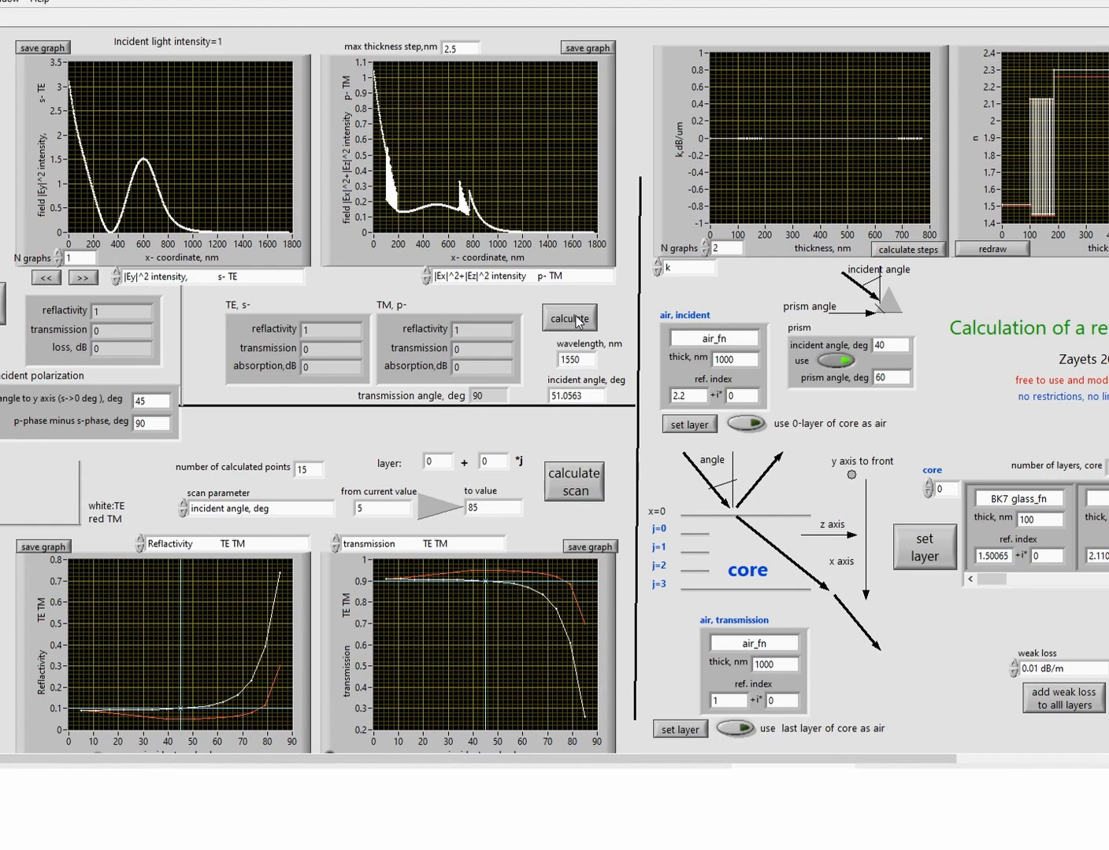
# Step: Open the incident medium's layer editor, load SiO2 from formula as the material, and try assigning it to layer 1
pyautogui.click(703, 428)
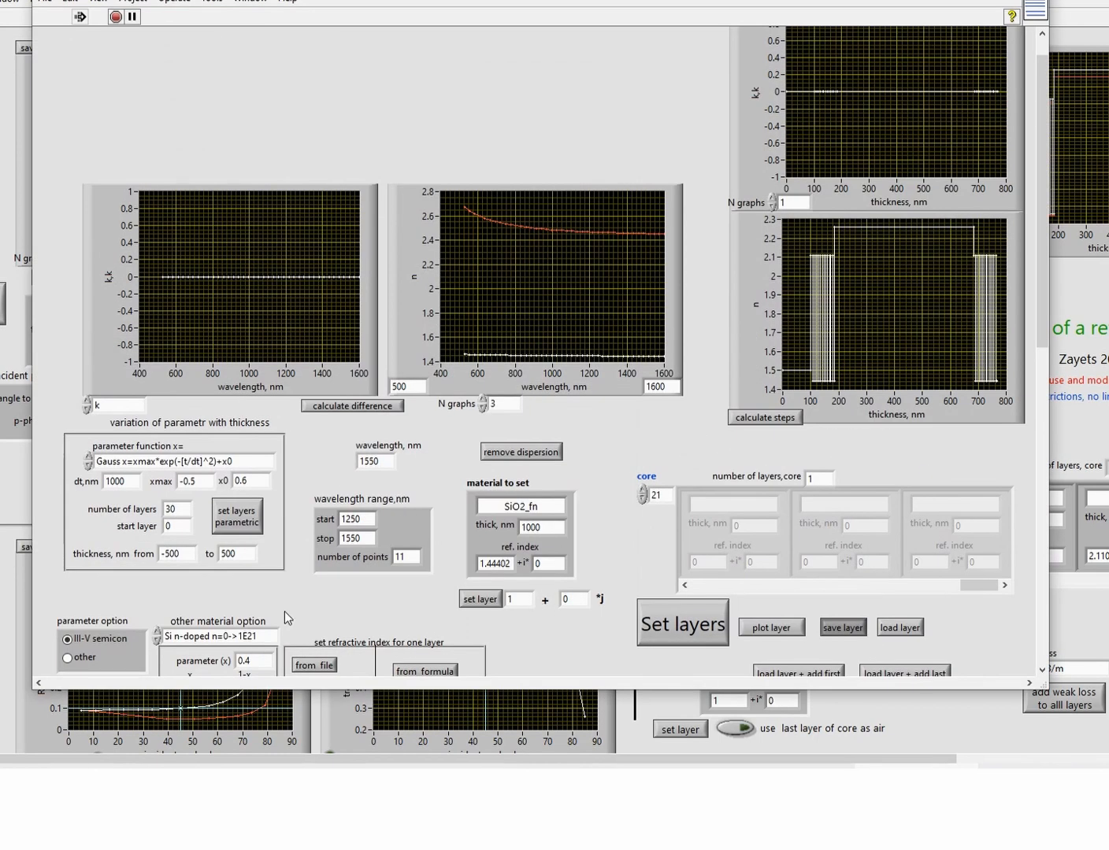
pyautogui.scroll(-2, 284, 610)
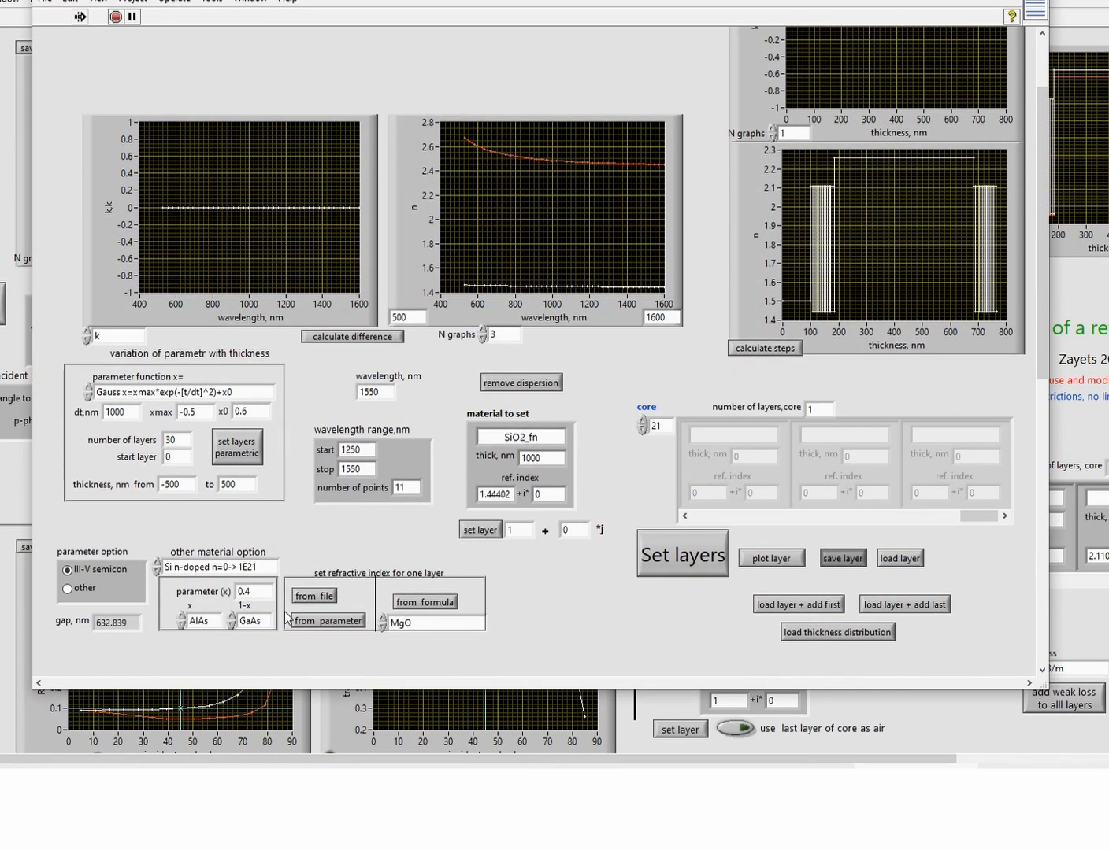
pyautogui.click(417, 626)
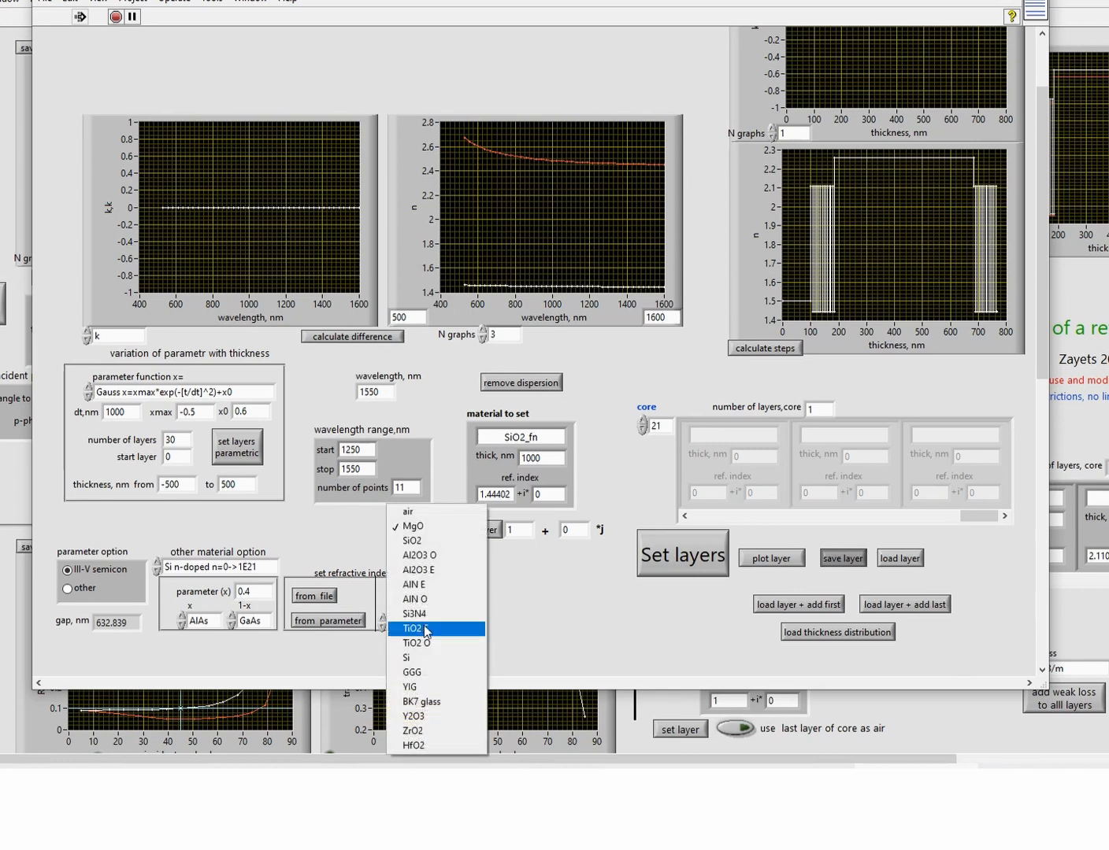
pyautogui.click(428, 546)
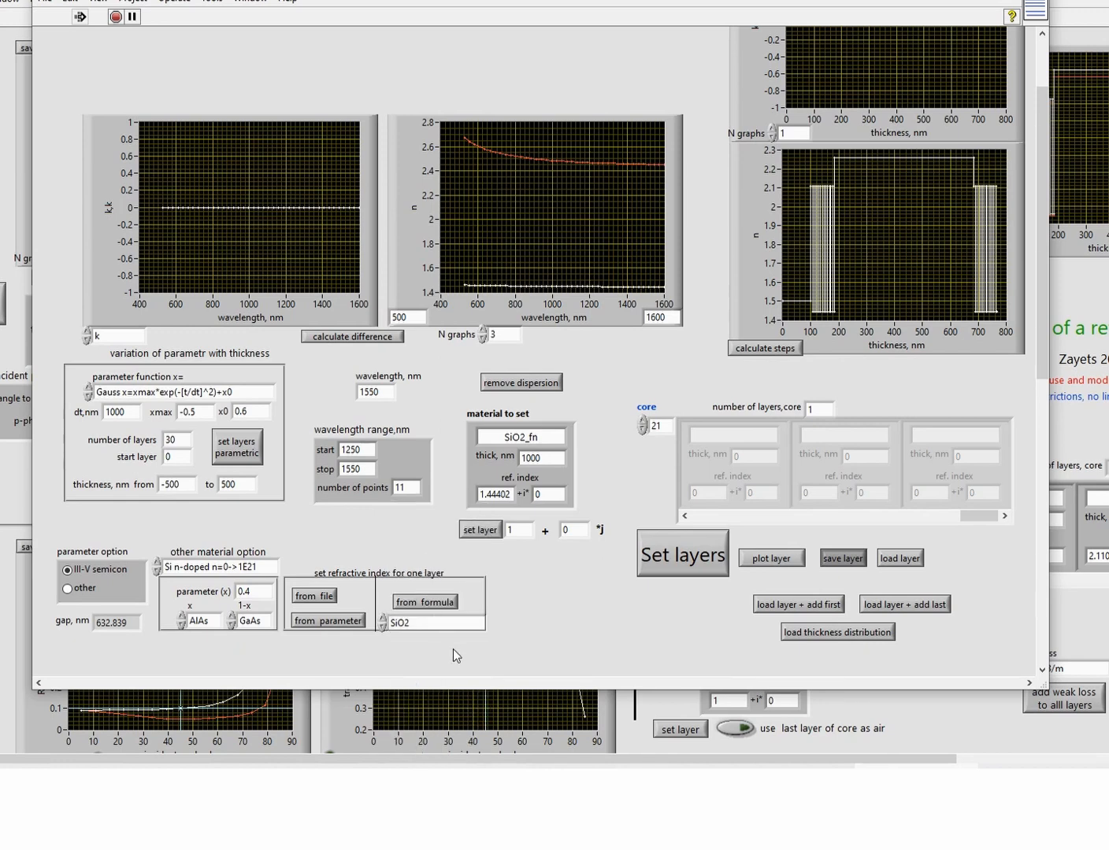
pyautogui.click(435, 604)
pyautogui.click(480, 532)
pyautogui.moveTo(982, 517); pyautogui.dragTo(705, 522)
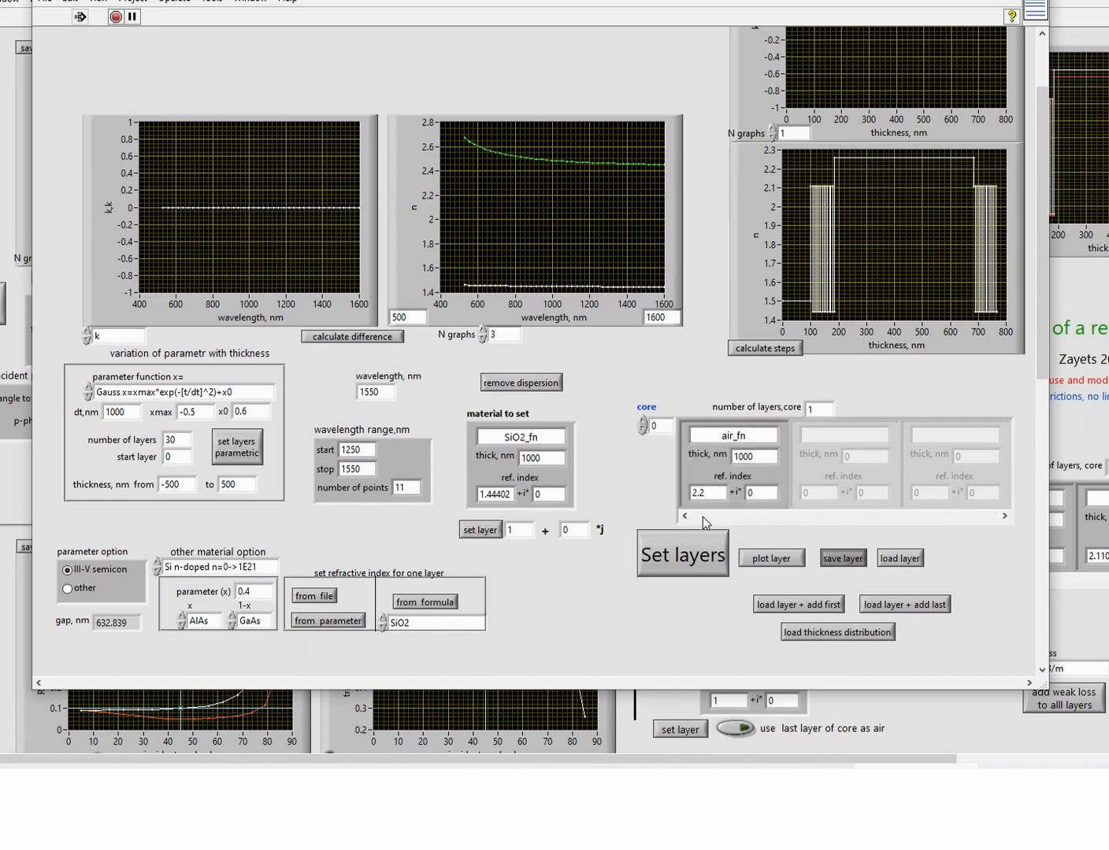
# Step: Assign the SiO2 material to layer 0 and apply the layers to the incident medium
pyautogui.doubleClick(508, 531)
pyautogui.write('0')
pyautogui.click(470, 534)
pyautogui.click(684, 556)
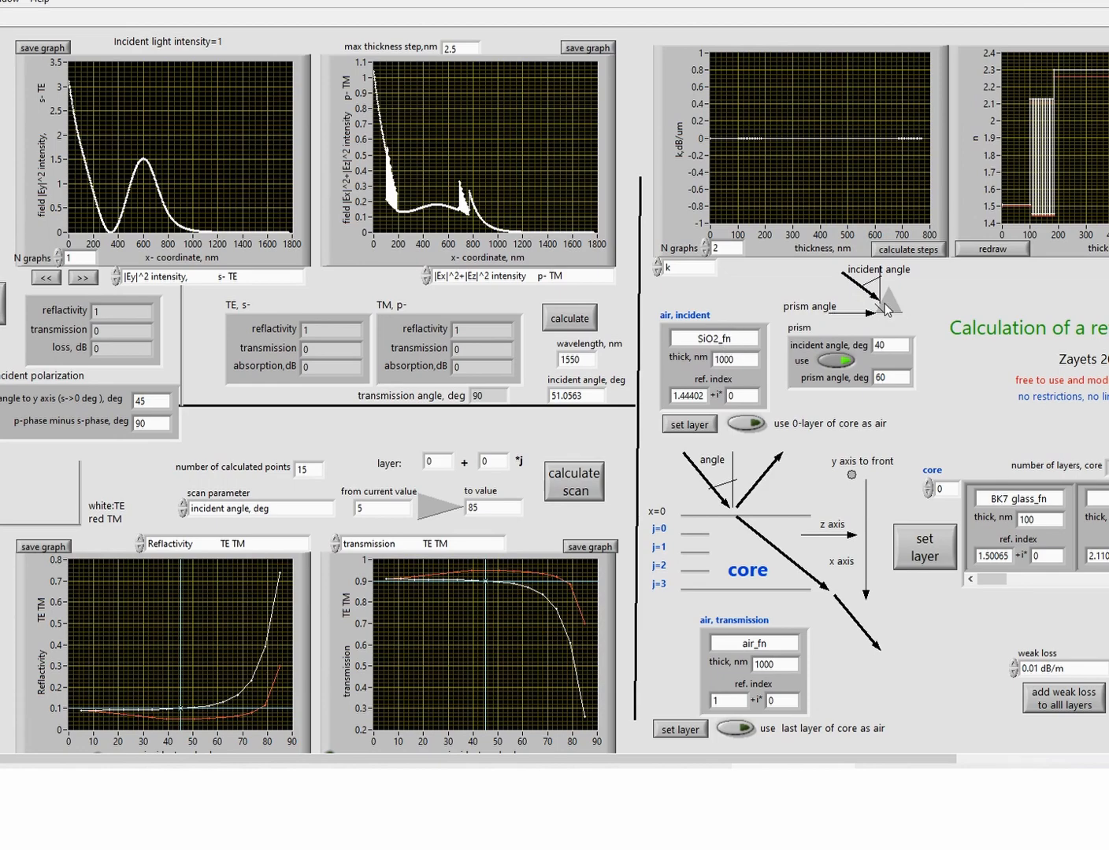
# Step: Reopen the incident medium's layer editor, load air from formula, assign it to layer 0, and apply the layers
pyautogui.click(688, 425)
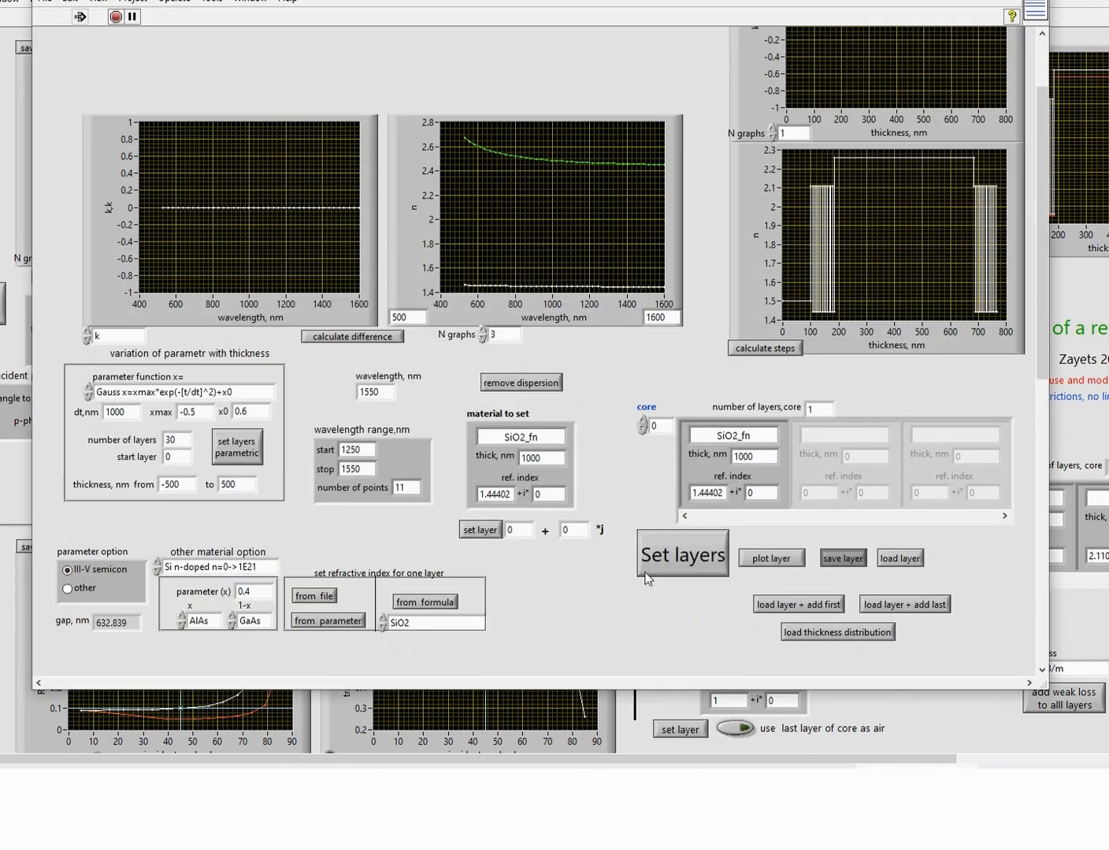
pyautogui.click(427, 627)
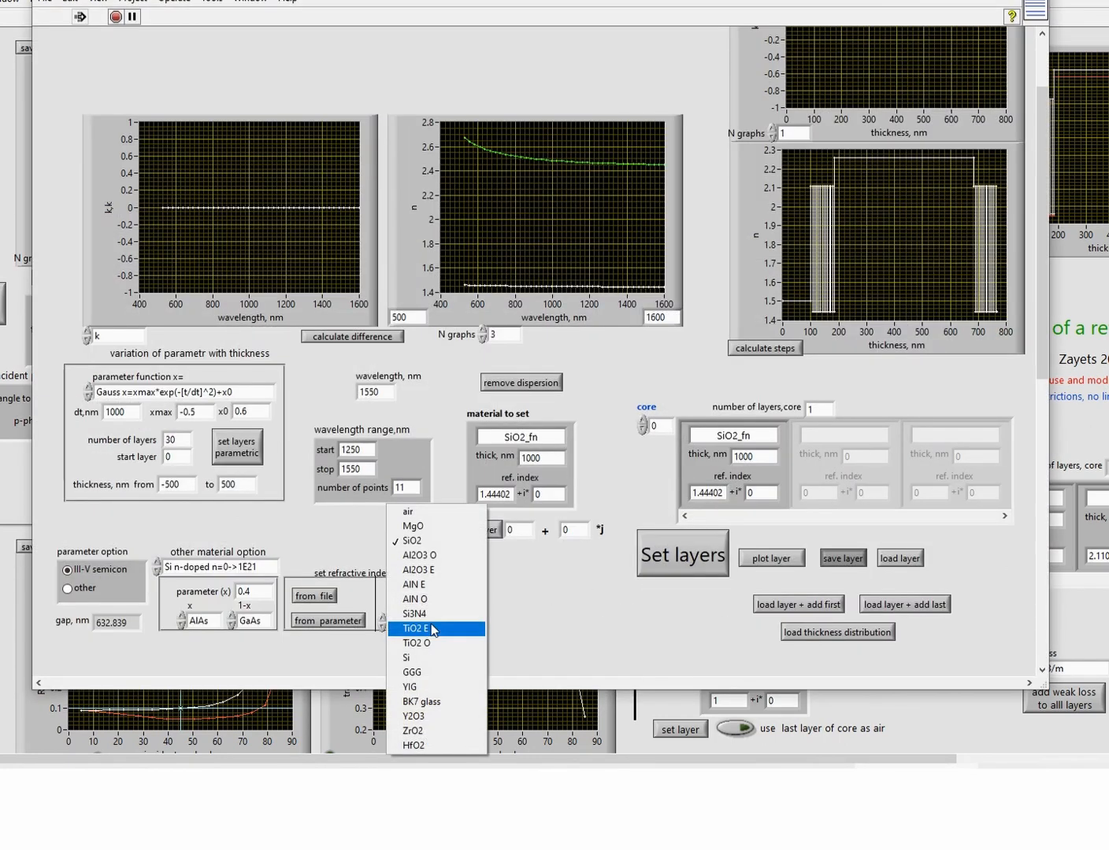
pyautogui.click(434, 512)
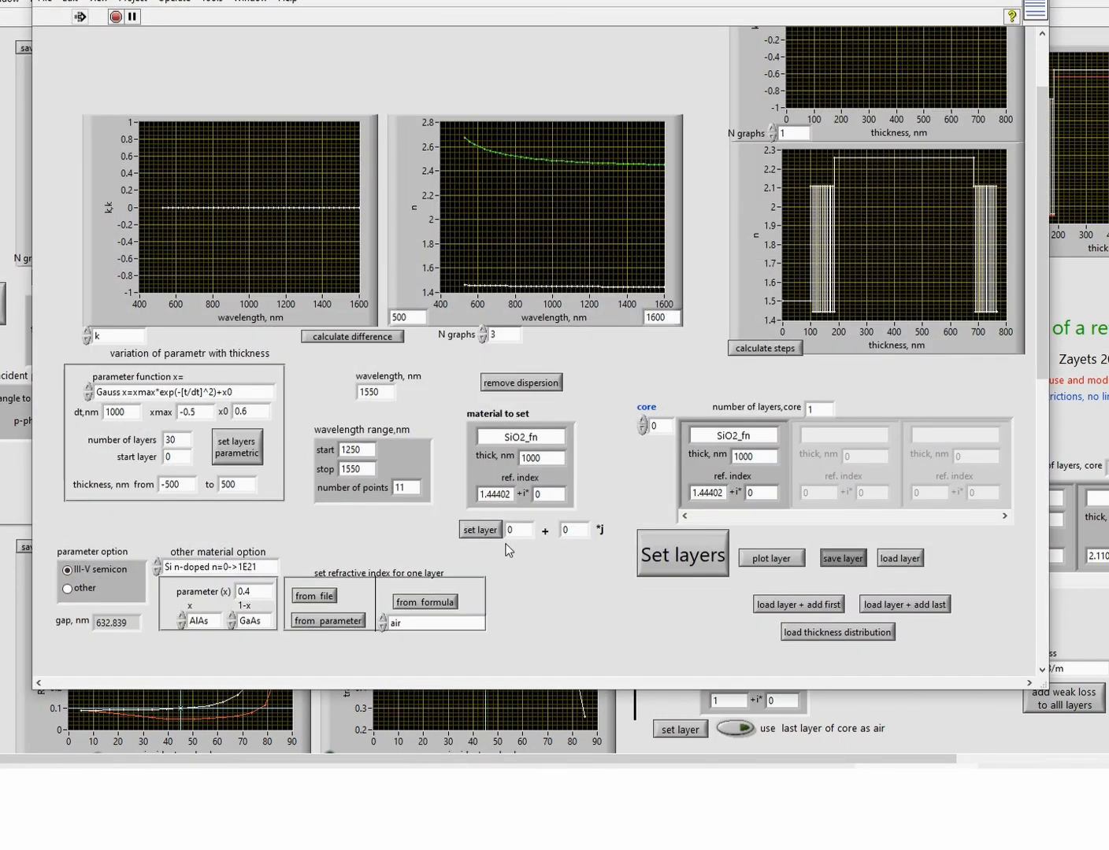
pyautogui.click(454, 602)
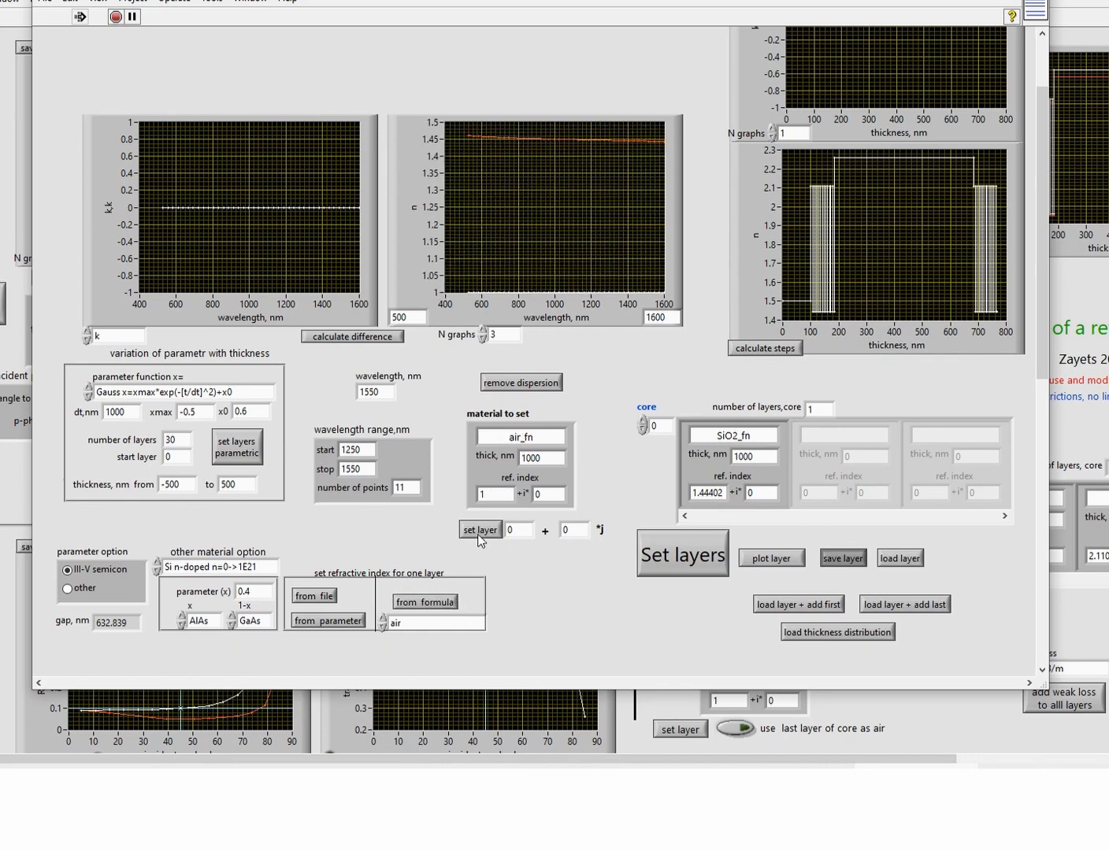
pyautogui.click(481, 530)
pyautogui.click(688, 554)
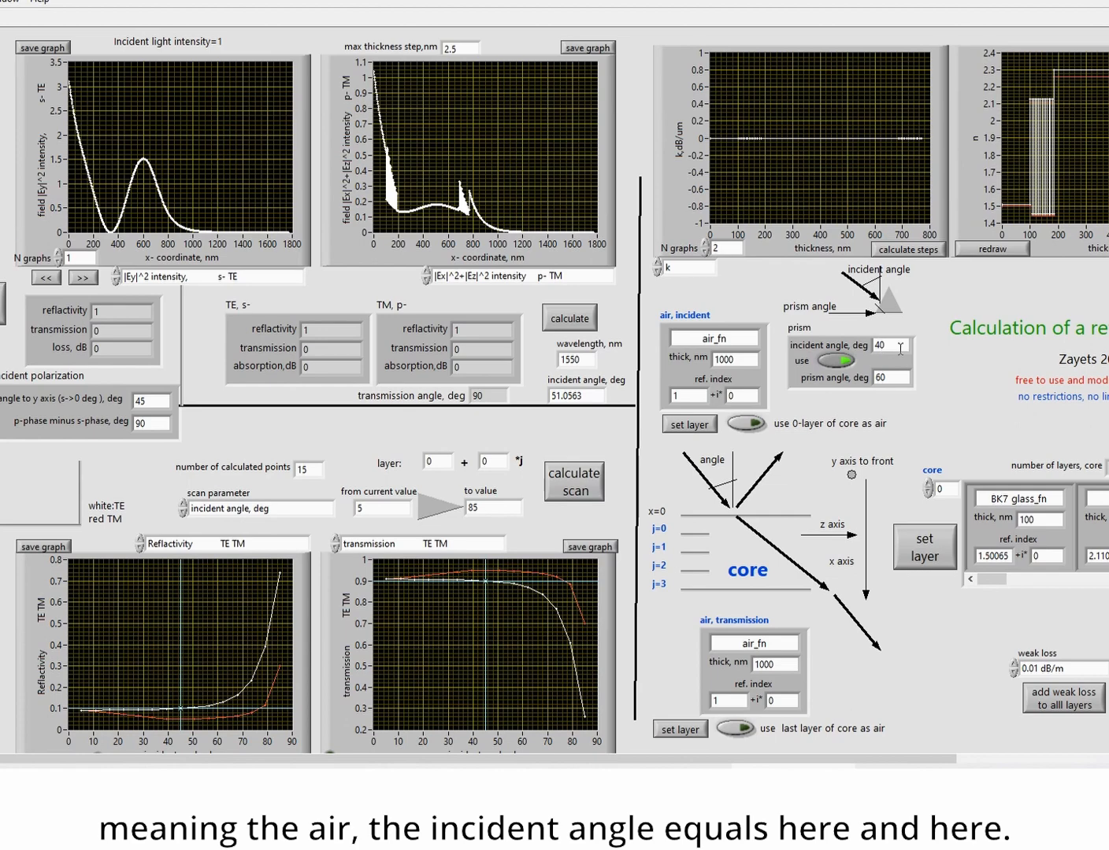
# Step: Set the prism's incident angle to 45 deg with air as the prism material
pyautogui.moveTo(902, 346); pyautogui.dragTo(875, 346)
pyautogui.write('45')
pyautogui.press('Return')
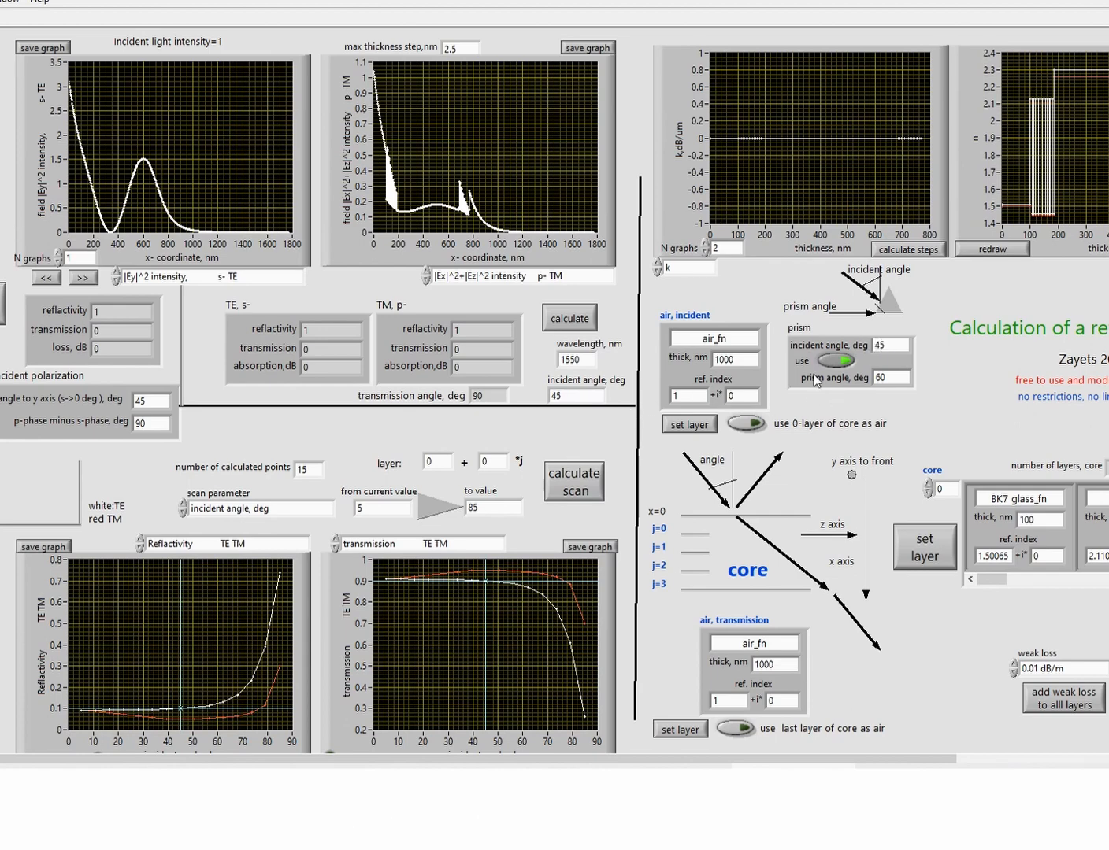
# Step: Set the prism's incident angle to 30 deg and recalculate with use of the prism turned off
pyautogui.moveTo(903, 345); pyautogui.dragTo(869, 347)
pyautogui.write('30')
pyautogui.press('Return')
pyautogui.click(833, 369)
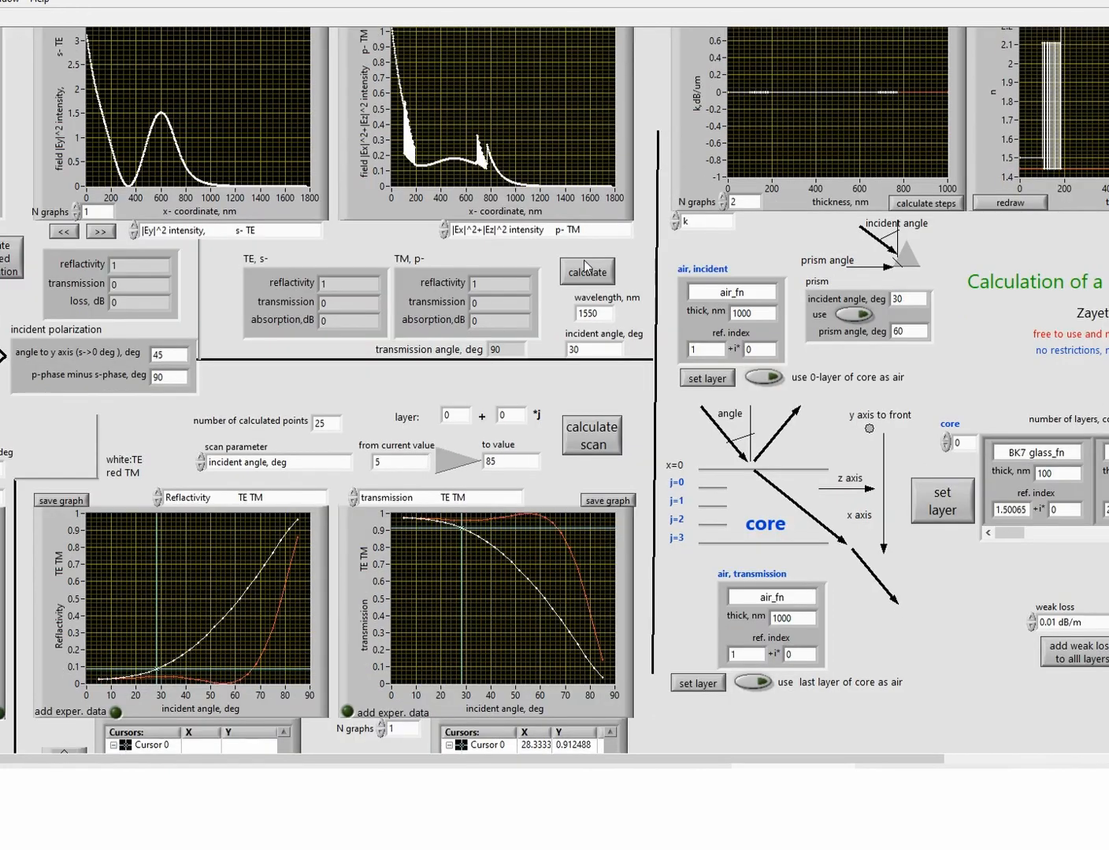
pyautogui.click(587, 272)
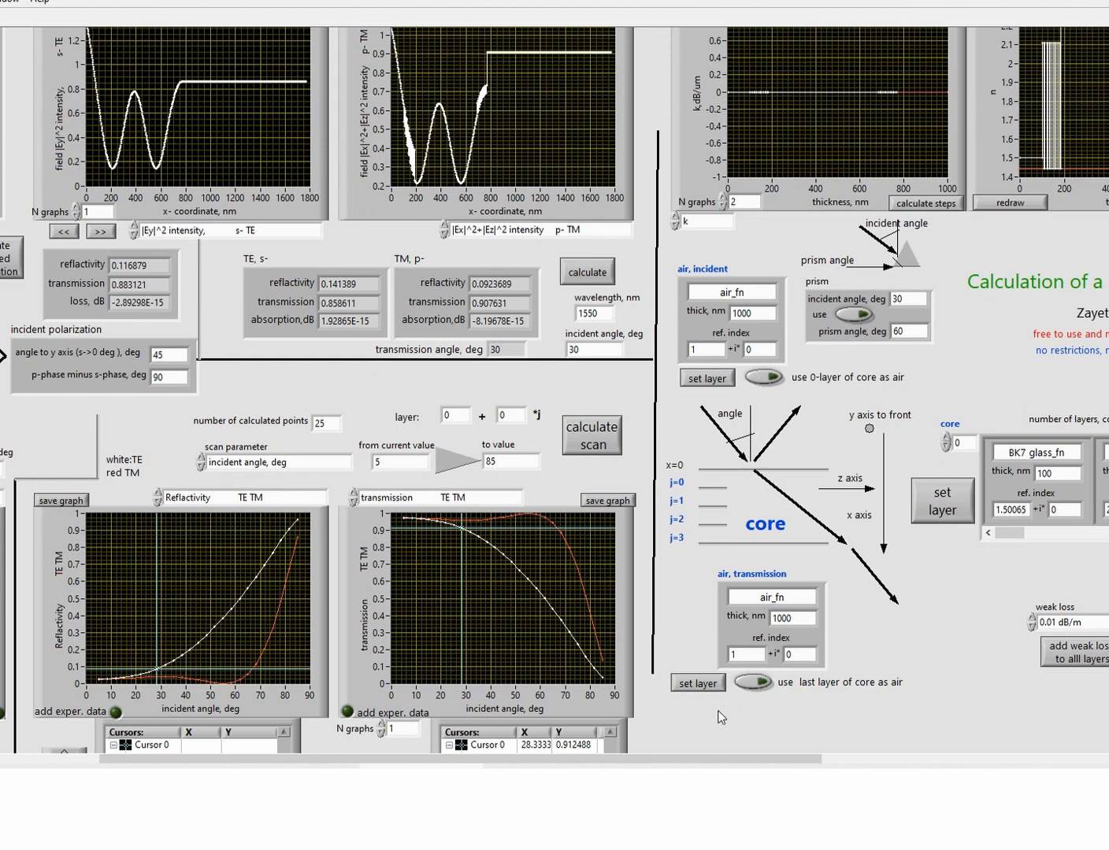
# Step: Set the thickness of the air transmission layer to 10 nm and recalculate the field
pyautogui.doubleClick(791, 619)
pyautogui.write('10')
pyautogui.click(574, 273)
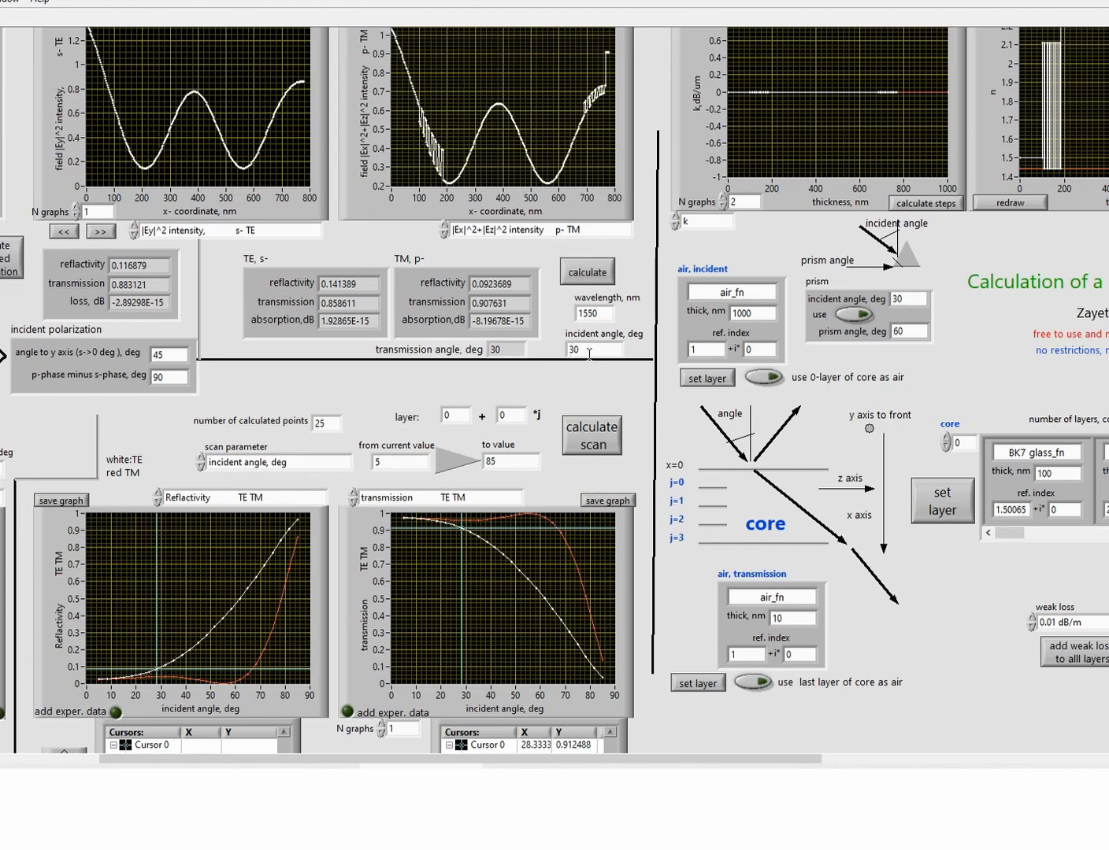
# Step: Set the main incident angle to 50 deg and recalculate the field with the thinner transmission layer
pyautogui.moveTo(585, 354); pyautogui.dragTo(566, 356)
pyautogui.write('50')
pyautogui.click(583, 273)
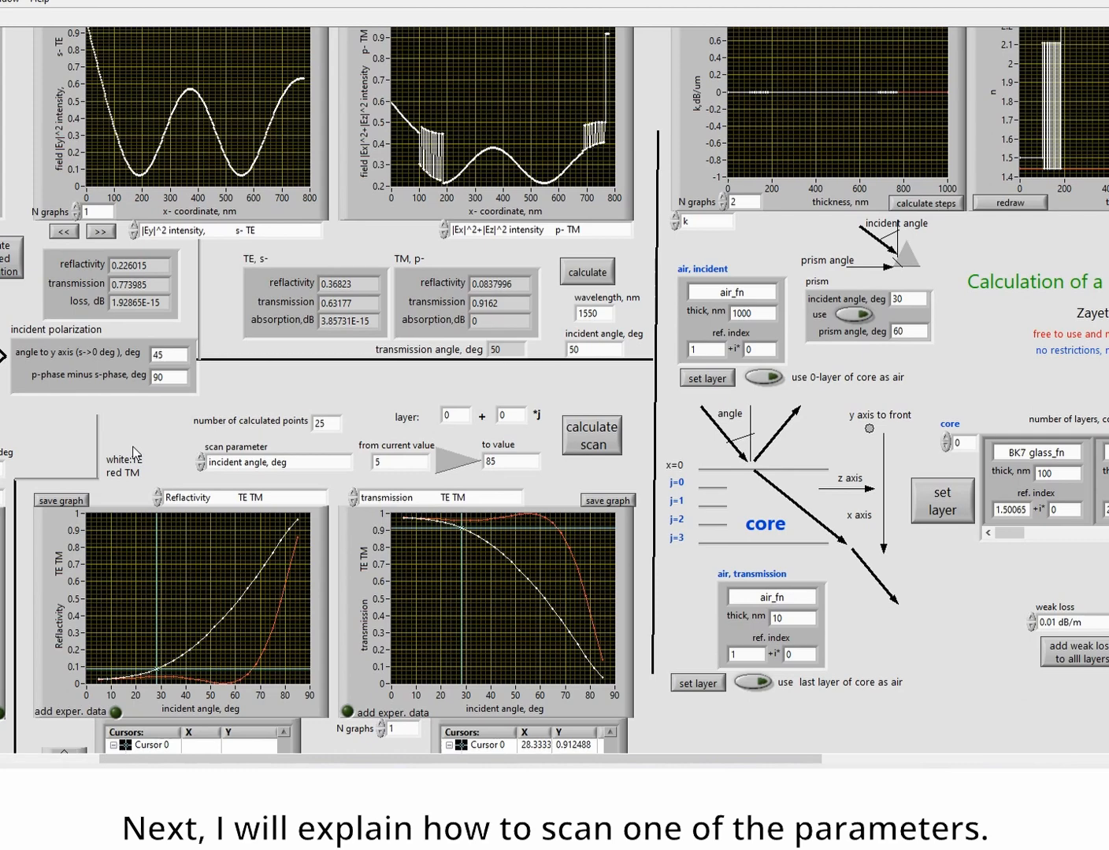
pyautogui.click(304, 470)
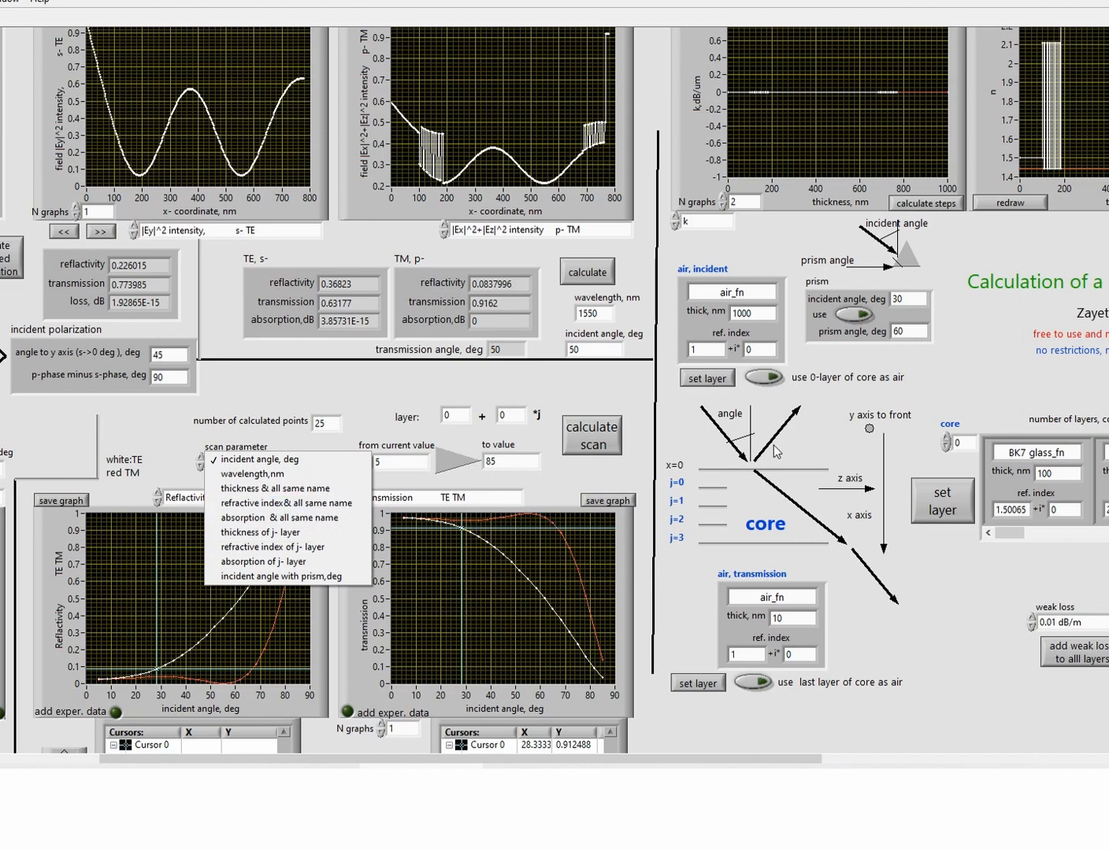
pyautogui.click(597, 386)
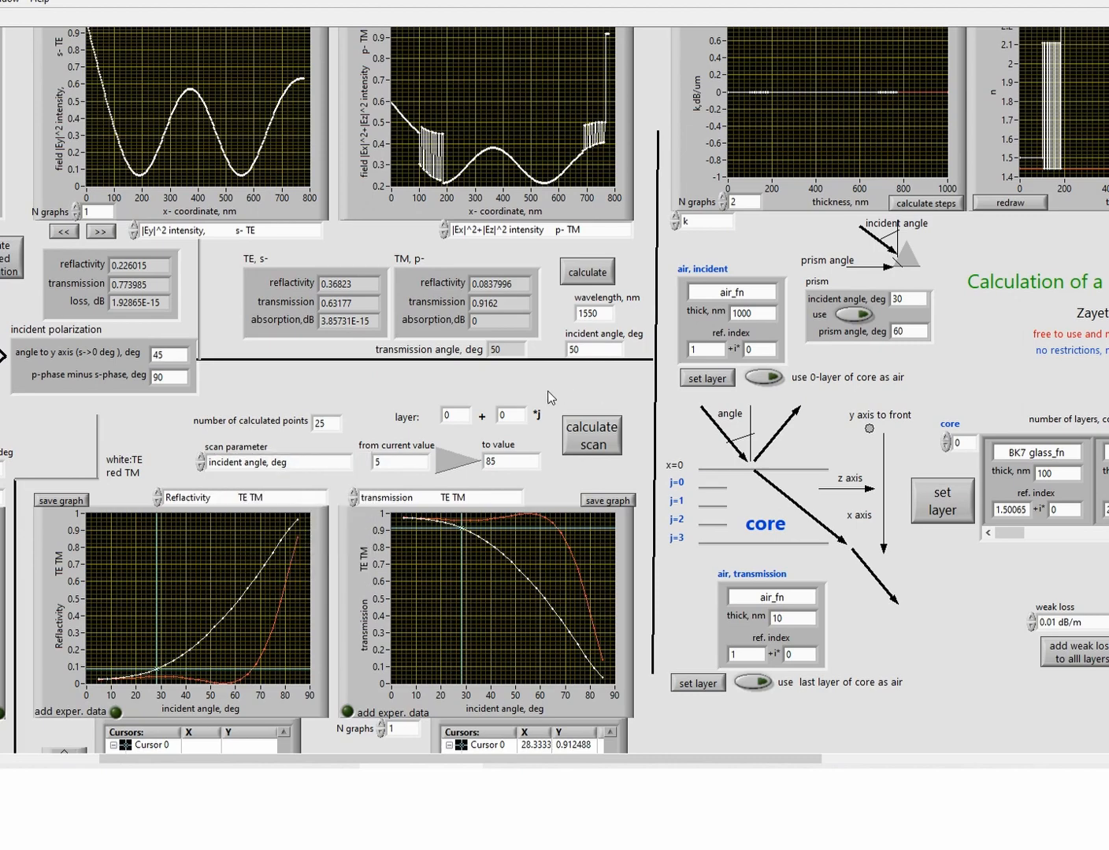
# Step: Choose the incident angle as the scan parameter, ranging from 0 to 85 deg, and calculate the scan with 25 points
pyautogui.click(275, 463)
pyautogui.click(311, 481)
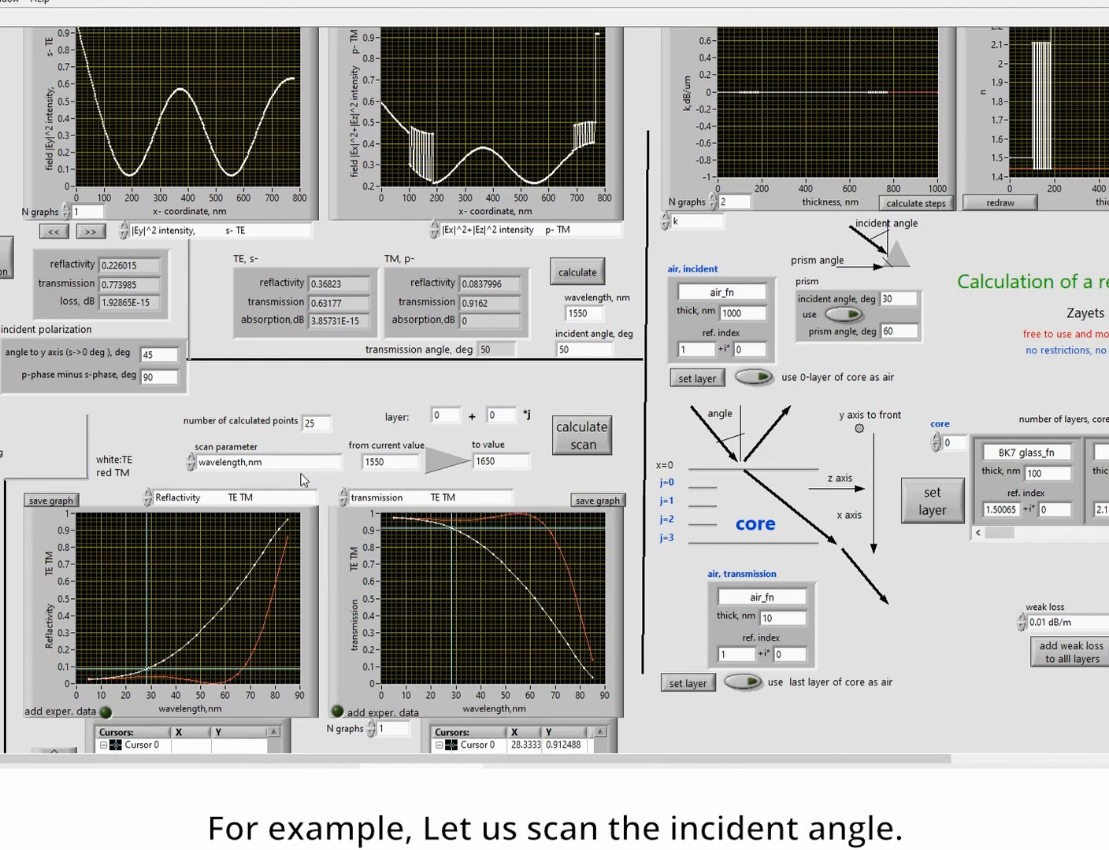
pyautogui.click(277, 464)
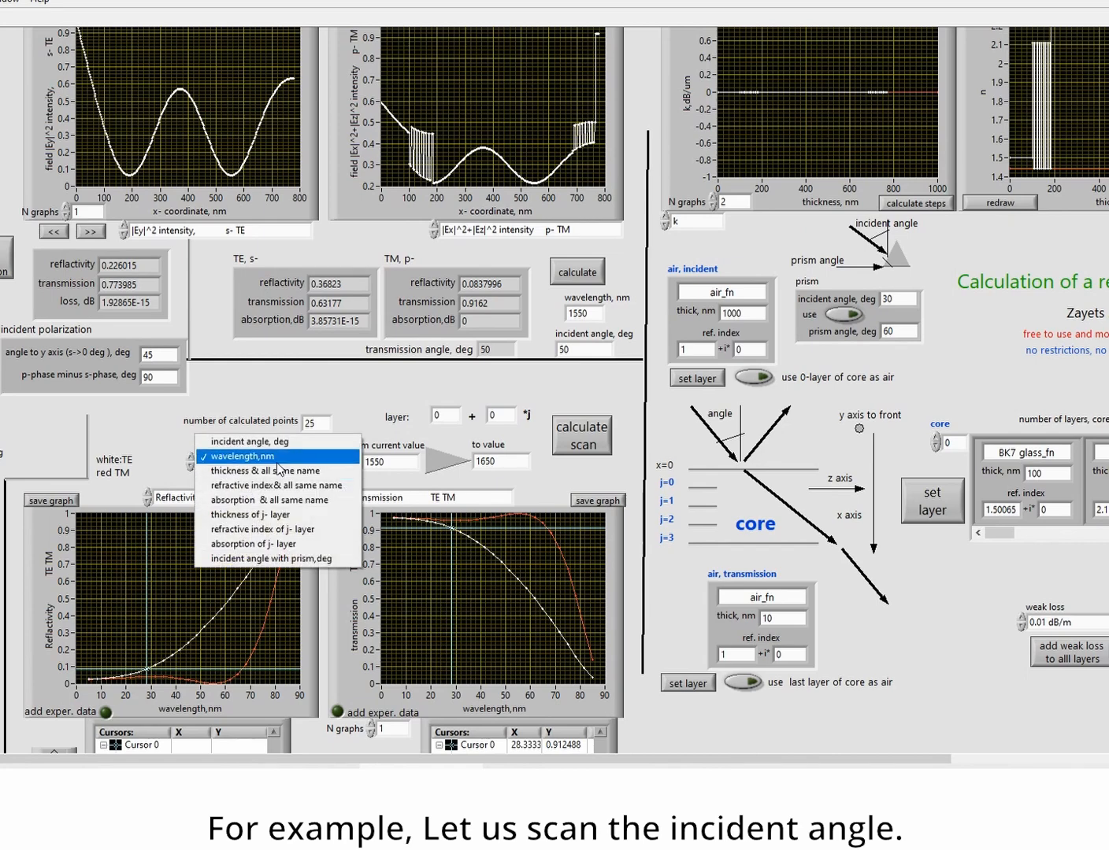
pyautogui.click(278, 450)
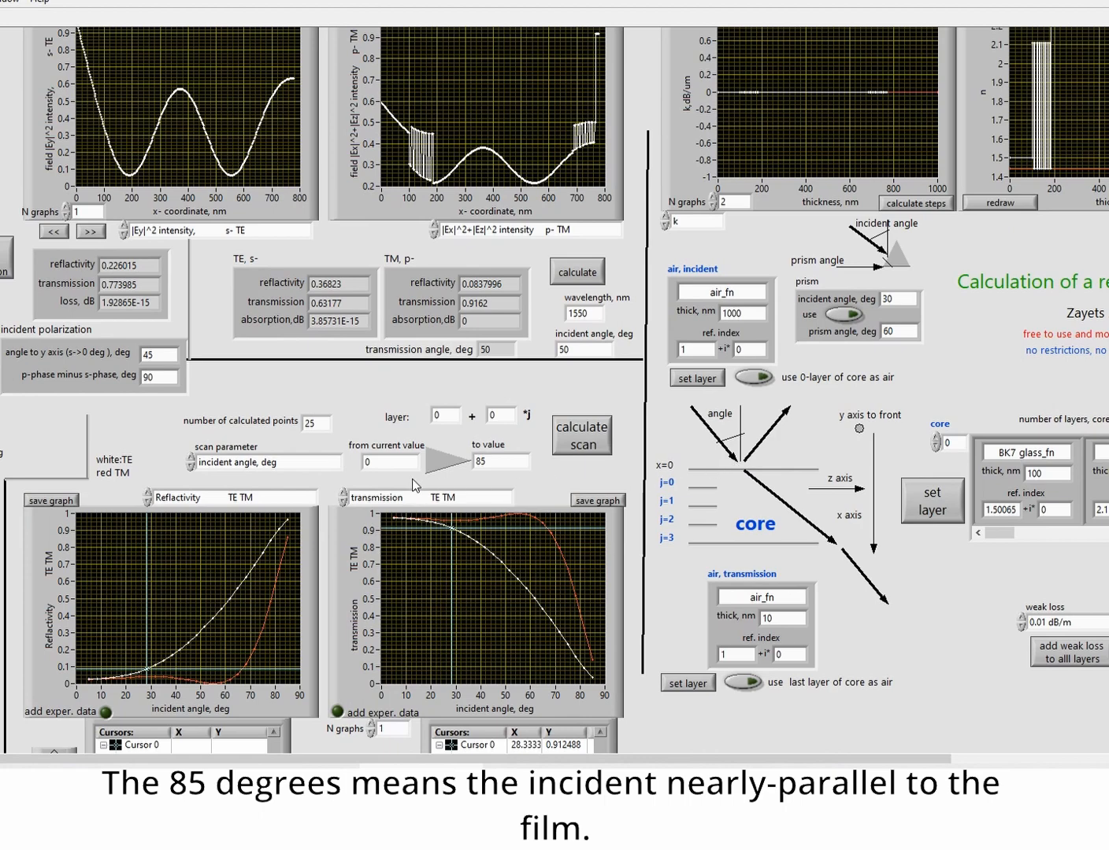
pyautogui.click(581, 443)
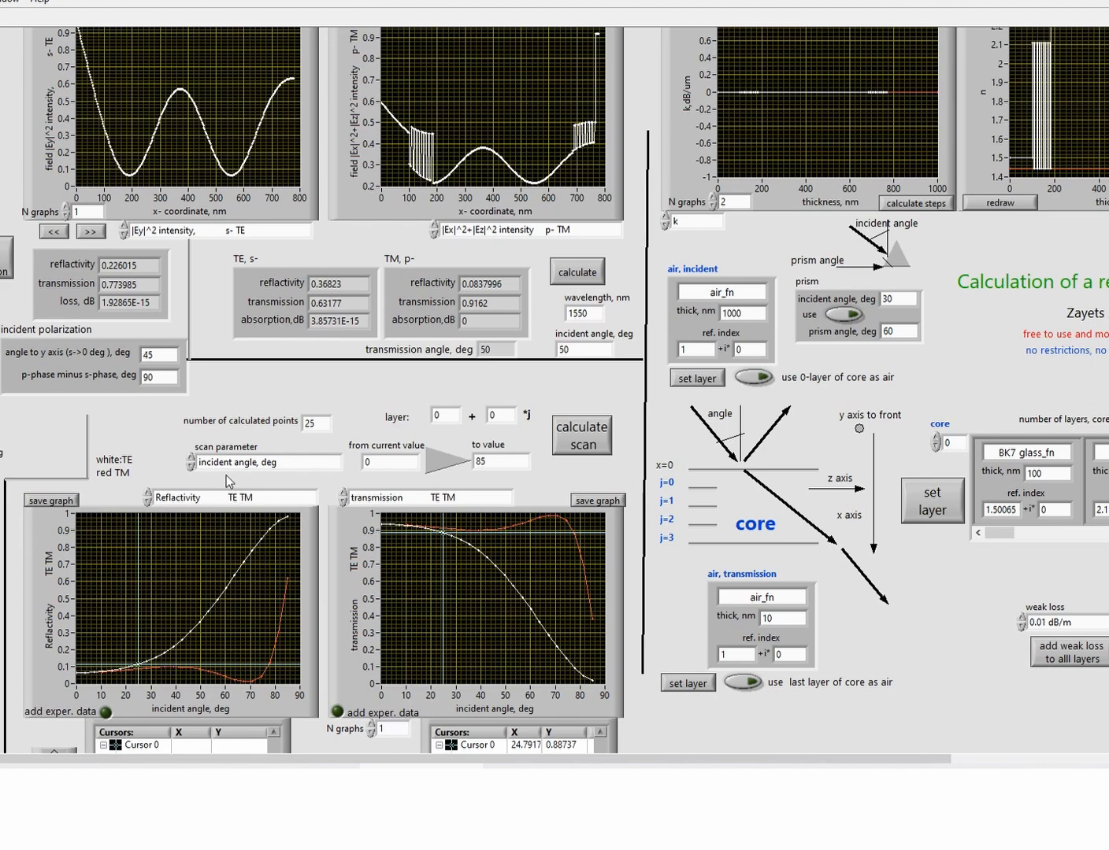
pyautogui.click(249, 505)
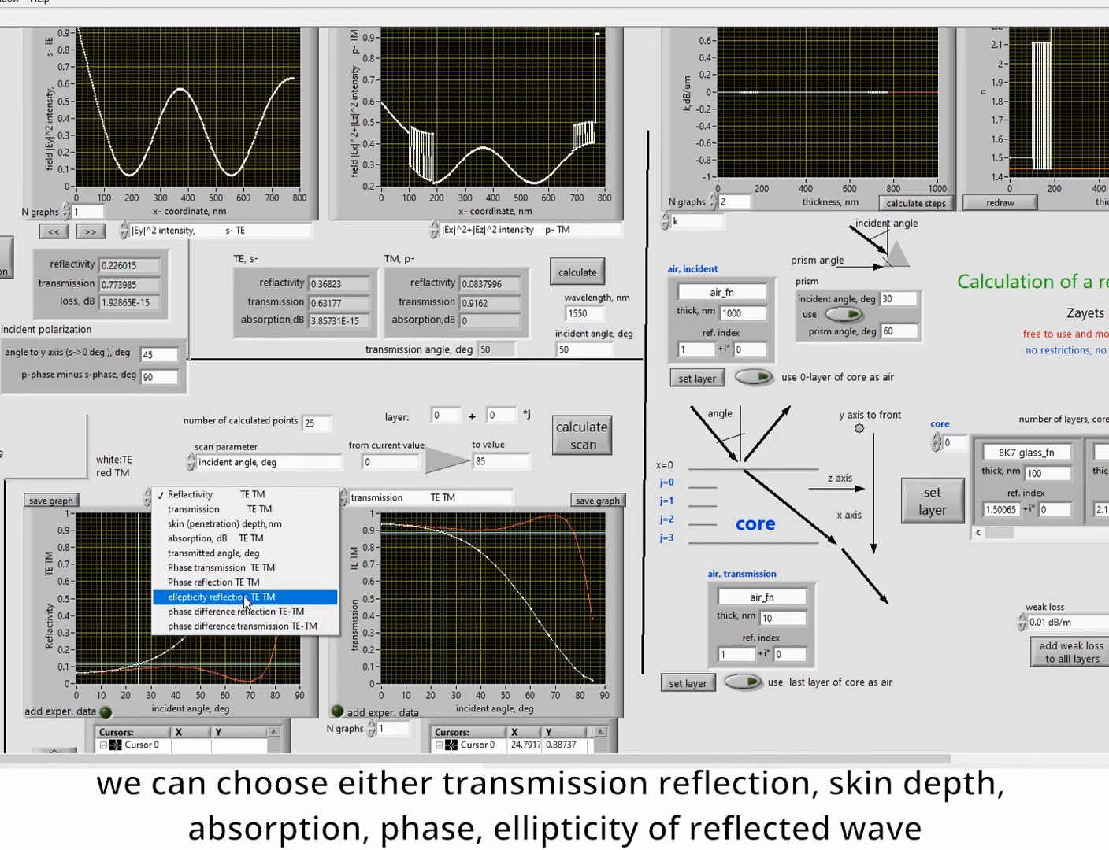
pyautogui.click(161, 460)
pyautogui.click(430, 498)
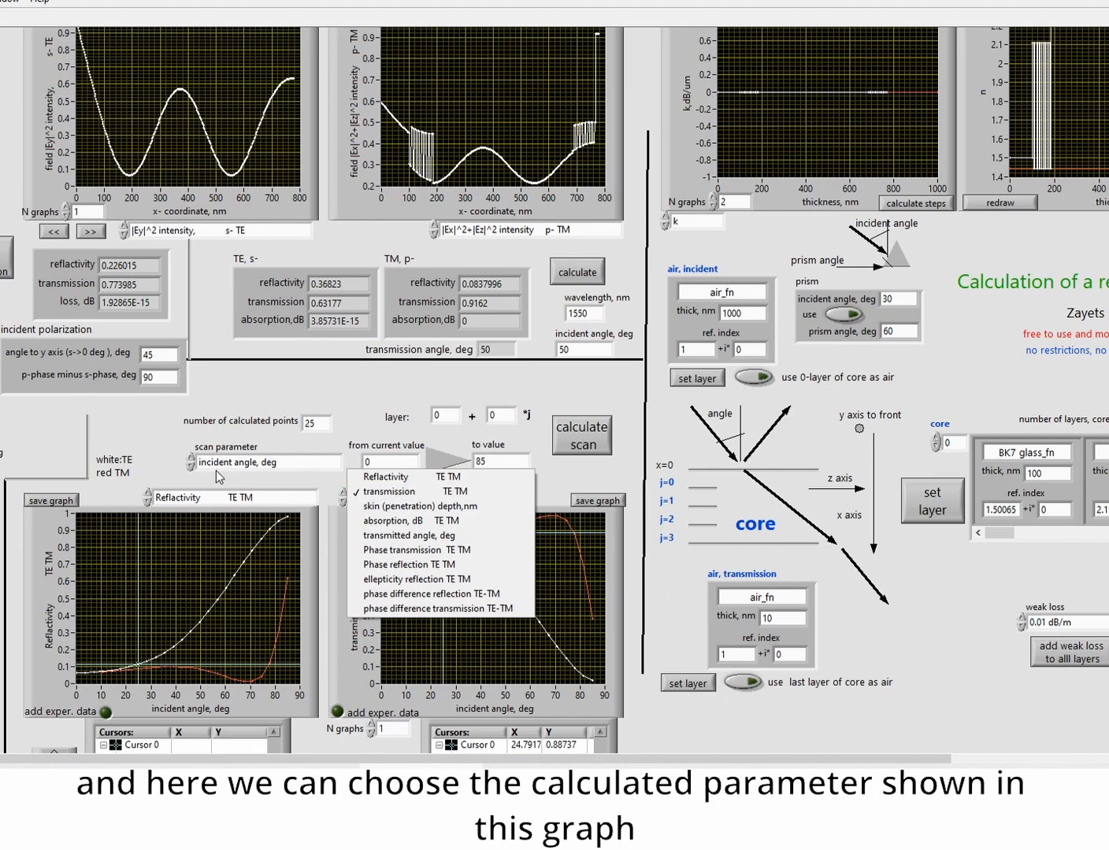
pyautogui.click(152, 456)
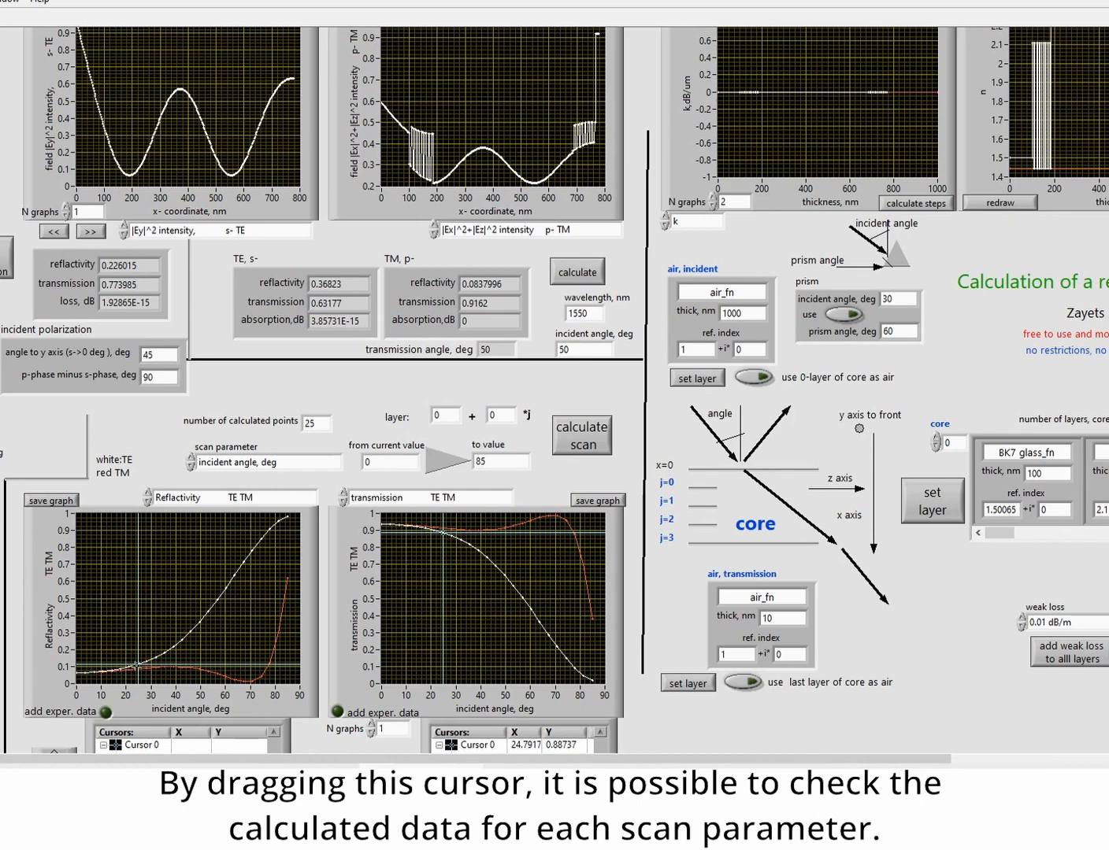
# Step: Move the reflectivity graph's cursor along the TE curve and over to the TM curve at about 50 deg to read the scanned values
pyautogui.moveTo(132, 664); pyautogui.dragTo(246, 592)
pyautogui.scroll(-3, 245, 592)
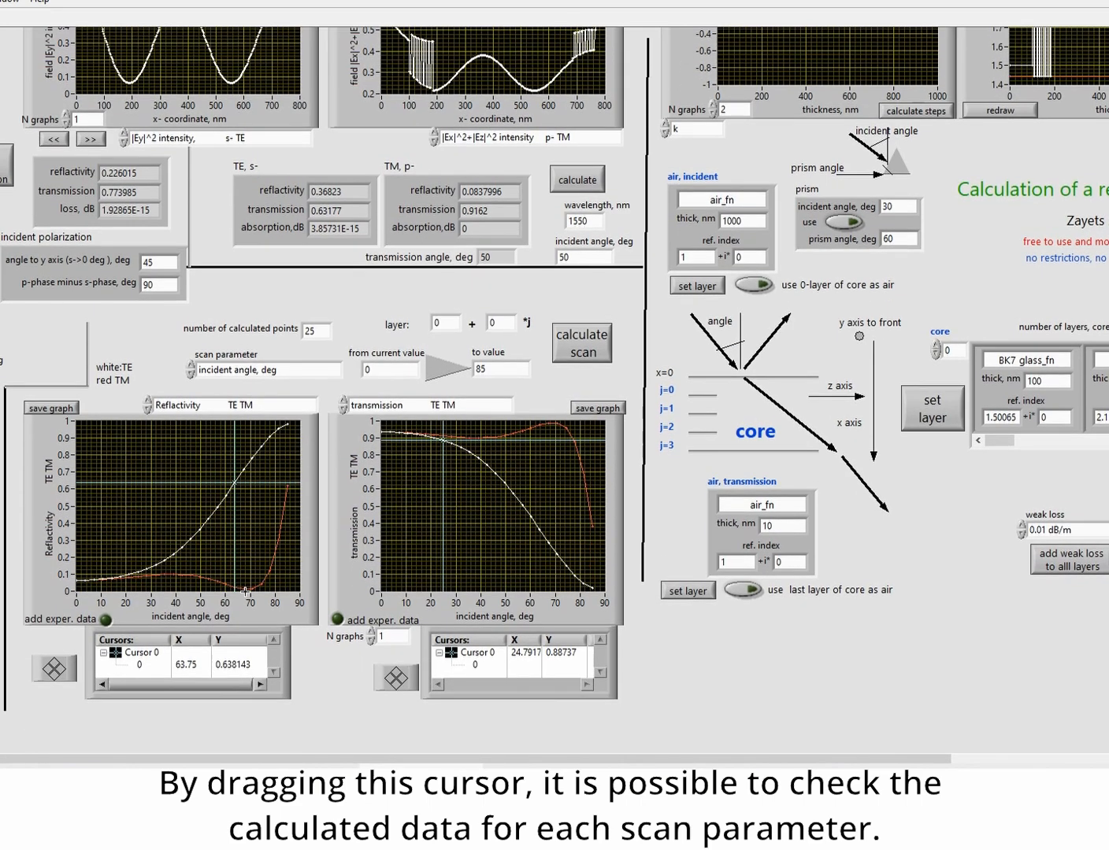
pyautogui.scroll(1, 245, 591)
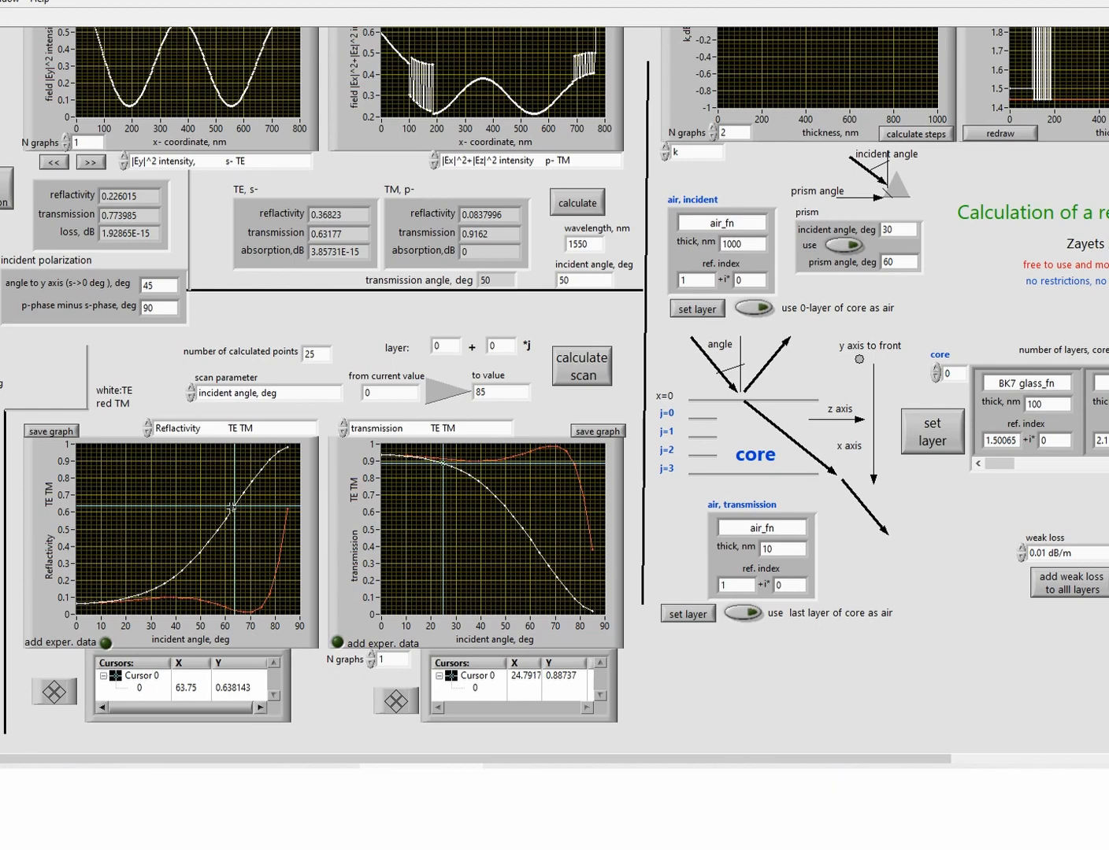
pyautogui.moveTo(234, 508); pyautogui.dragTo(208, 541)
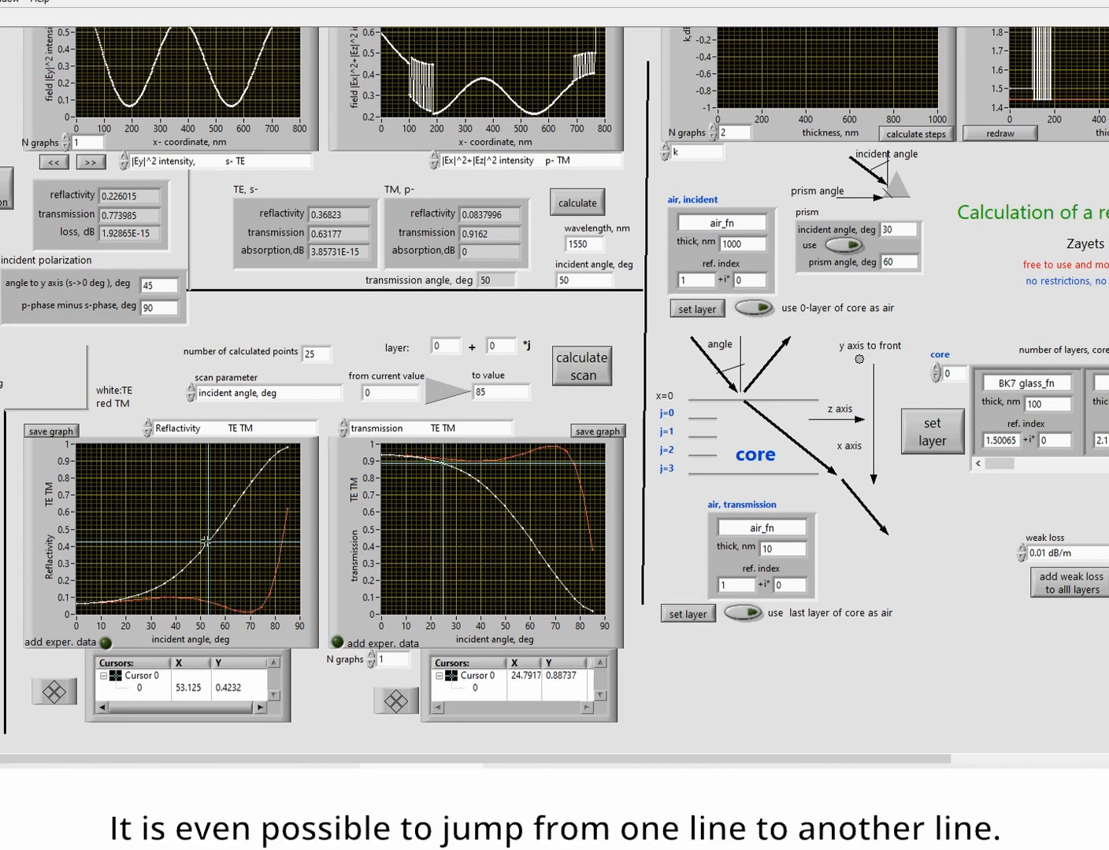
pyautogui.moveTo(208, 542); pyautogui.dragTo(261, 597)
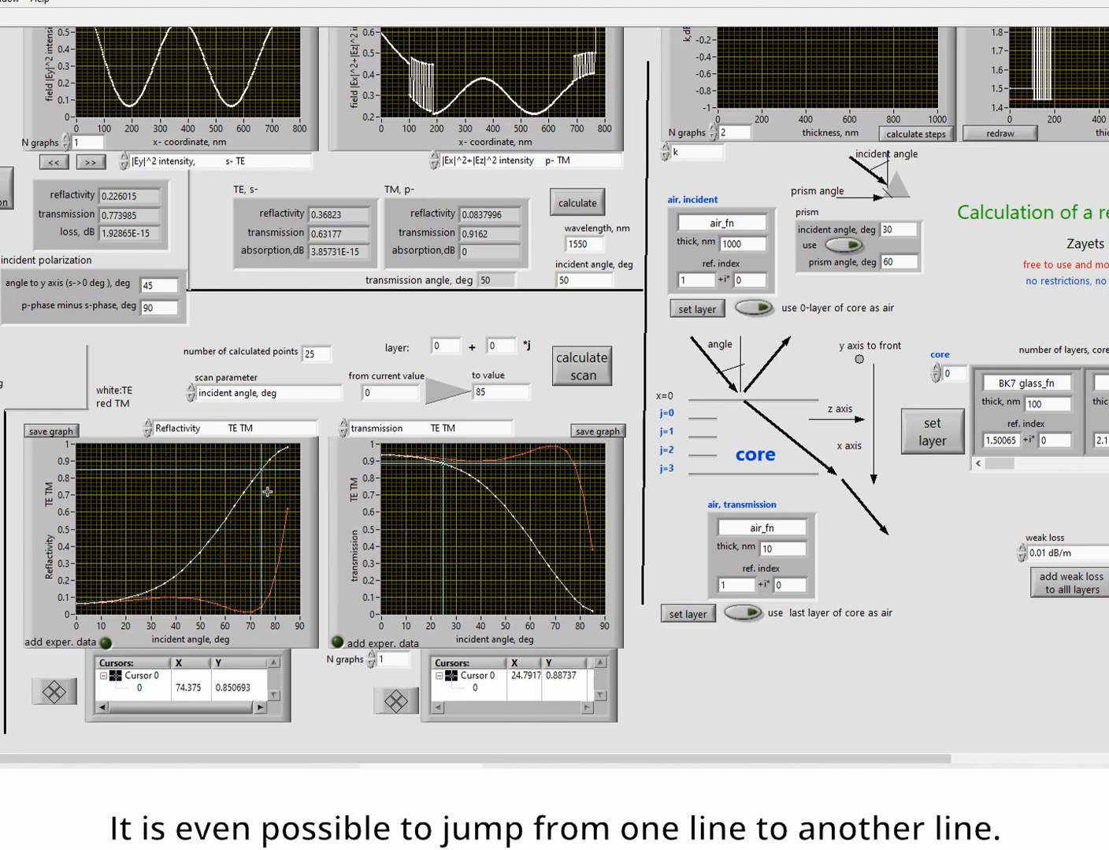
pyautogui.moveTo(261, 467); pyautogui.dragTo(284, 554)
pyautogui.moveTo(292, 456); pyautogui.dragTo(202, 602)
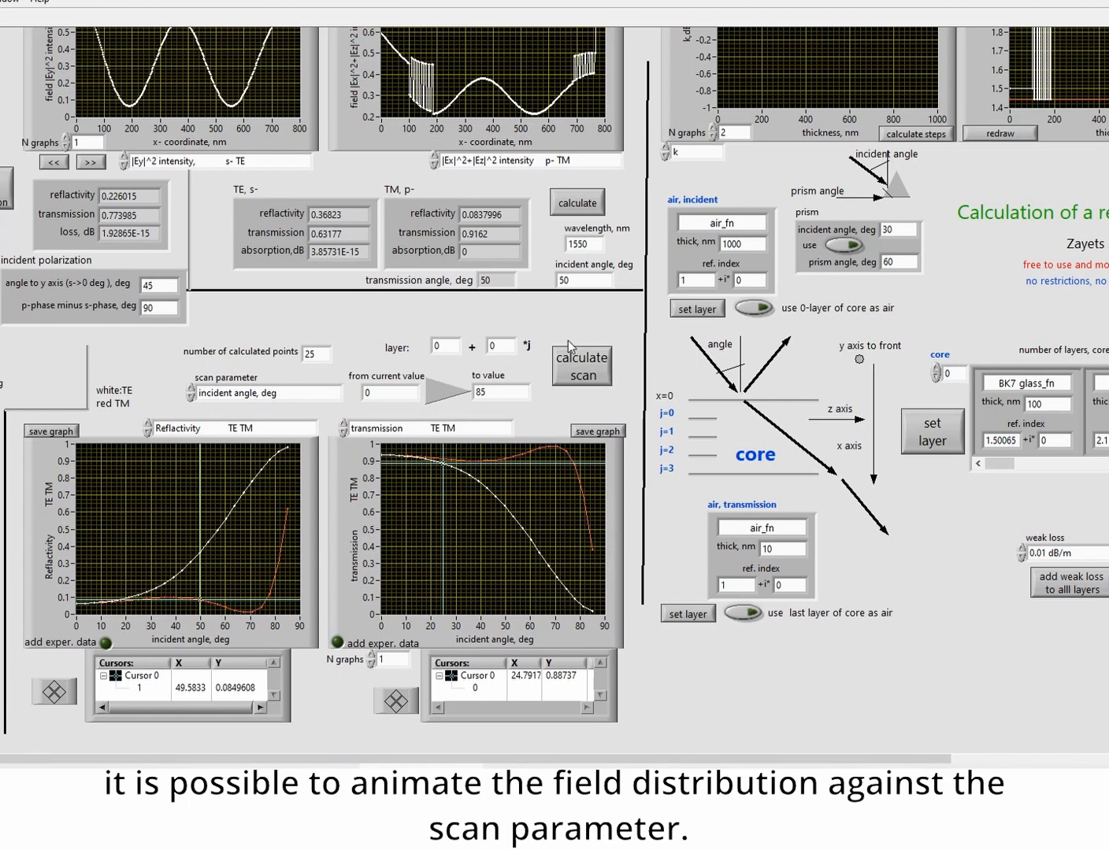
# Step: Step forward through the field distributions of the angle scan up to about 70 deg
pyautogui.scroll(3, 528, 353)
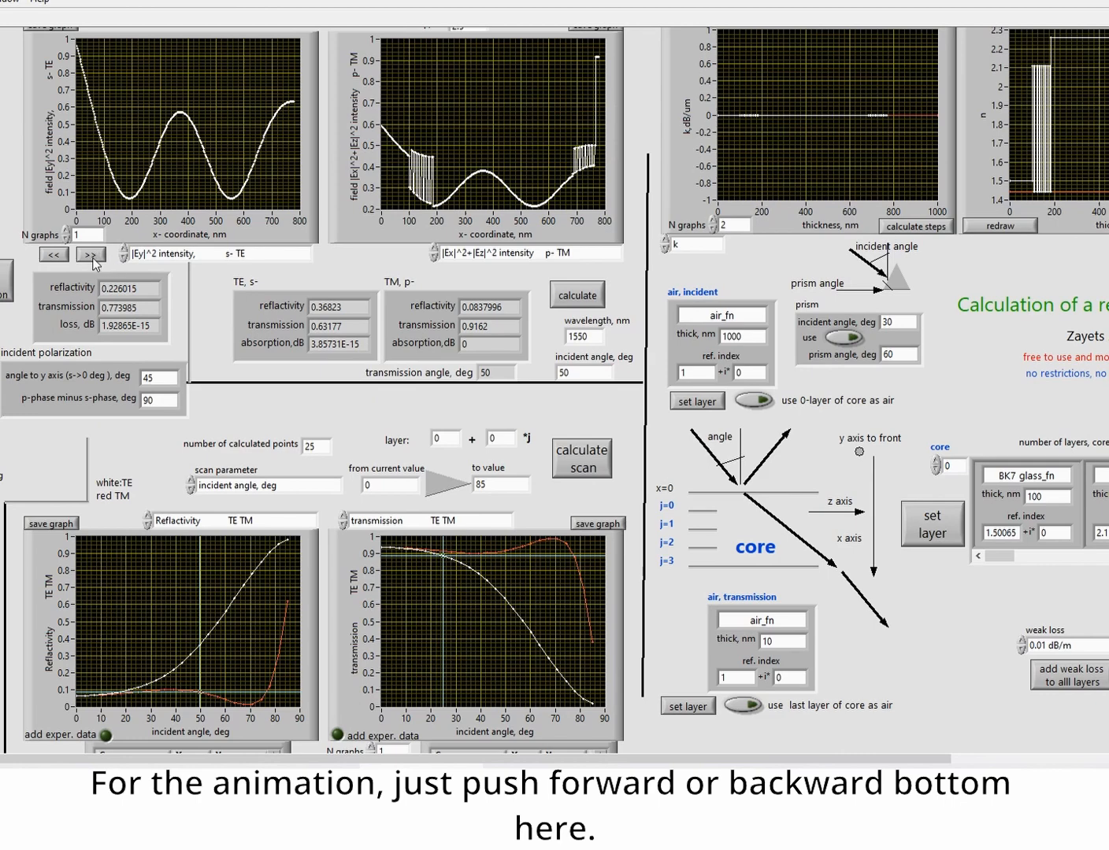
pyautogui.click(91, 255)
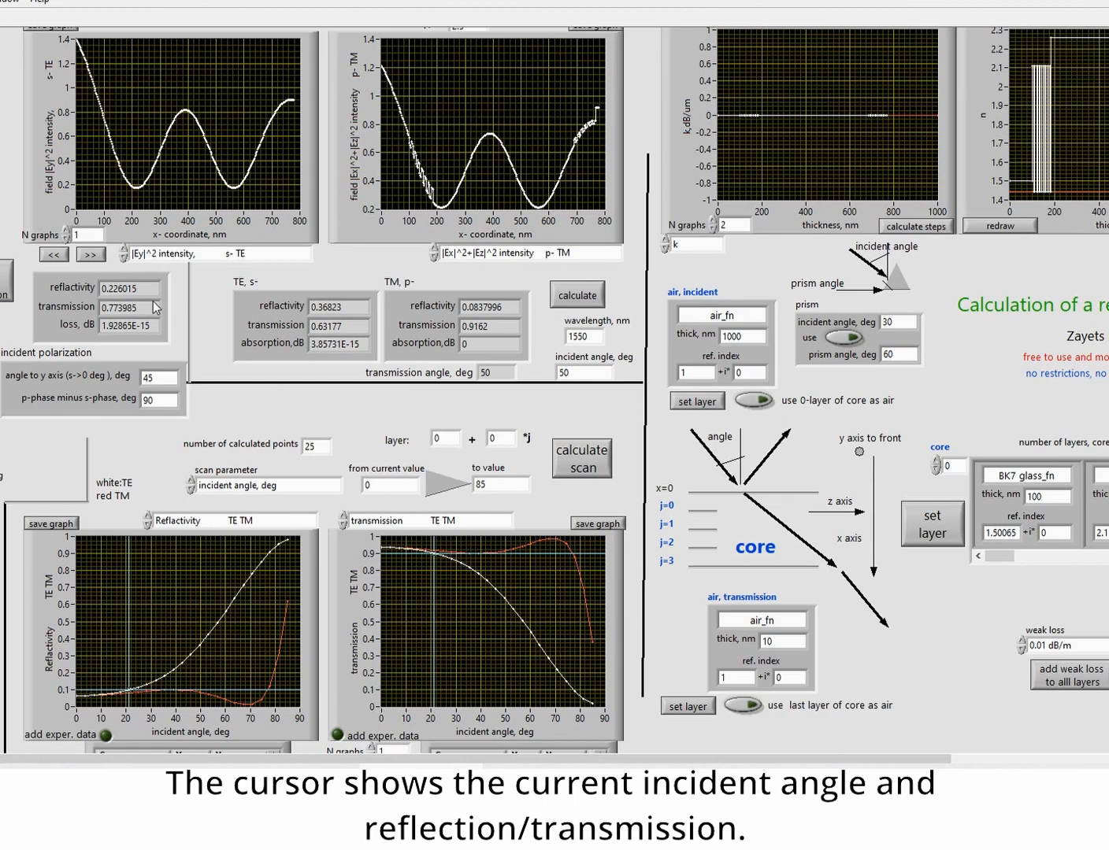
pyautogui.click(90, 255)
pyautogui.click(91, 255)
pyautogui.click(92, 255)
pyautogui.click(91, 256)
pyautogui.click(91, 256)
pyautogui.click(90, 256)
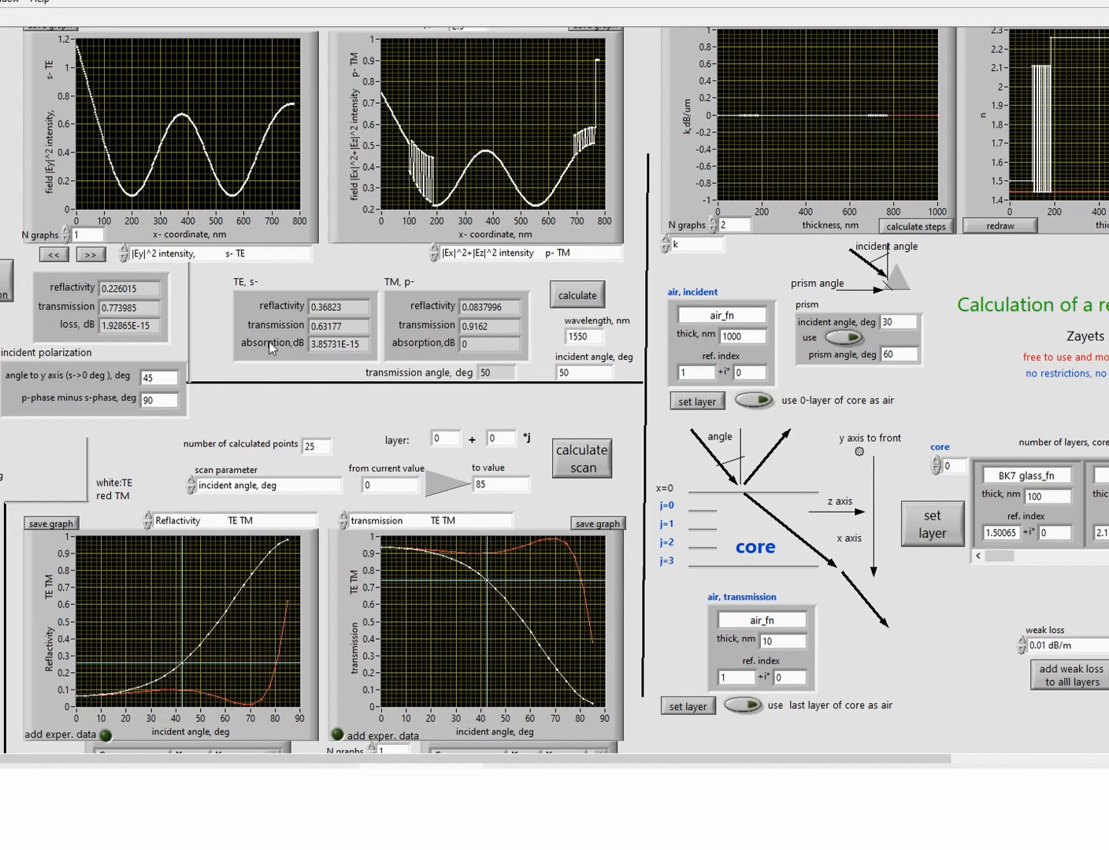
pyautogui.click(97, 256)
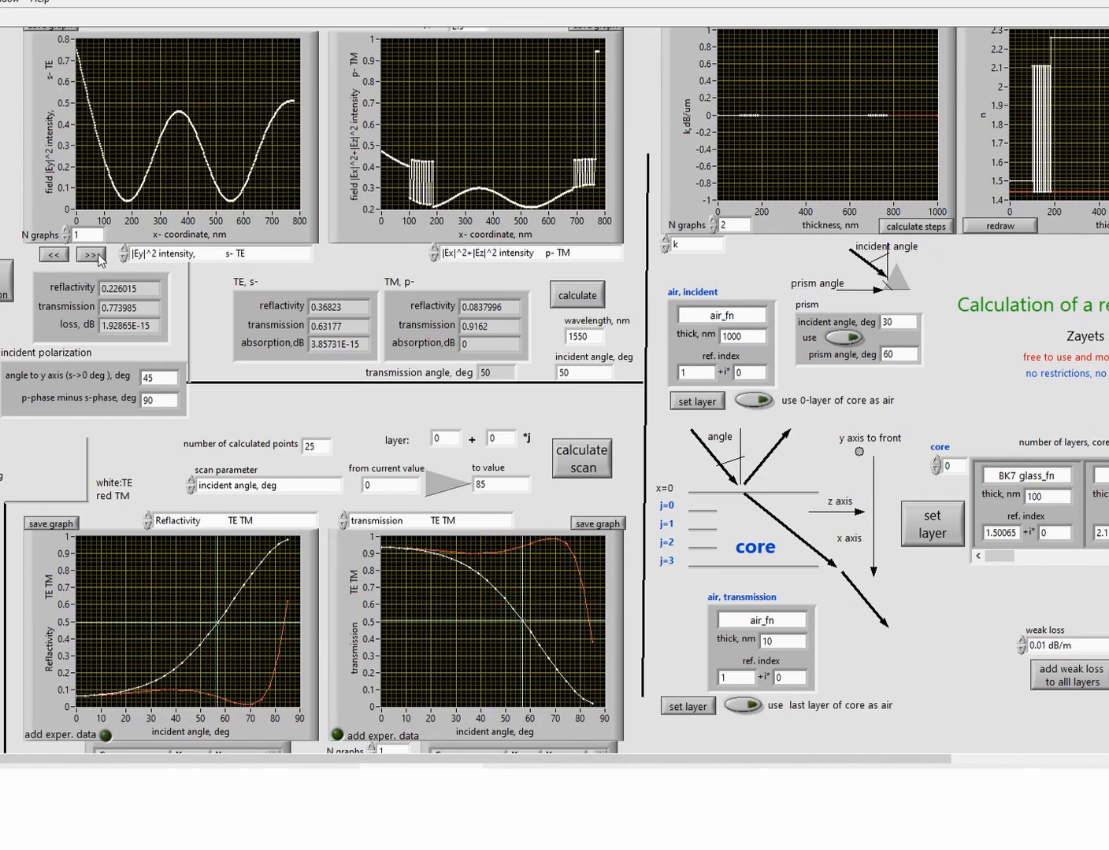
pyautogui.click(98, 255)
pyautogui.click(98, 256)
pyautogui.click(98, 255)
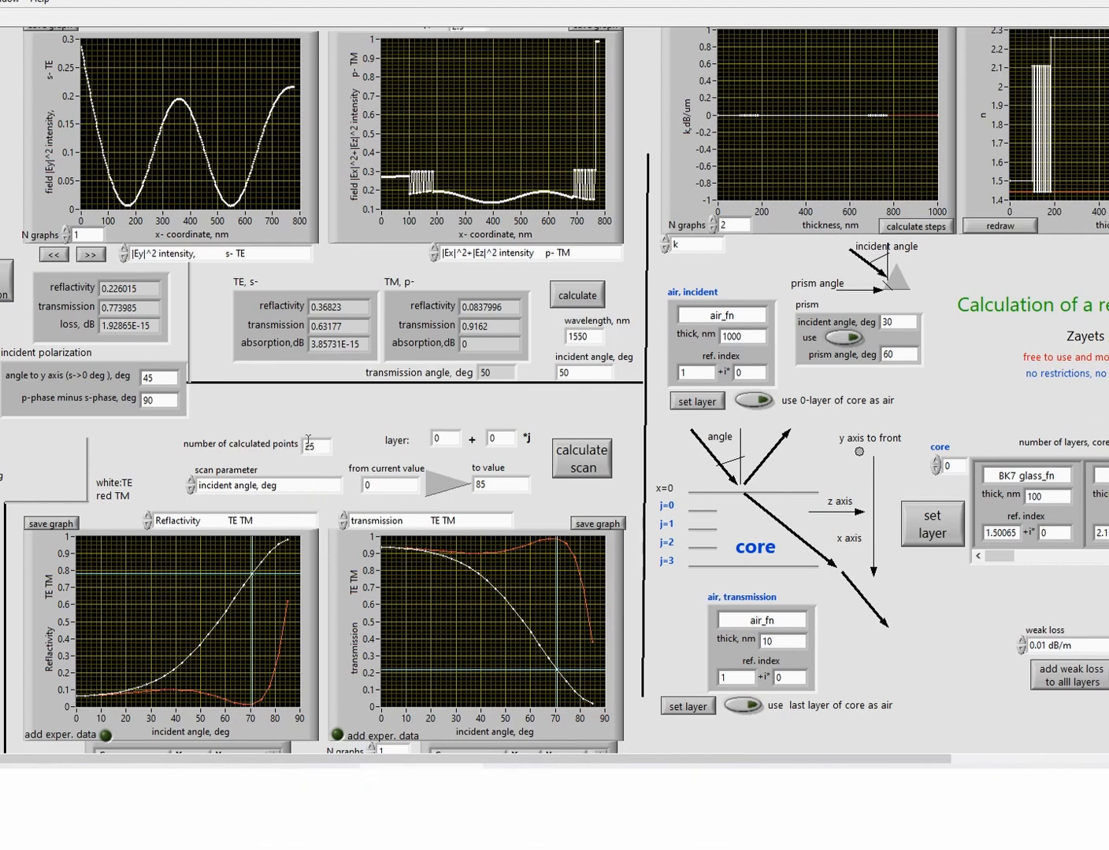
# Step: Set the number of calculated points to 10 and recalculate the incident angle scan
pyautogui.doubleClick(308, 446)
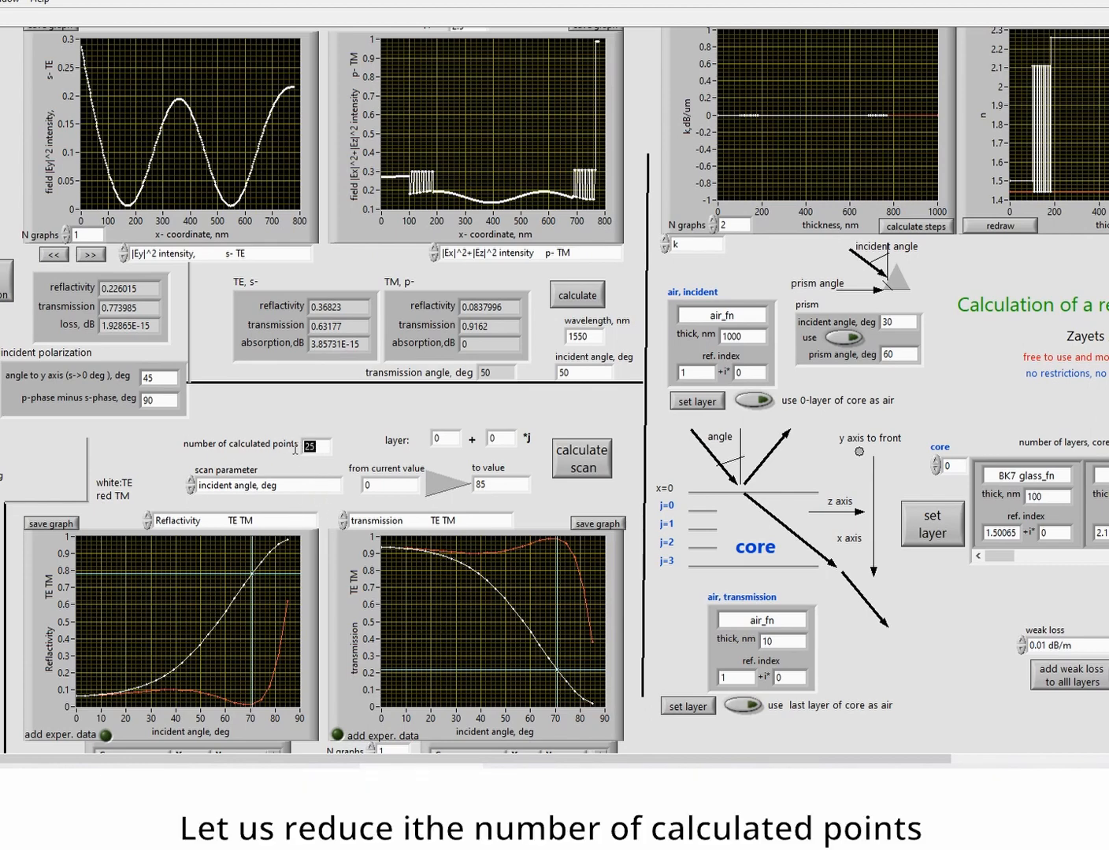
pyautogui.write('10')
pyautogui.click(578, 462)
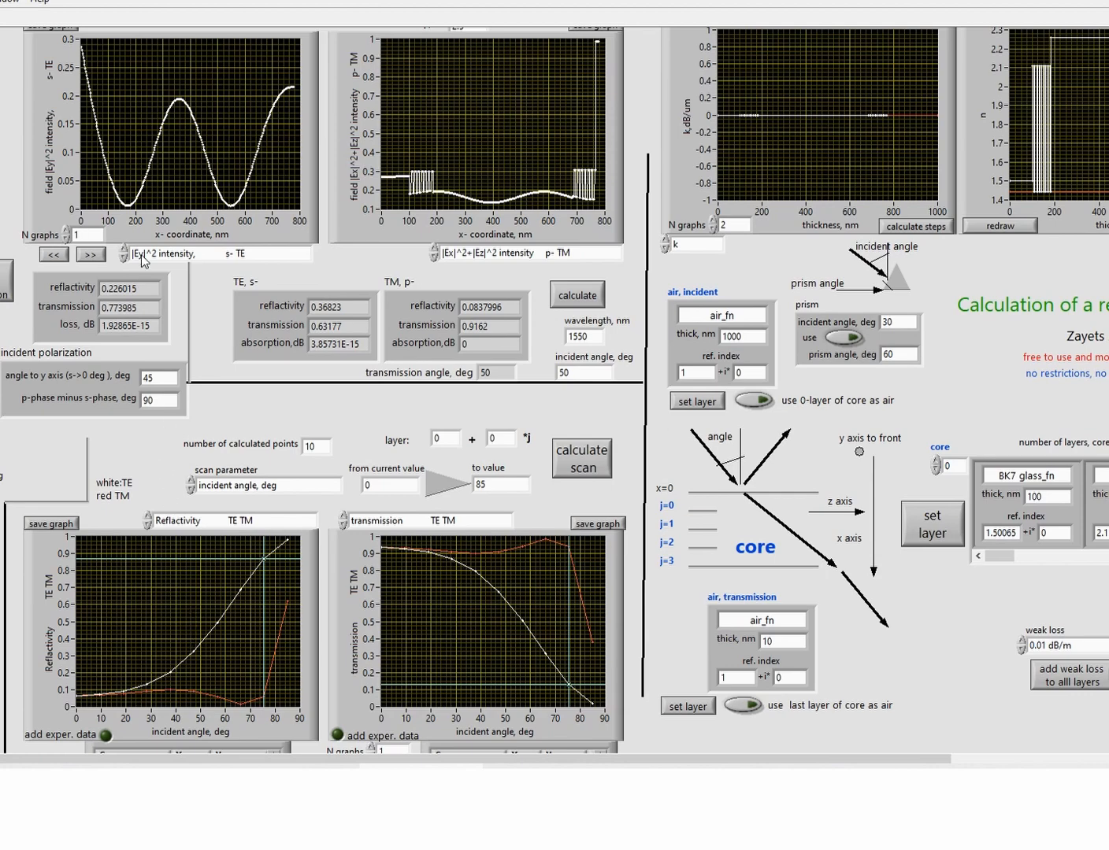
# Step: Set the number of field graphs to 10 and overlay the field distributions of all scanned incident angles
pyautogui.doubleClick(91, 236)
pyautogui.write('1')
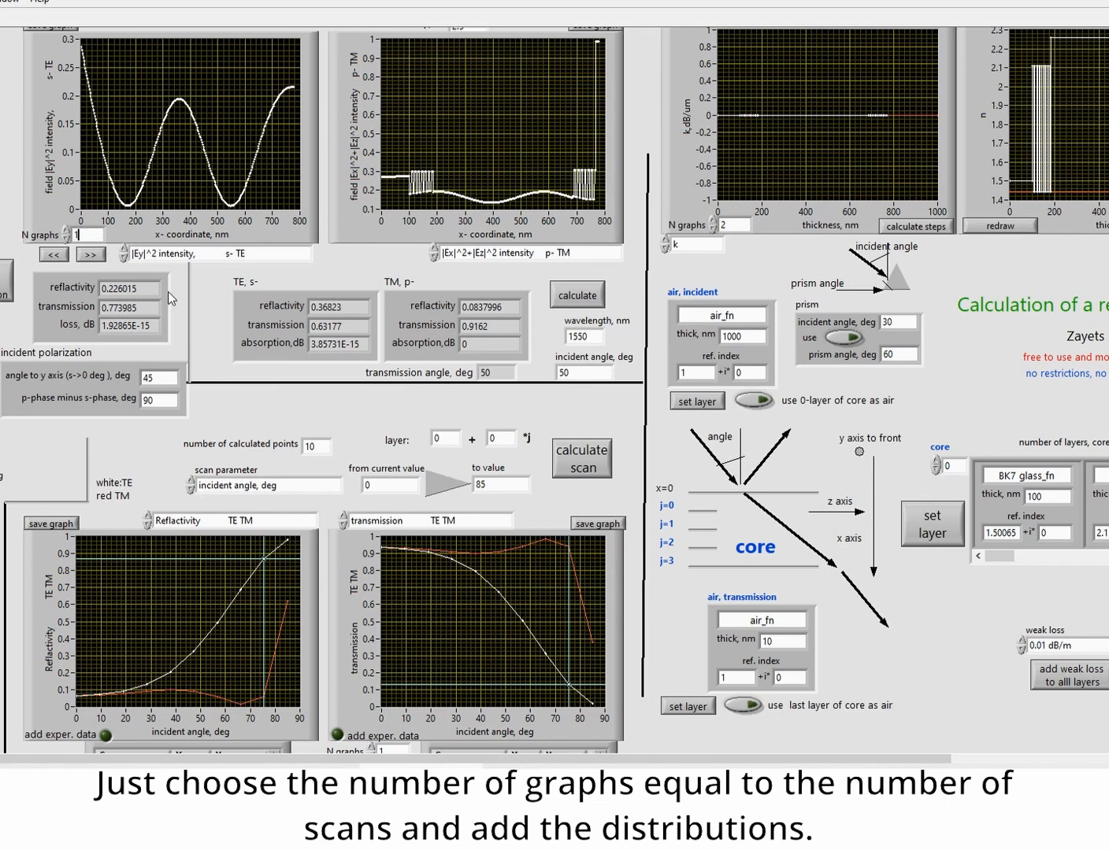
pyautogui.click(92, 255)
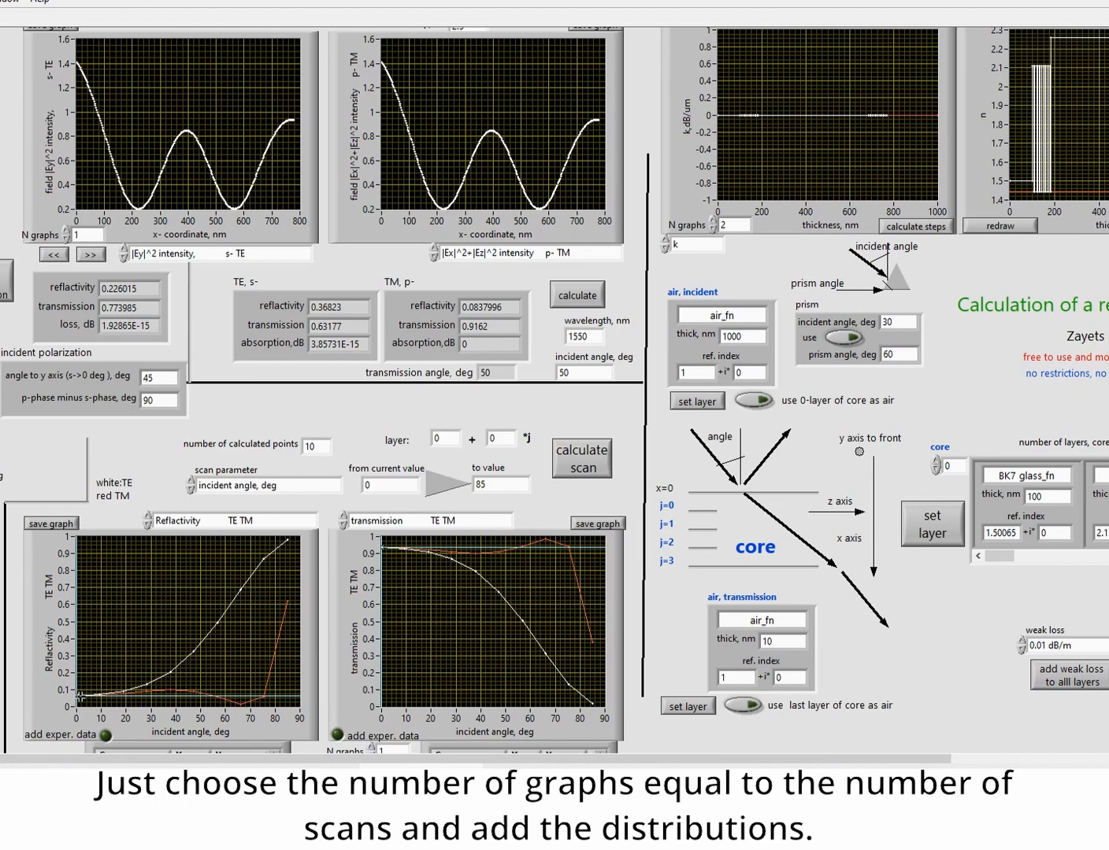
pyautogui.click(88, 234)
pyautogui.click(91, 255)
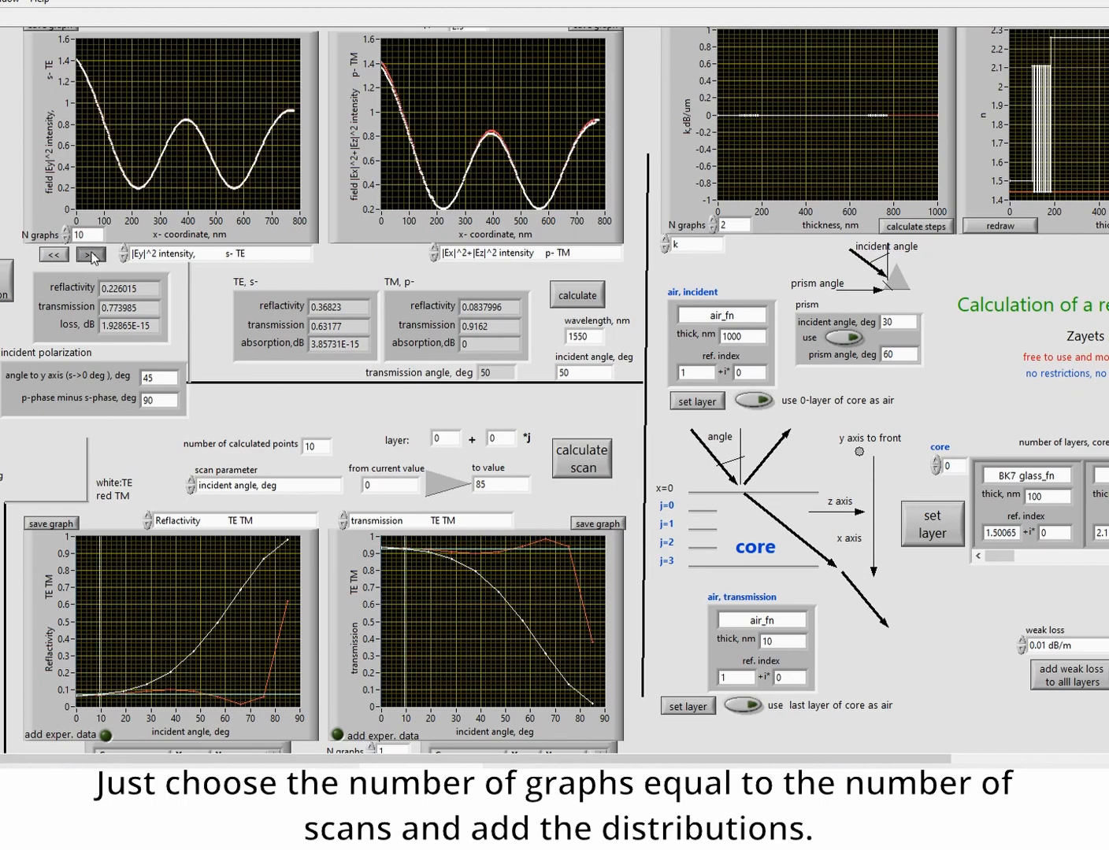
pyautogui.click(92, 256)
pyautogui.click(92, 255)
pyautogui.click(92, 256)
pyautogui.click(92, 255)
pyautogui.click(91, 255)
pyautogui.click(92, 255)
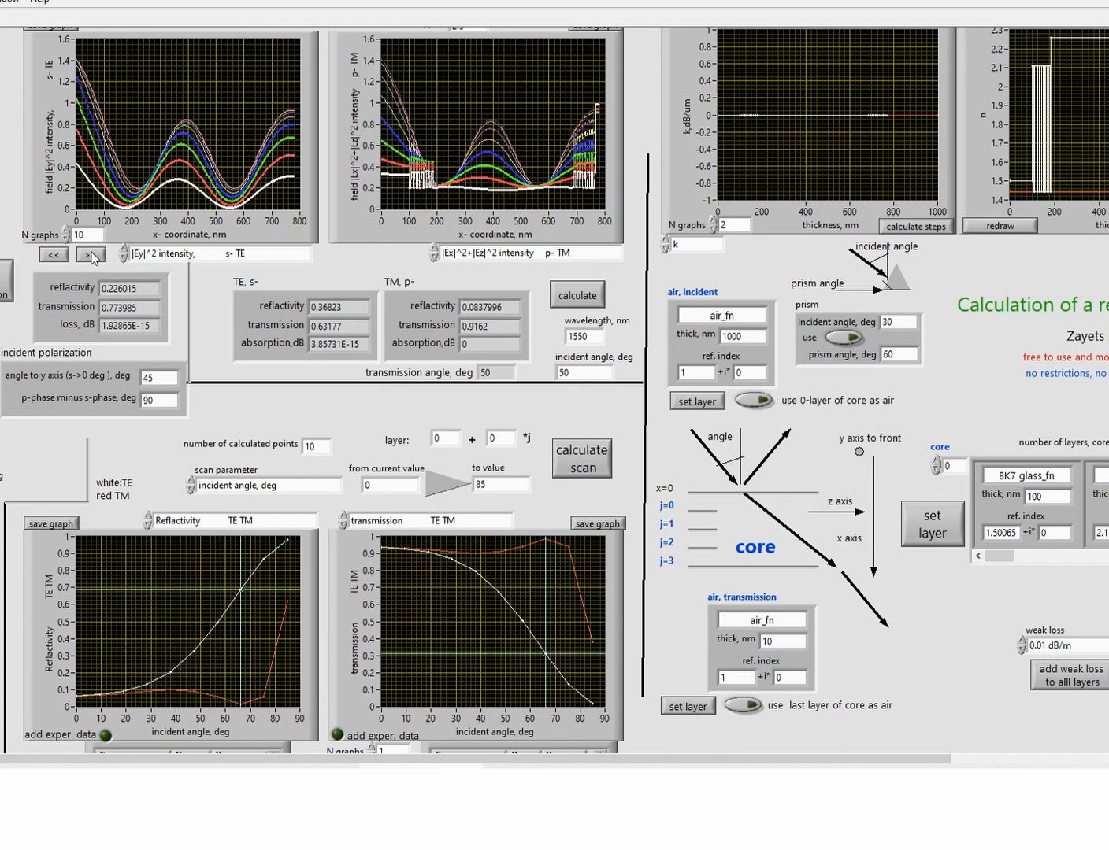
pyautogui.click(91, 256)
pyautogui.click(91, 255)
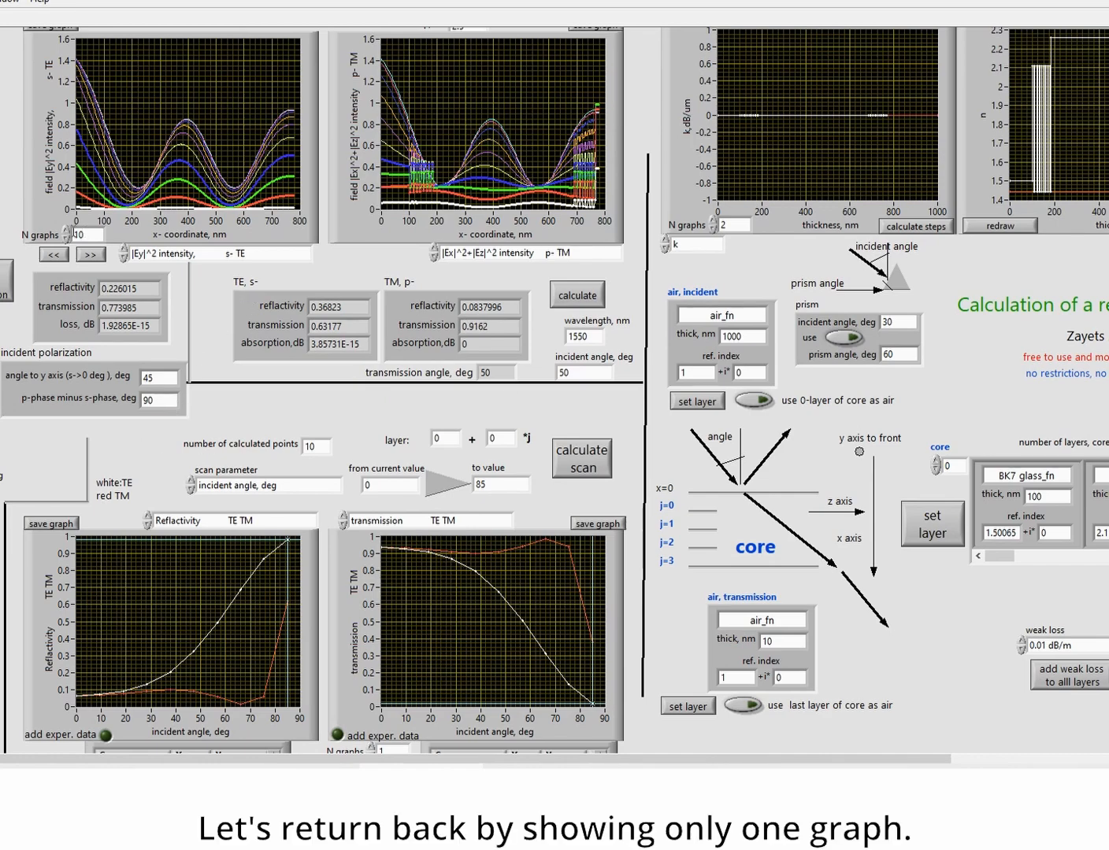
# Step: Set the number of field graphs to 1 and step backward through the distributions to about 47 deg
pyautogui.doubleClick(79, 235)
pyautogui.write('1')
pyautogui.click(56, 263)
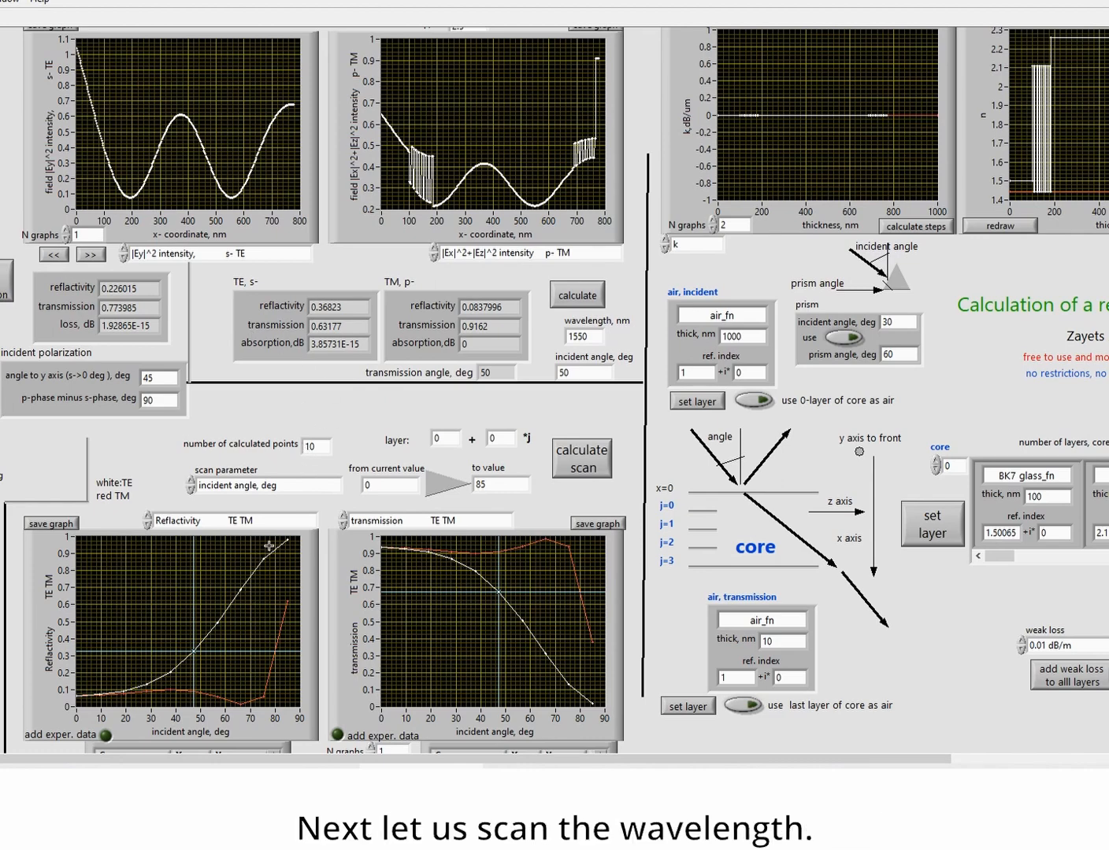
# Step: Choose the wavelength as the scan parameter and set its starting value to 800 nm
pyautogui.click(272, 492)
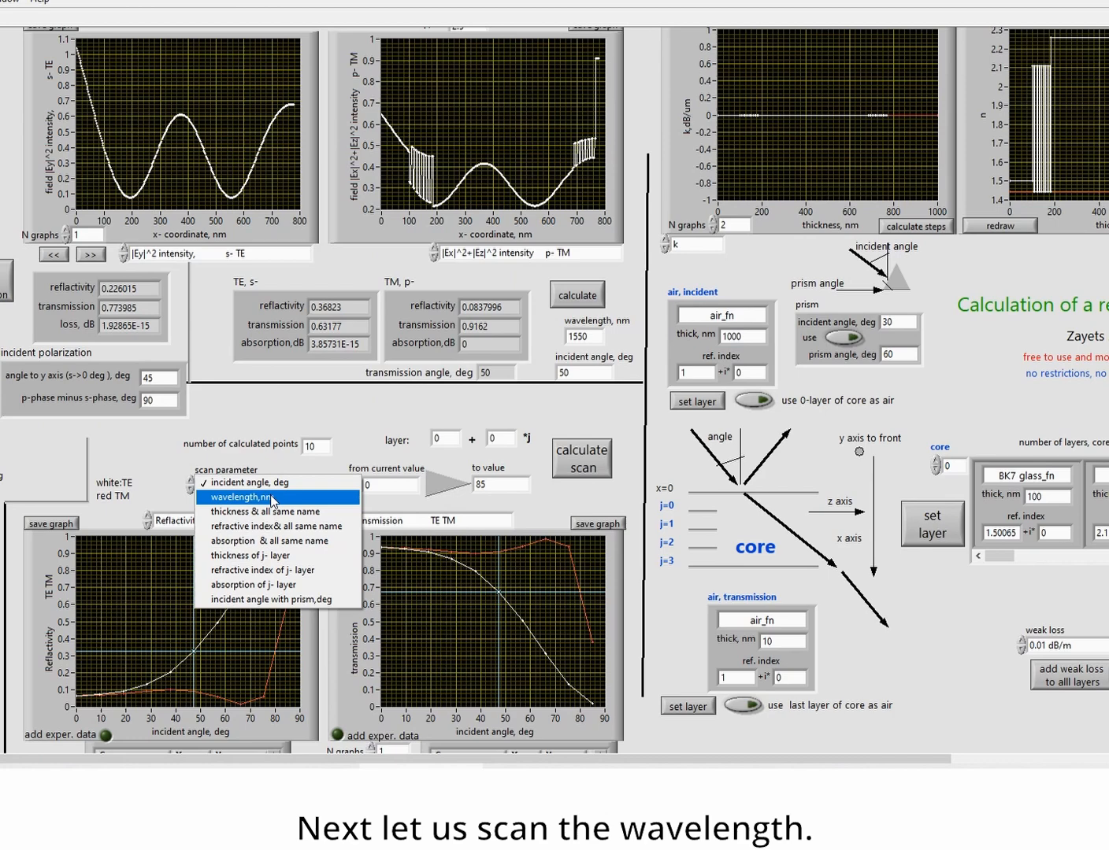
pyautogui.click(272, 498)
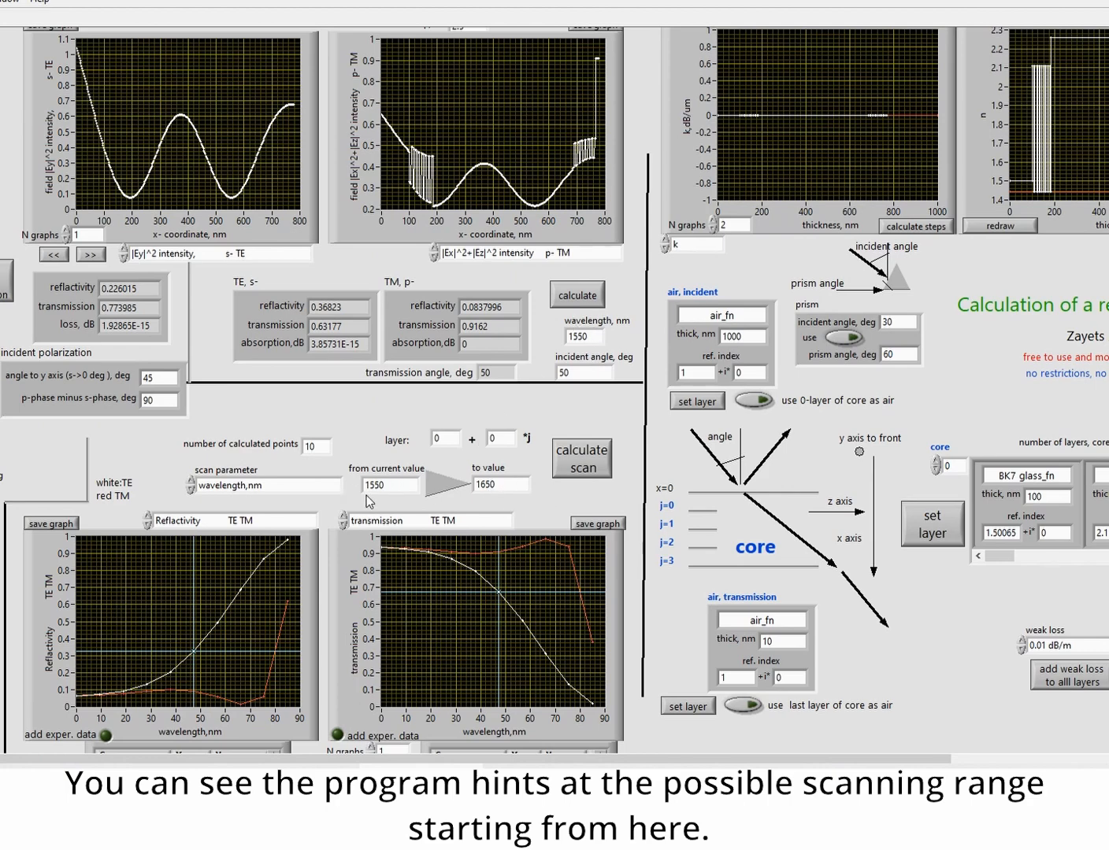
pyautogui.moveTo(404, 484); pyautogui.dragTo(361, 485)
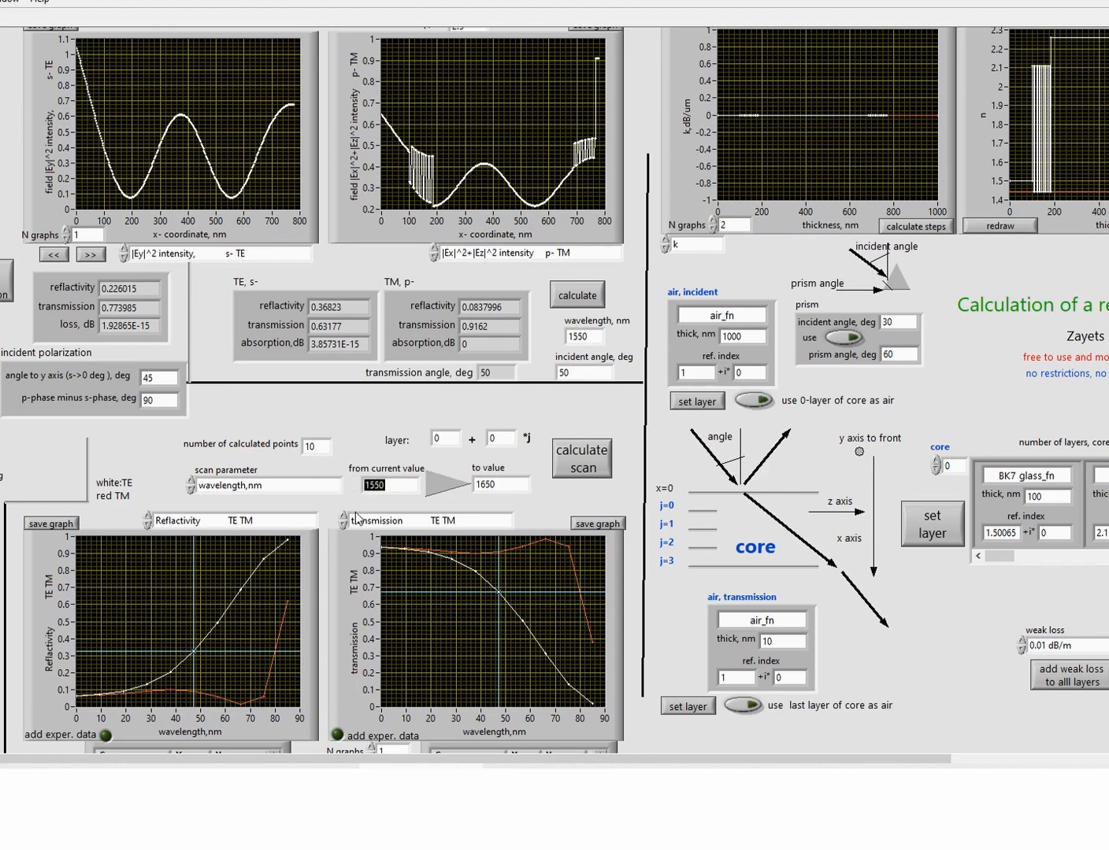
pyautogui.write('800')
# Step: Try a different main wavelength to examine the core layers' refractive indices, and restore the wavelength to 1550 nm
pyautogui.moveTo(587, 337); pyautogui.dragTo(552, 334)
pyautogui.write('8')
pyautogui.moveTo(836, 758); pyautogui.dragTo(984, 761)
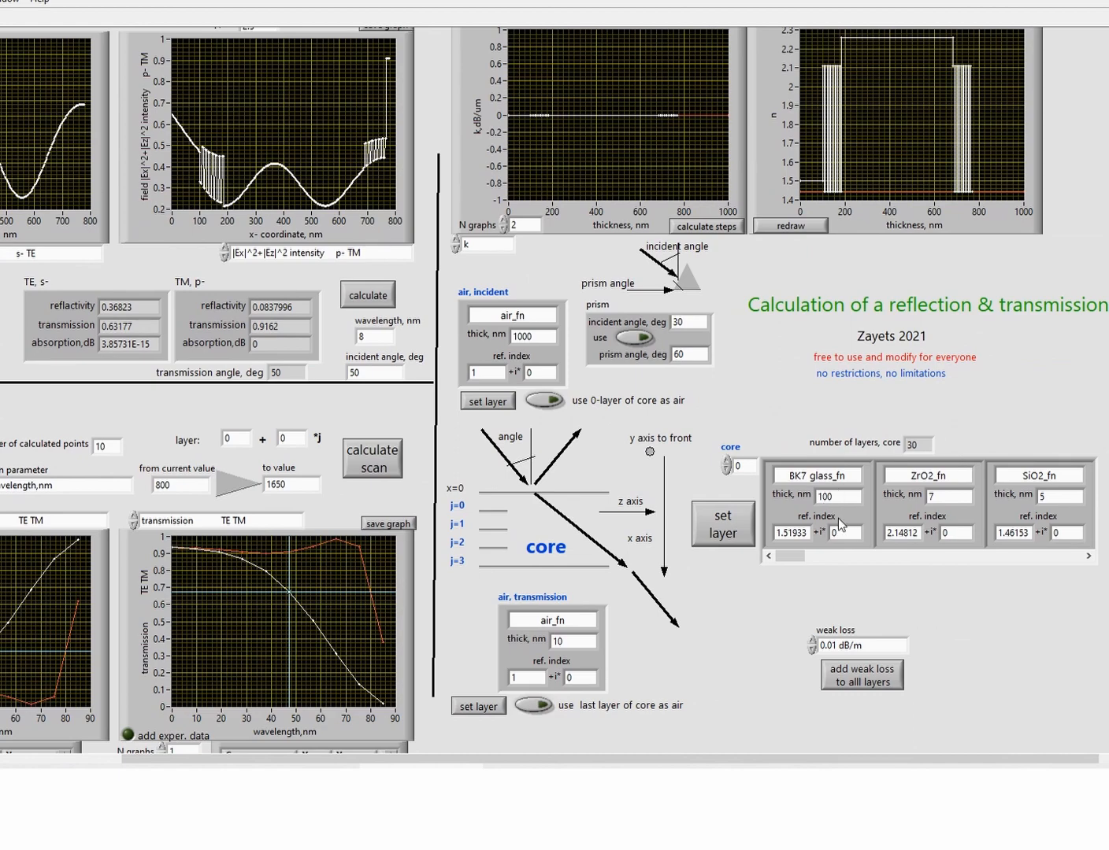
pyautogui.click(378, 335)
pyautogui.click(712, 541)
pyautogui.doubleClick(367, 336)
pyautogui.write('1550')
pyautogui.click(819, 576)
# Step: Calculate the wavelength scan from 800 to 1650 nm
pyautogui.moveTo(583, 763); pyautogui.dragTo(408, 731)
pyautogui.scroll(-1, 379, 647)
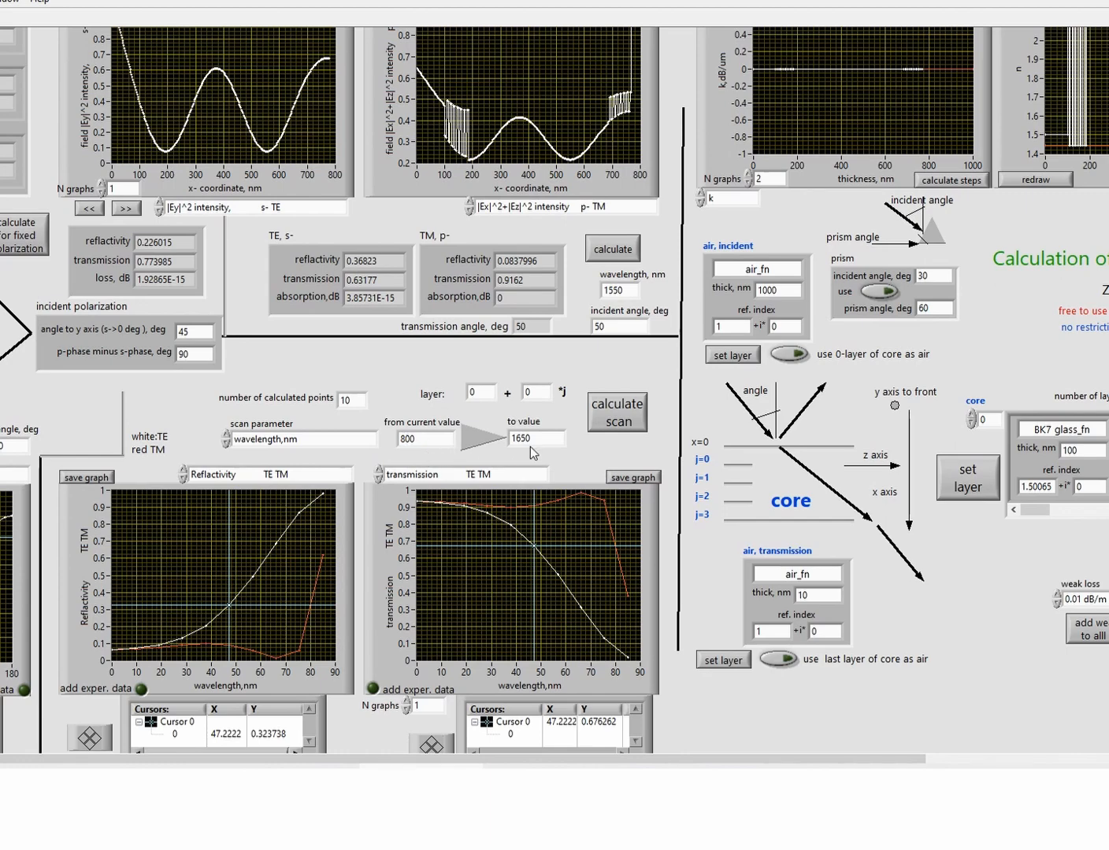
pyautogui.click(628, 425)
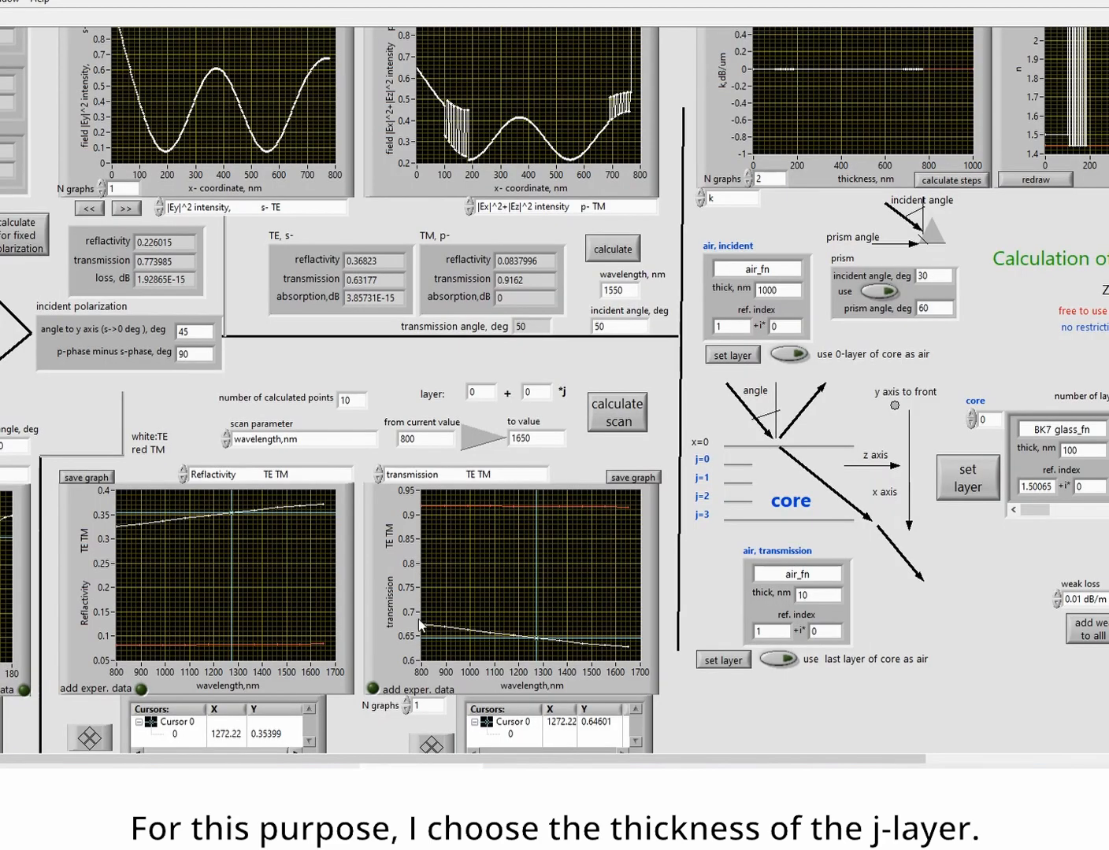
# Step: Choose the thickness of the j-layer as the scan parameter and set the layer's repetition number to 0
pyautogui.click(339, 445)
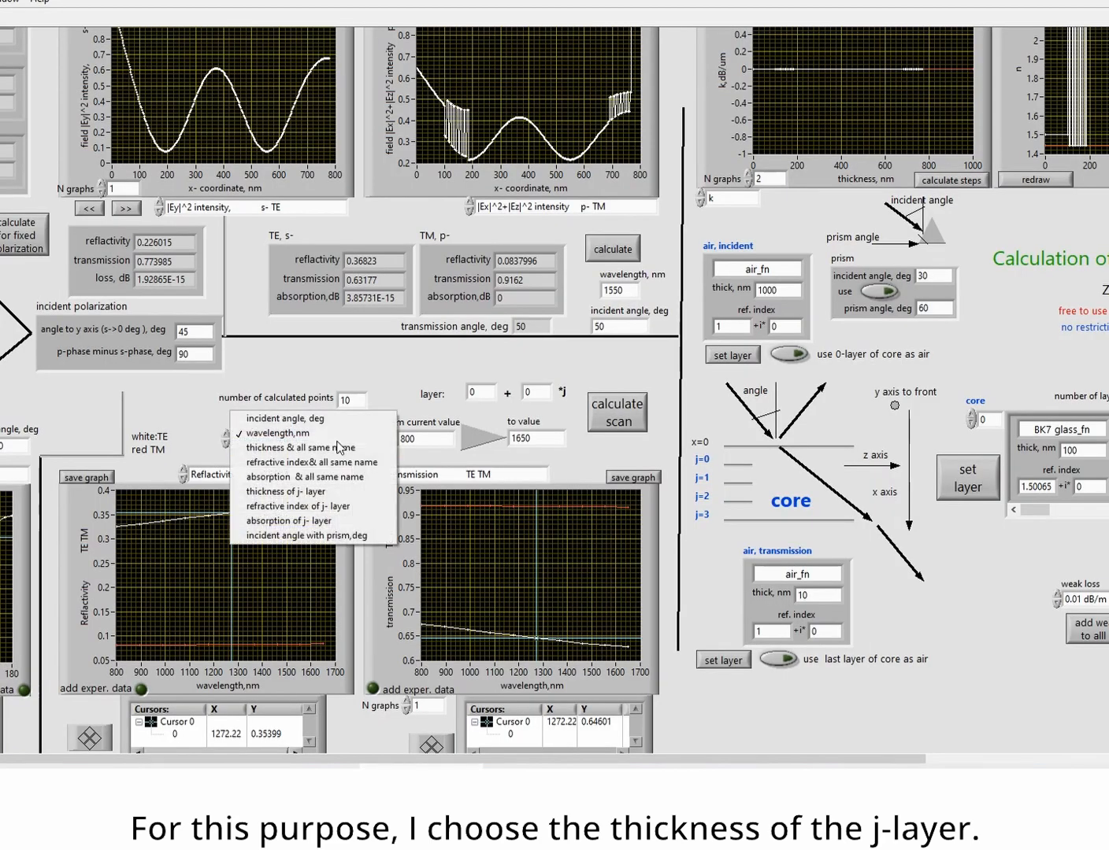
pyautogui.click(333, 498)
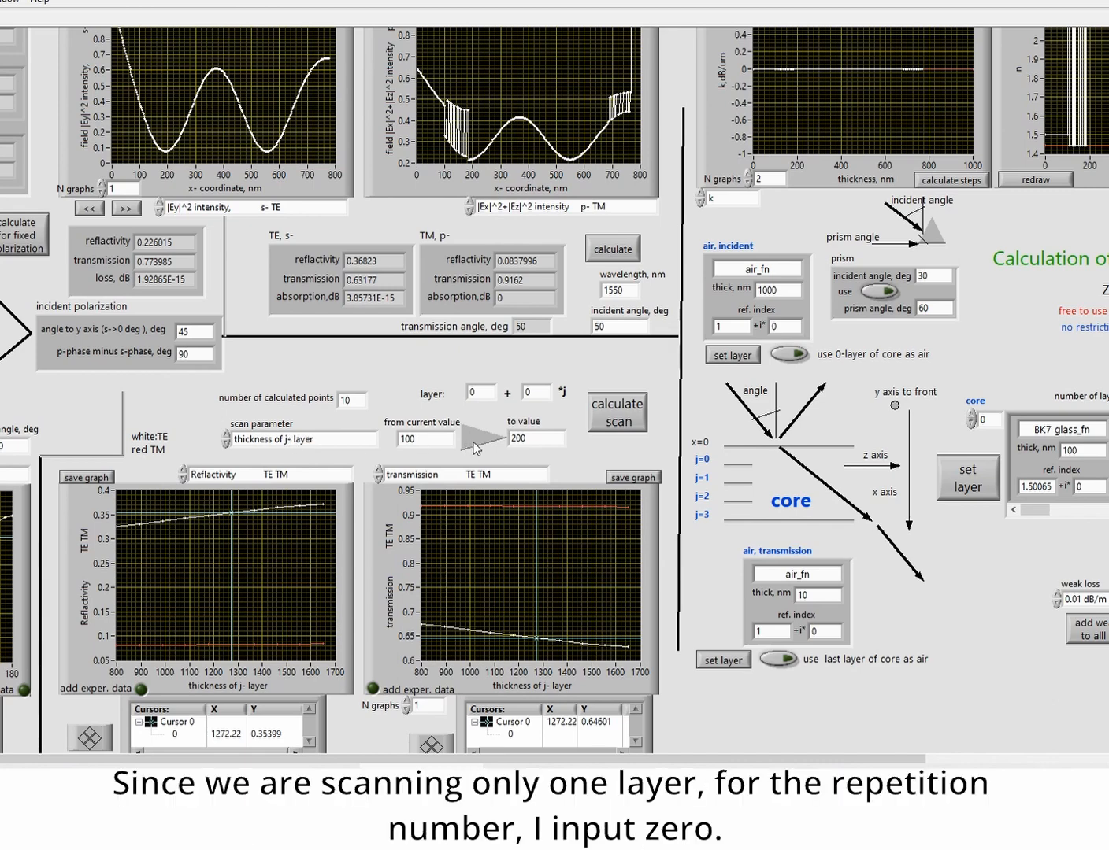
pyautogui.doubleClick(523, 393)
pyautogui.write('3')
pyautogui.doubleClick(523, 393)
pyautogui.write('0')
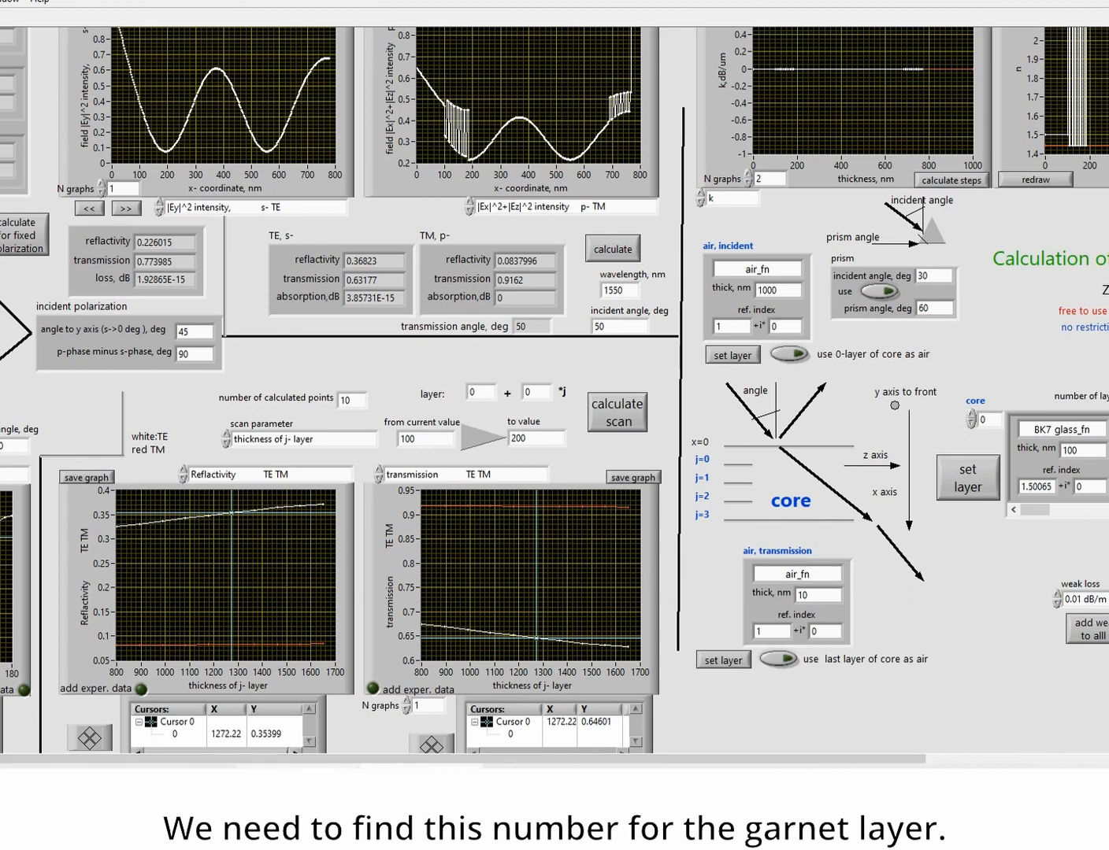
# Step: Check the layer structure in the PDF article, return to the program, and calculate the garnet layer 15 thickness scan from 500 to 1000 nm
pyautogui.click(117, 779)
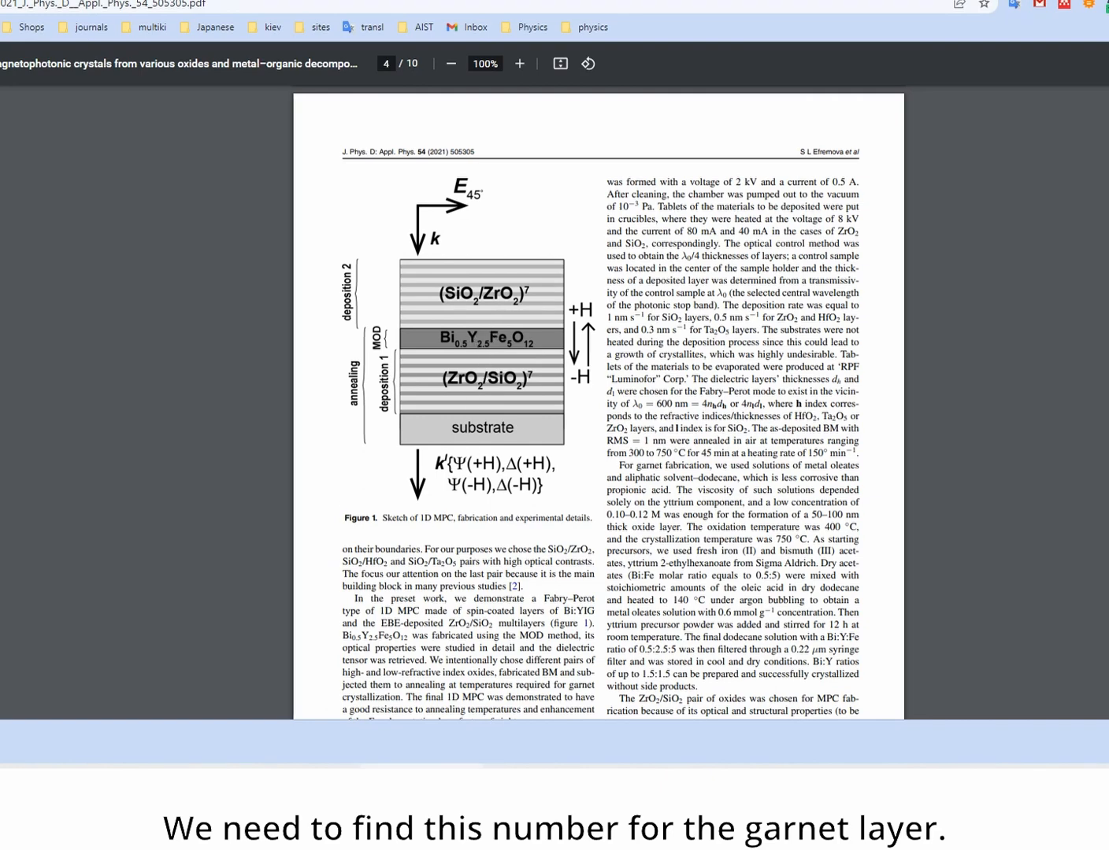
pyautogui.click(456, 777)
pyautogui.moveTo(541, 760); pyautogui.dragTo(707, 756)
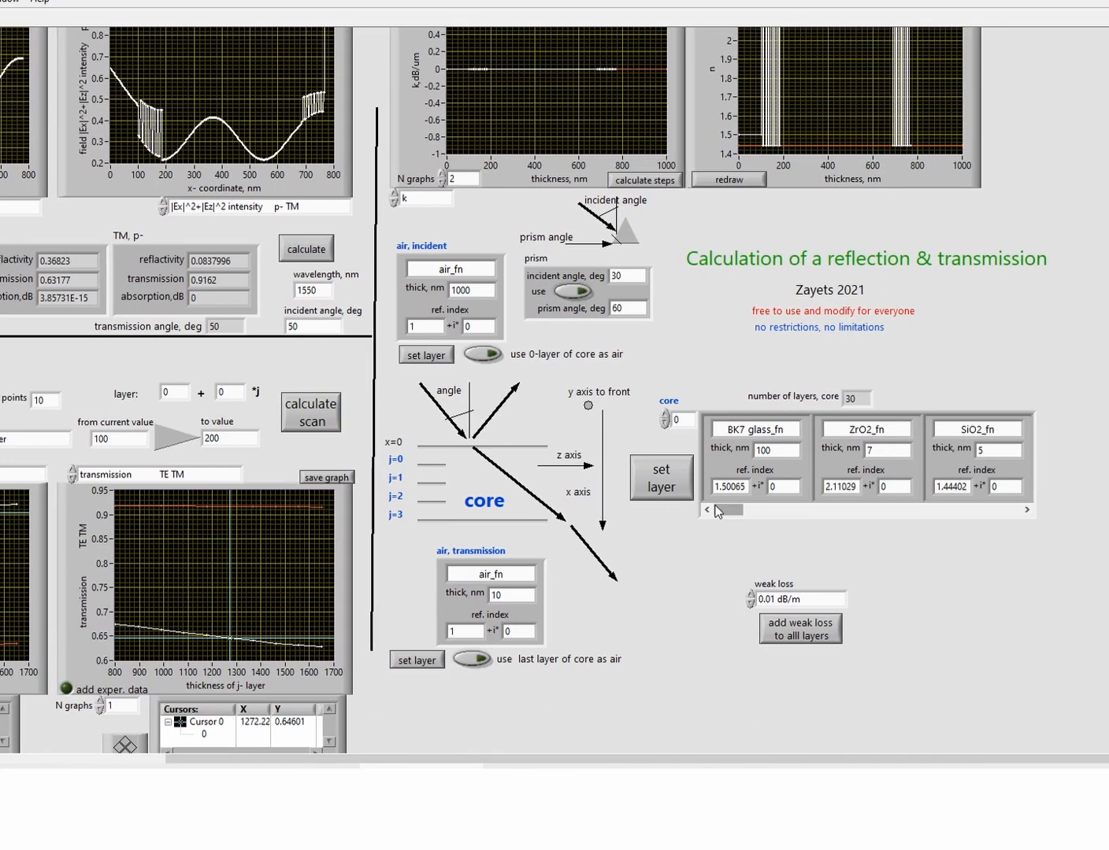
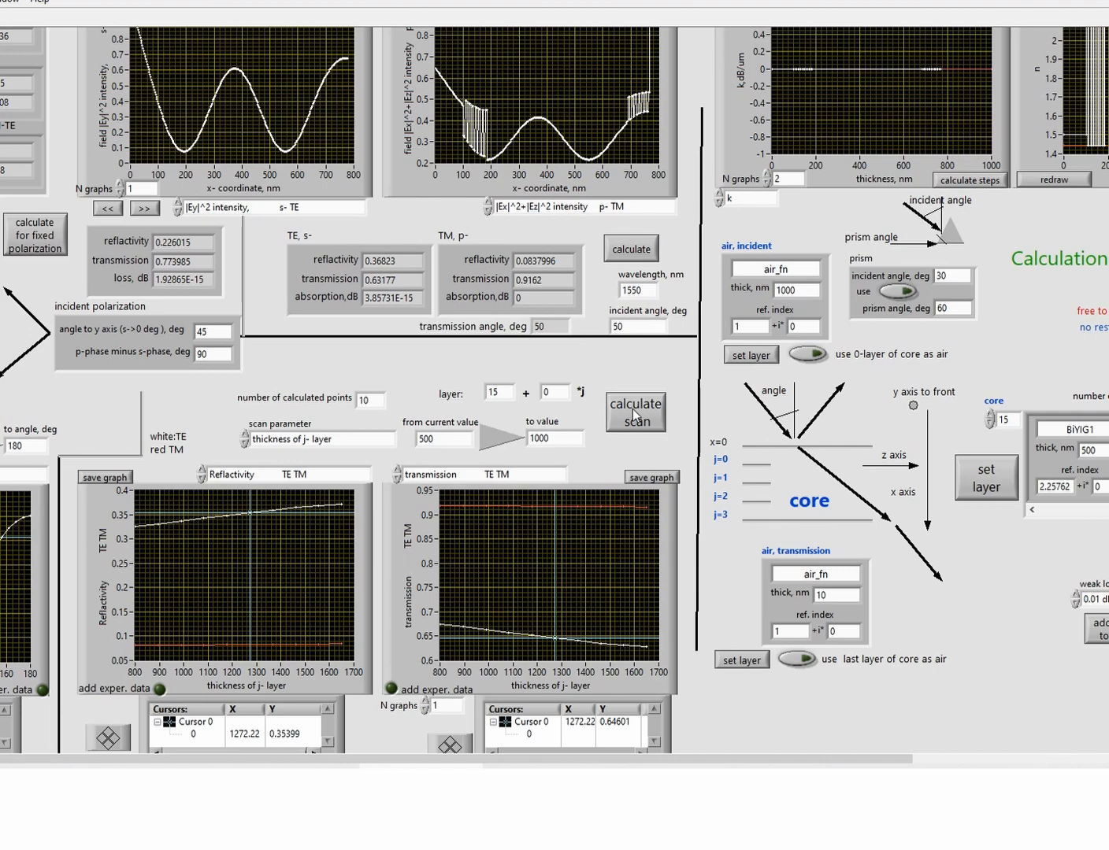
pyautogui.click(633, 409)
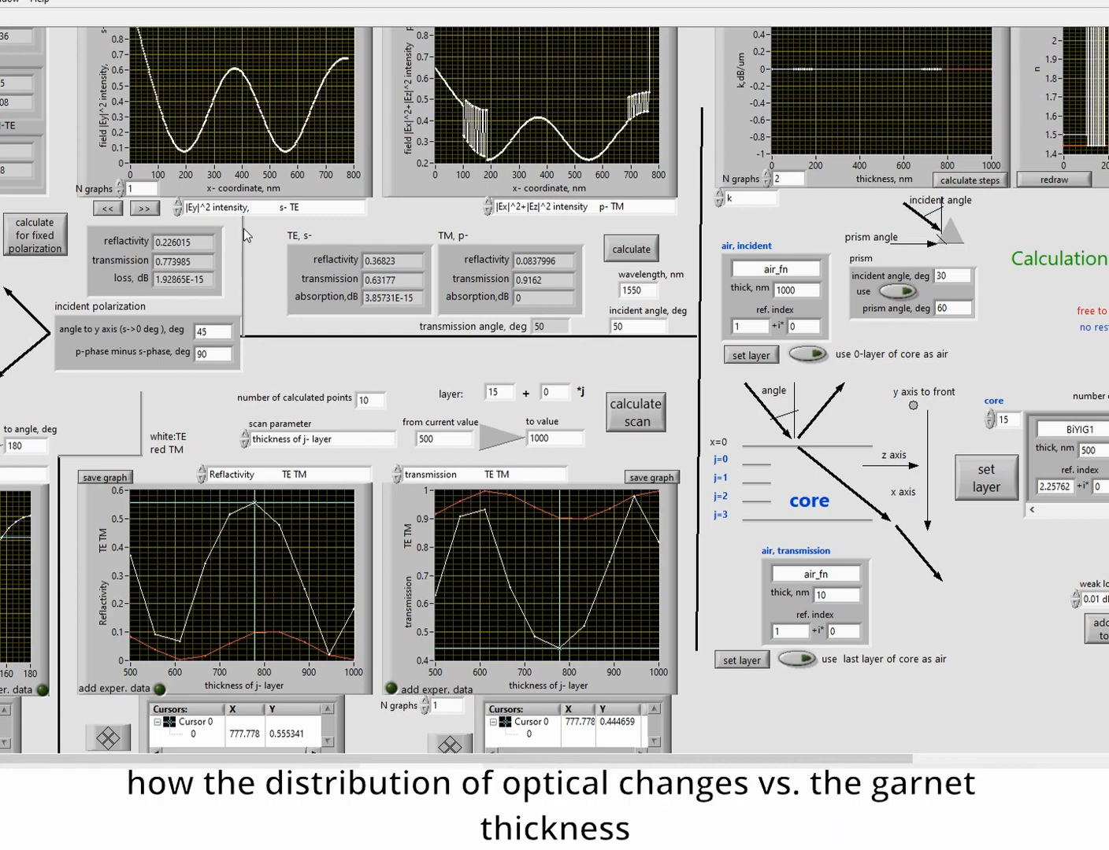
# Step: Step through the TE and TM field distributions at each garnet thickness of the scan
pyautogui.scroll(1, 179, 224)
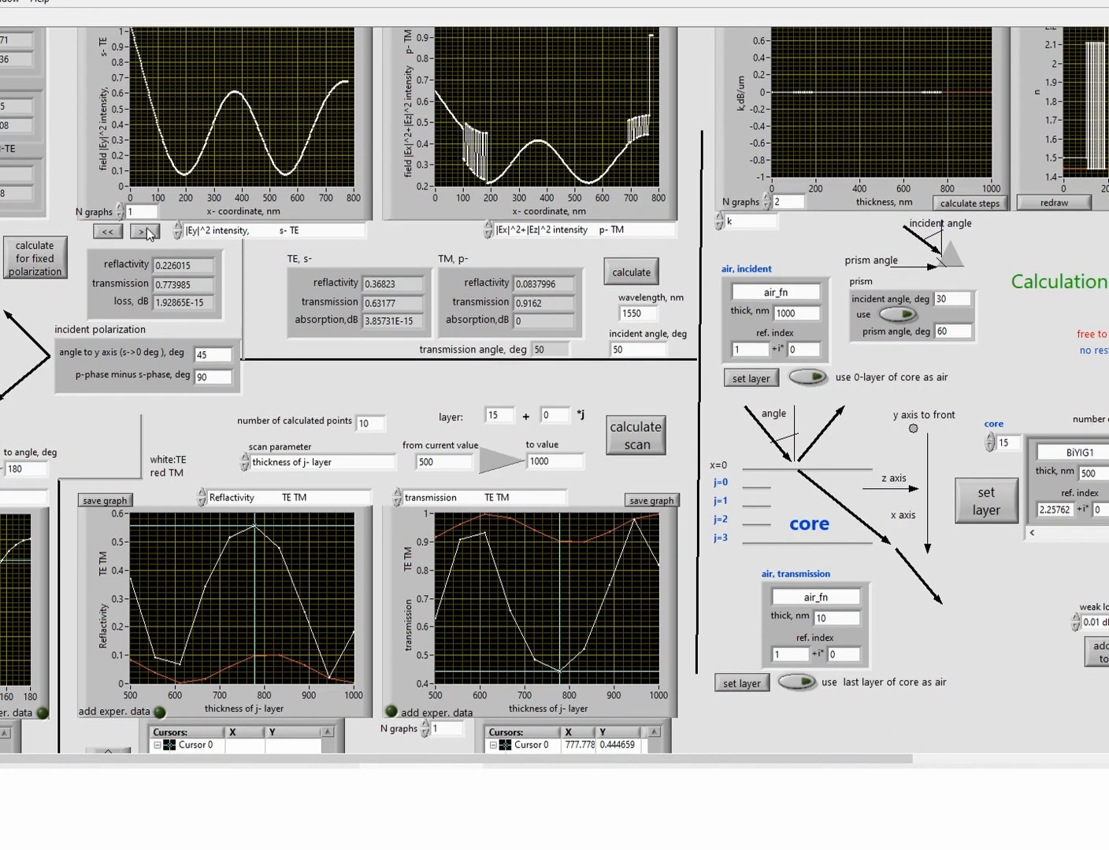
pyautogui.click(144, 231)
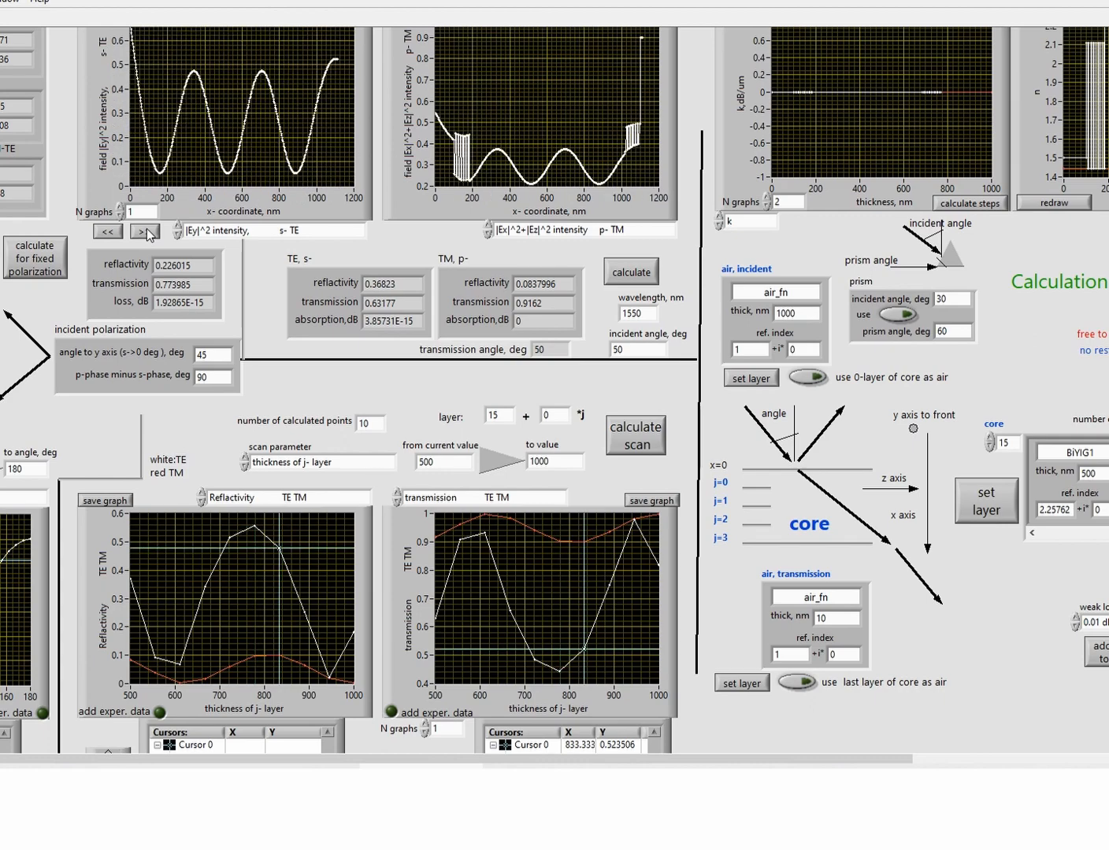
pyautogui.click(145, 231)
pyautogui.click(144, 232)
pyautogui.click(144, 231)
pyautogui.click(145, 230)
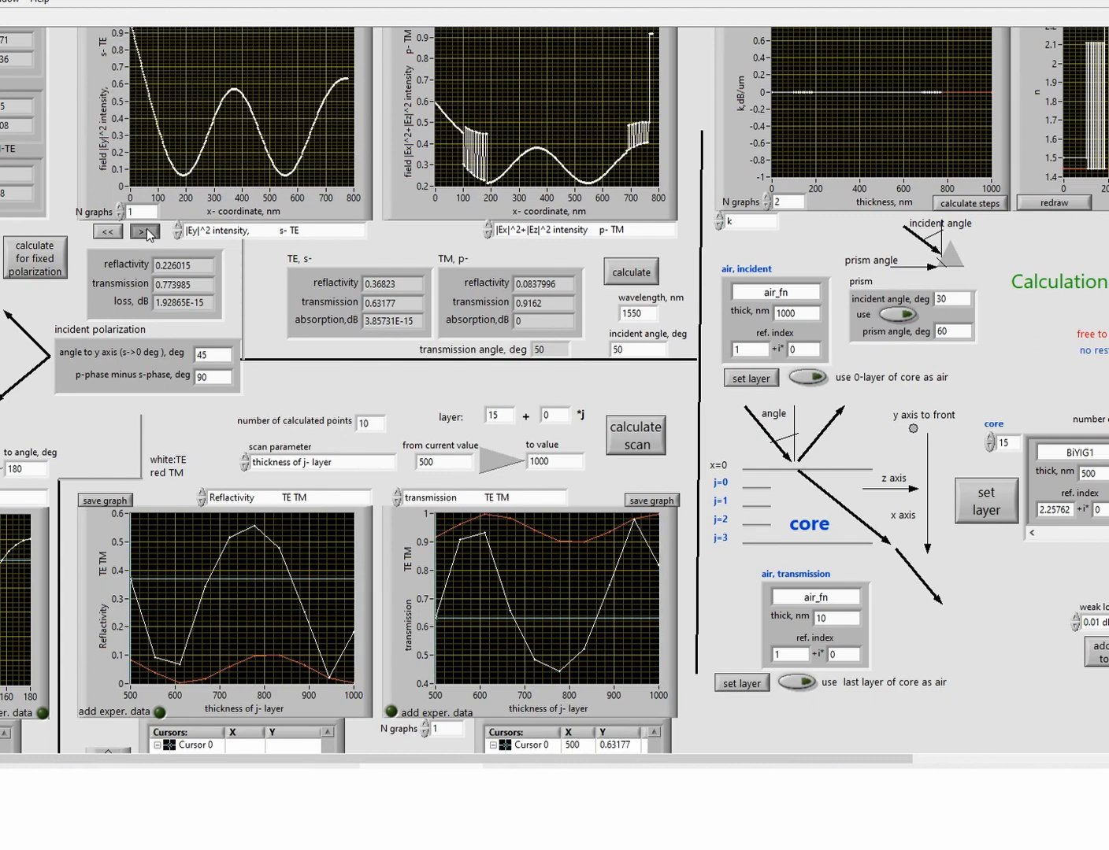
pyautogui.click(145, 231)
pyautogui.click(145, 230)
pyautogui.click(144, 231)
pyautogui.click(145, 231)
pyautogui.click(145, 230)
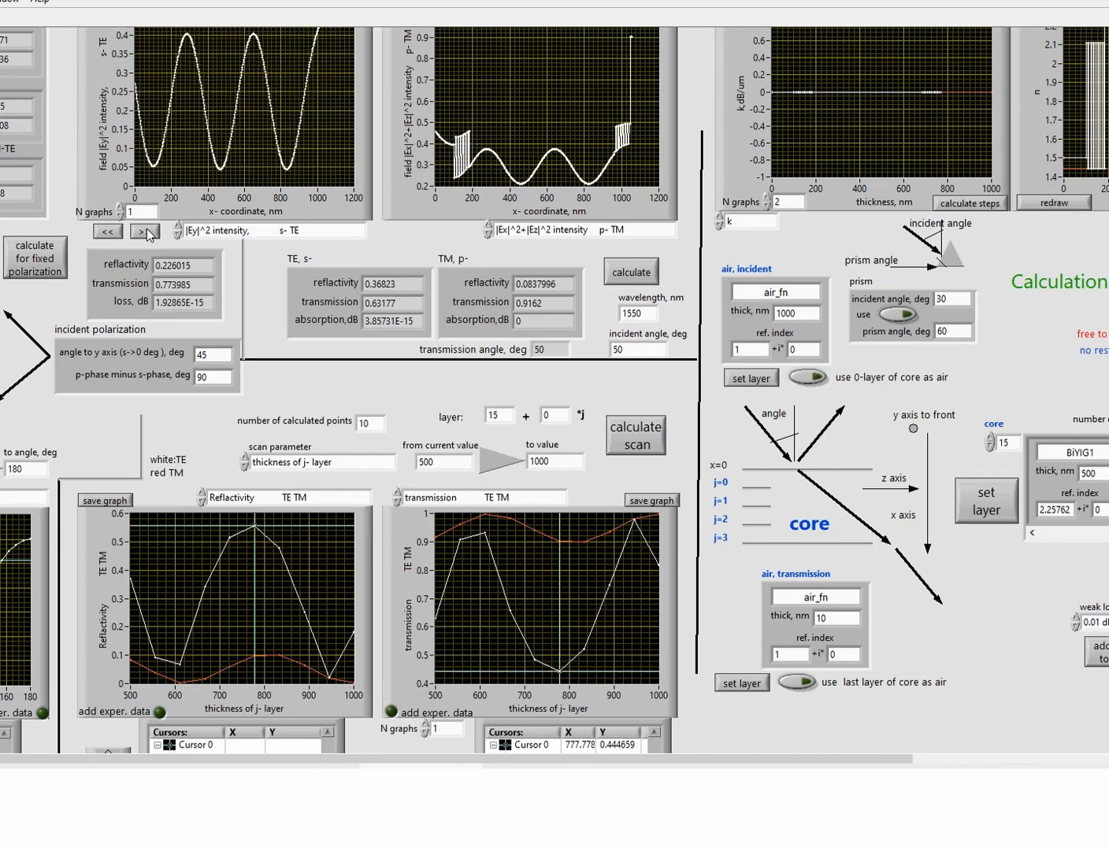
pyautogui.click(145, 231)
pyautogui.click(144, 231)
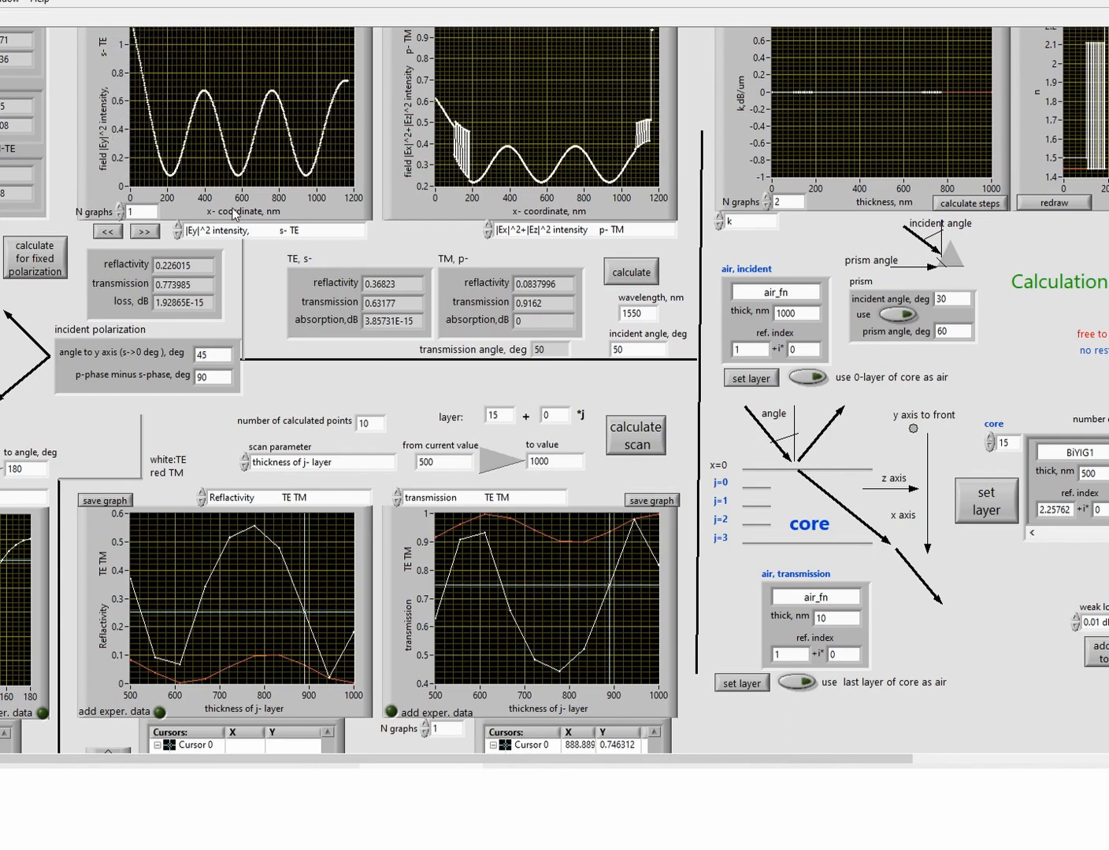
pyautogui.click(152, 234)
pyautogui.click(145, 231)
pyautogui.click(145, 231)
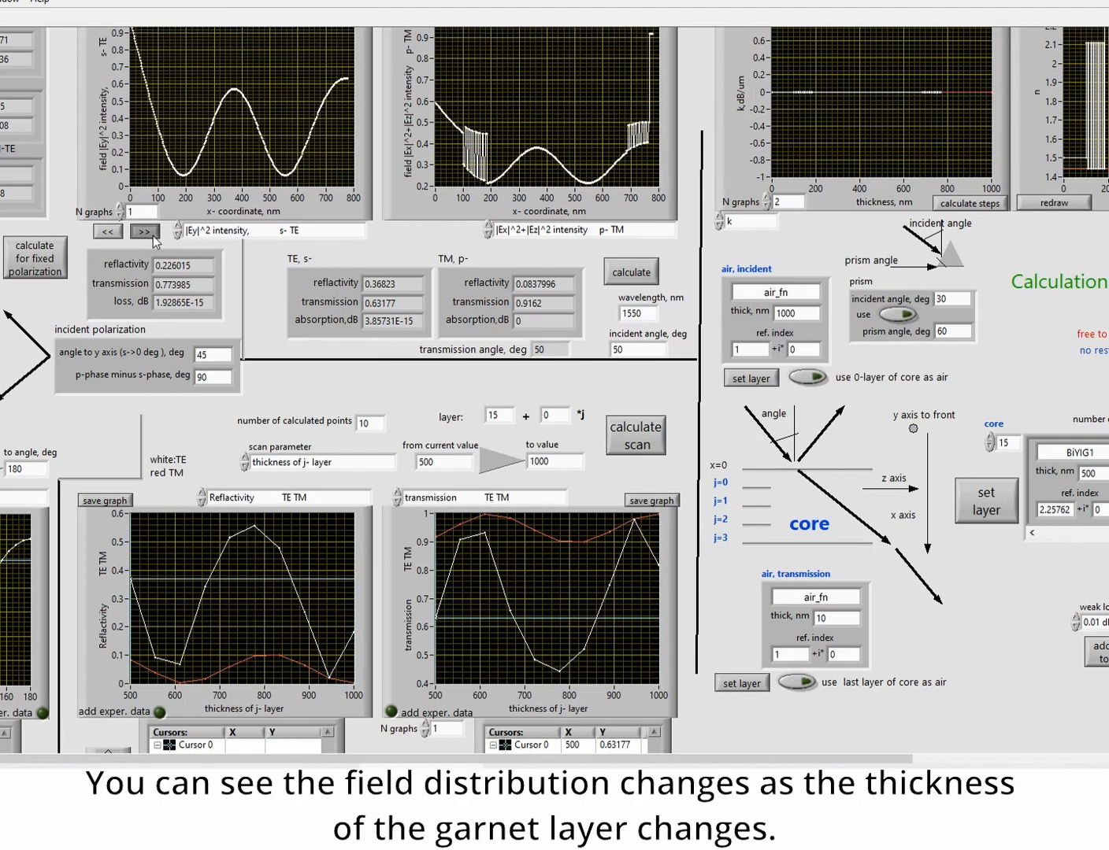
pyautogui.click(145, 231)
pyautogui.click(145, 232)
pyautogui.click(145, 231)
pyautogui.click(154, 235)
pyautogui.click(153, 235)
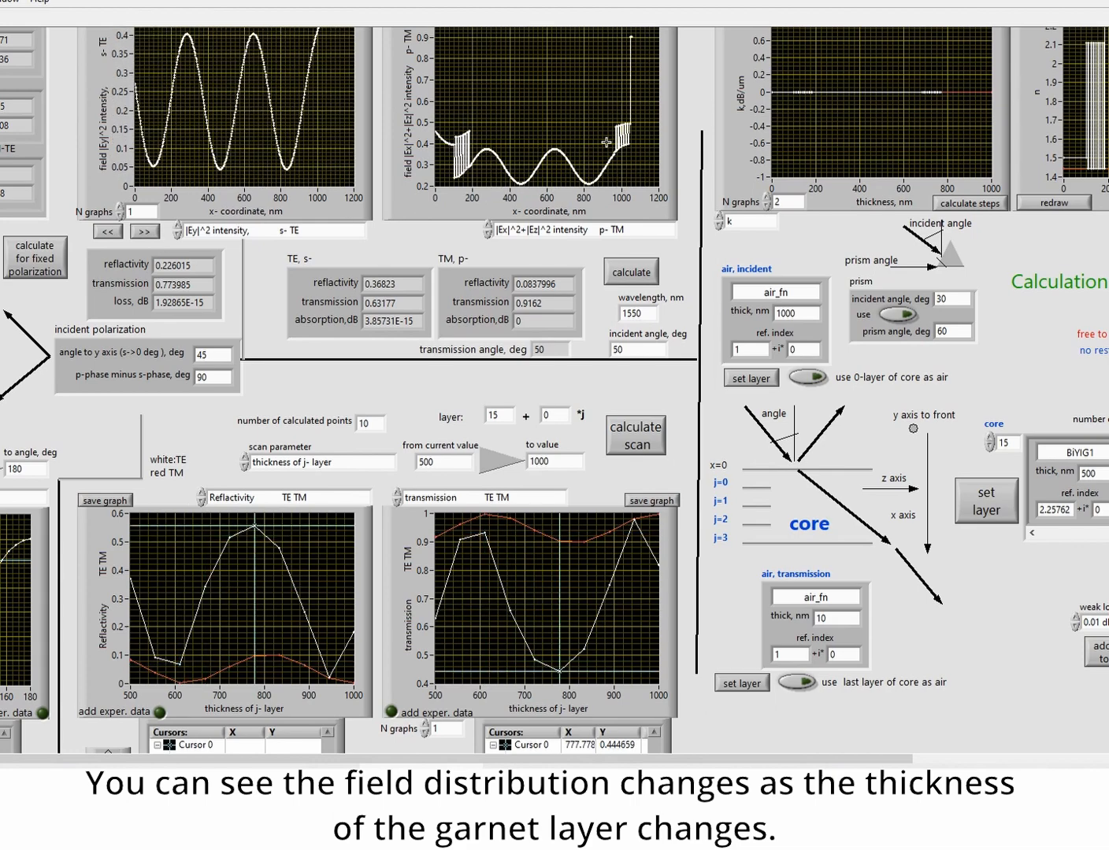
pyautogui.click(145, 232)
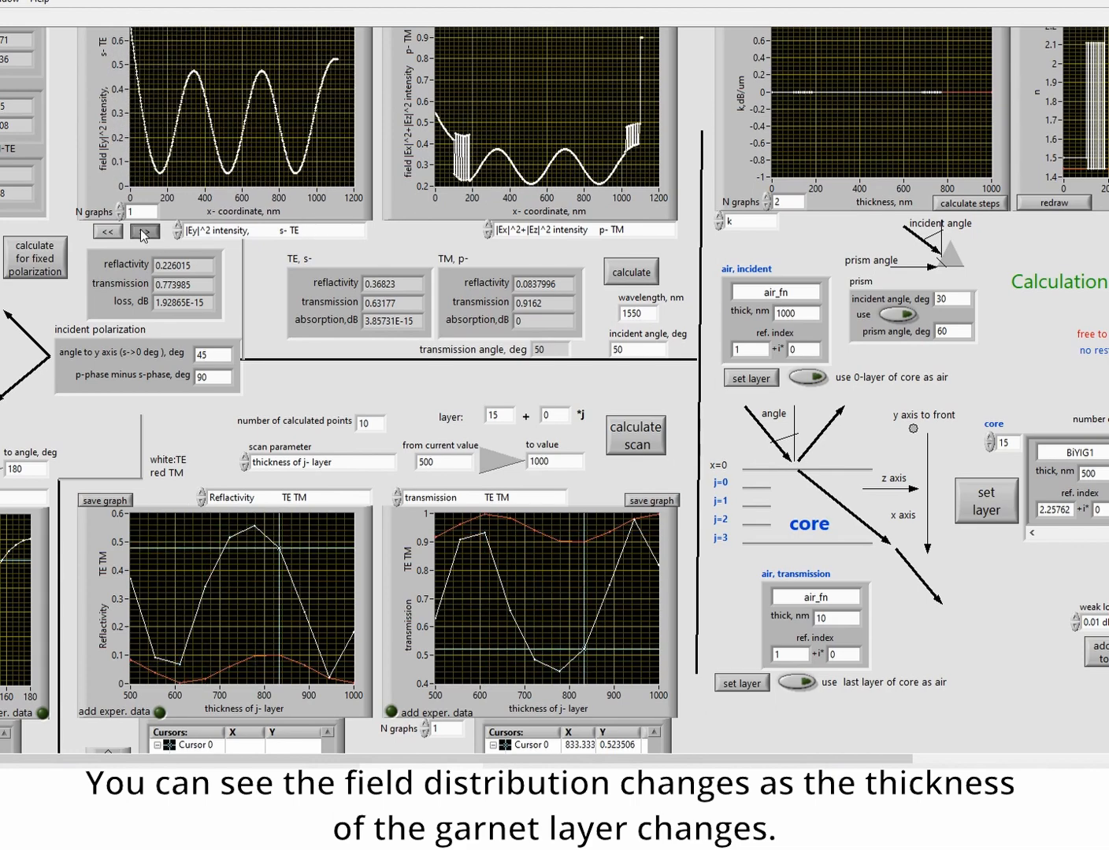
pyautogui.click(145, 232)
pyautogui.click(144, 231)
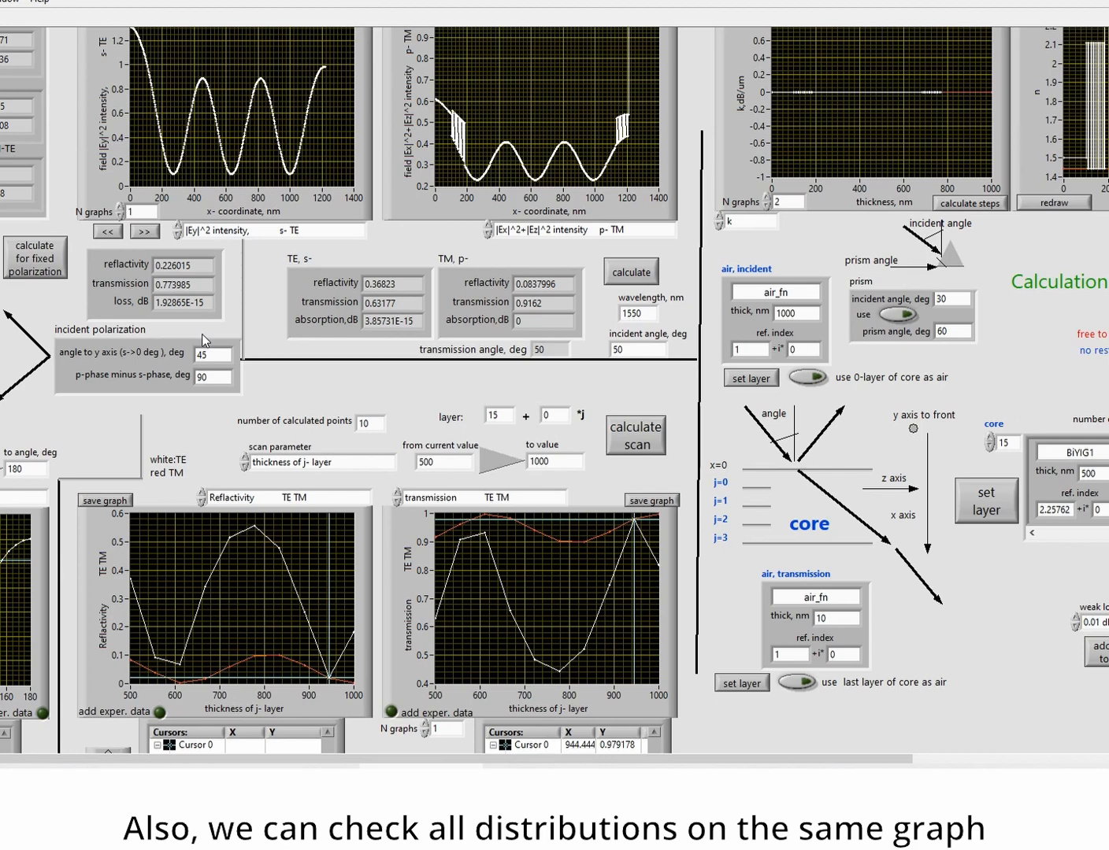
# Step: Overlay 10 field distributions on the same graph for comparison, and restore the number of graphs to 1
pyautogui.write('0')
pyautogui.click(148, 230)
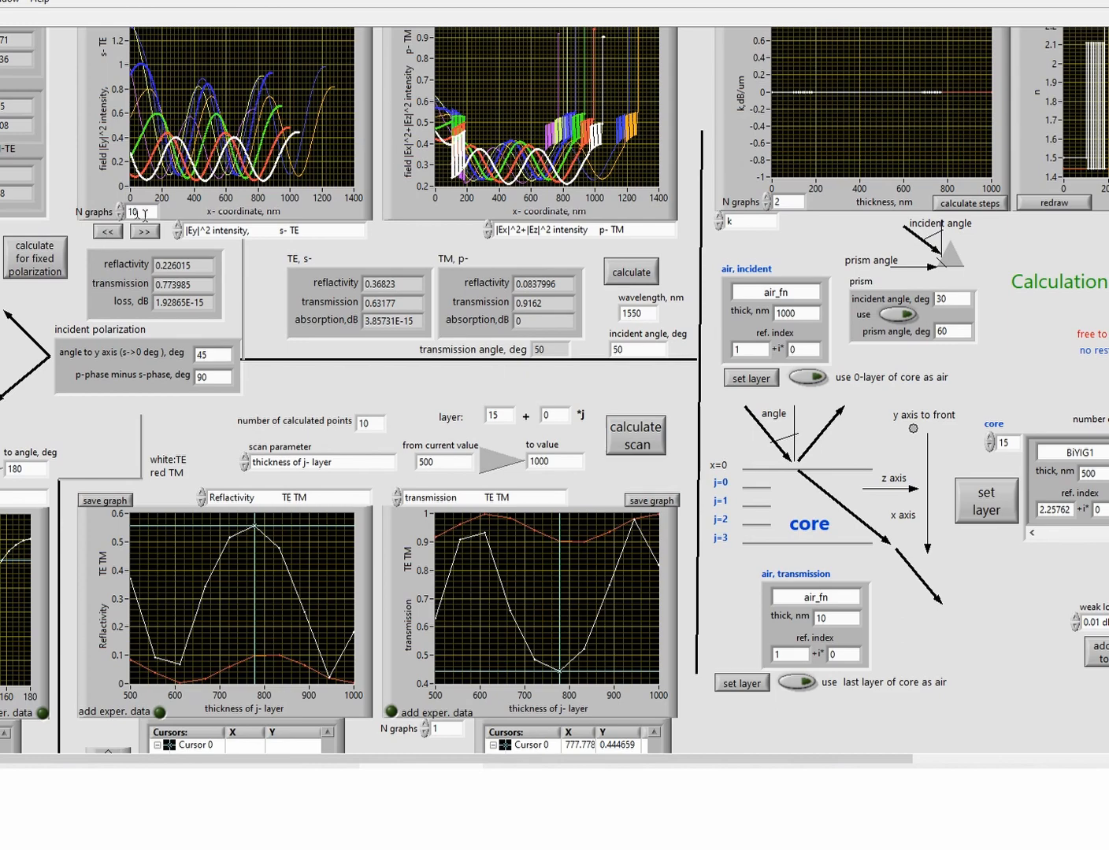
pyautogui.doubleClick(129, 213)
pyautogui.write('1')
pyautogui.press('Return')
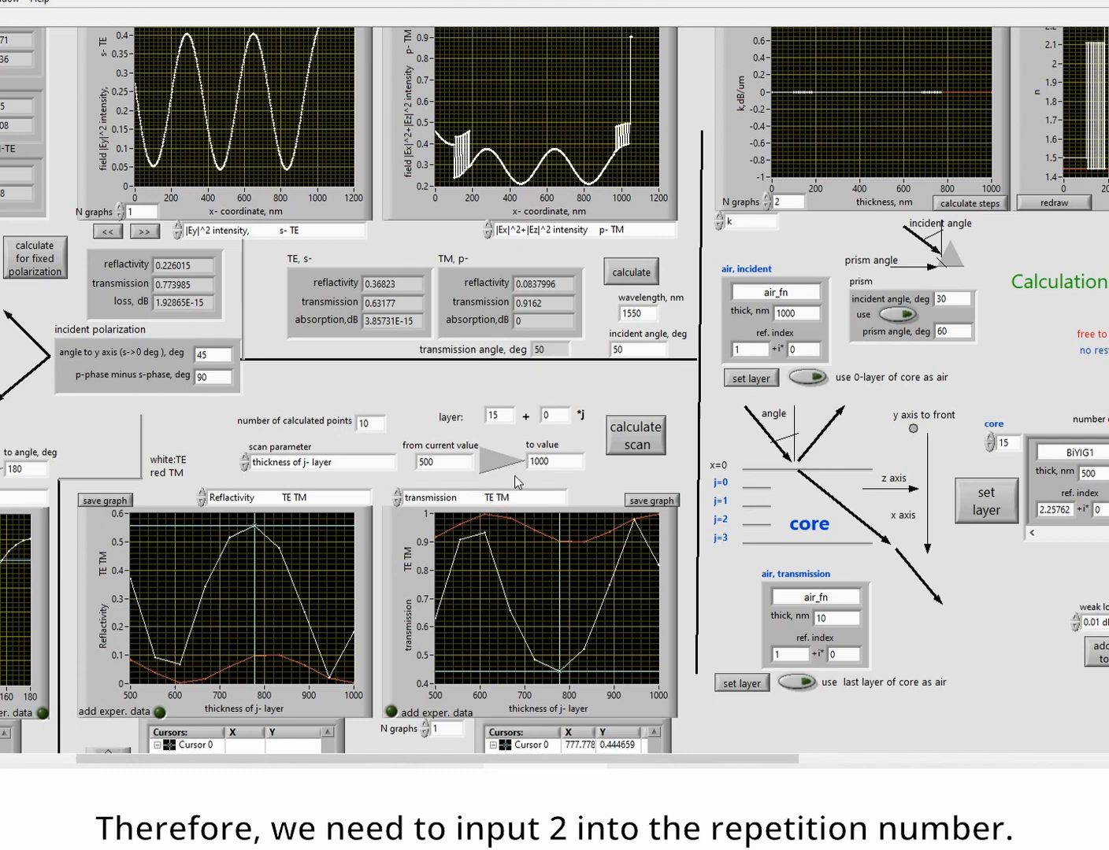
# Step: Set the scanned layer's repetition number to 2 and check the upper mirror's structure in the PDF article before returning to the program
pyautogui.doubleClick(546, 415)
pyautogui.write('2')
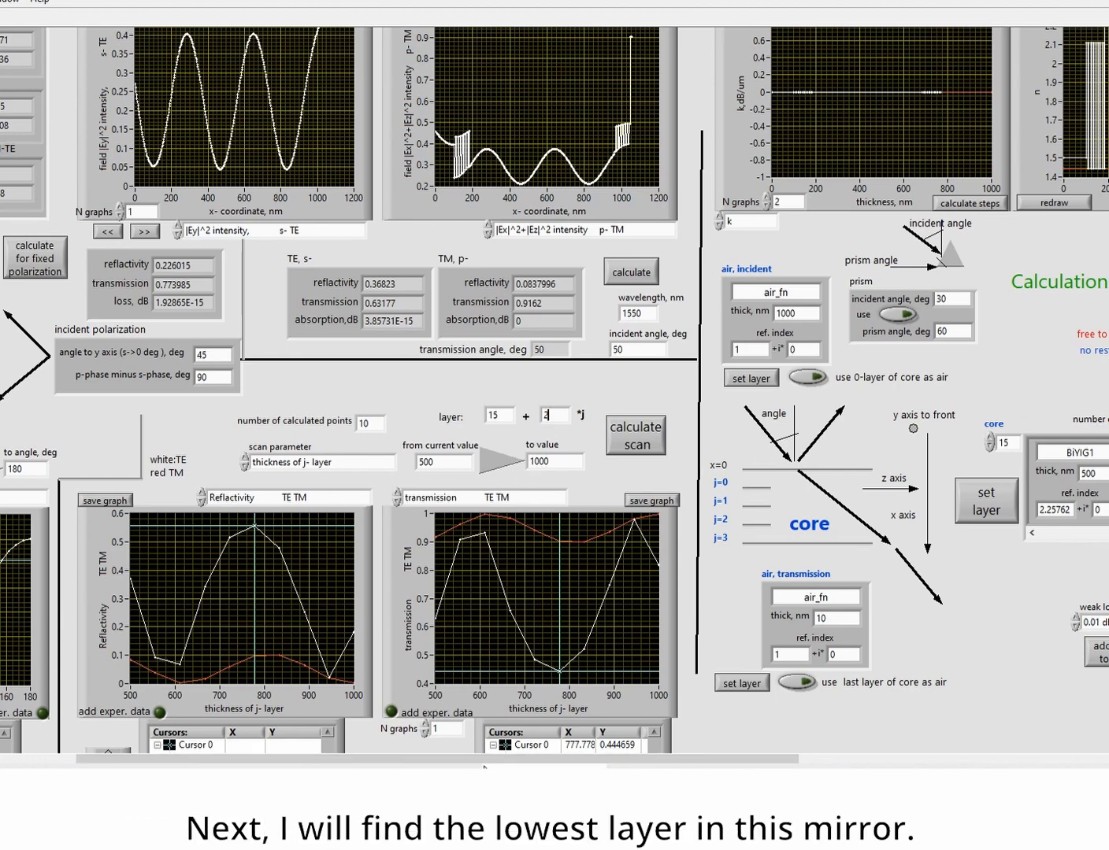
pyautogui.click(322, 778)
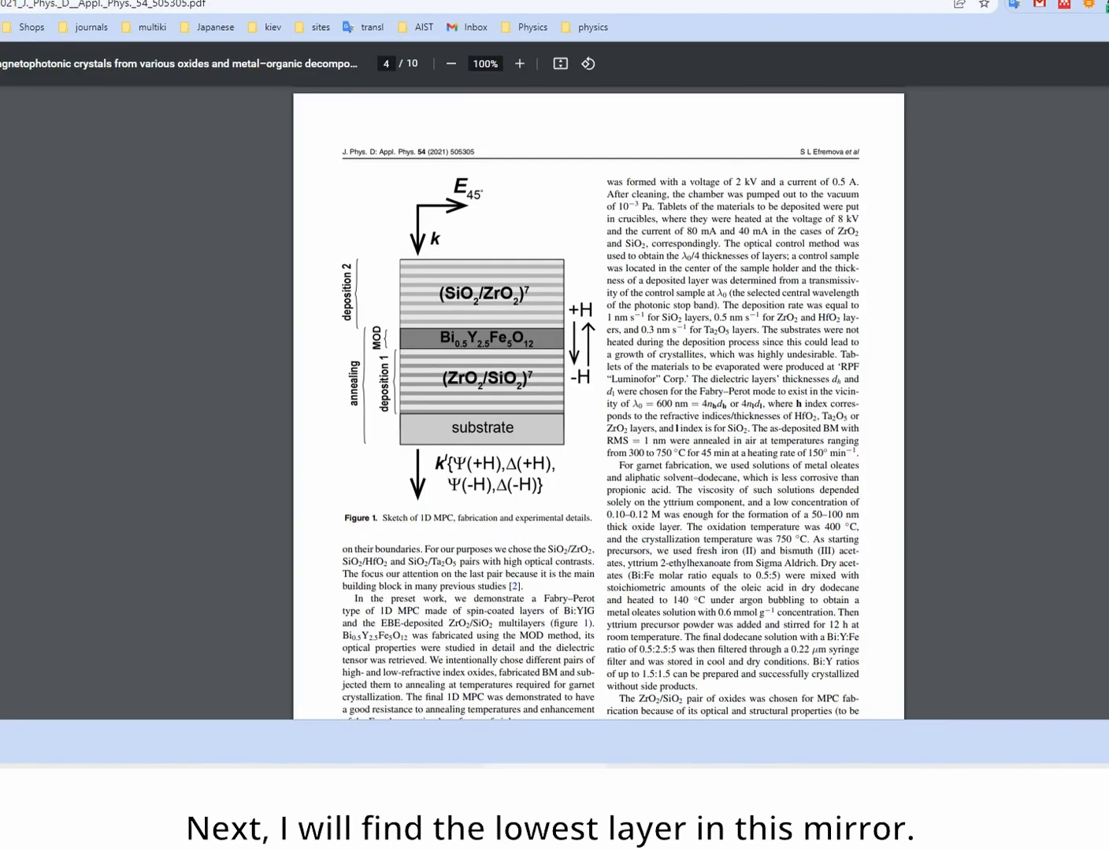
pyautogui.click(549, 778)
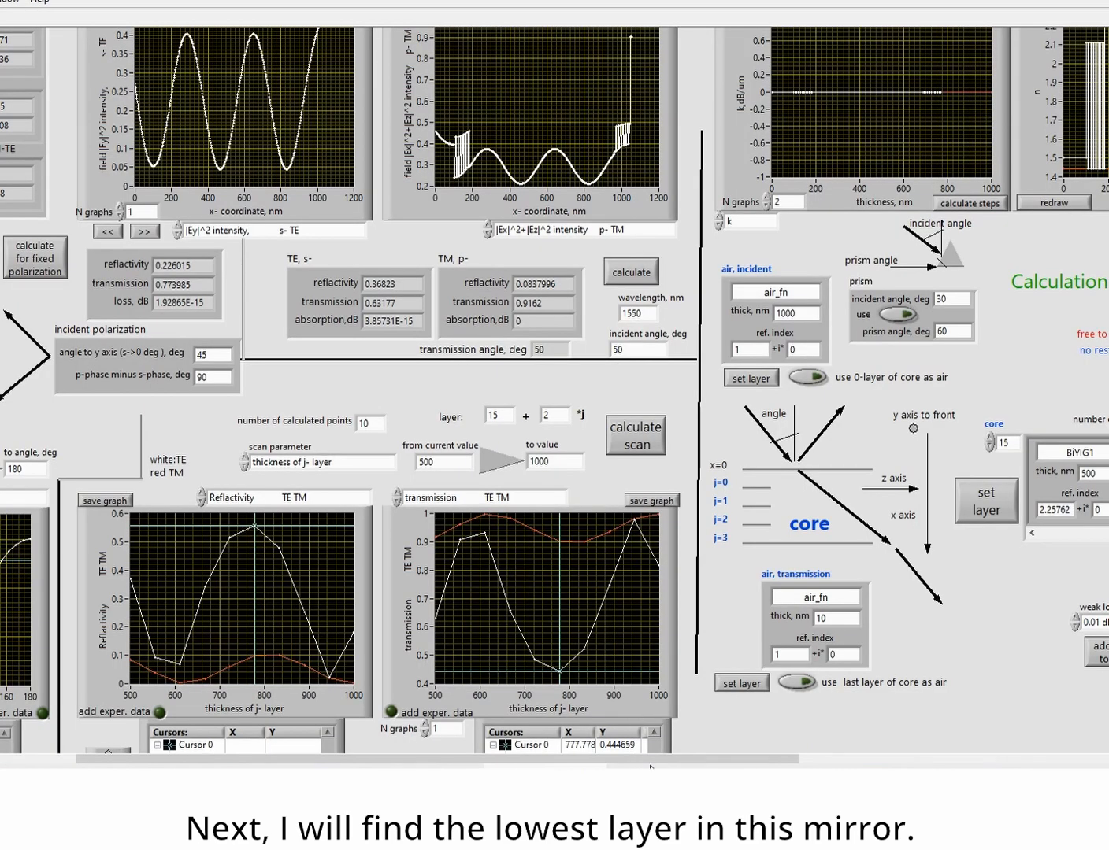
# Step: Find the lowest SiO2 layer above the garnet in the core layer list and set the scan's first layer number to 17
pyautogui.moveTo(651, 760); pyautogui.dragTo(771, 753)
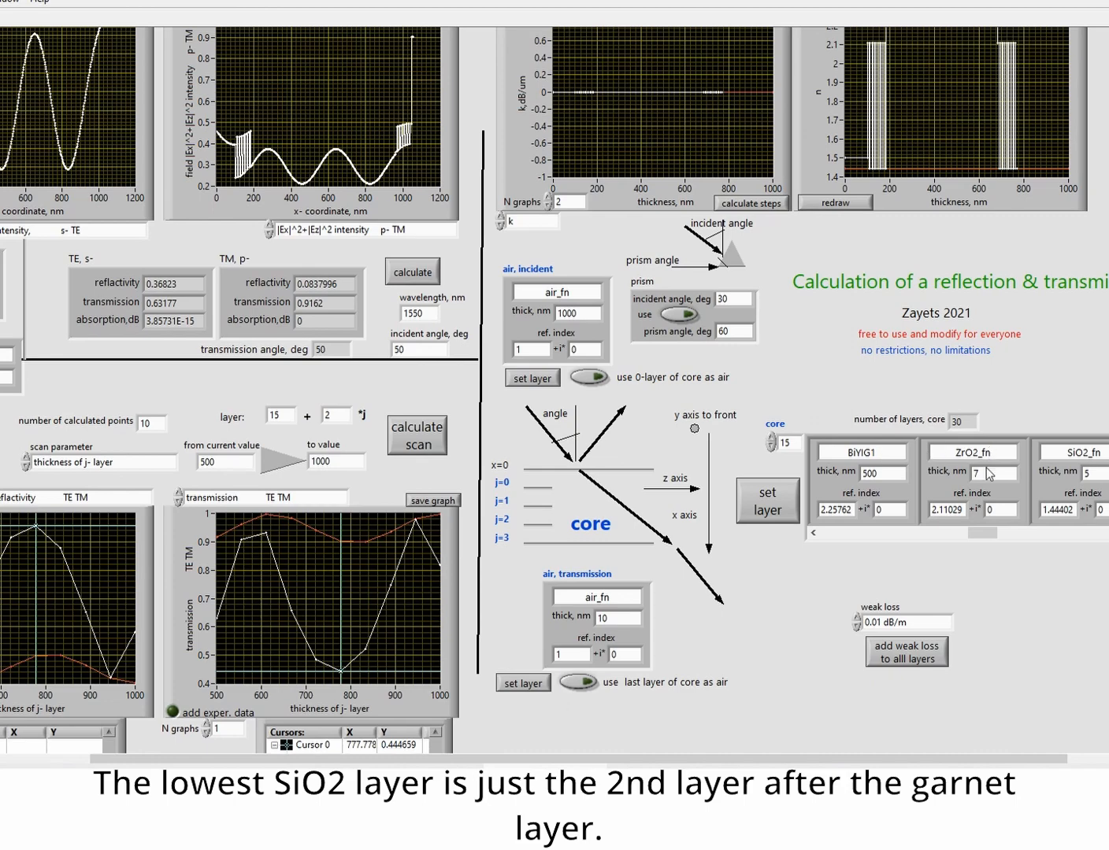
pyautogui.click(1001, 533)
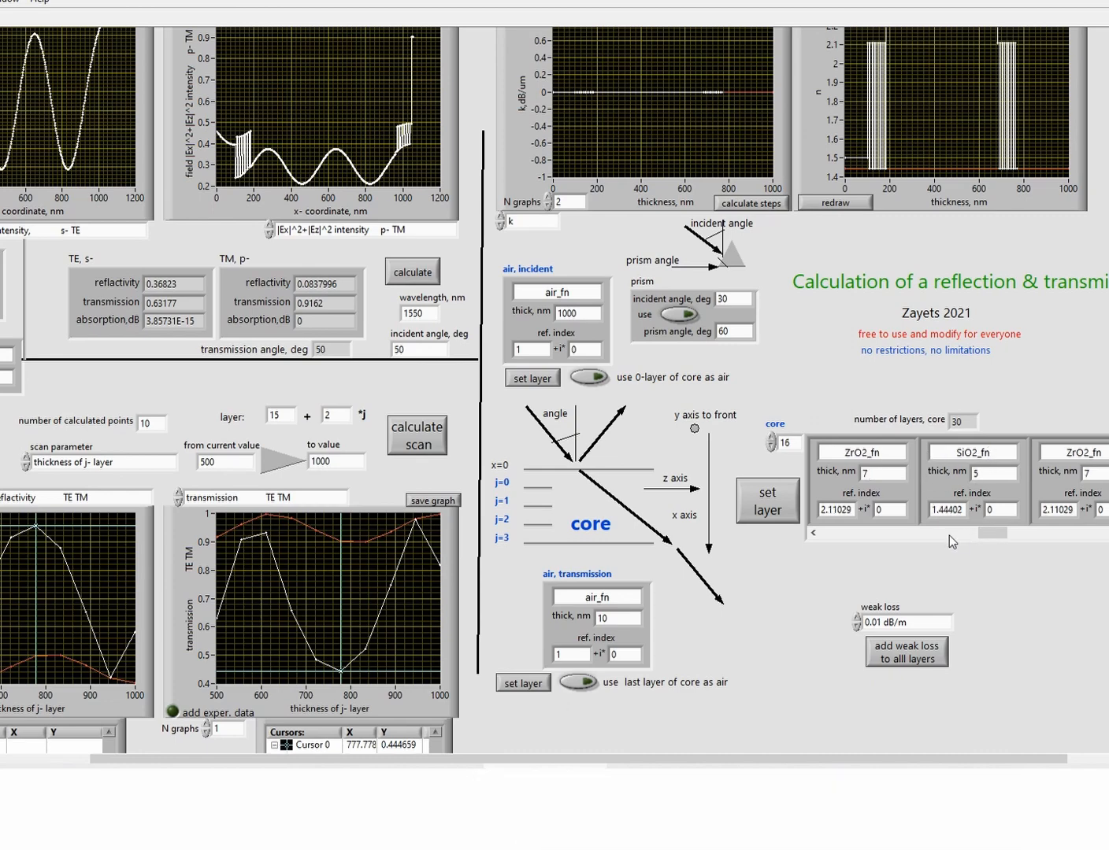
pyautogui.moveTo(983, 533); pyautogui.dragTo(967, 534)
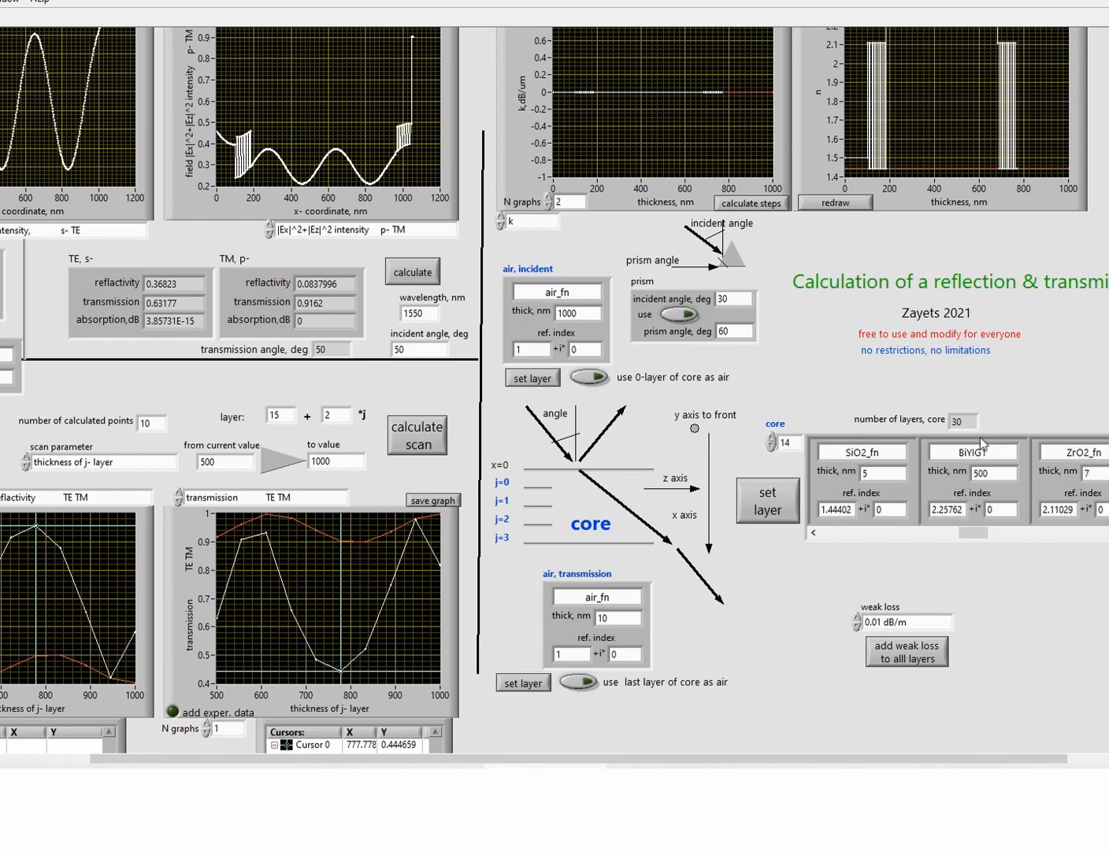
pyautogui.click(1044, 532)
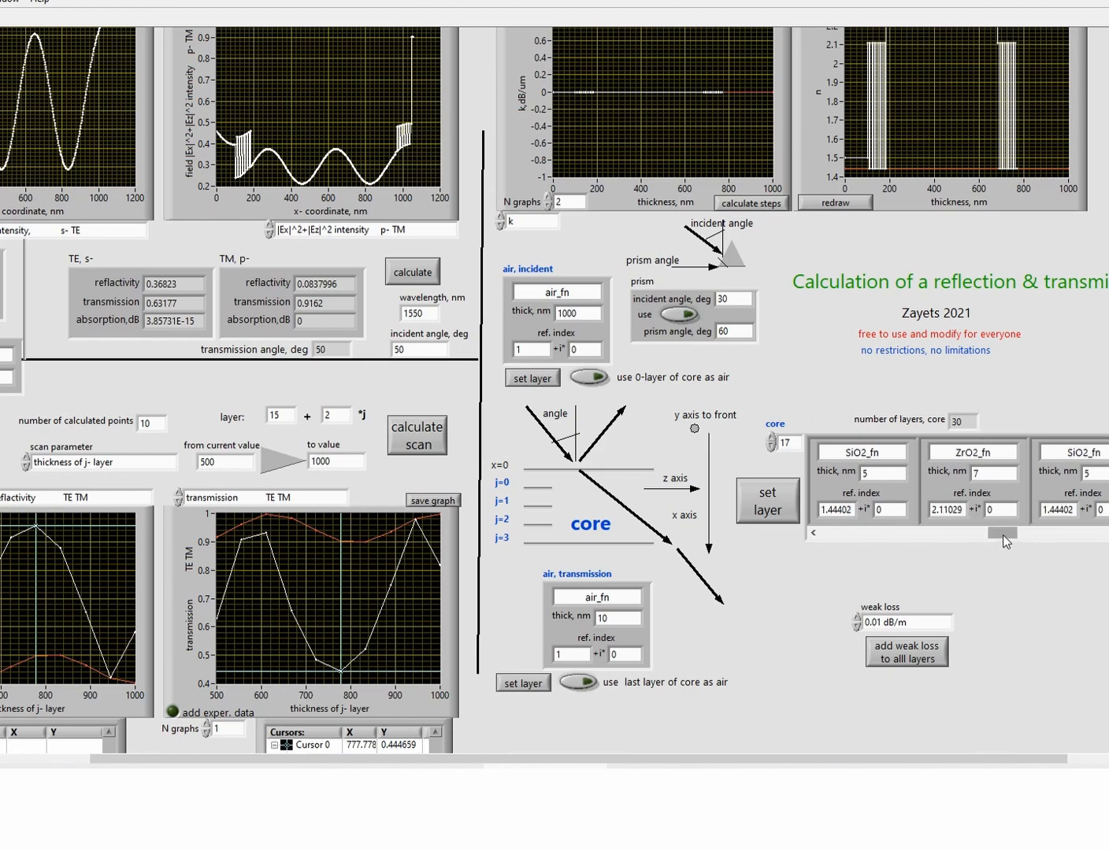
pyautogui.moveTo(1002, 535); pyautogui.dragTo(986, 536)
pyautogui.click(1104, 533)
pyautogui.click(1106, 532)
pyautogui.click(281, 417)
pyautogui.press('BackSpace')
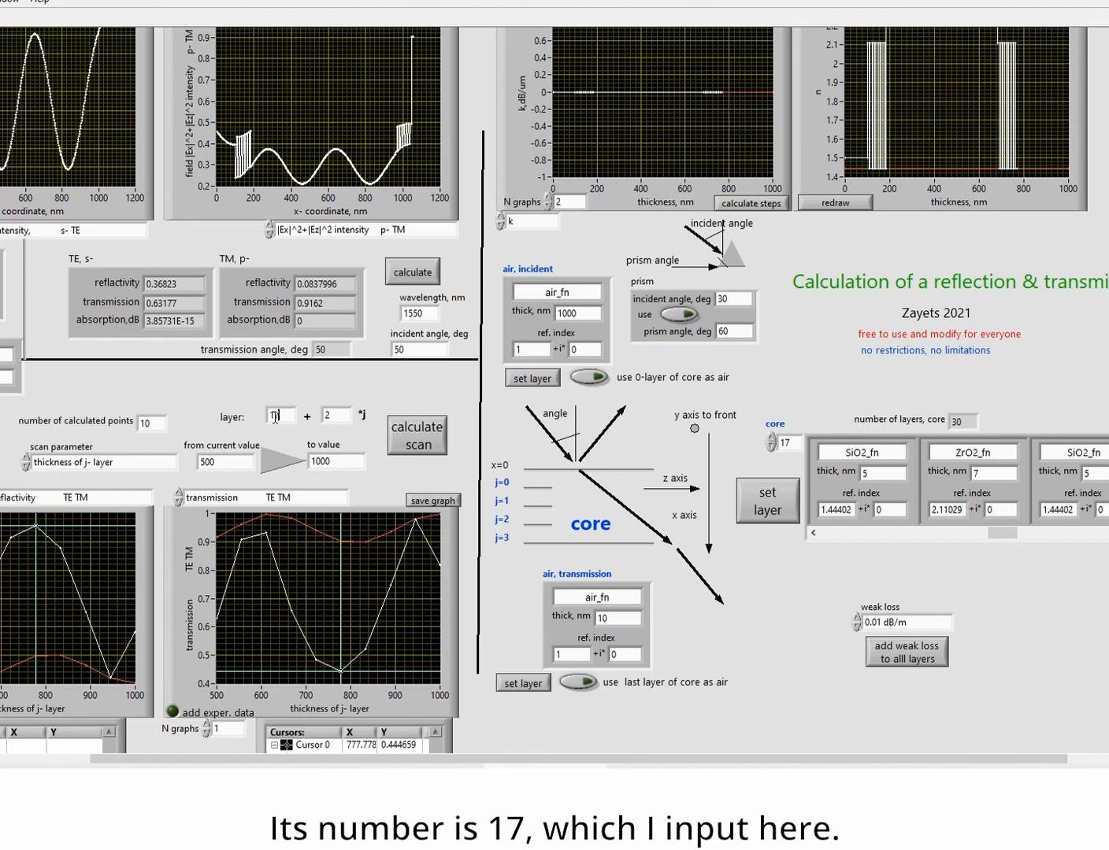
pyautogui.write('7')
pyautogui.click(290, 429)
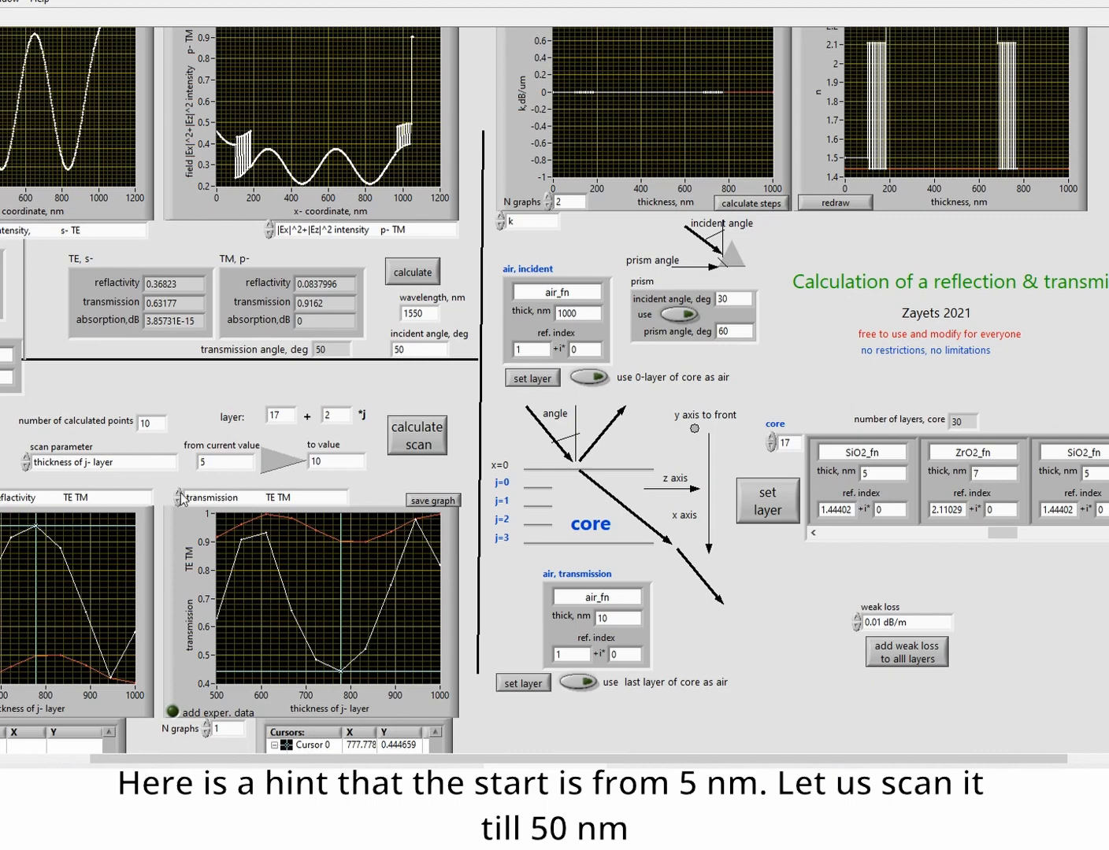
# Step: Set the scan's end thickness to 50 nm and calculate the scan of the upper mirror's SiO2 layers
pyautogui.moveTo(330, 464); pyautogui.dragTo(310, 463)
pyautogui.write('50')
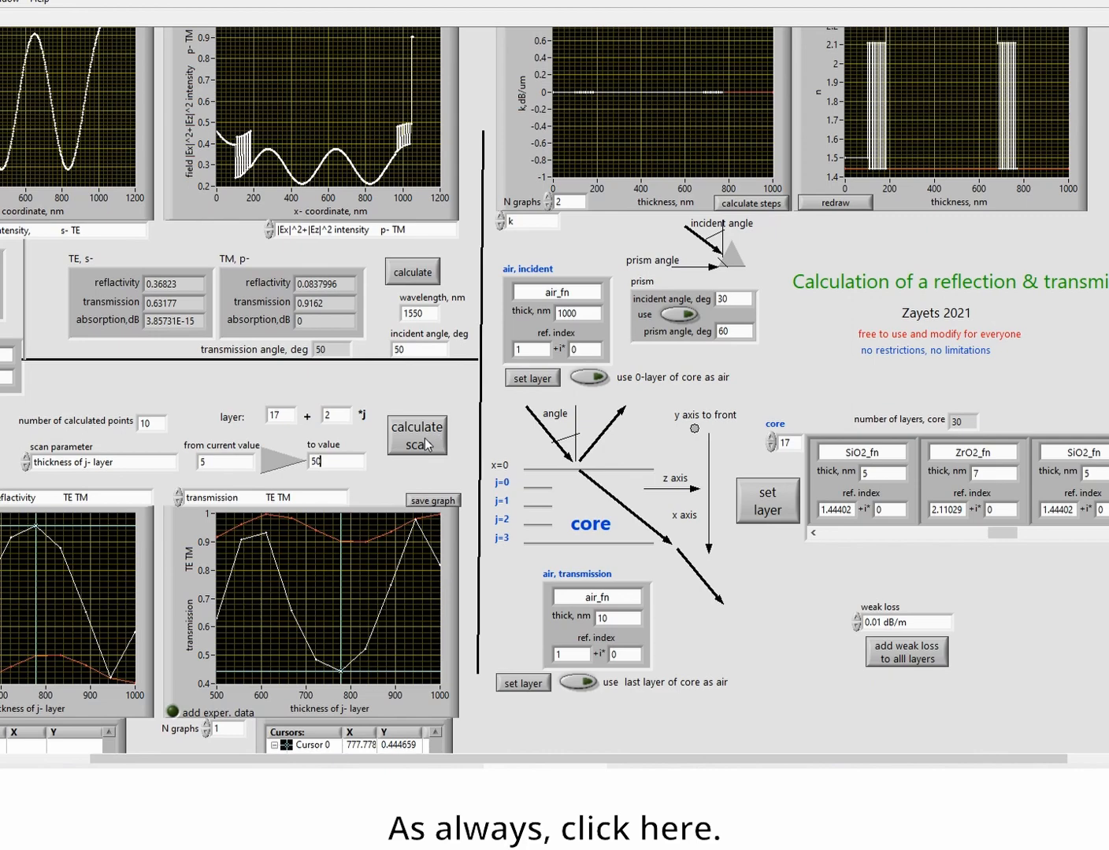
pyautogui.moveTo(512, 756); pyautogui.dragTo(386, 755)
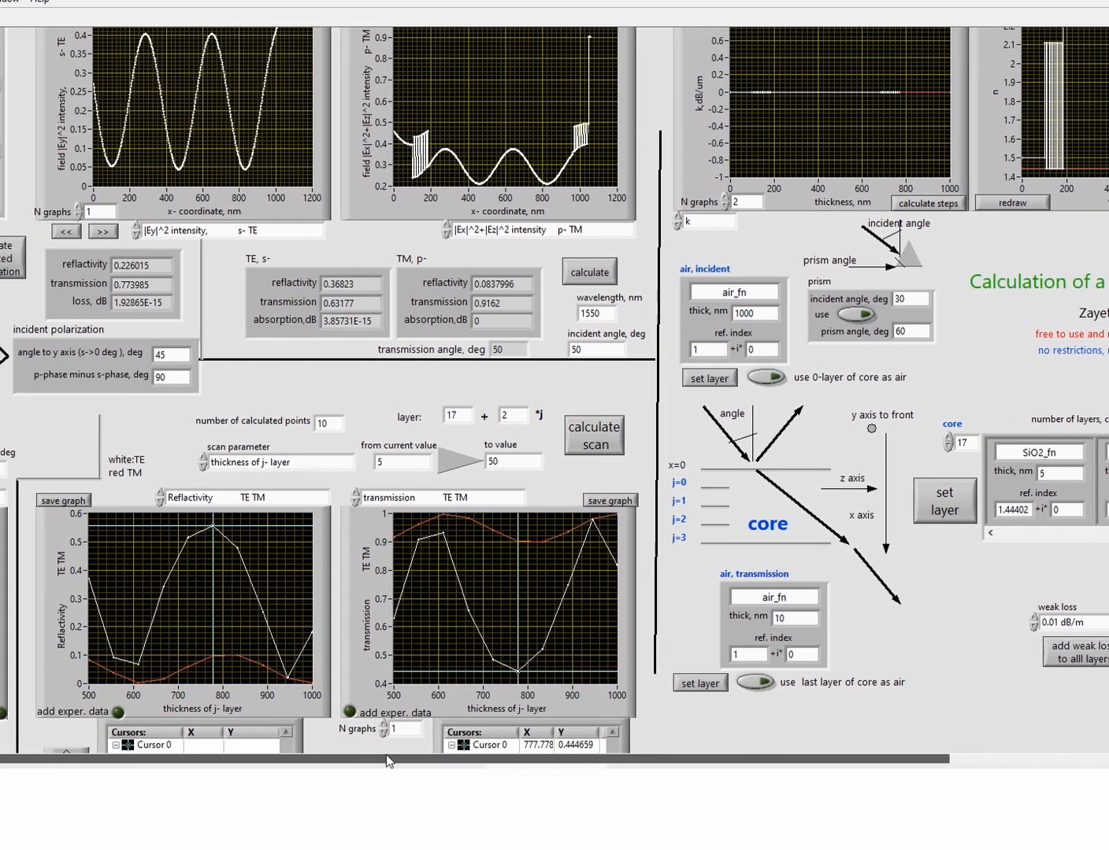
pyautogui.click(595, 447)
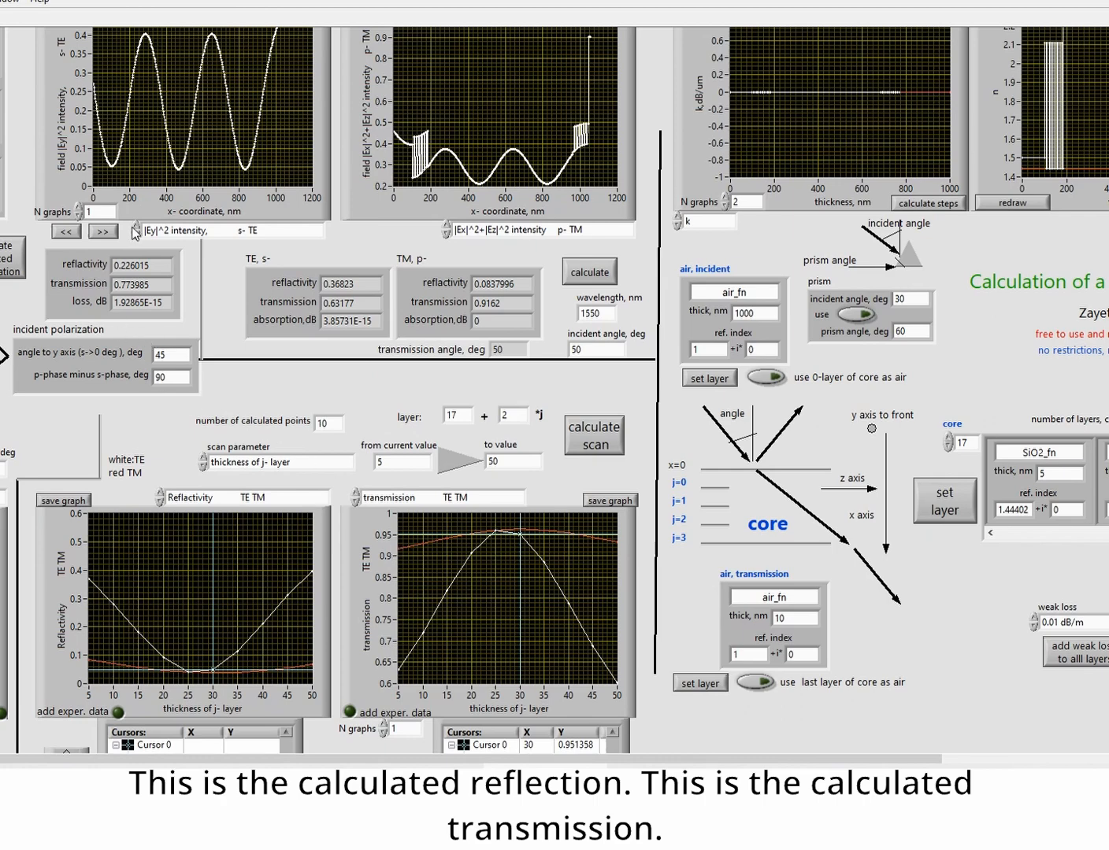
# Step: Step through the TE and TM field distributions at each thickness of the upper mirror's SiO2 layers
pyautogui.click(102, 230)
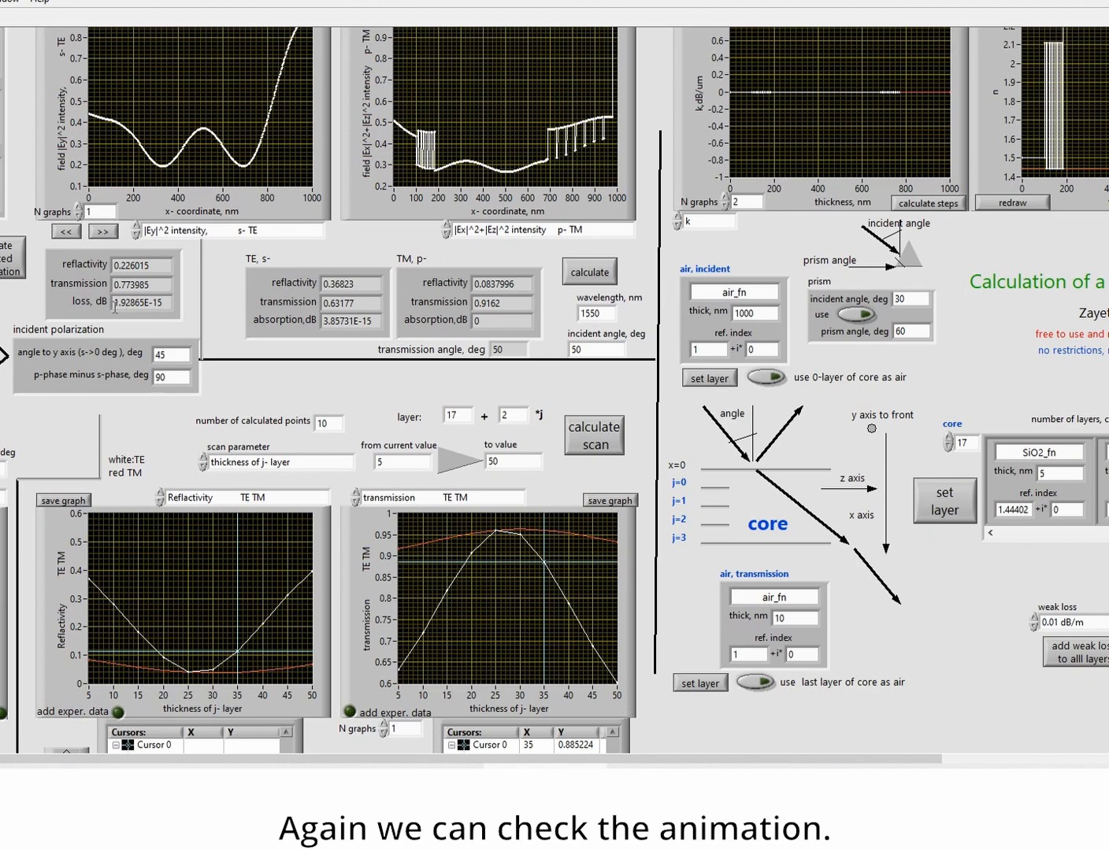
pyautogui.click(102, 236)
pyautogui.click(104, 237)
pyautogui.click(103, 237)
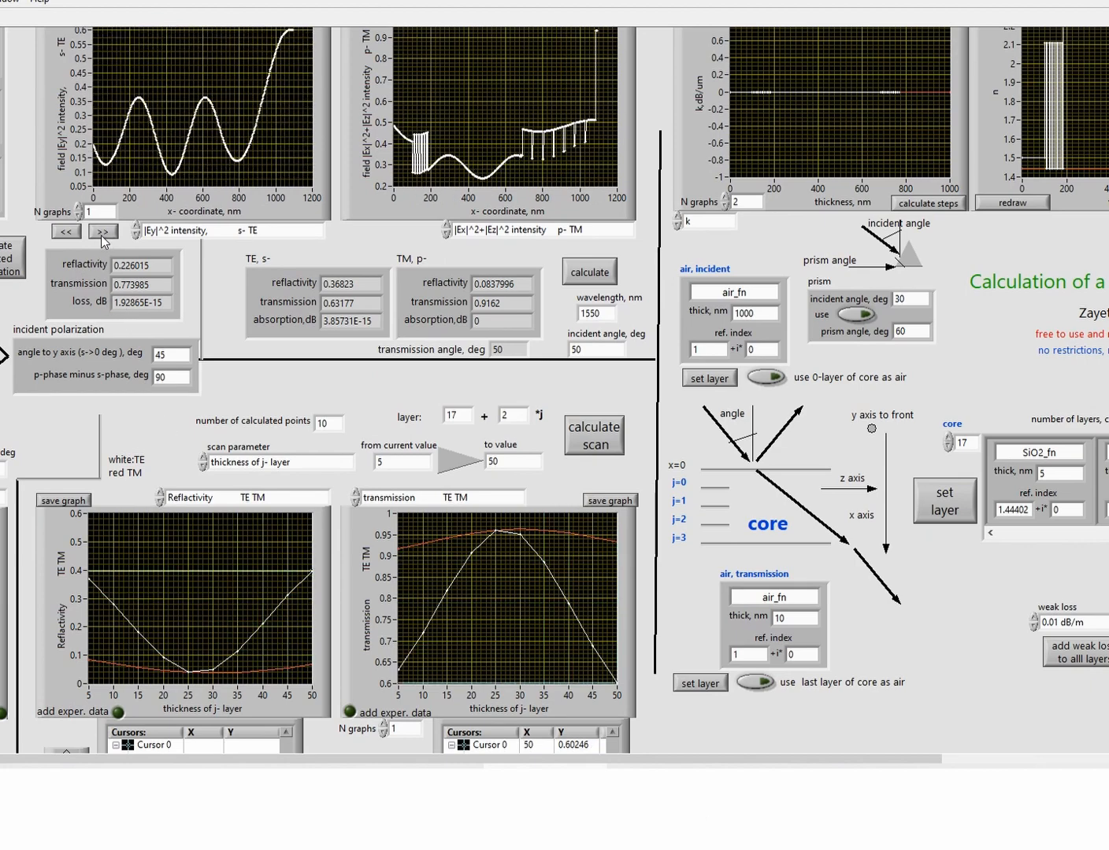
pyautogui.click(103, 237)
pyautogui.click(103, 237)
pyautogui.click(103, 236)
pyautogui.click(103, 237)
pyautogui.click(103, 237)
pyautogui.click(103, 237)
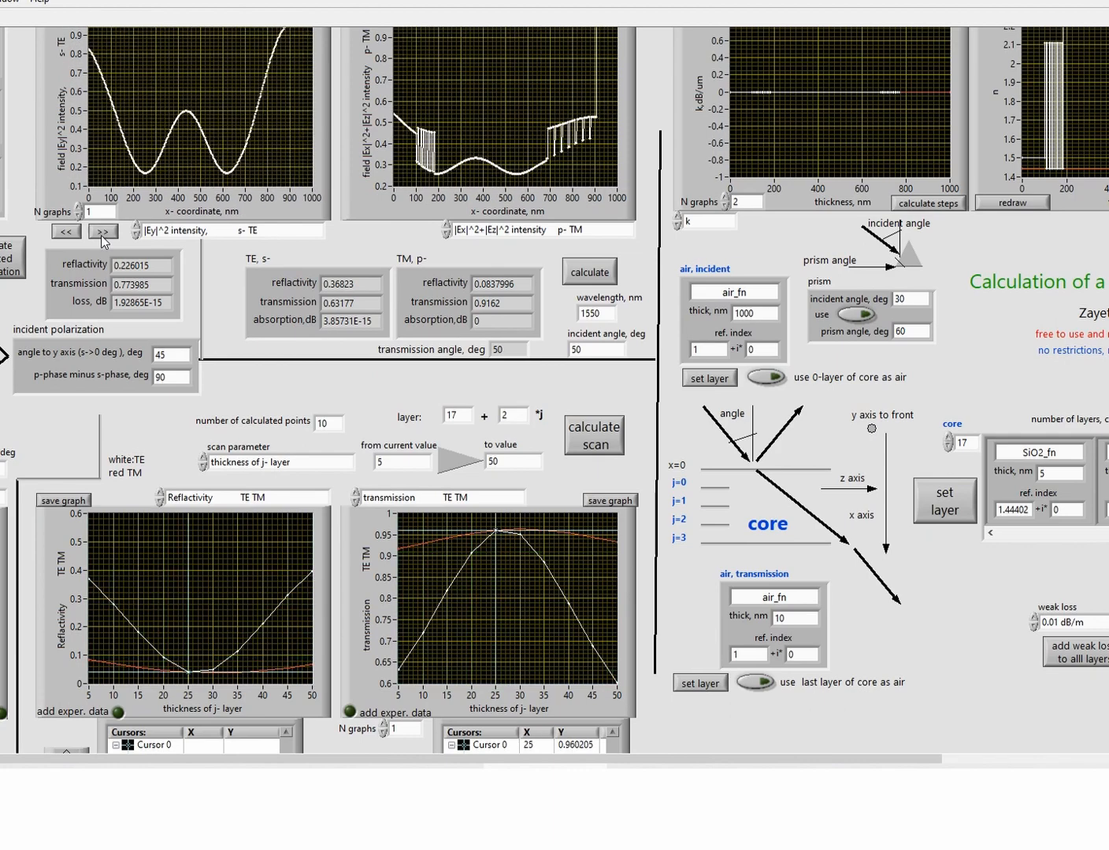
pyautogui.click(103, 237)
pyautogui.click(103, 237)
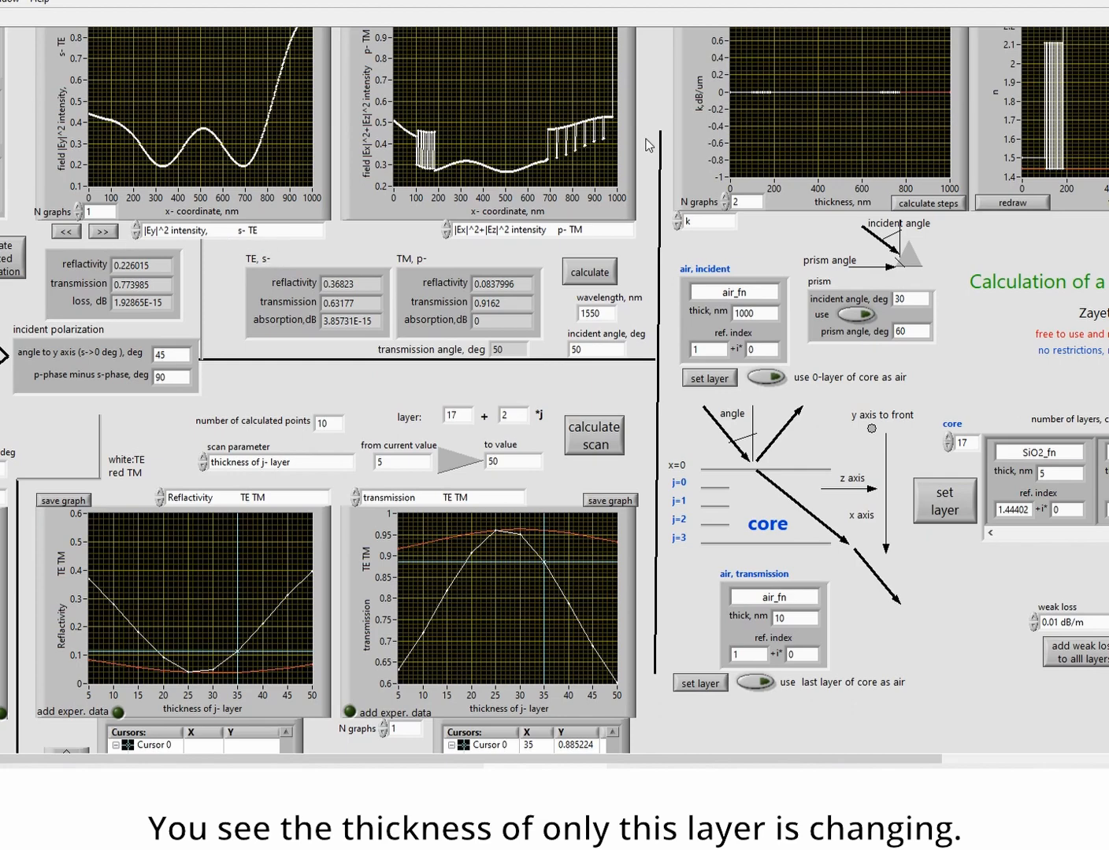
pyautogui.click(103, 230)
pyautogui.click(99, 233)
pyautogui.click(100, 233)
pyautogui.click(100, 232)
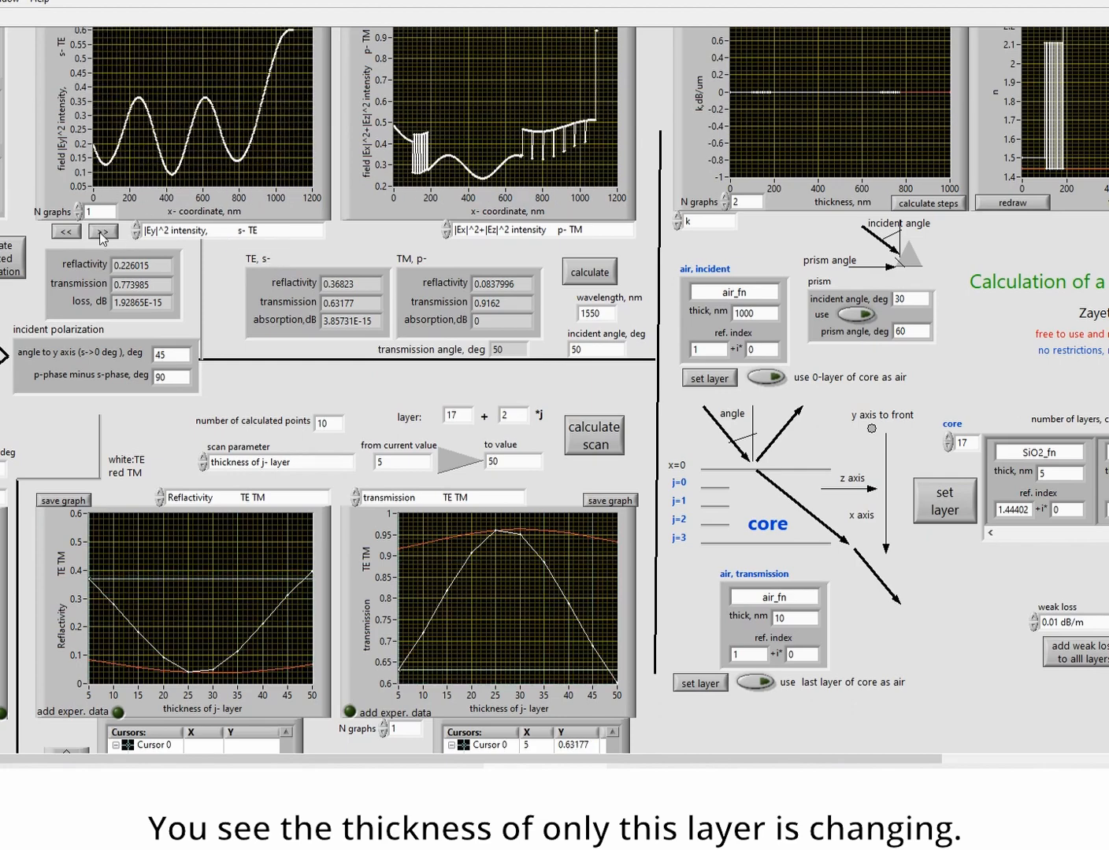
pyautogui.click(100, 233)
pyautogui.click(100, 233)
pyautogui.click(100, 233)
pyautogui.click(101, 232)
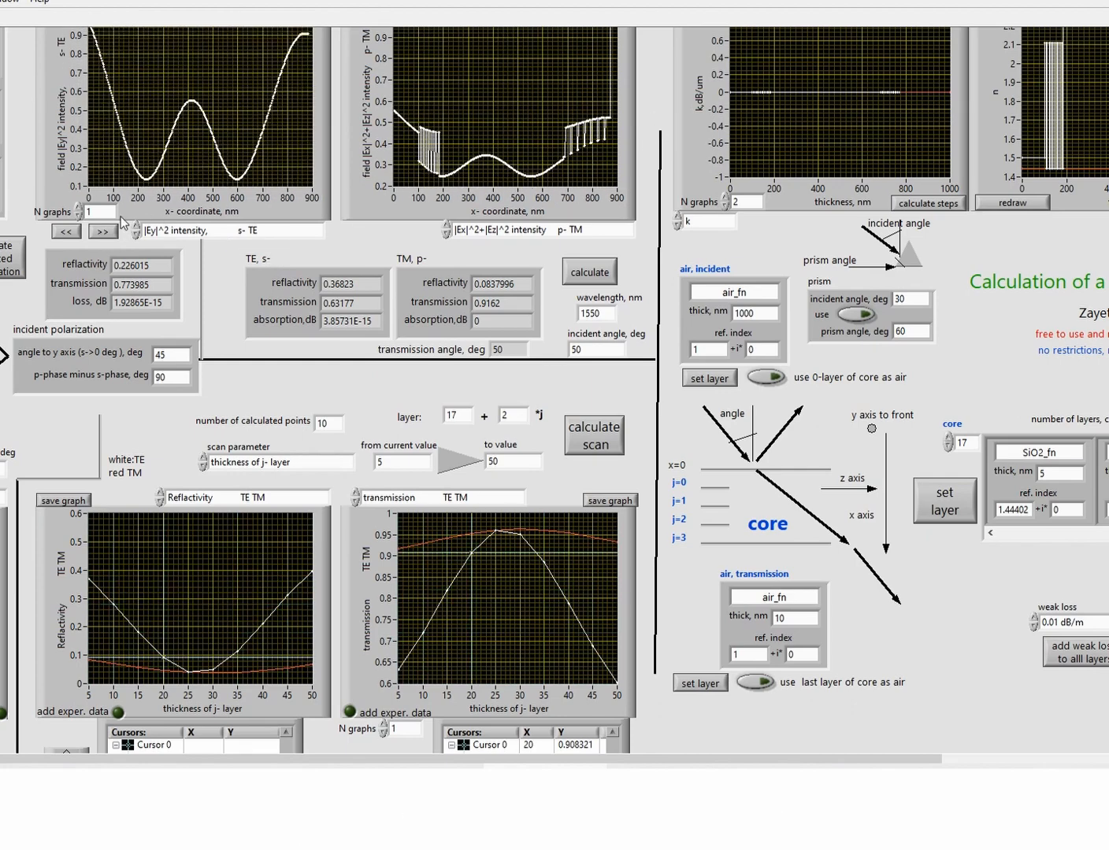
pyautogui.click(100, 233)
pyautogui.click(101, 233)
pyautogui.click(101, 232)
pyautogui.click(101, 231)
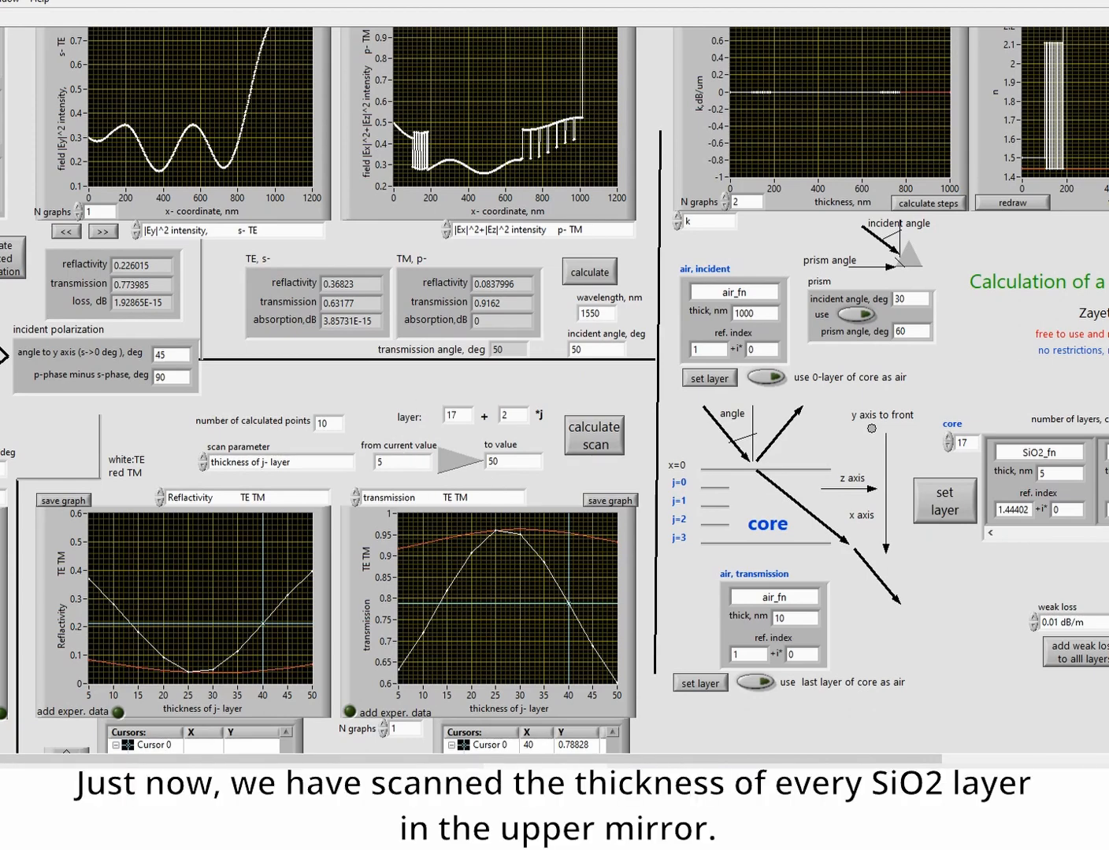
pyautogui.click(7, 720)
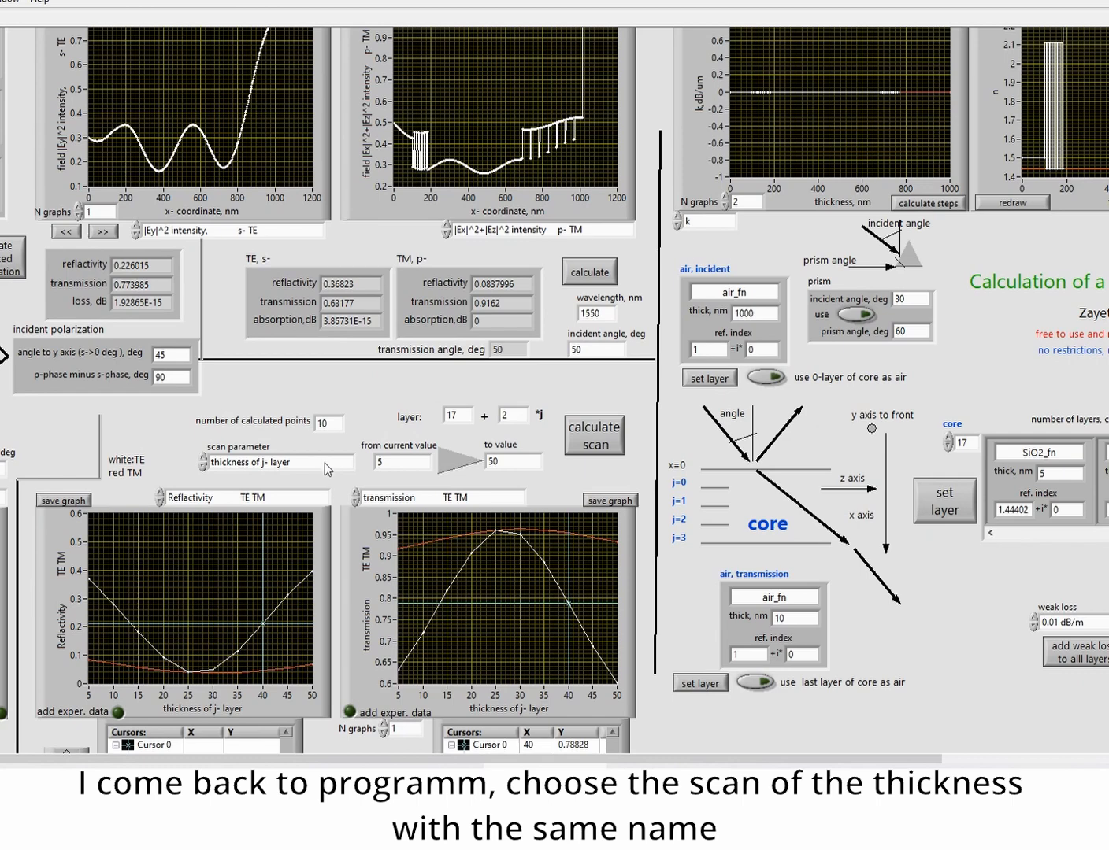
# Step: Set the scan parameter to thickness & all same name and the scan's first layer number to 6
pyautogui.click(325, 463)
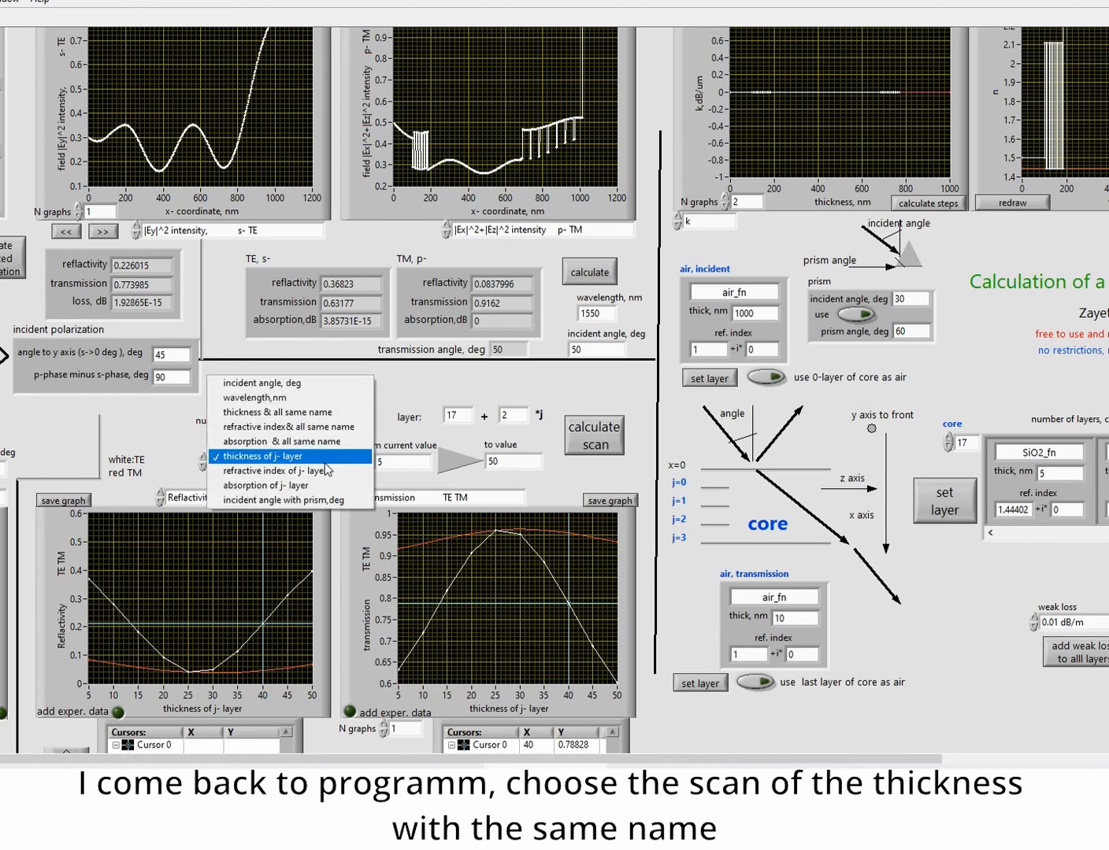
pyautogui.click(313, 422)
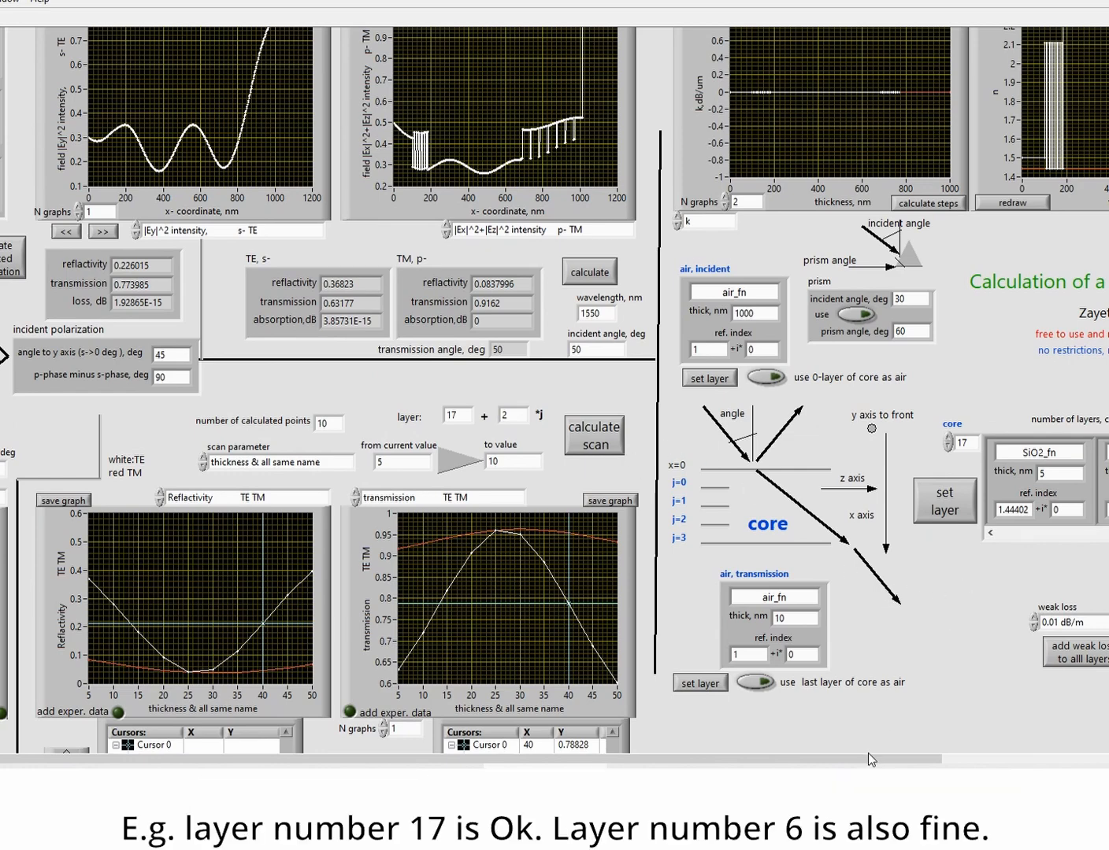
pyautogui.moveTo(869, 753); pyautogui.dragTo(941, 698)
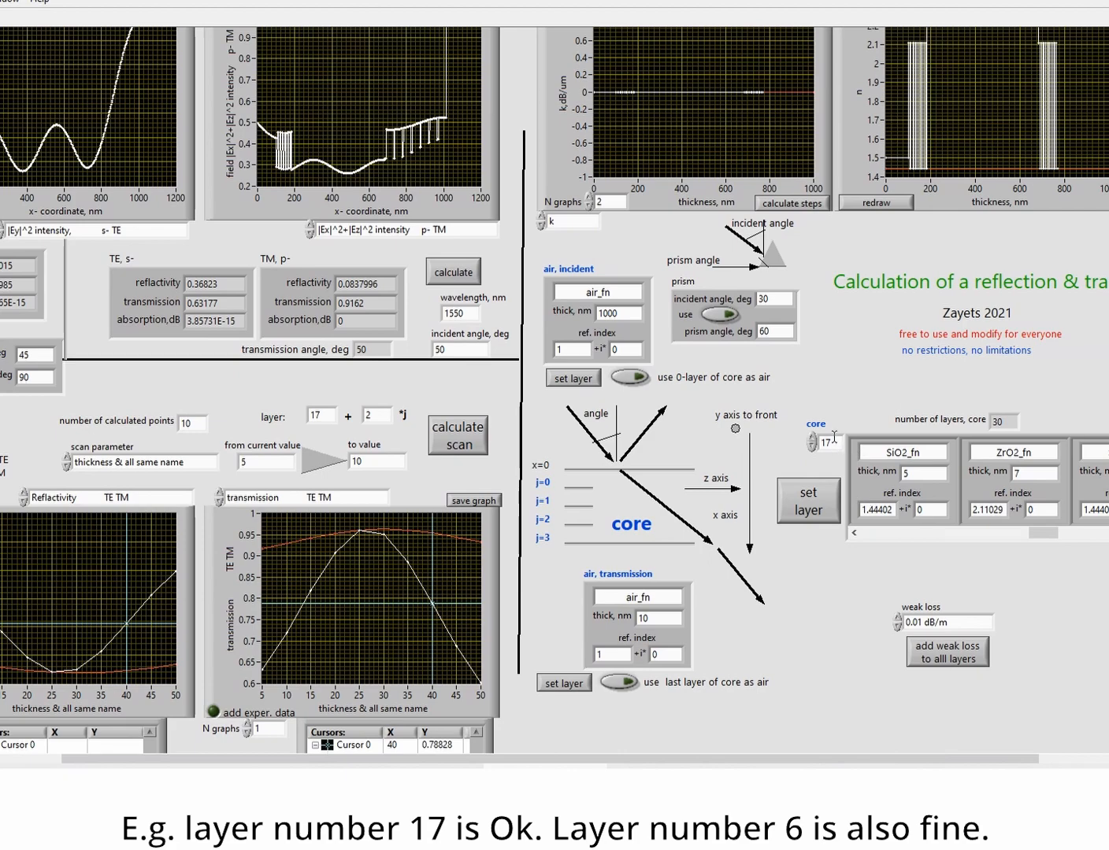
pyautogui.moveTo(1048, 534); pyautogui.dragTo(936, 538)
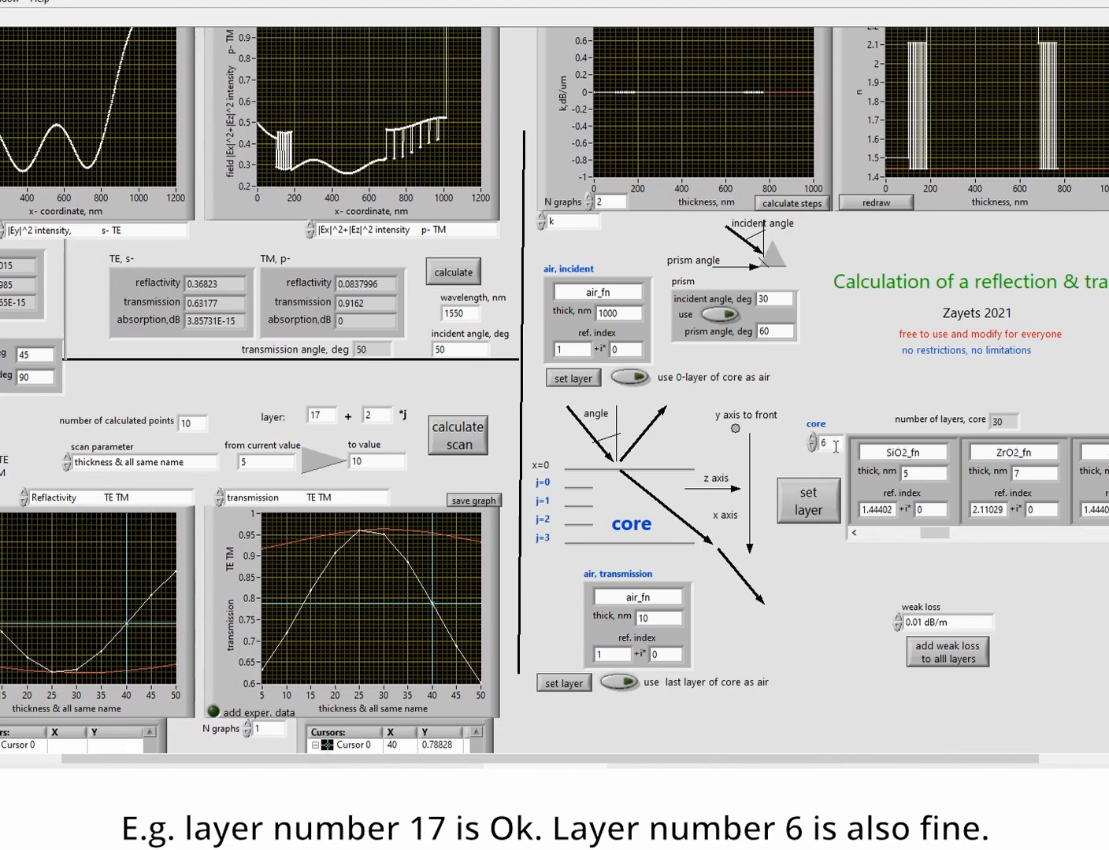
pyautogui.doubleClick(313, 415)
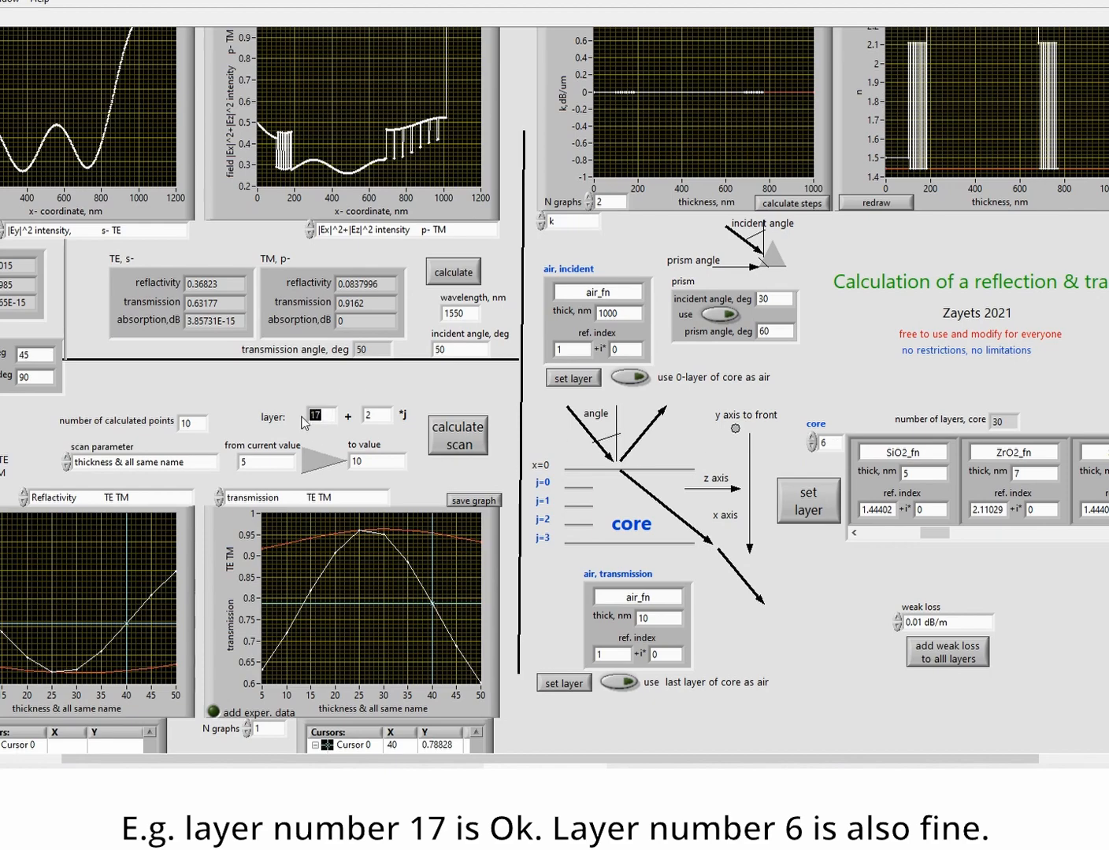
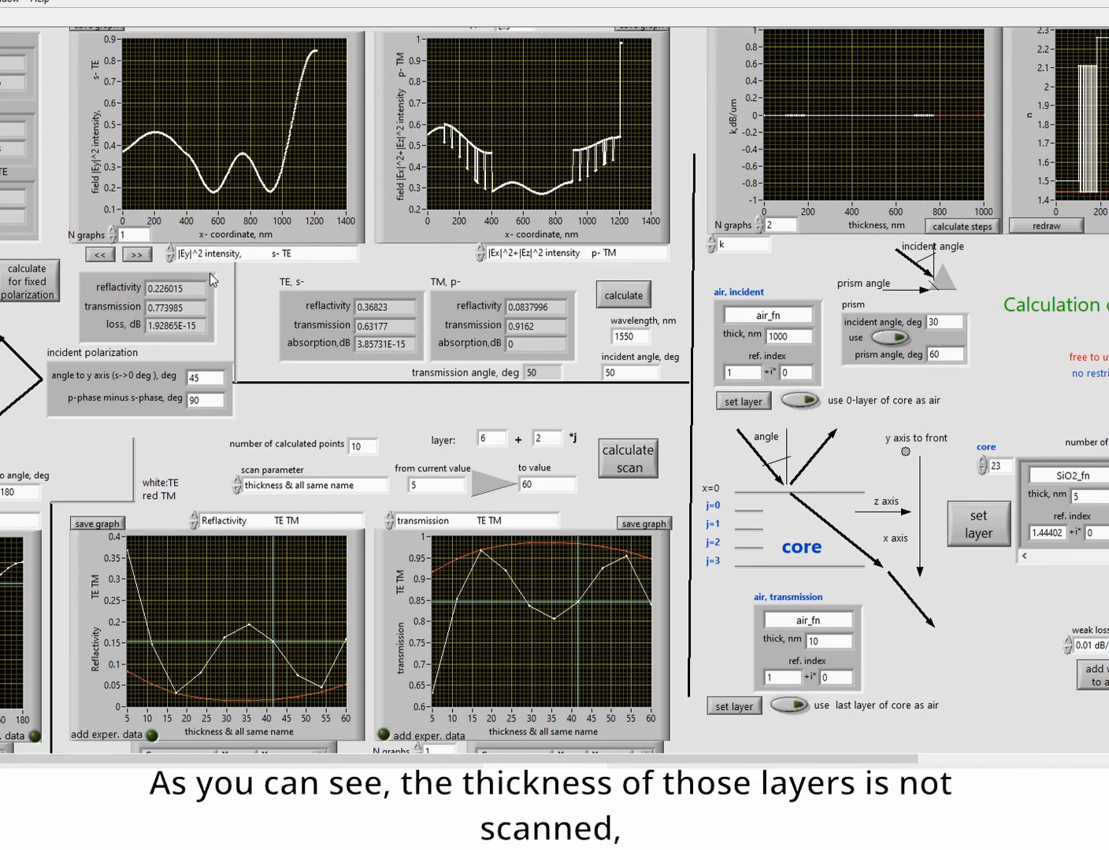
# Step: Step through the TE and TM field distributions at each scanned thickness and examine which SiO2 layers change
pyautogui.click(135, 254)
pyautogui.click(136, 255)
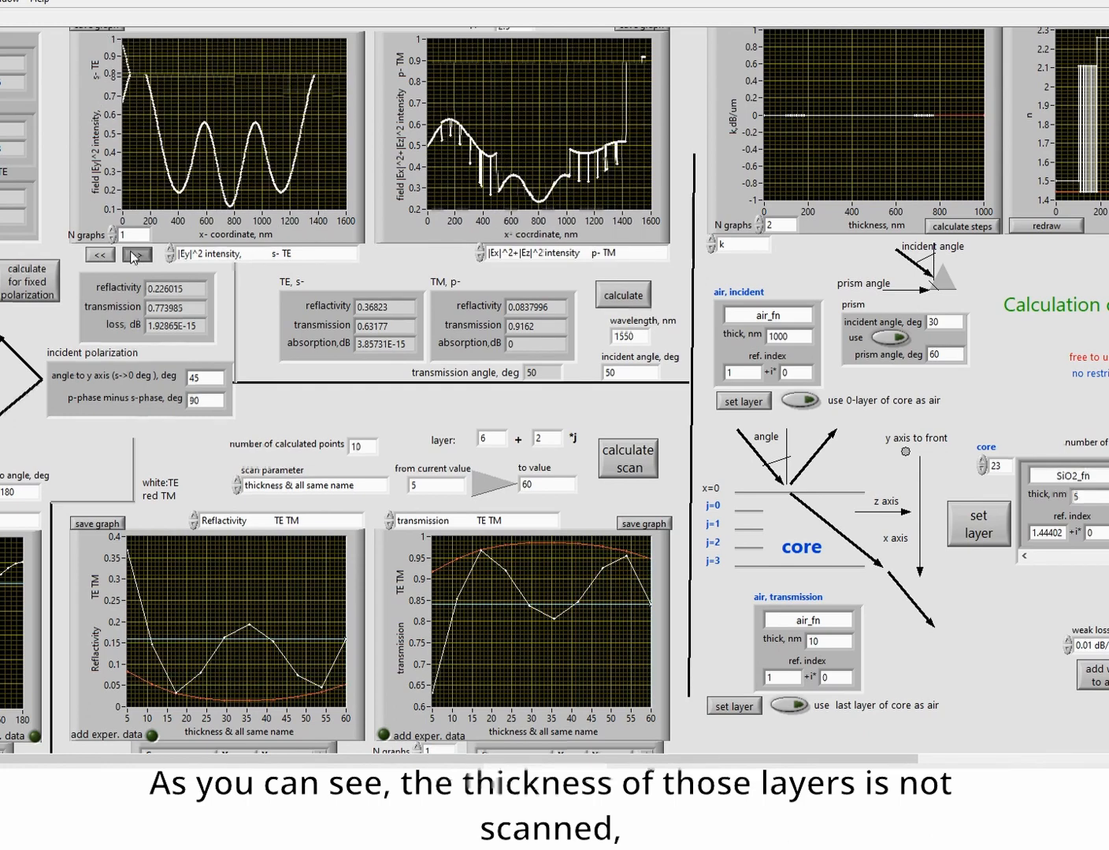
pyautogui.click(135, 255)
pyautogui.click(135, 255)
pyautogui.click(136, 254)
pyautogui.click(135, 254)
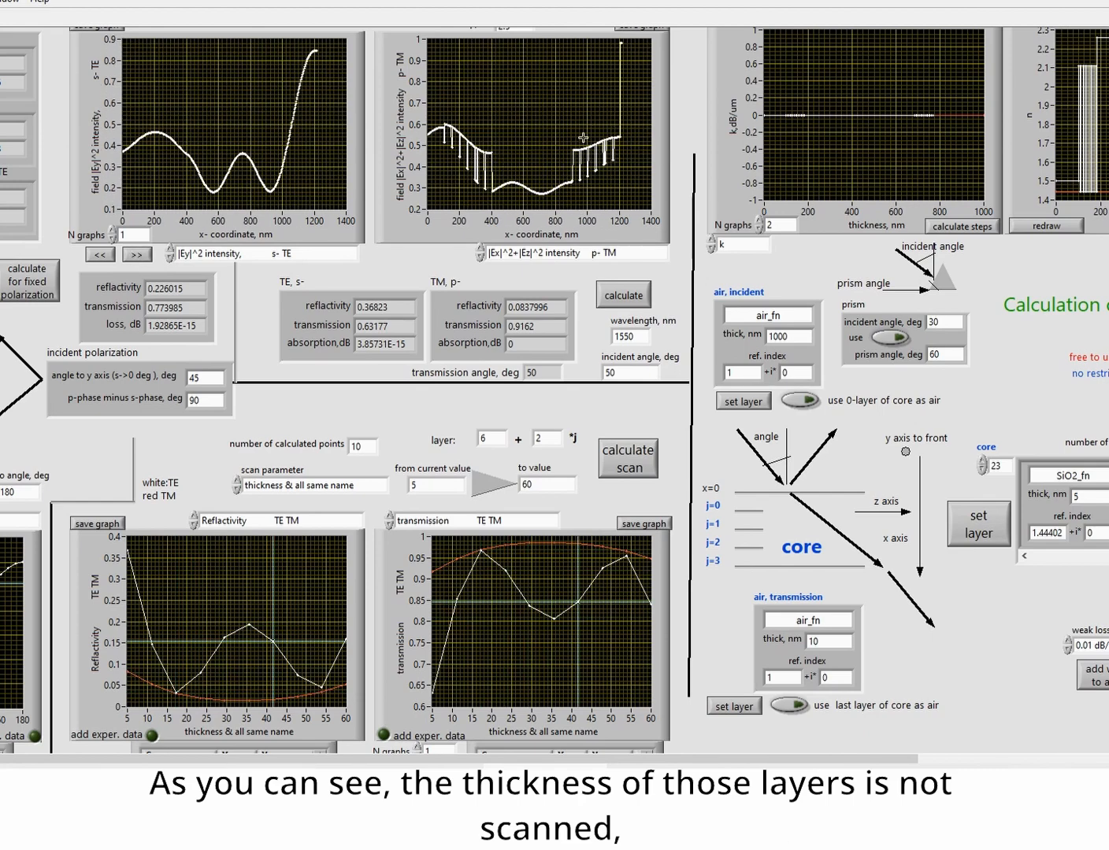
pyautogui.click(137, 255)
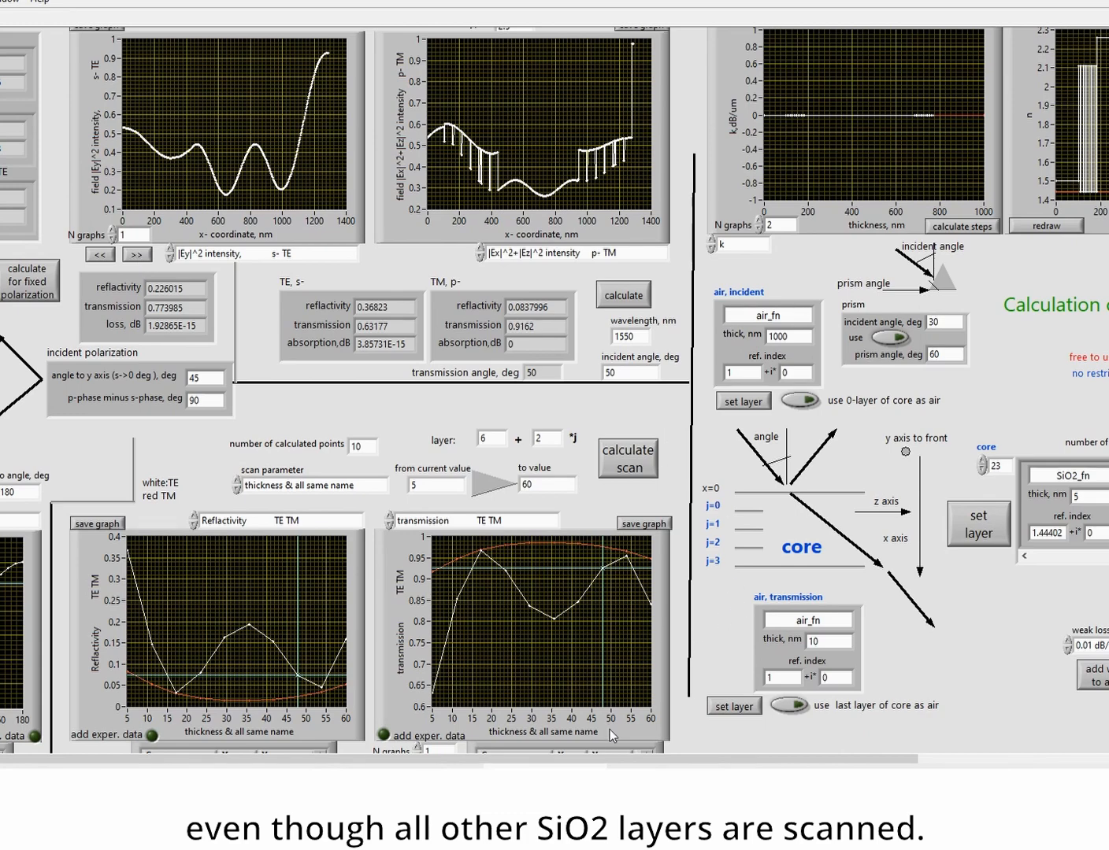
# Step: Restore the name SiO2_fn for the core layers renamed SiO2_fnc
pyautogui.moveTo(673, 755); pyautogui.dragTo(871, 748)
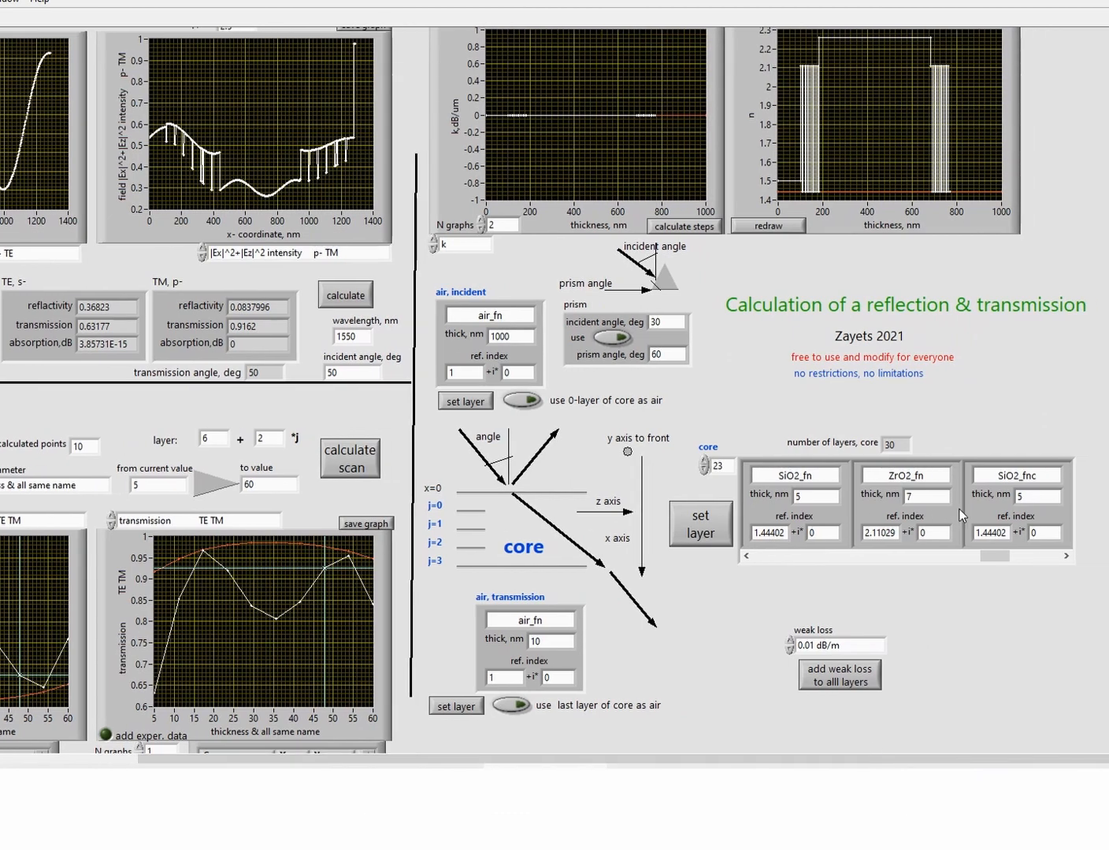
pyautogui.click(1036, 476)
pyautogui.press('BackSpace')
pyautogui.moveTo(997, 556); pyautogui.dragTo(861, 557)
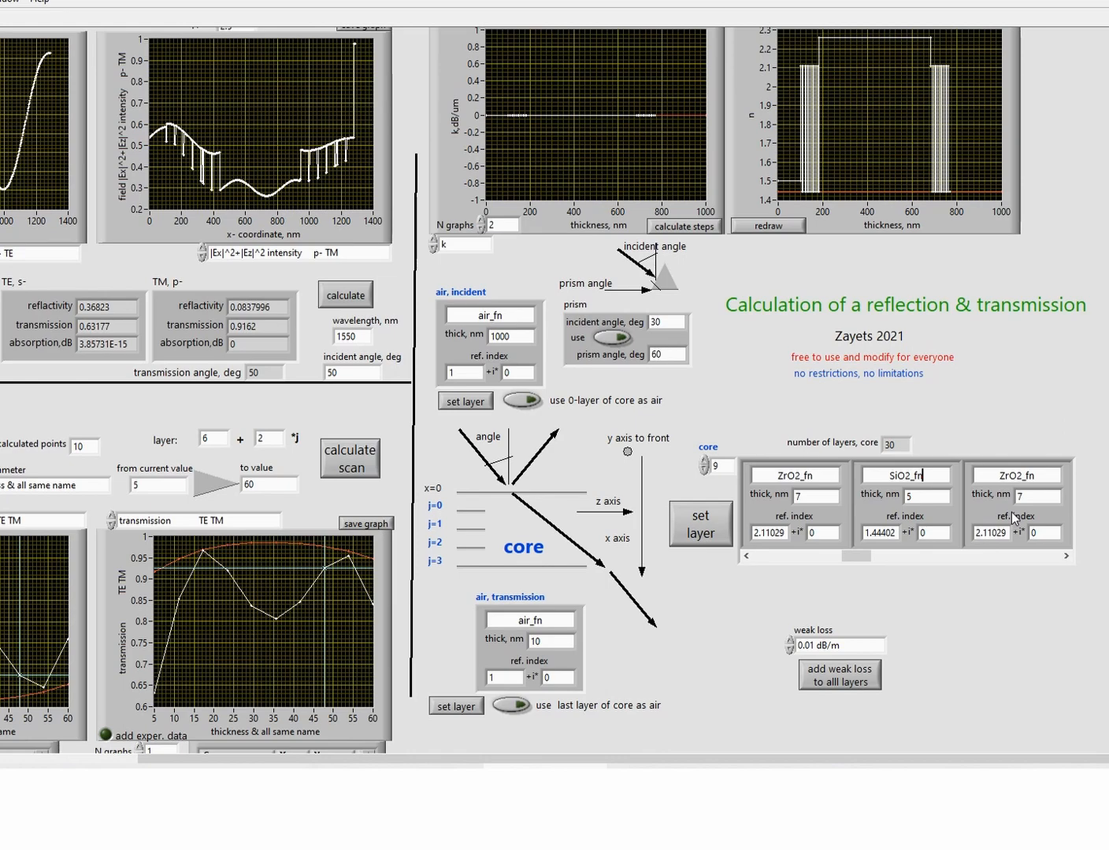
pyautogui.press('BackSpace')
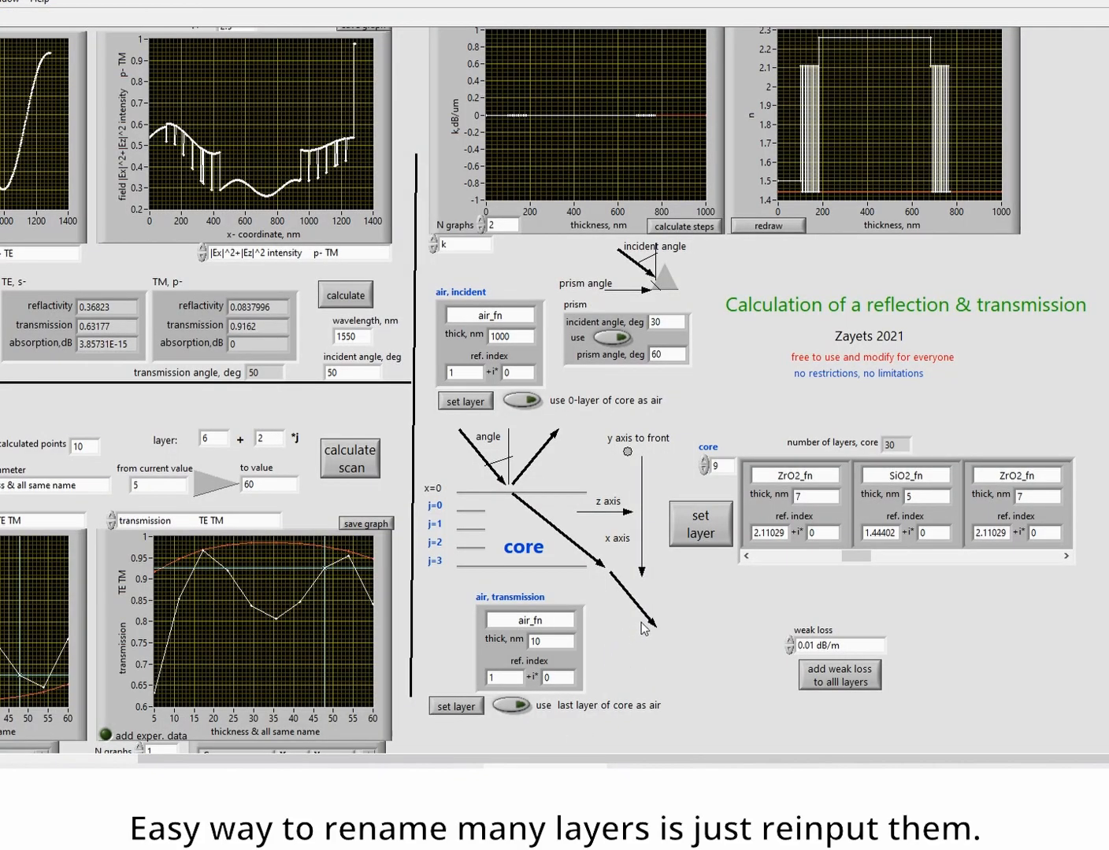
# Step: Open the layer setup, choose SiO2 from formula as the material to set, name it SiO2_fn2 and make it 5 nm thick
pyautogui.click(700, 524)
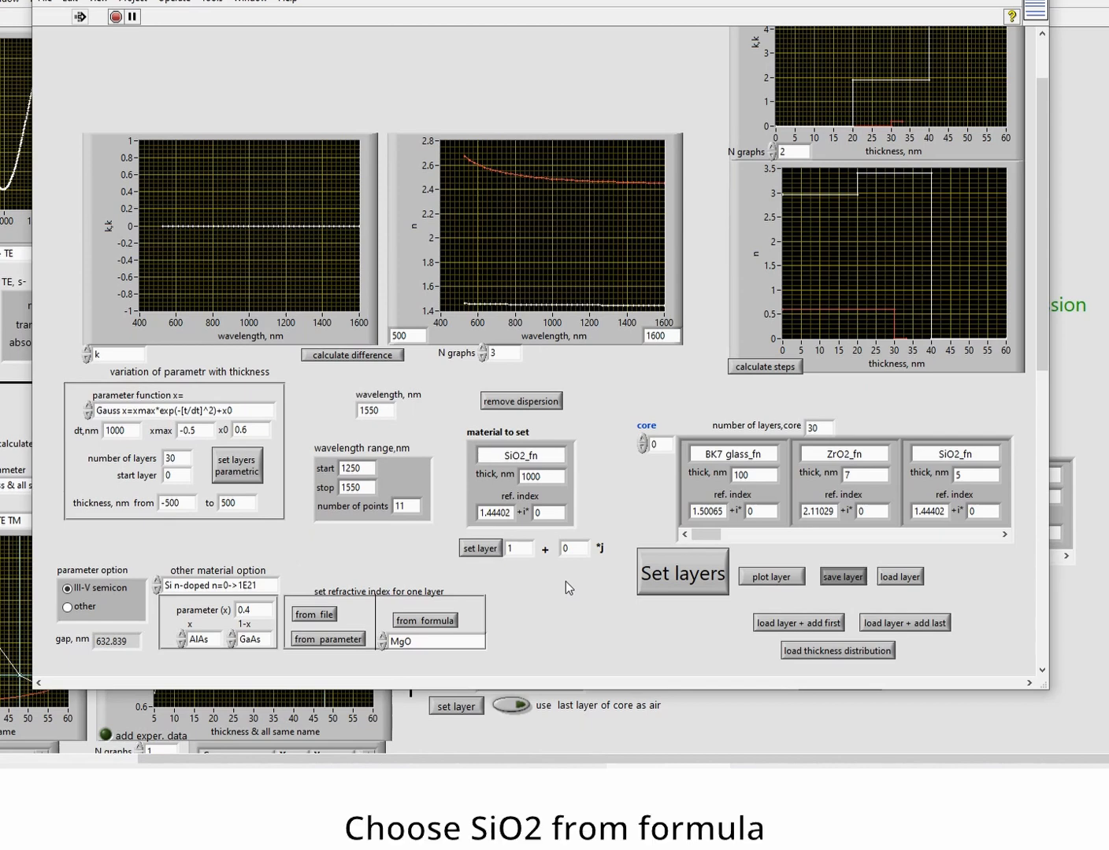
pyautogui.click(428, 640)
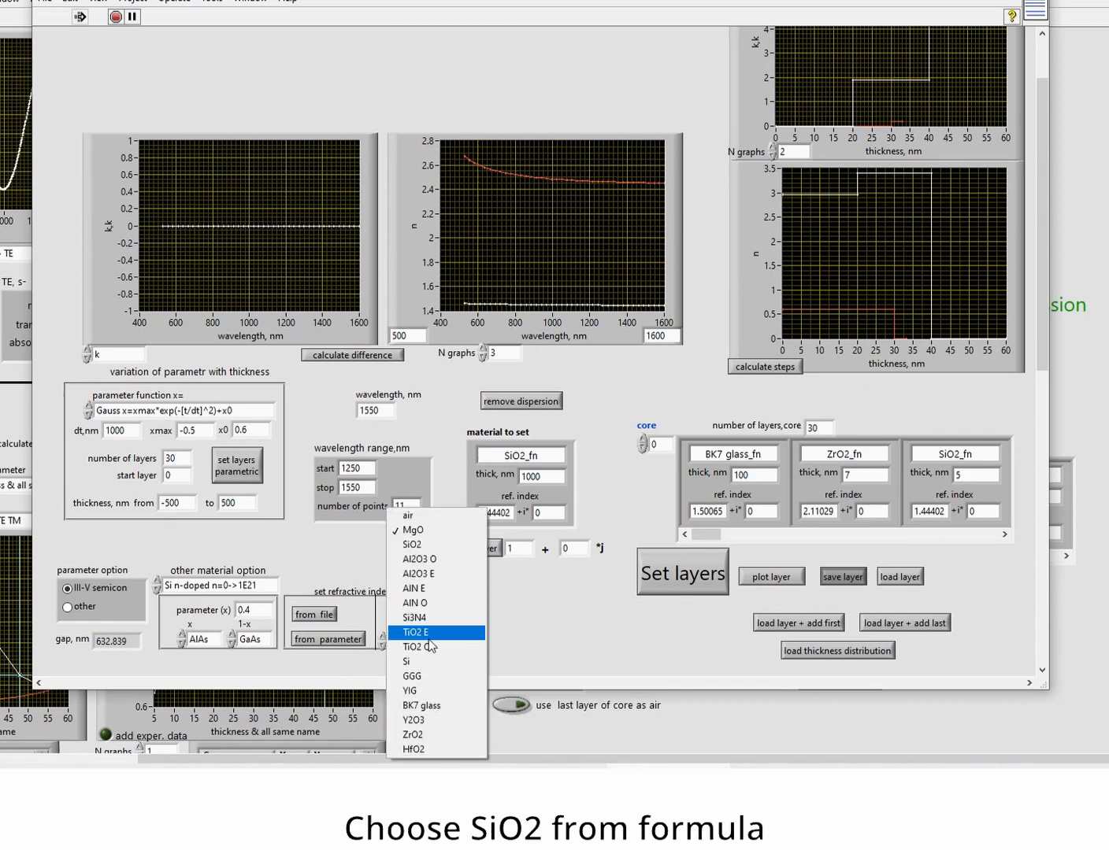
pyautogui.click(411, 545)
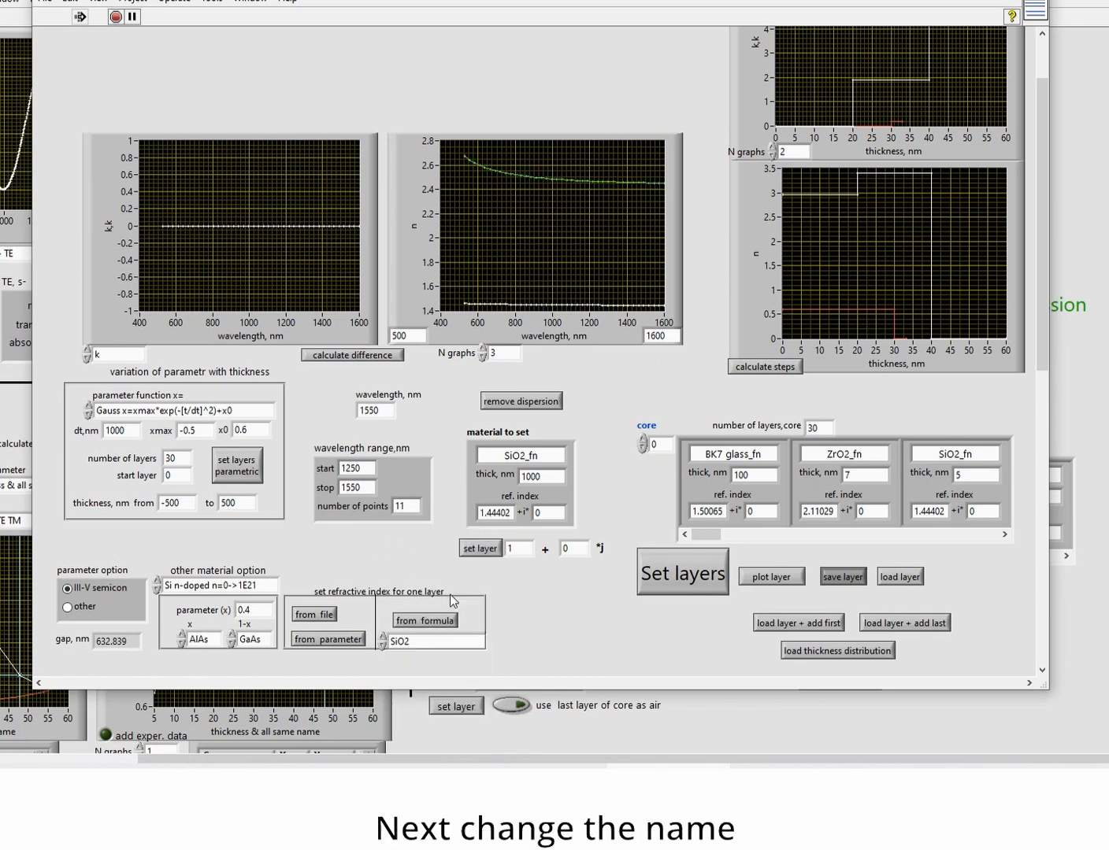
pyautogui.click(542, 457)
pyautogui.write('c')
pyautogui.press('BackSpace')
pyautogui.write('2')
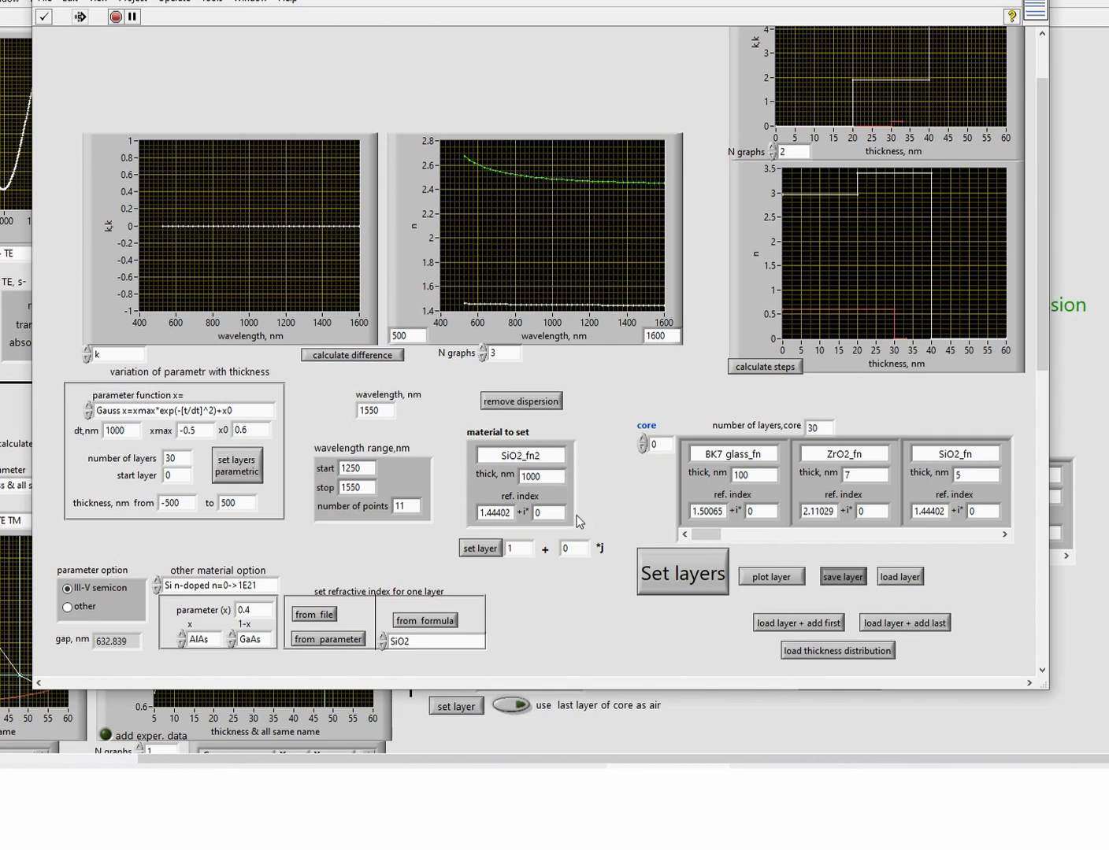
pyautogui.moveTo(556, 475); pyautogui.dragTo(514, 494)
pyautogui.write('5')
# Step: Set the layer assignment period to 2 and locate the first SiO2 layer after the BiYIG1 garnet in the core list
pyautogui.moveTo(709, 538); pyautogui.dragTo(775, 540)
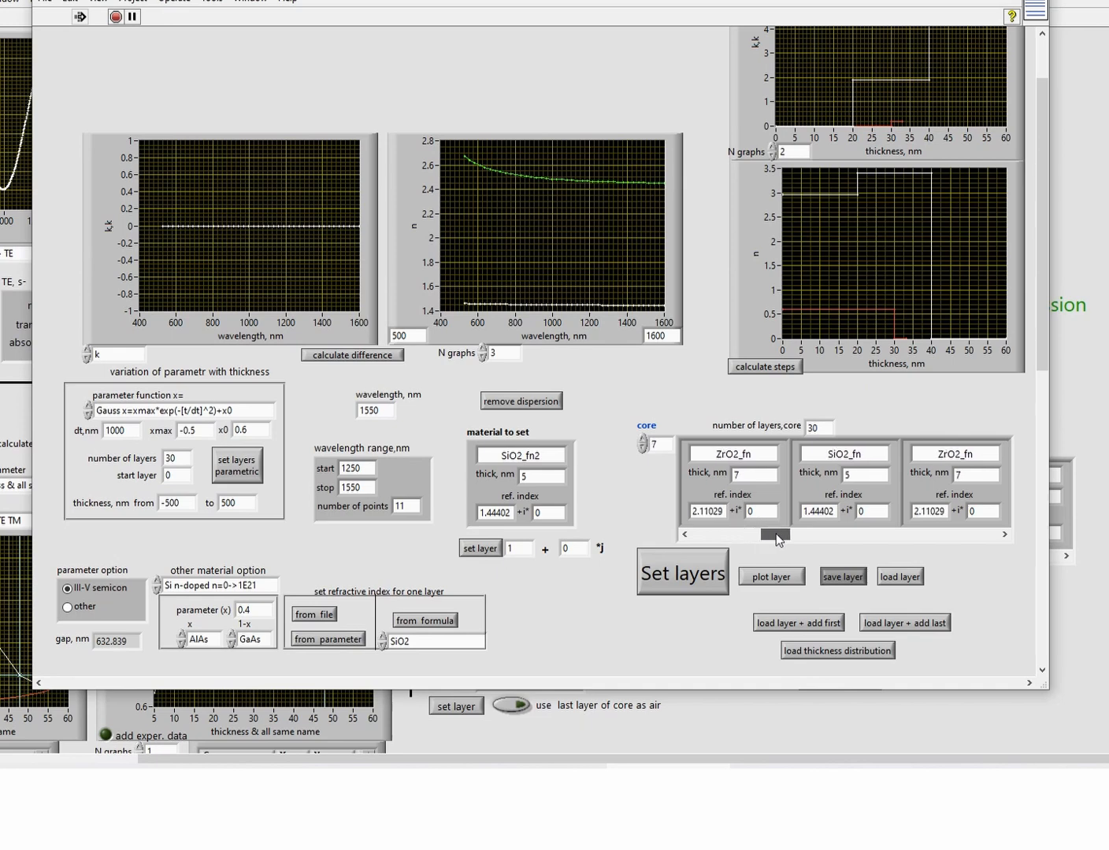
pyautogui.doubleClick(579, 548)
pyautogui.write('2')
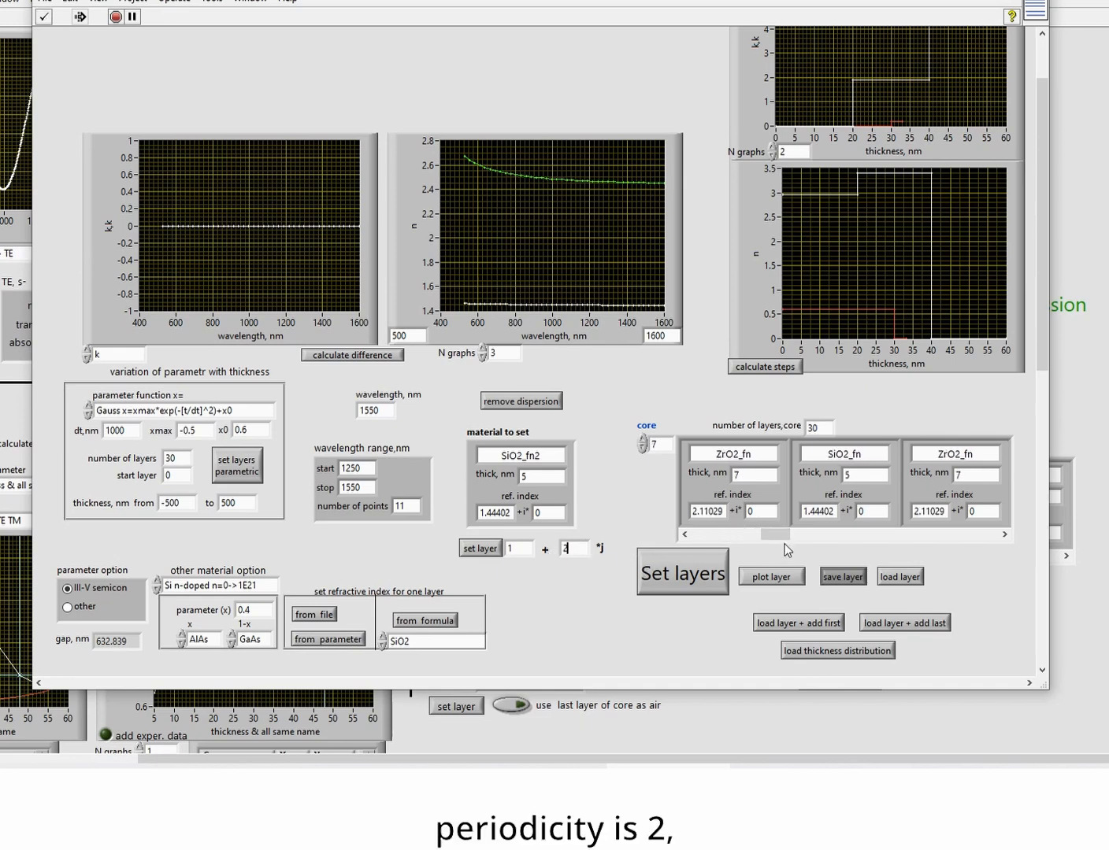
pyautogui.moveTo(780, 537); pyautogui.dragTo(858, 540)
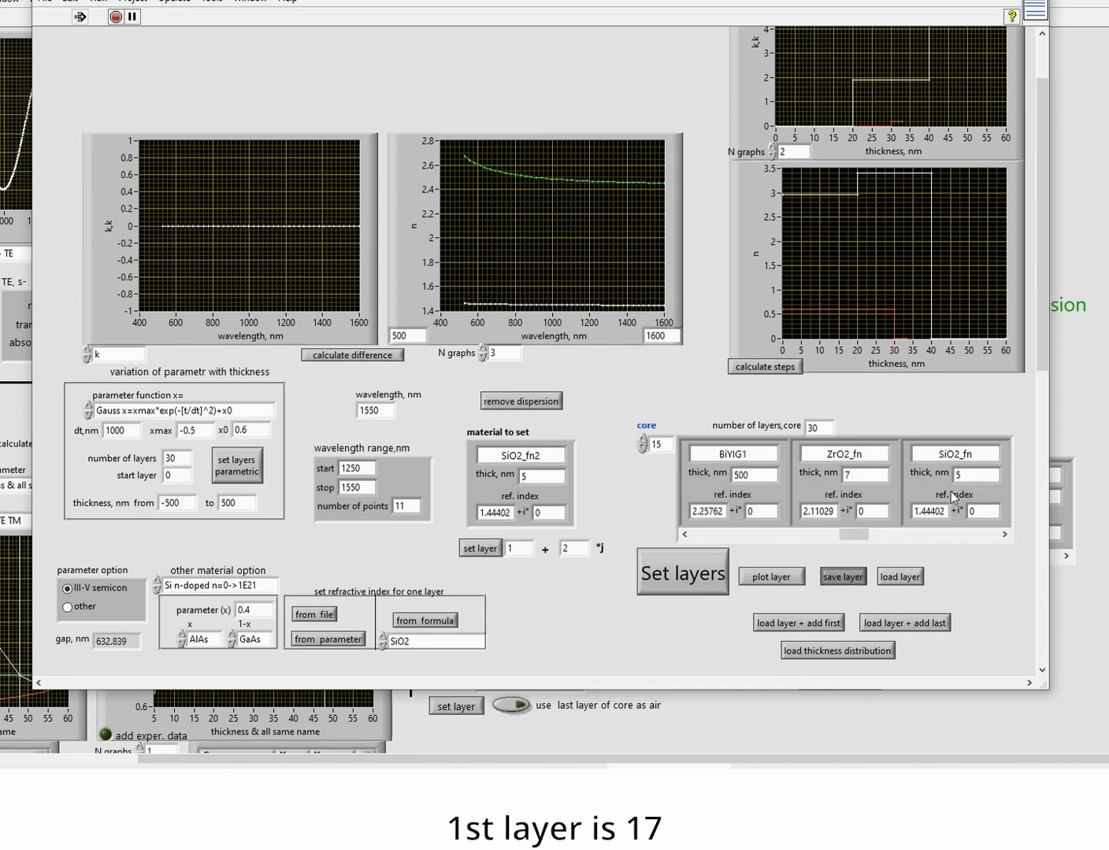
pyautogui.click(896, 539)
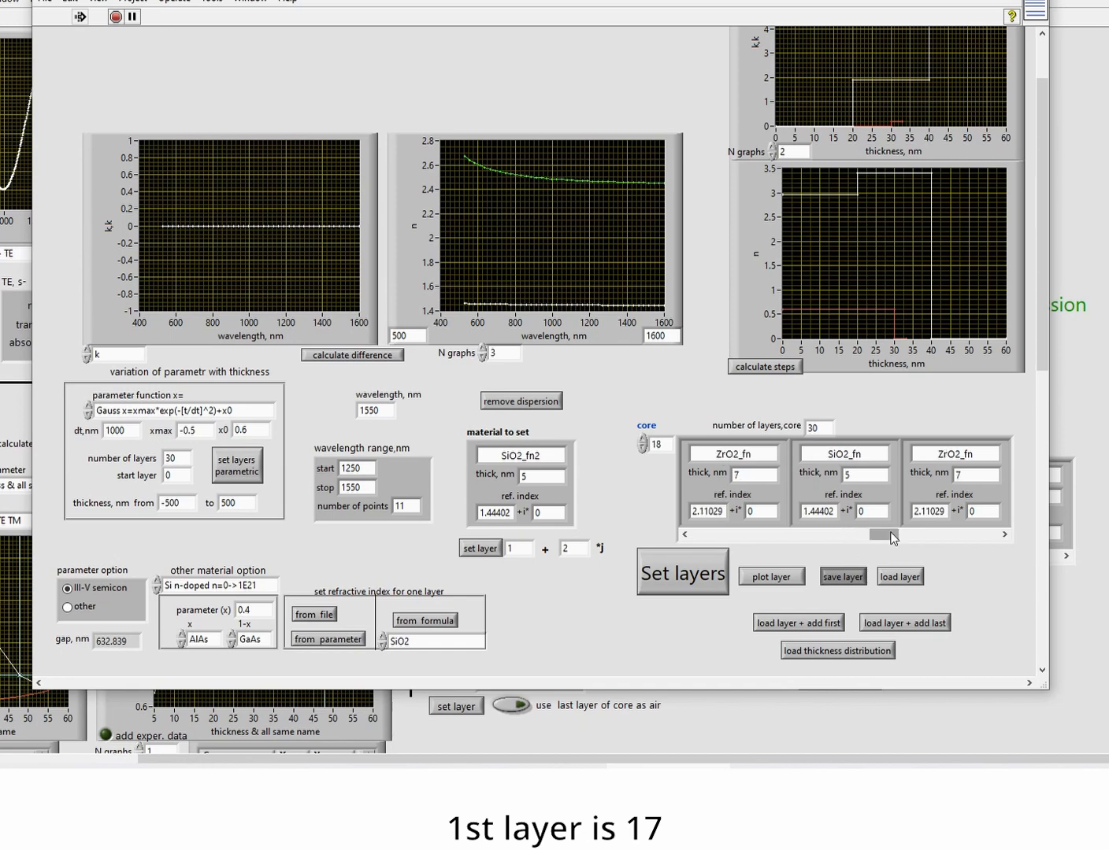
pyautogui.moveTo(882, 536); pyautogui.dragTo(854, 540)
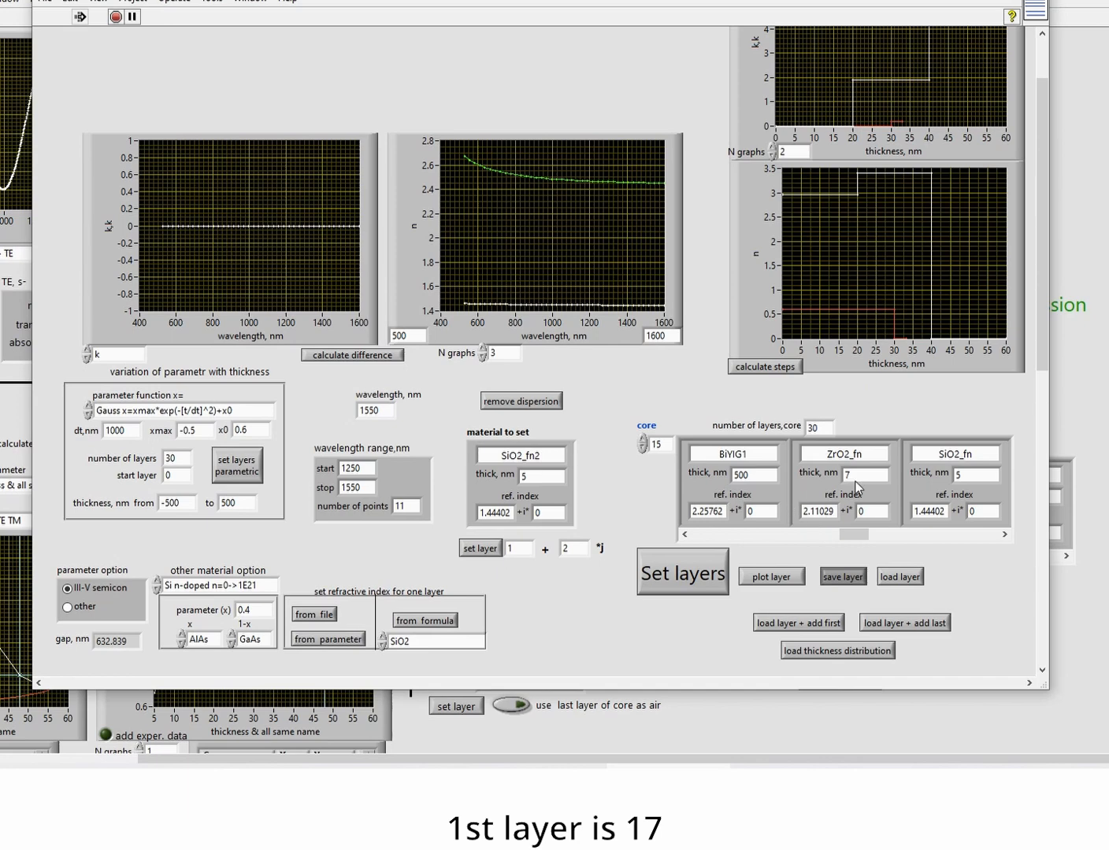
pyautogui.click(892, 541)
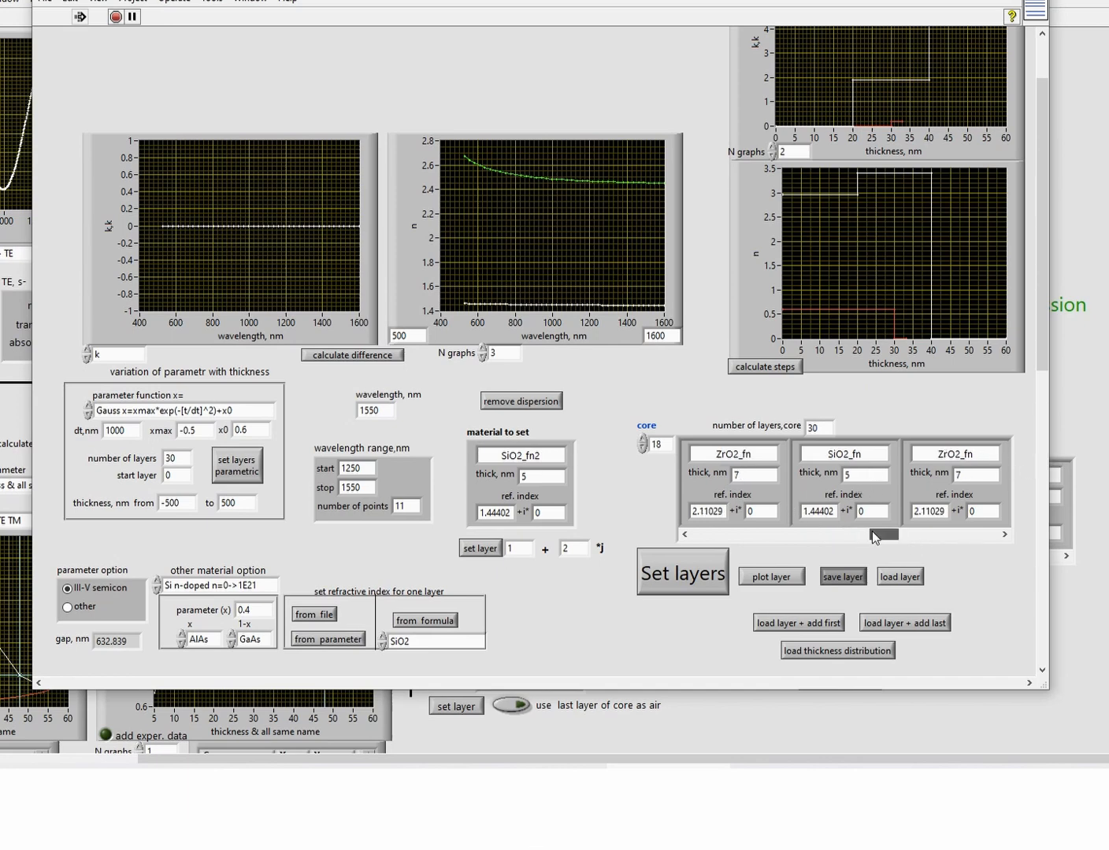
pyautogui.moveTo(872, 531); pyautogui.dragTo(848, 535)
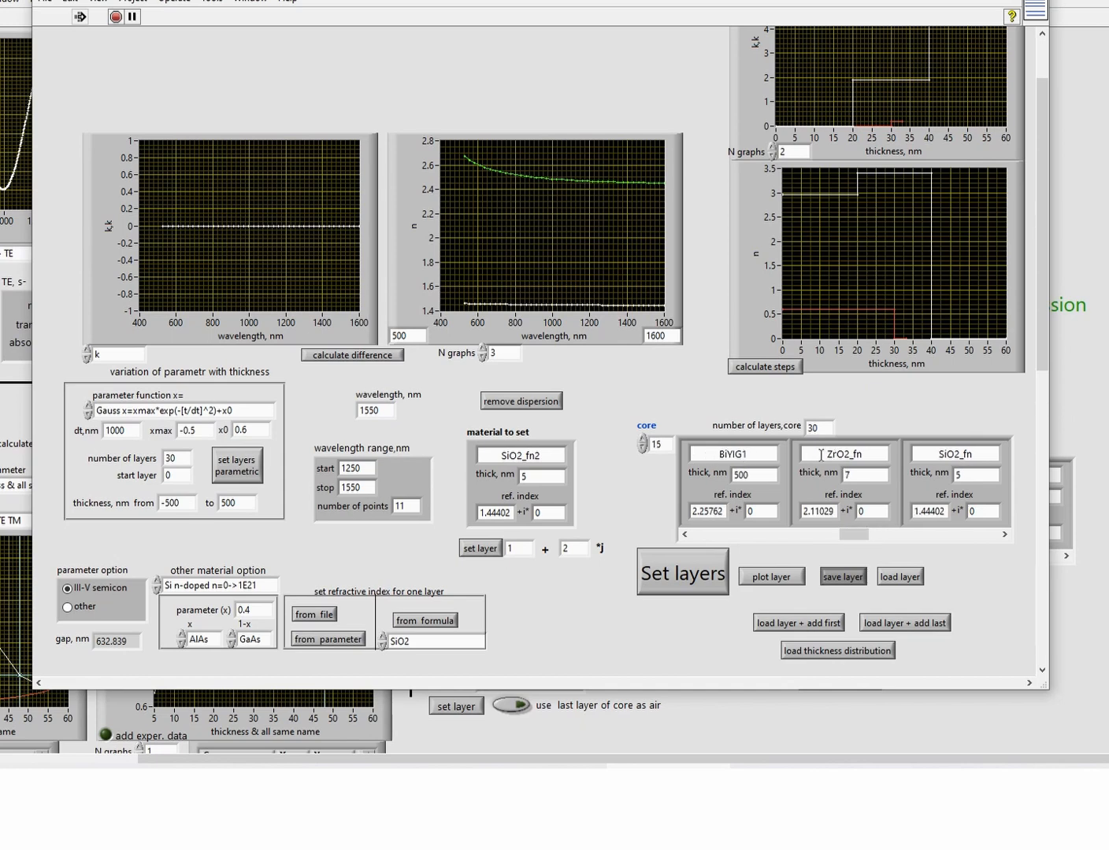
# Step: Assign SiO2_fn2 to every second layer starting from layer 17, check the layers before the garnet, and apply the layer set to the main program
pyautogui.click(515, 550)
pyautogui.write('7')
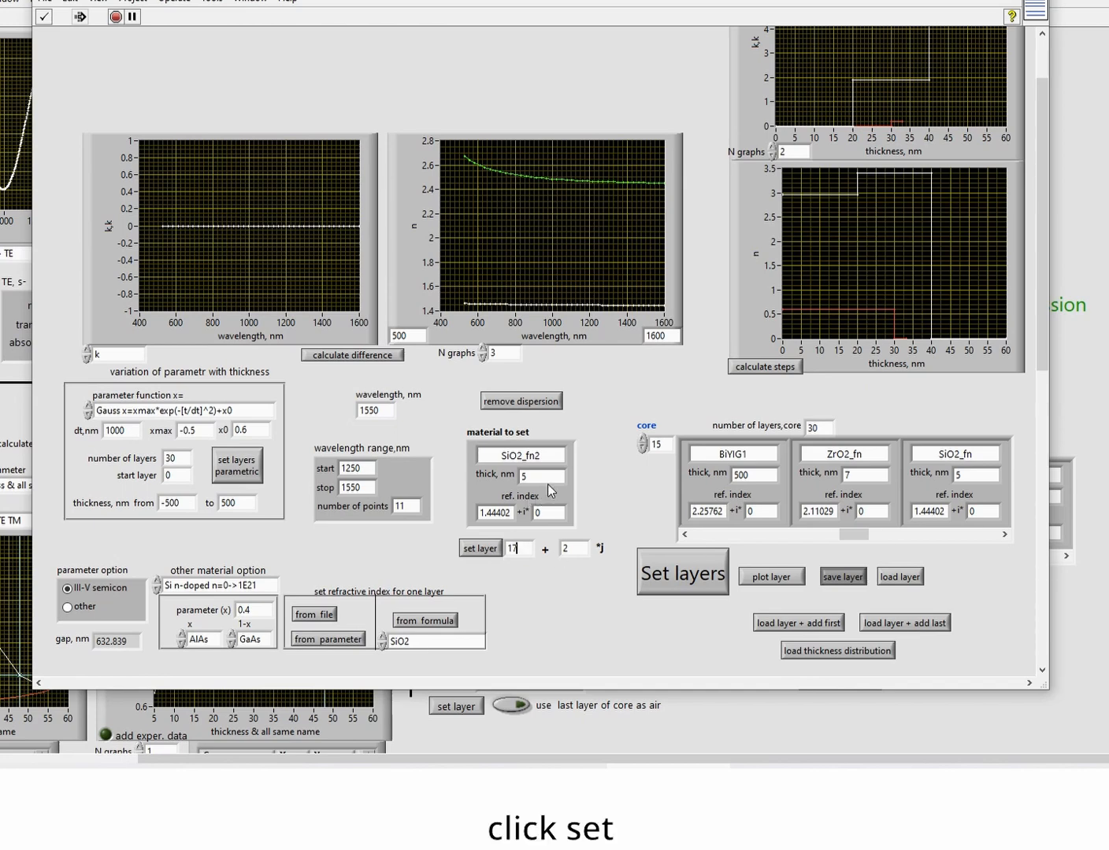
pyautogui.click(481, 554)
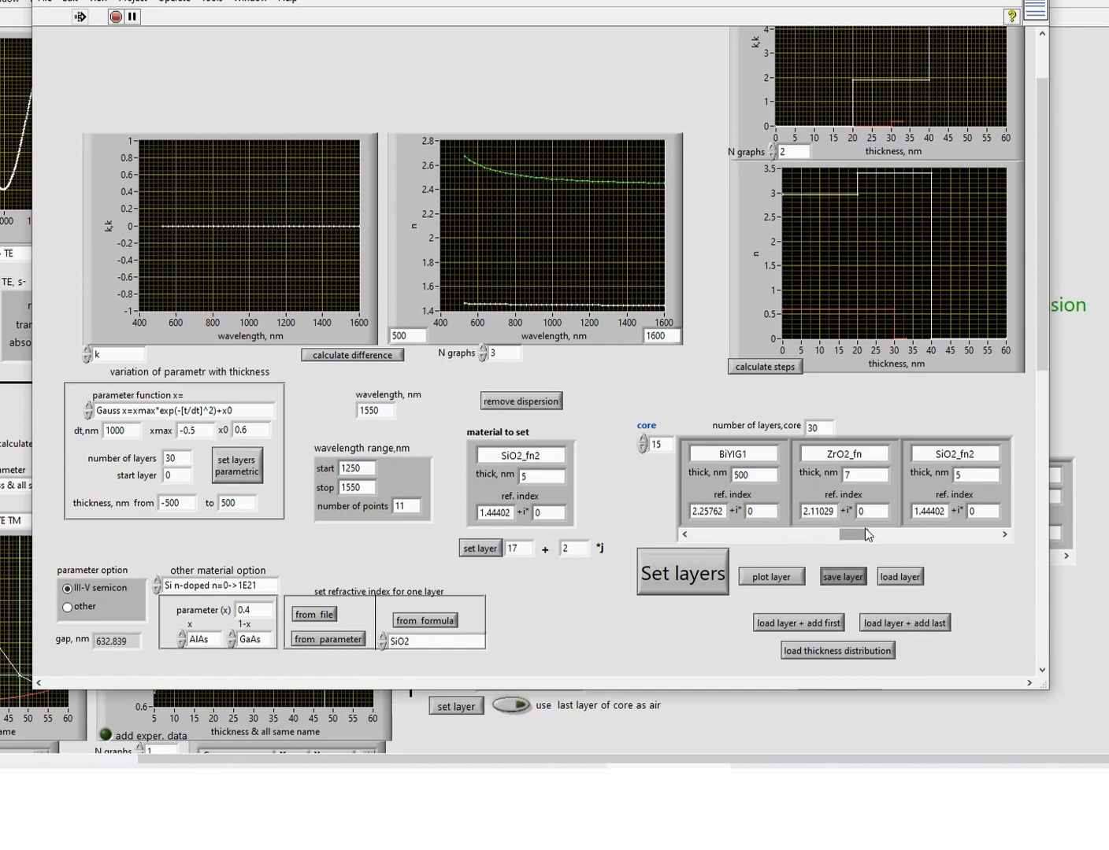
pyautogui.moveTo(851, 534); pyautogui.dragTo(775, 537)
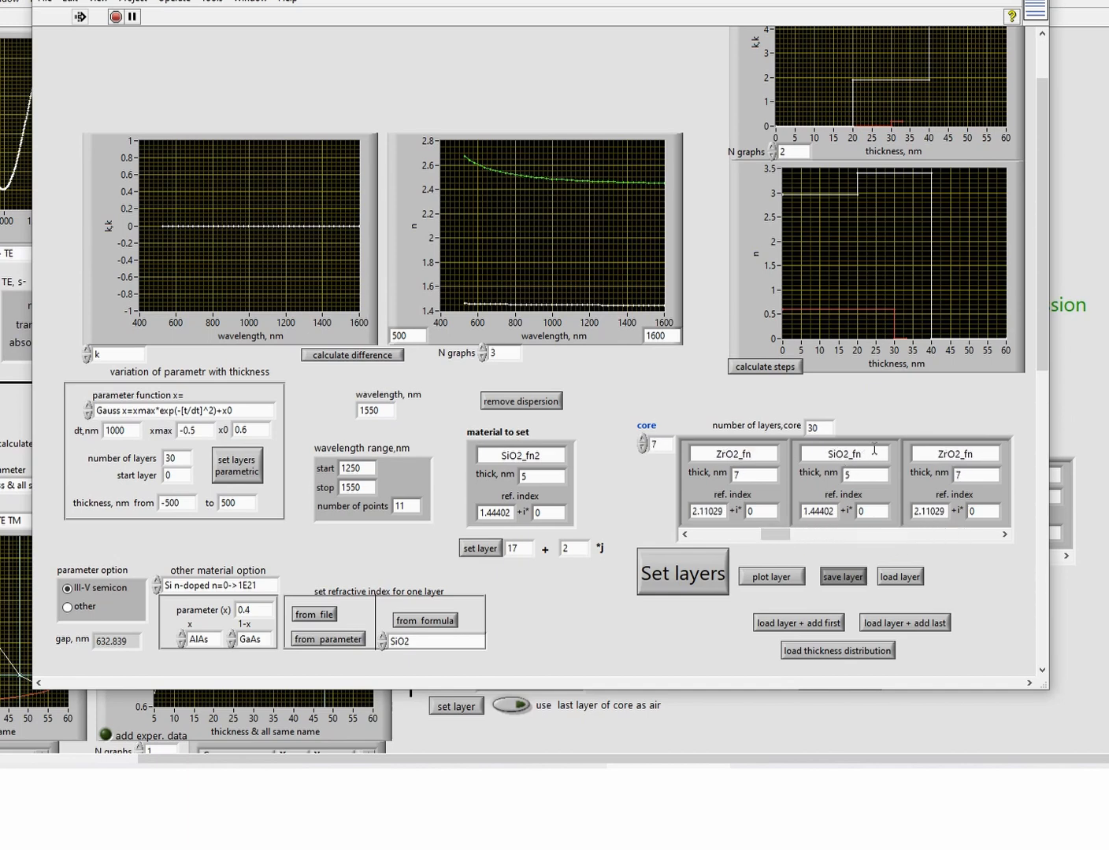
pyautogui.click(684, 572)
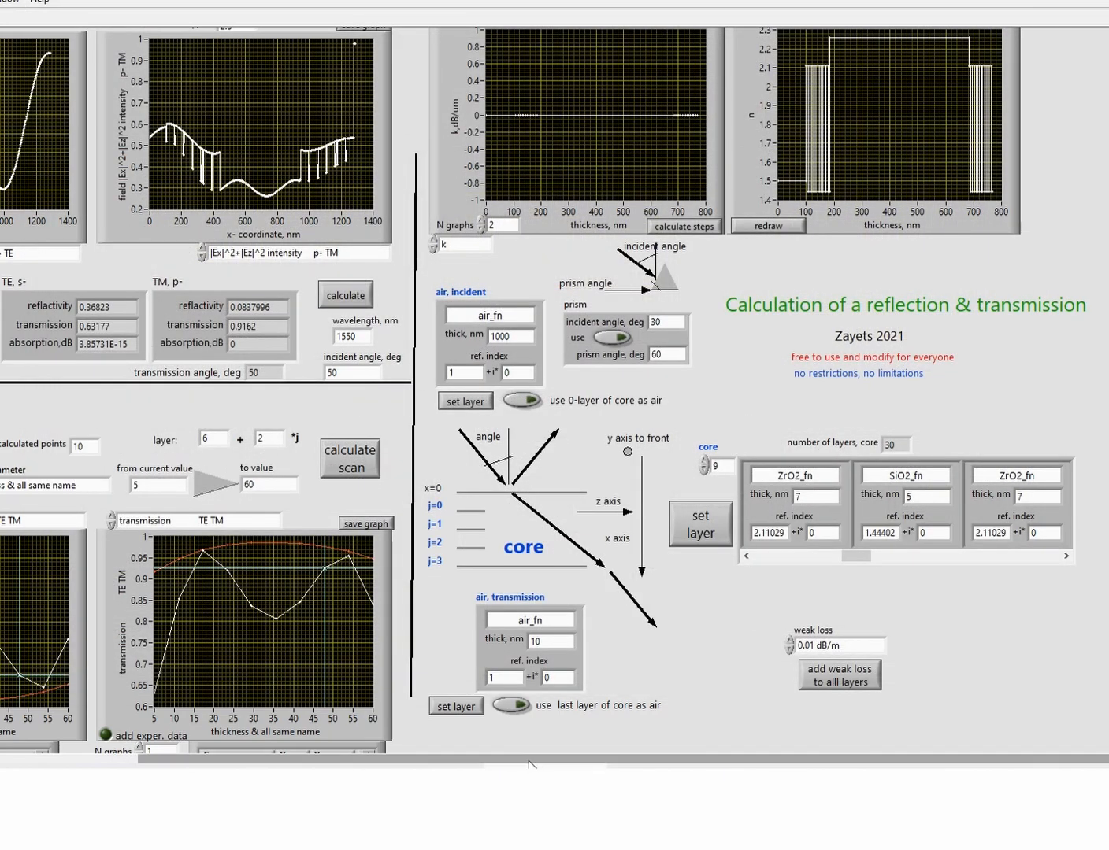
# Step: Check that core layer 6 is SiO2_fn and calculate the same-name thickness scan from 5 to 60 nm
pyautogui.moveTo(529, 764); pyautogui.dragTo(475, 764)
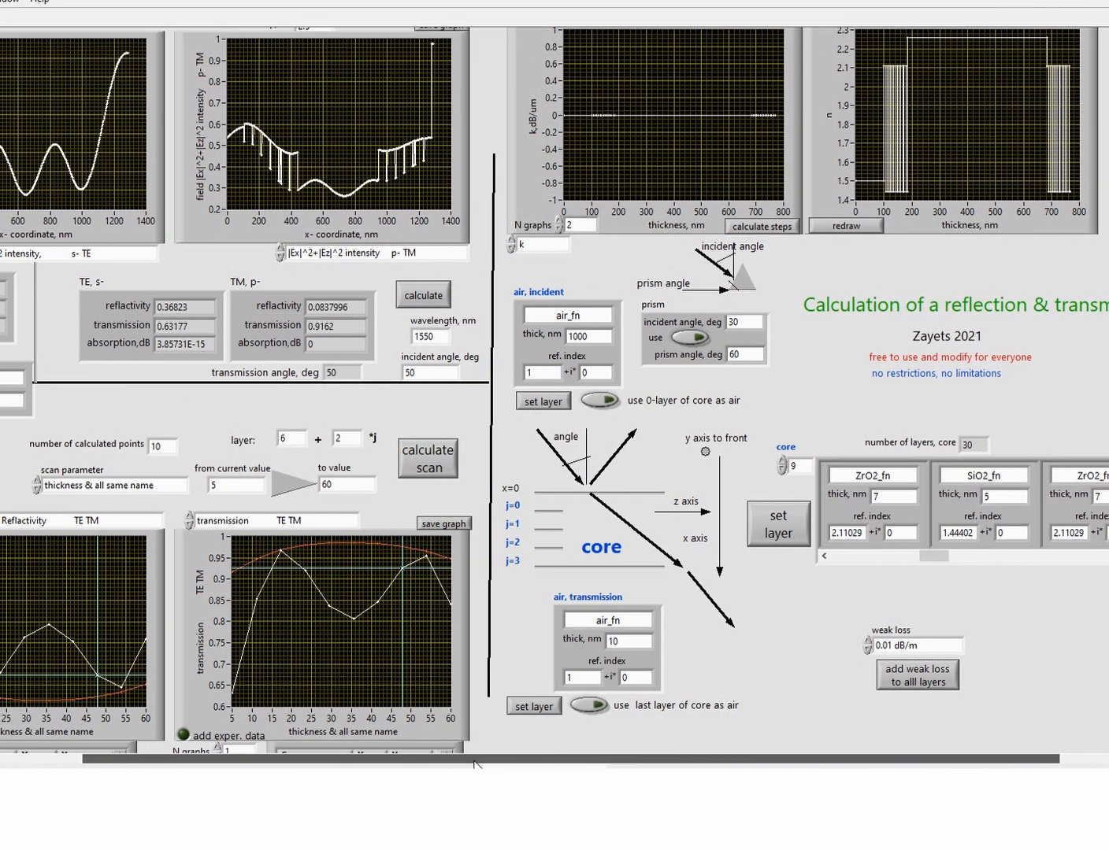
pyautogui.click(598, 706)
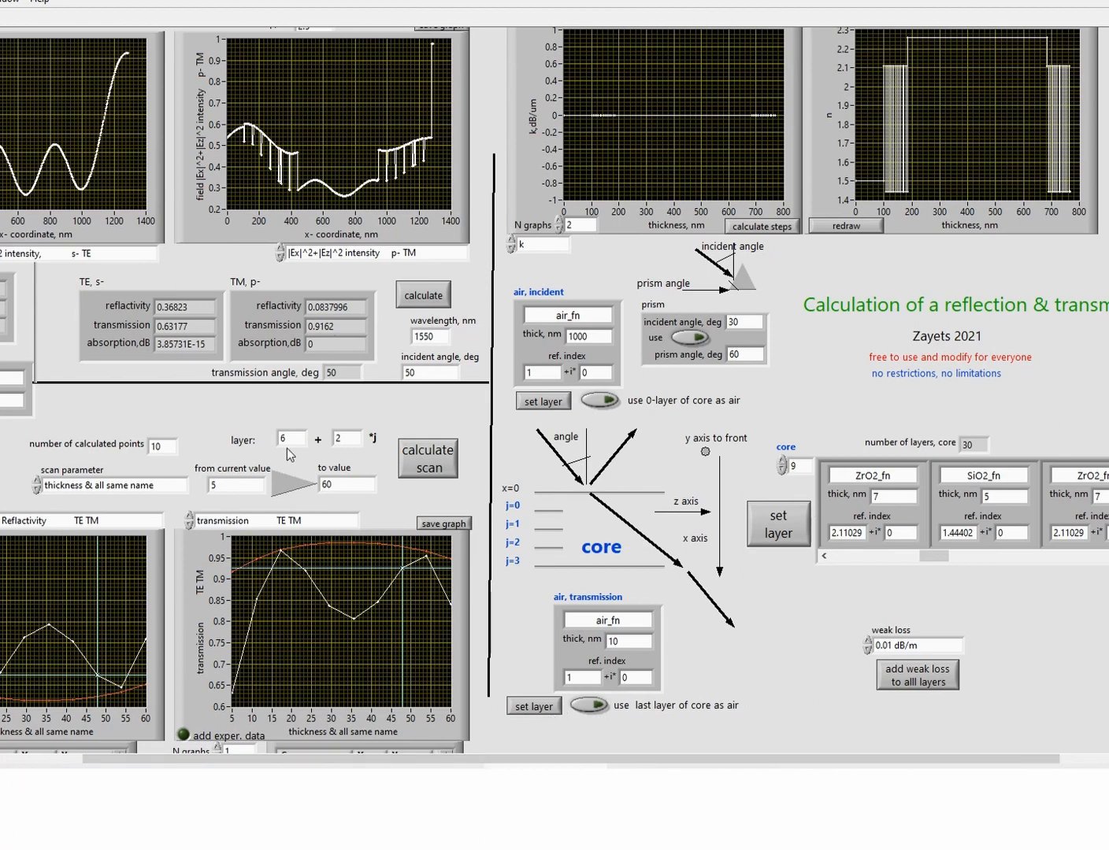
pyautogui.moveTo(934, 552)
pyautogui.mouseDown()
pyautogui.moveTo(912, 559)
pyautogui.moveTo(931, 565)
pyautogui.mouseUp()
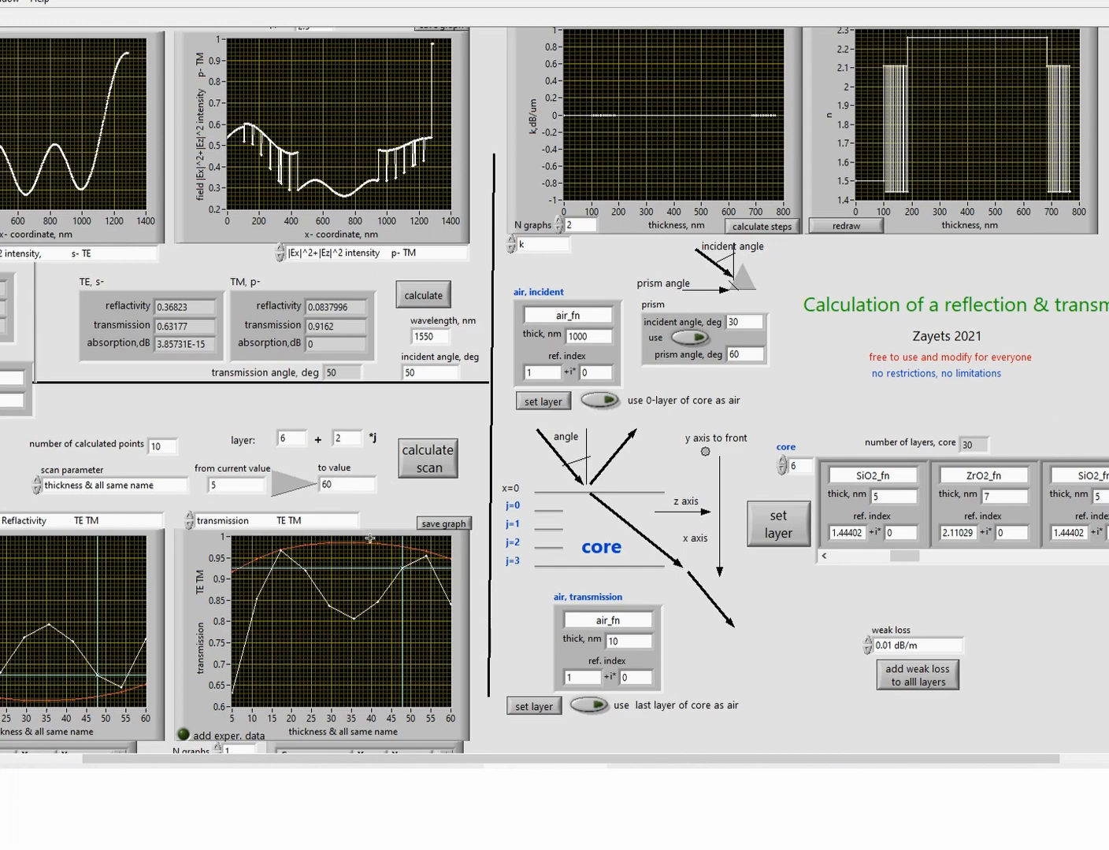
pyautogui.moveTo(576, 760); pyautogui.dragTo(496, 762)
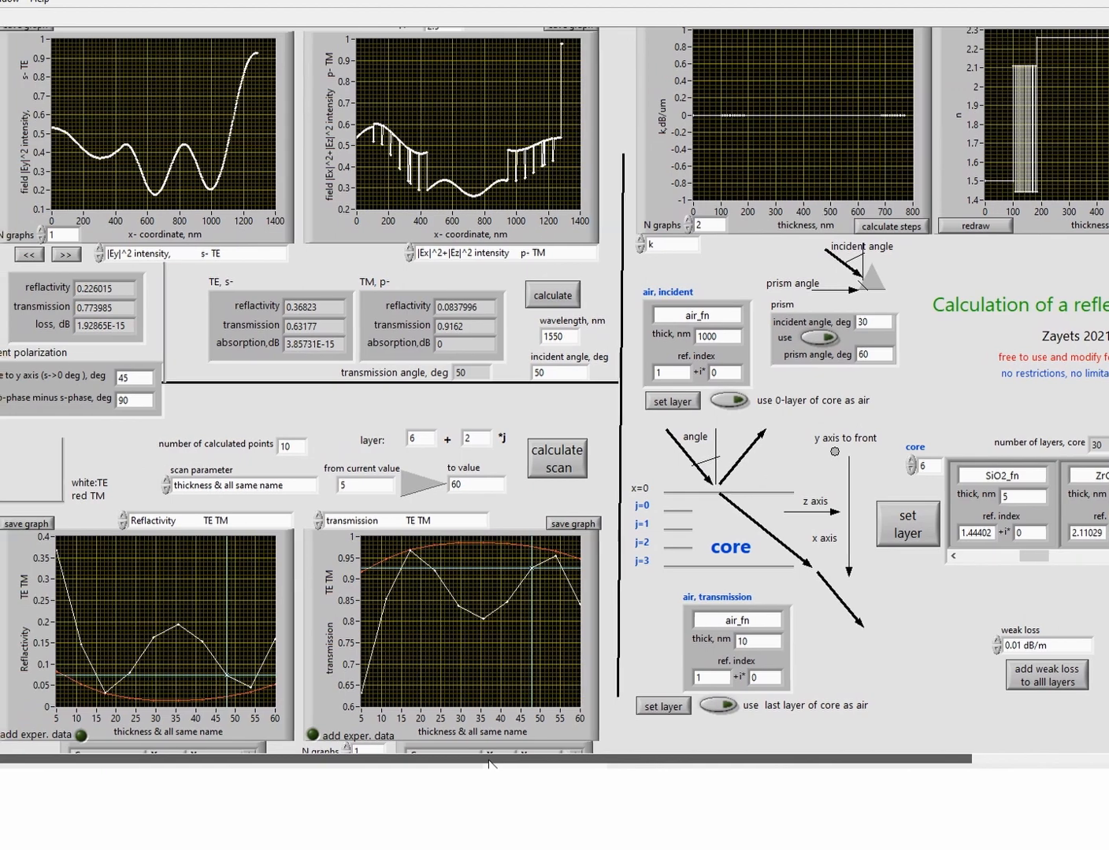
pyautogui.click(556, 463)
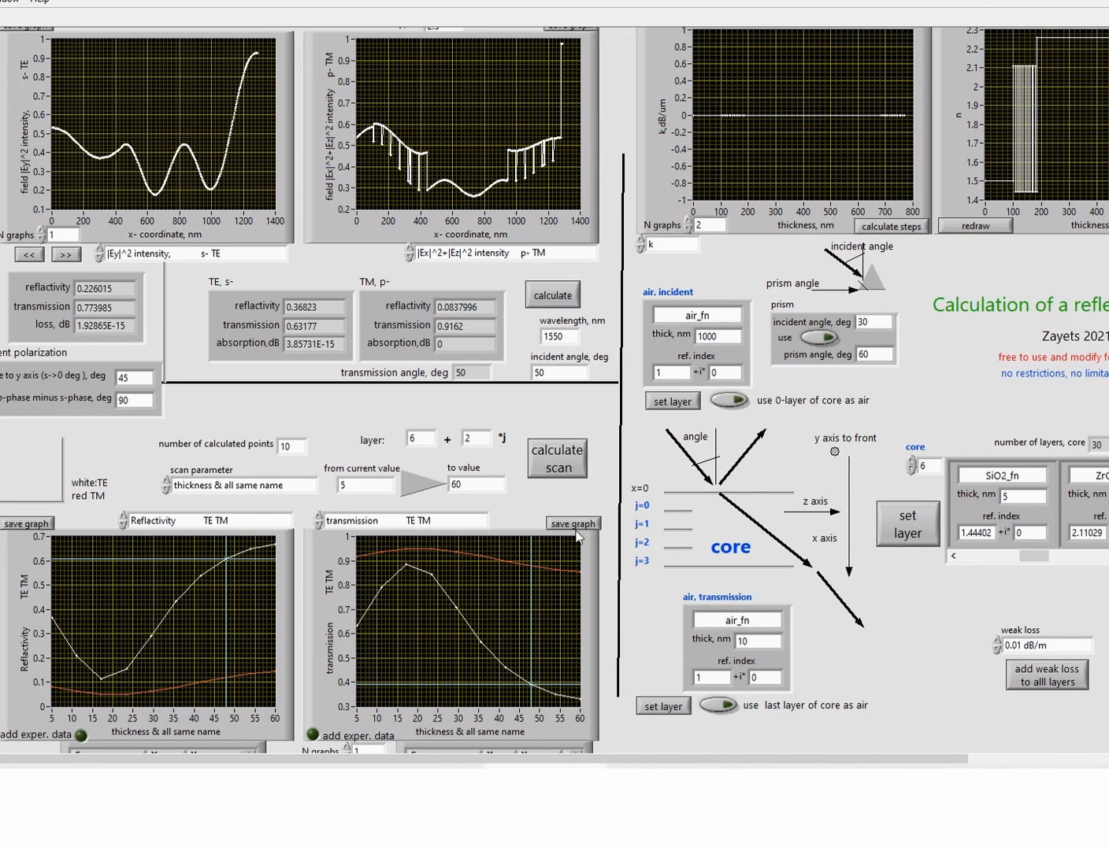
# Step: Step through the field distributions of the new scan and compare the SiO2 layer thicknesses in the lower and upper mirrors
pyautogui.click(66, 255)
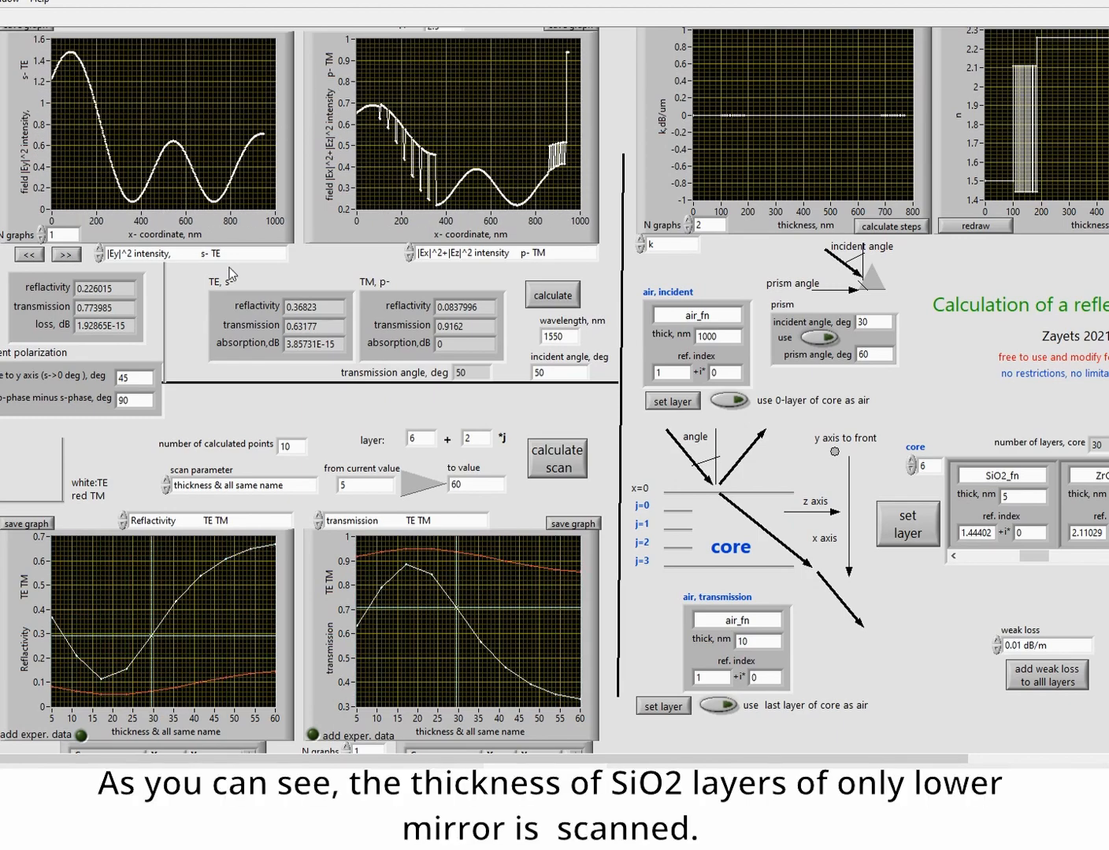
pyautogui.click(66, 257)
pyautogui.click(66, 257)
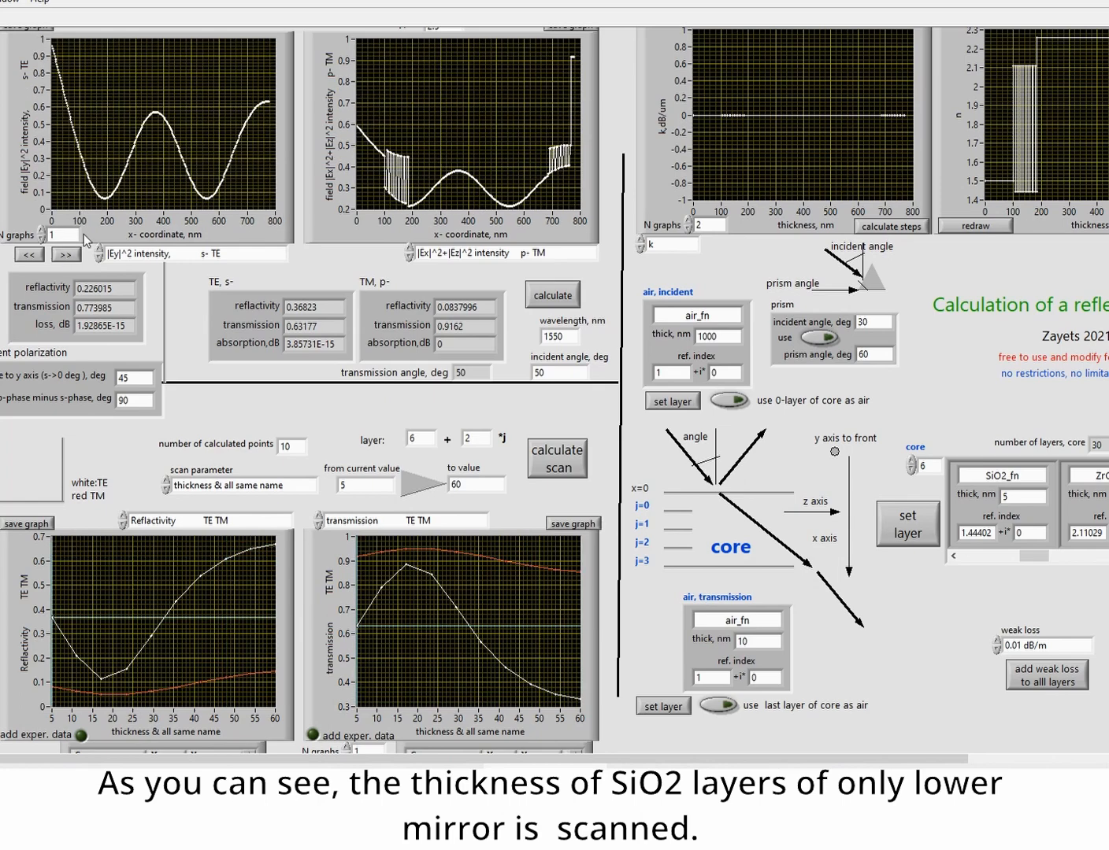
pyautogui.click(66, 256)
pyautogui.click(65, 256)
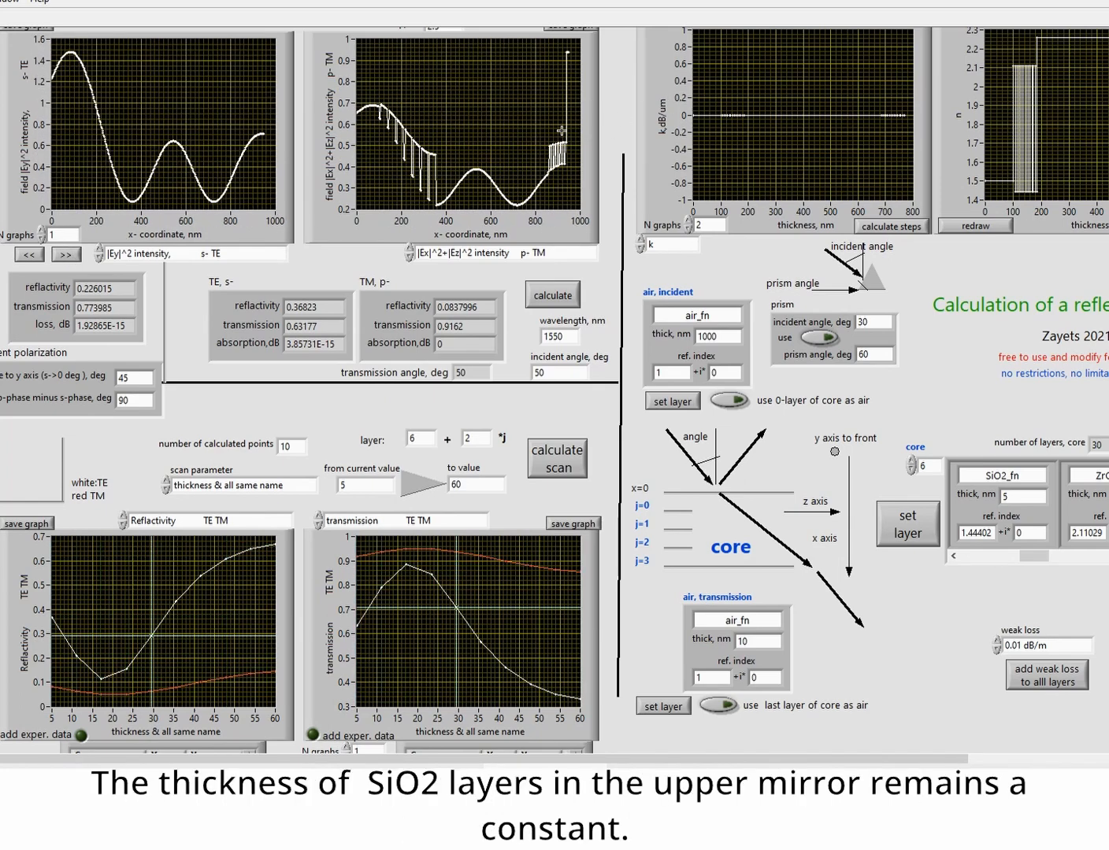
# Step: Advance to a further field distribution of the thickness scan and locate the incident polarization settings
pyautogui.click(66, 256)
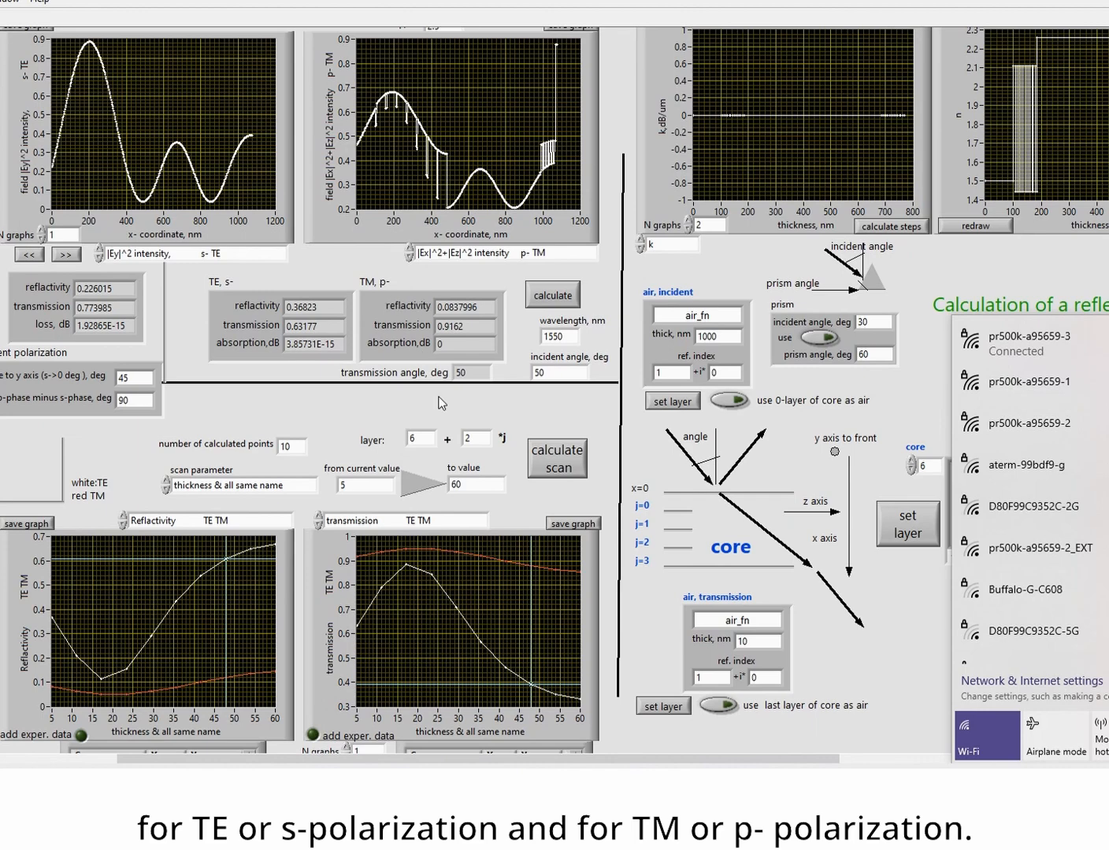
pyautogui.click(463, 755)
pyautogui.moveTo(454, 756); pyautogui.dragTo(162, 760)
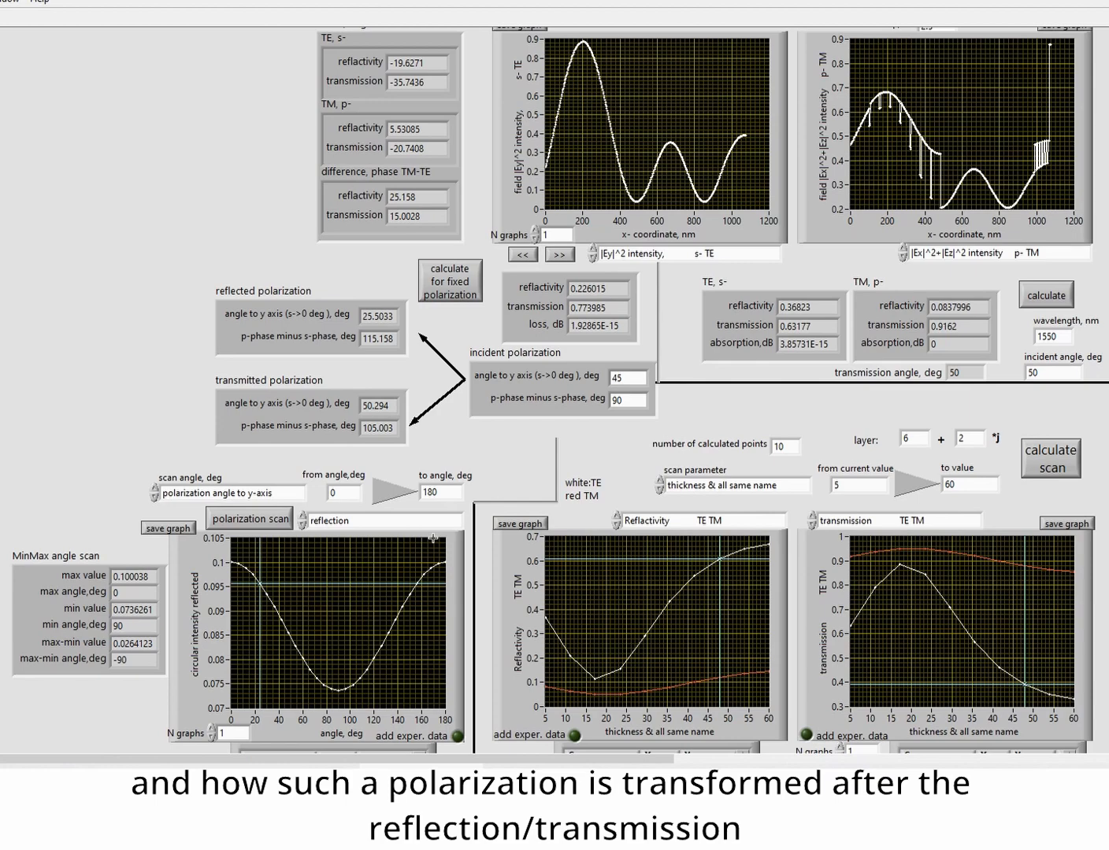
# Step: Try incident polarization angles to the y axis of 0 and 90 degrees and return the angle to 45 degrees
pyautogui.doubleClick(633, 377)
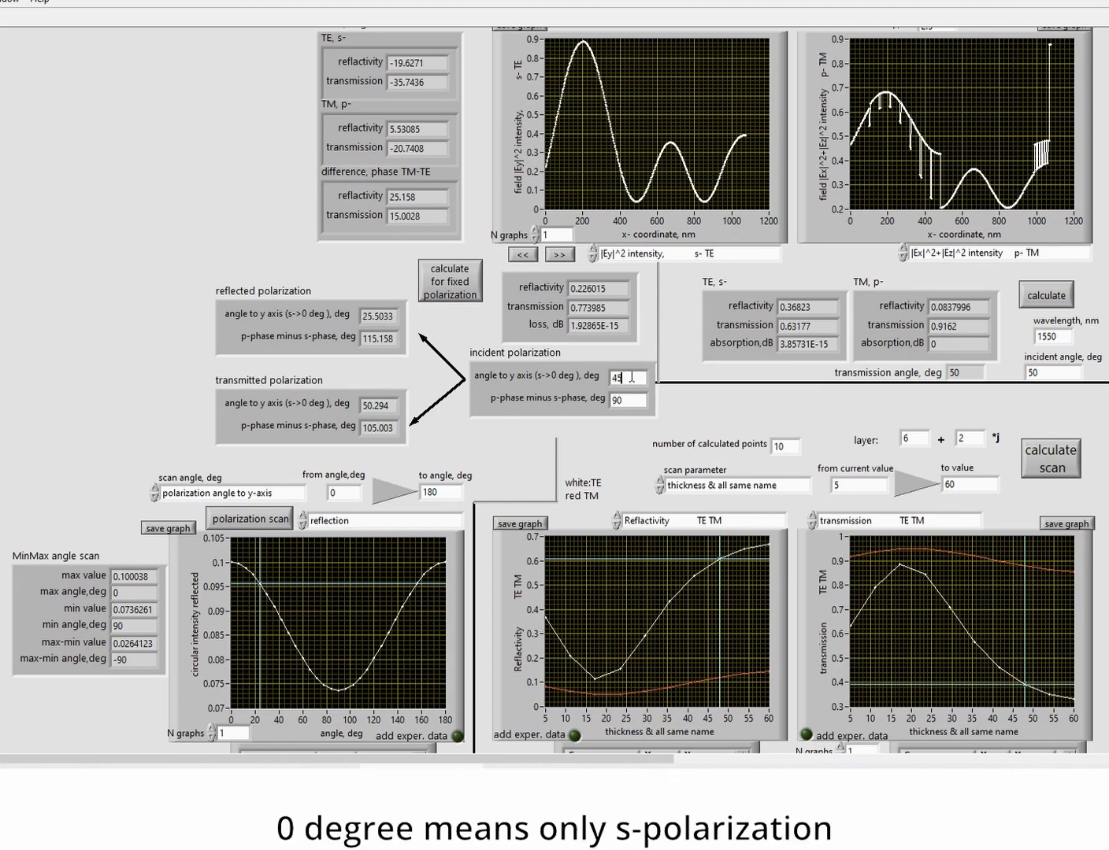
pyautogui.write('0')
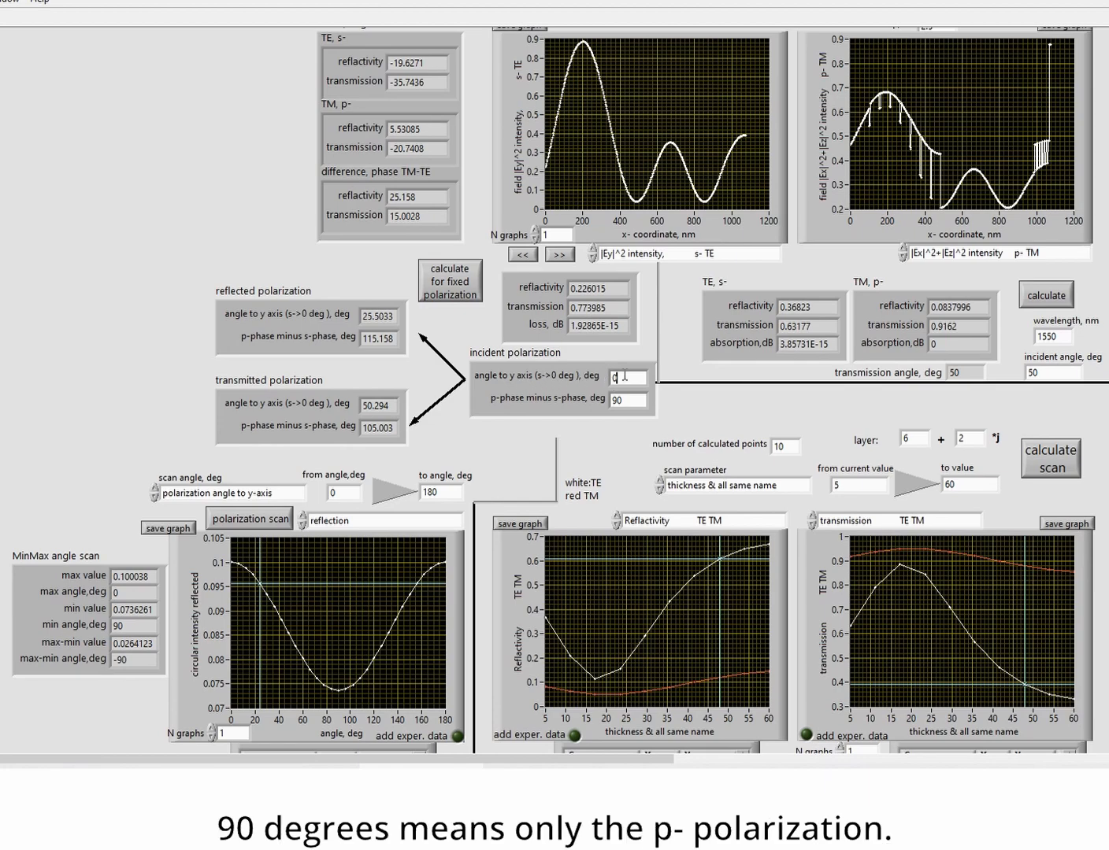
pyautogui.moveTo(624, 377); pyautogui.dragTo(598, 375)
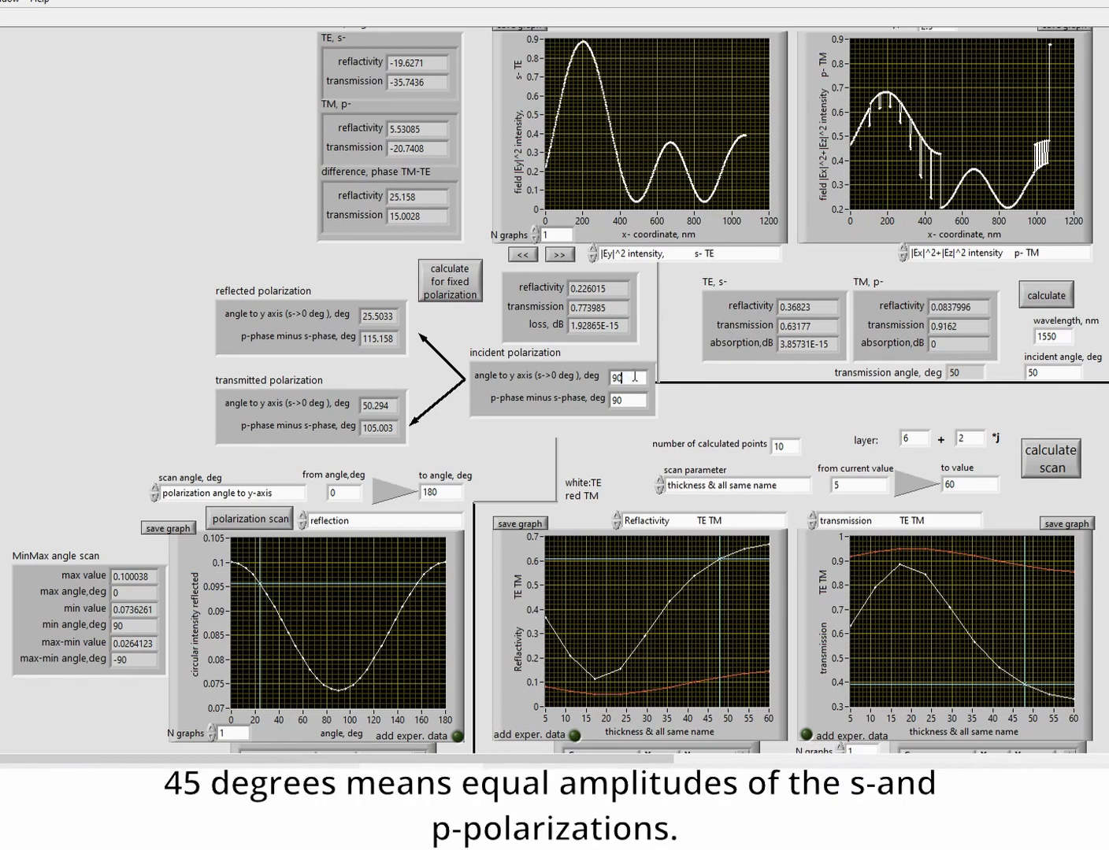
pyautogui.moveTo(628, 378); pyautogui.dragTo(606, 382)
pyautogui.write('45')
# Step: Try an incident p-phase minus s-phase of 0, set it back to 90 degrees, and calculate for the fixed polarization
pyautogui.click(635, 399)
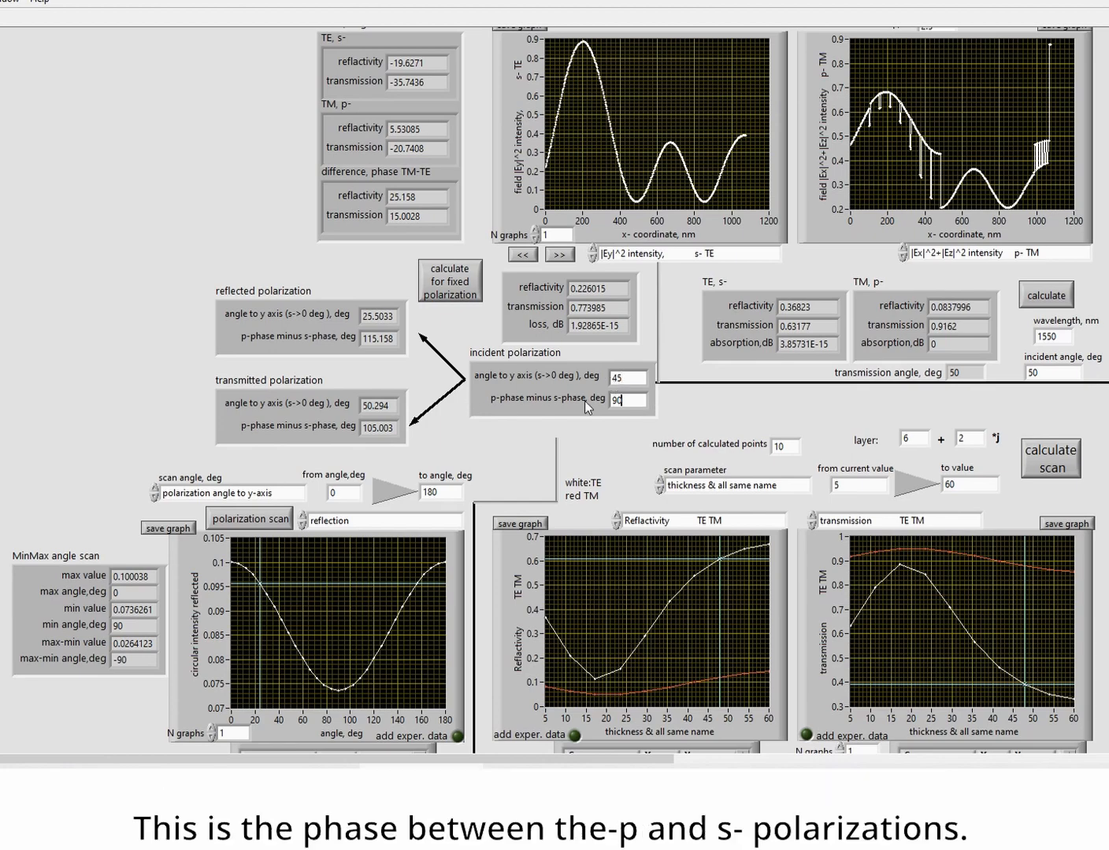
pyautogui.doubleClick(630, 401)
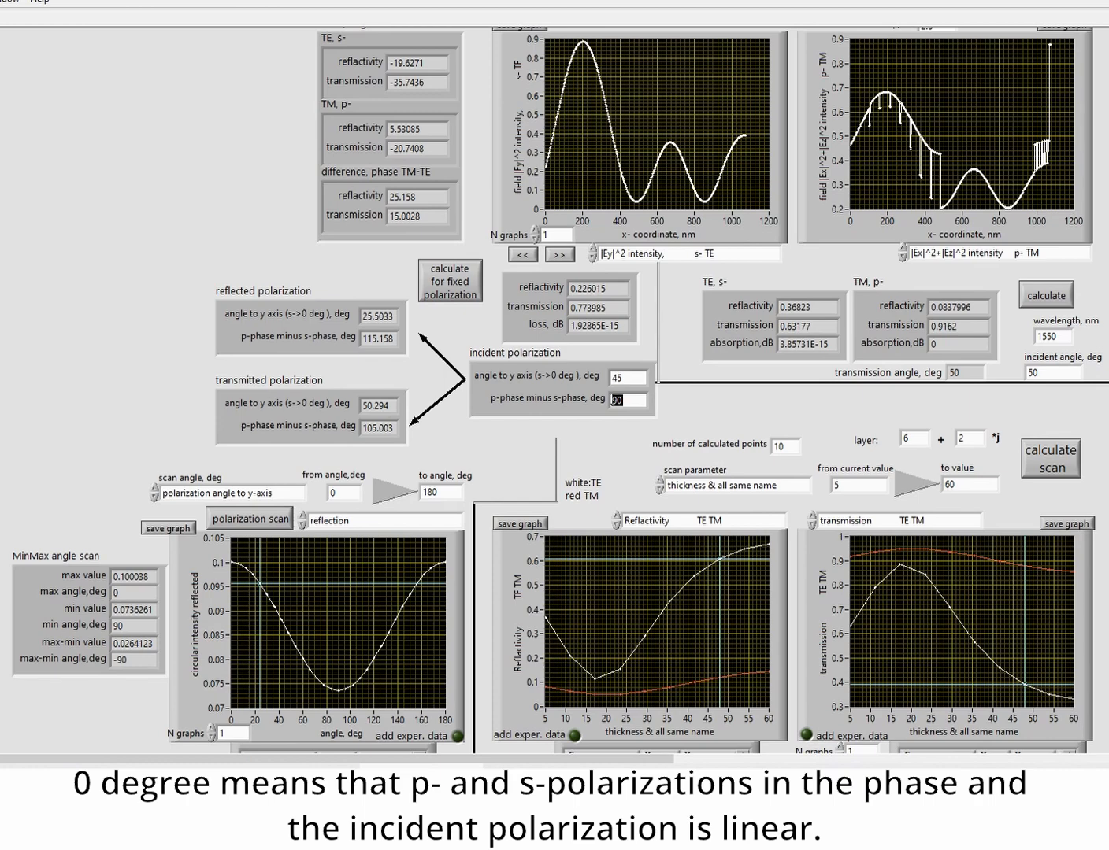
pyautogui.write('0')
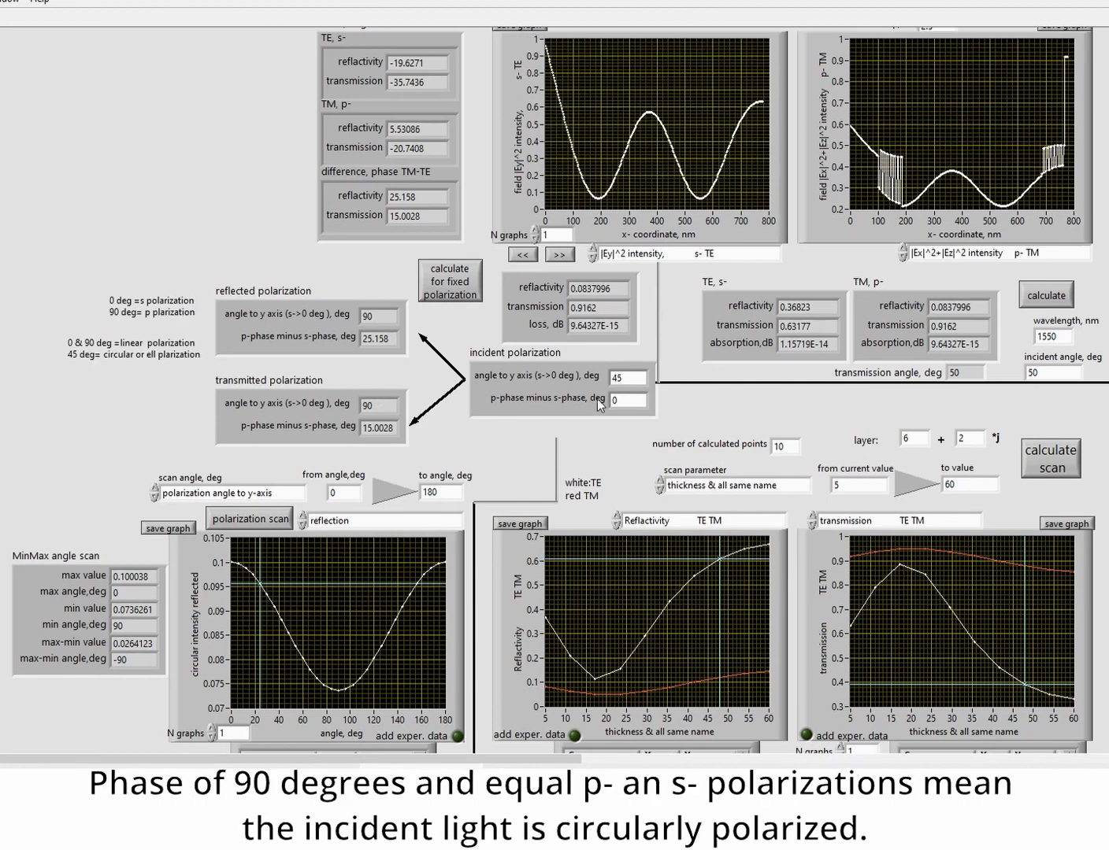
pyautogui.doubleClick(620, 402)
pyautogui.write('90')
pyautogui.doubleClick(622, 378)
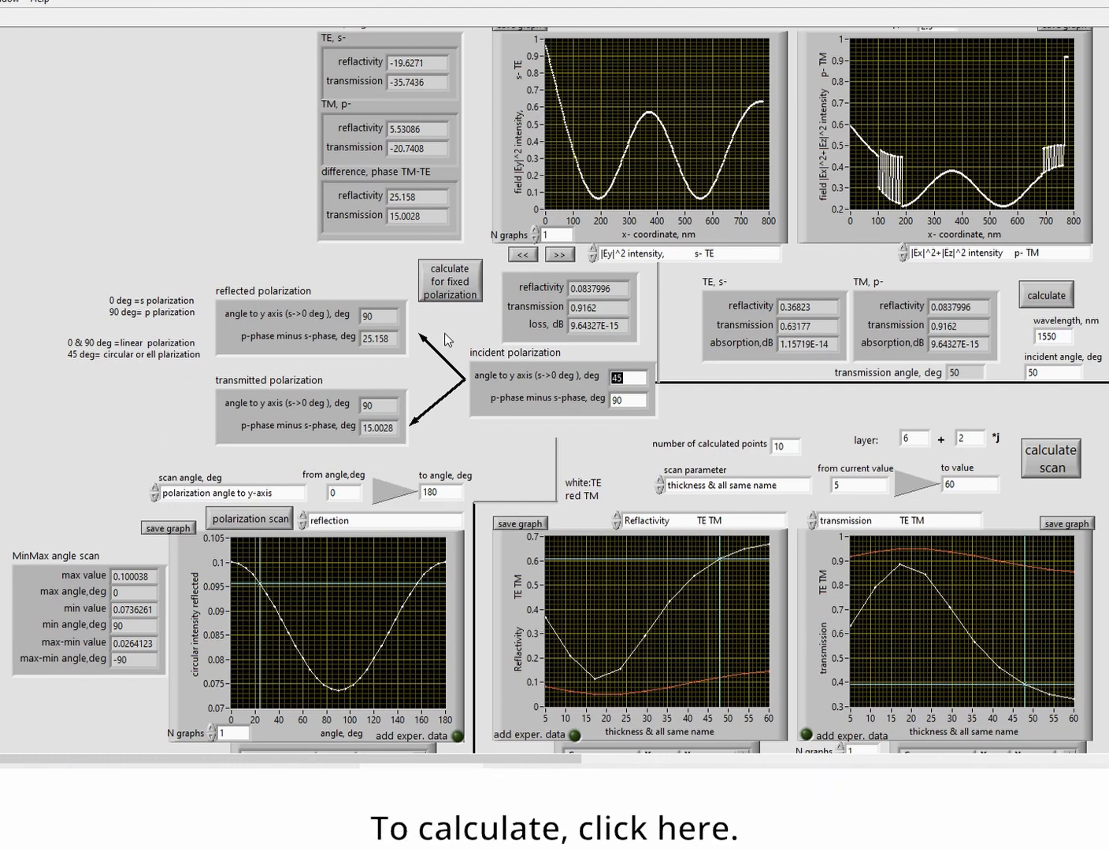
pyautogui.click(453, 289)
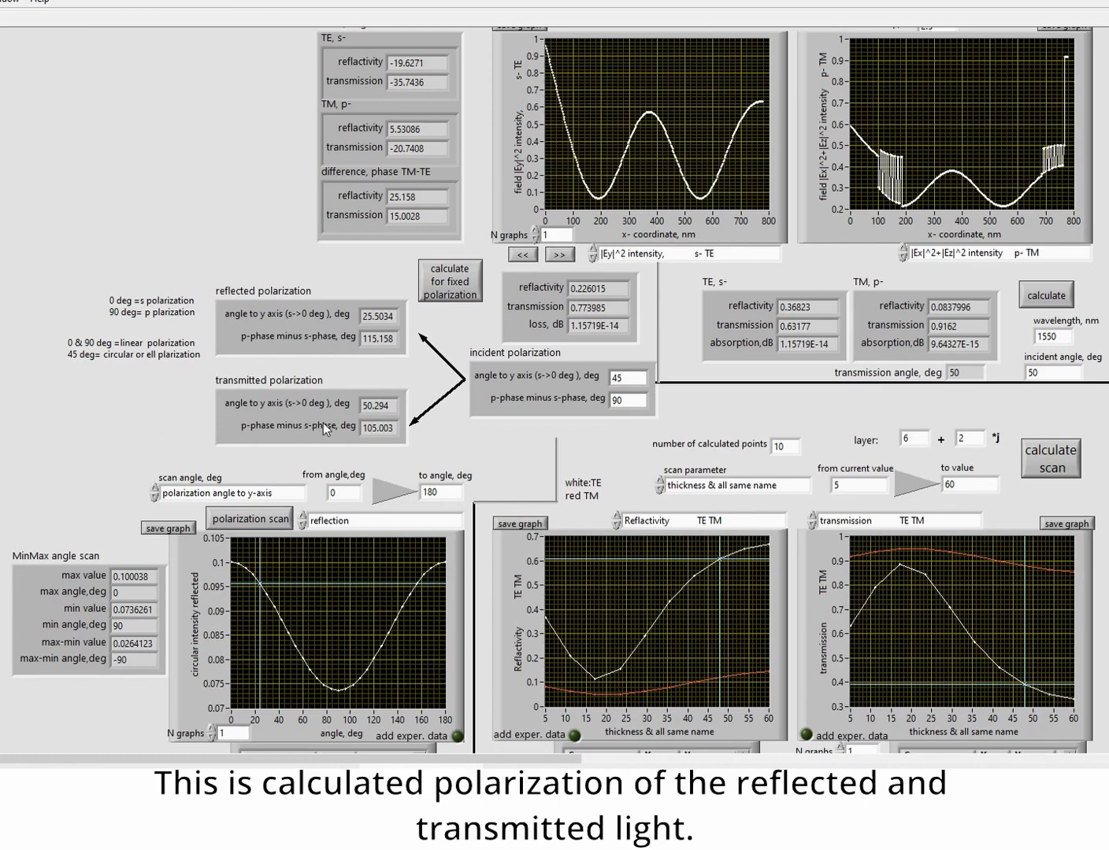
# Step: Examine the calculated angle to the y axis and the p-minus-s phase of the reflected and transmitted light
pyautogui.moveTo(368, 315); pyautogui.dragTo(394, 315)
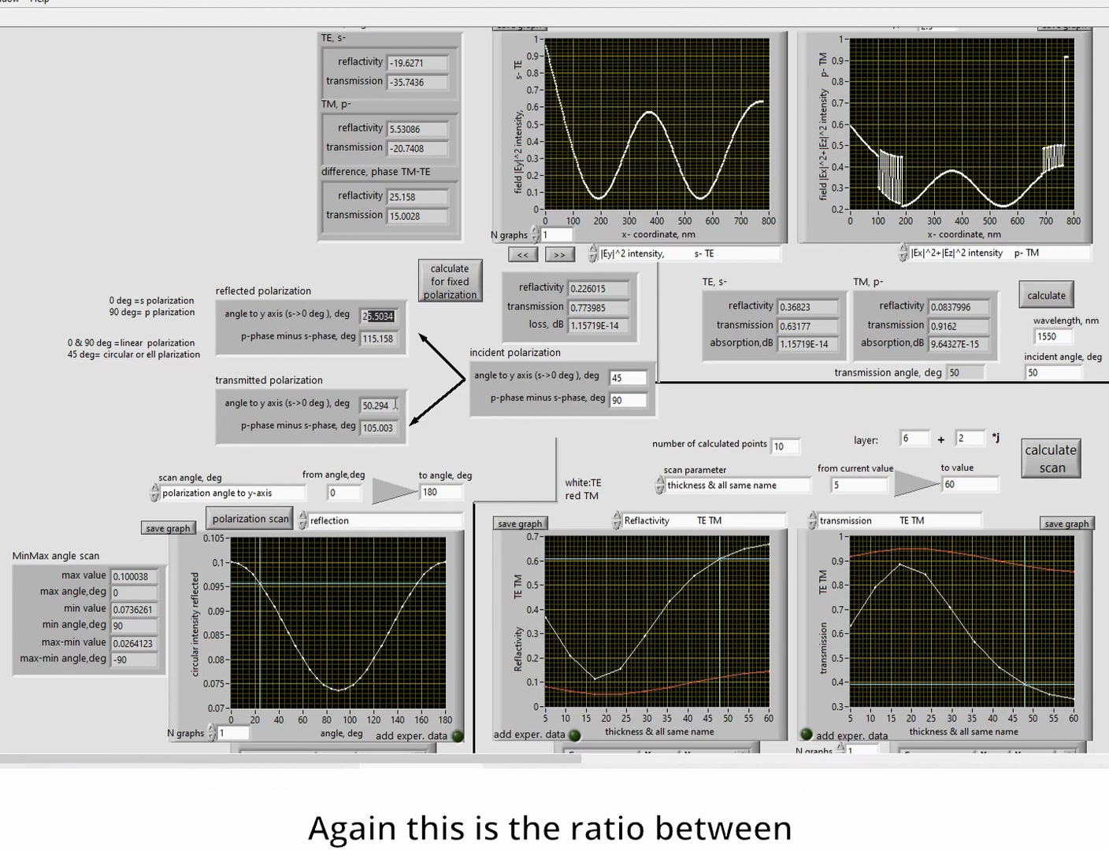
pyautogui.moveTo(395, 405); pyautogui.dragTo(351, 402)
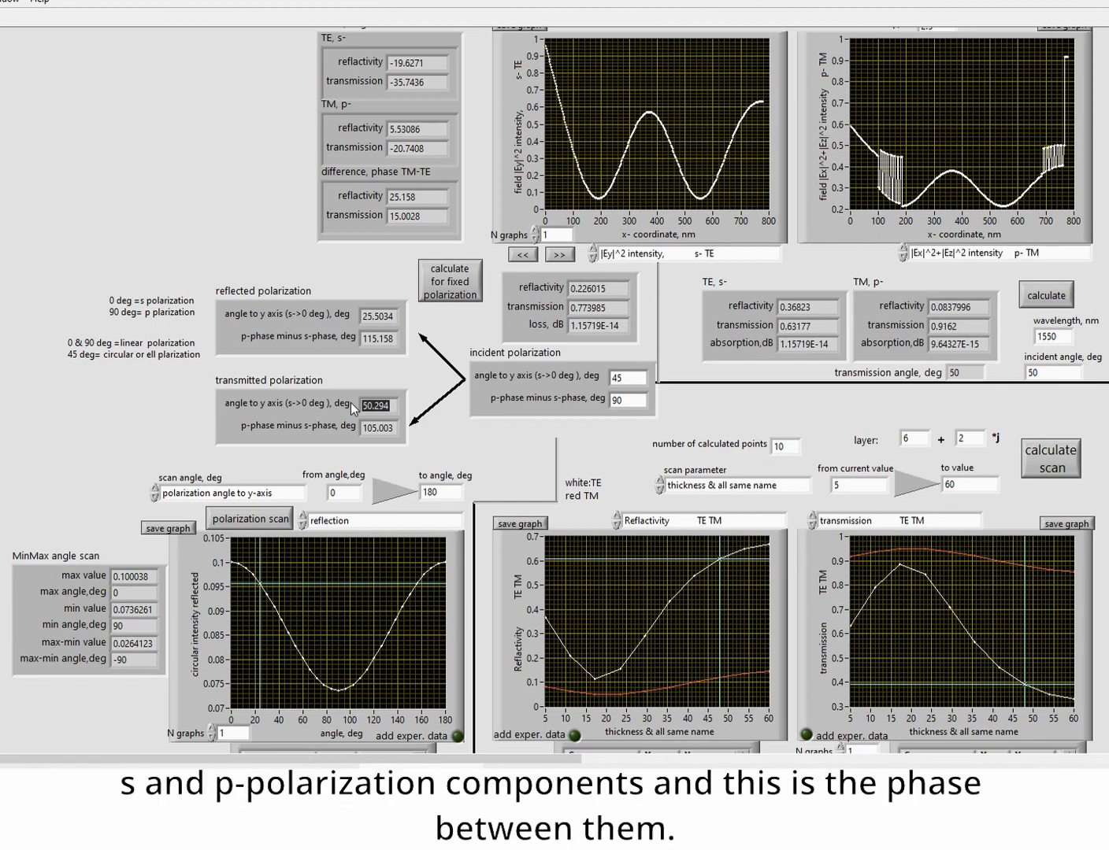
pyautogui.click(389, 339)
pyautogui.moveTo(388, 338); pyautogui.dragTo(357, 339)
pyautogui.moveTo(392, 431); pyautogui.dragTo(362, 431)
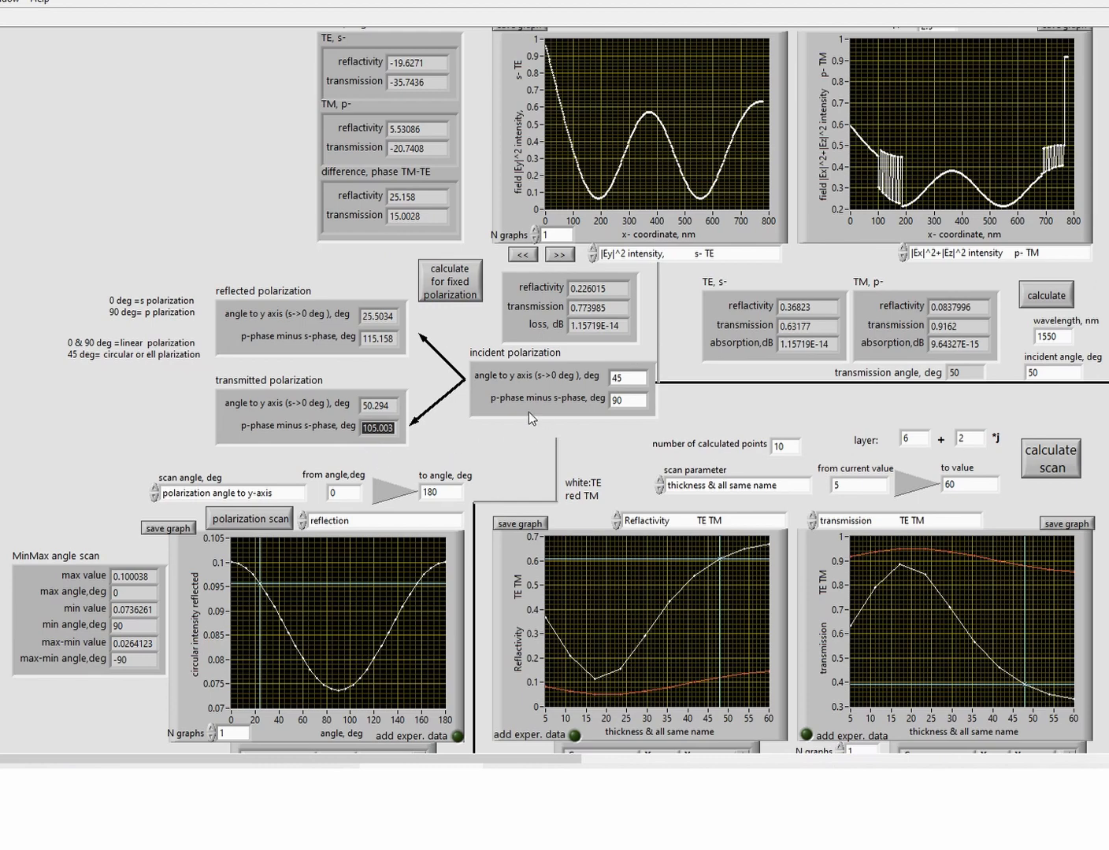
# Step: Calculate the fixed polarization for an incident p-phase minus s-phase of 45 degrees and again for 90 degrees
pyautogui.click(617, 400)
pyautogui.doubleClick(617, 400)
pyautogui.write('45')
pyautogui.click(450, 297)
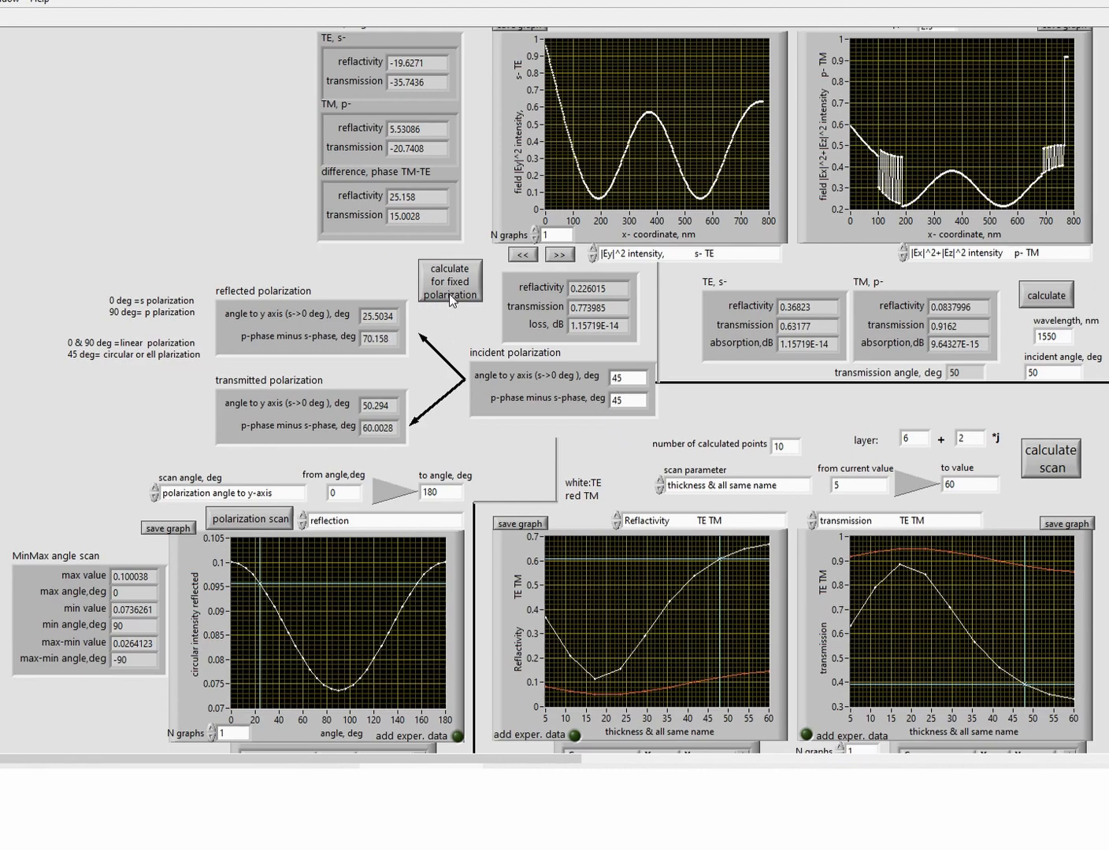
pyautogui.doubleClick(615, 399)
pyautogui.write('90')
pyautogui.click(464, 299)
# Step: Set the incident angle to 40 degrees and recalculate the reflection and transmission
pyautogui.moveTo(1044, 373); pyautogui.dragTo(1028, 379)
pyautogui.write('40')
pyautogui.click(1038, 296)
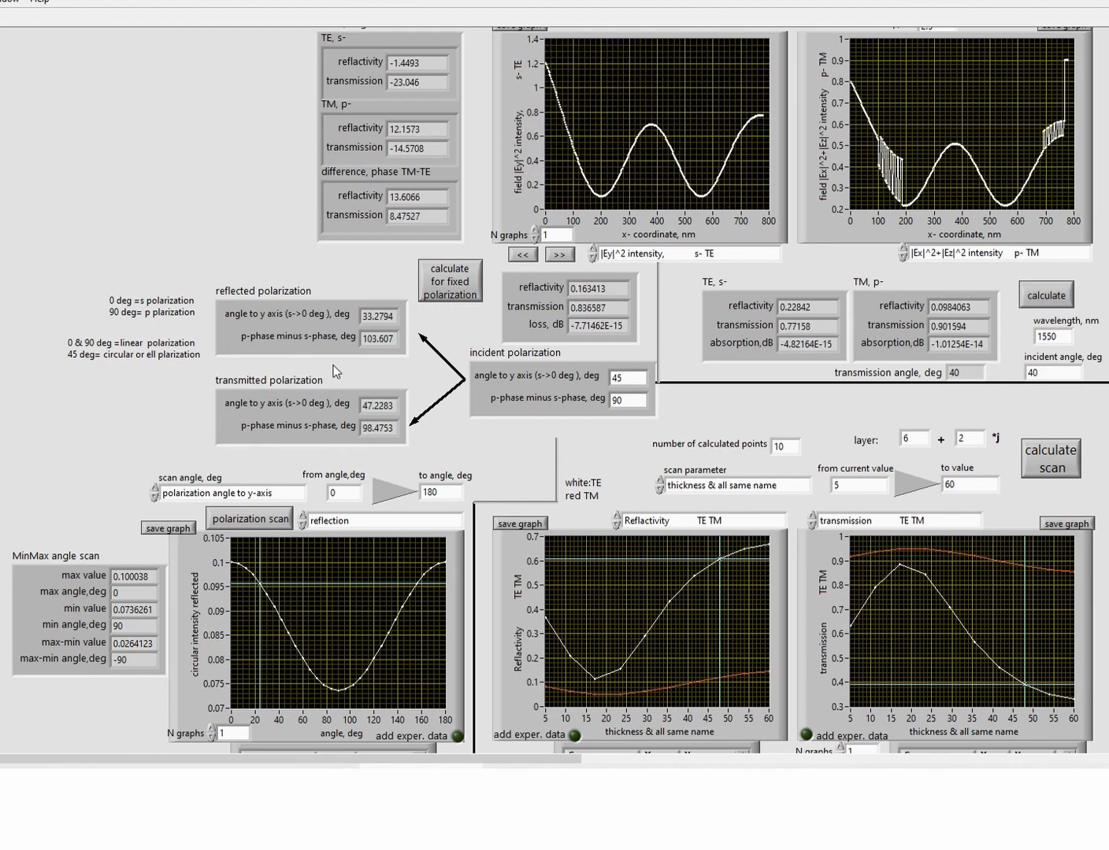
# Step: Set the incident p-phase minus s-phase to 45 degrees and choose p-phase minus s-phase as the polarization scan variable
pyautogui.doubleClick(611, 401)
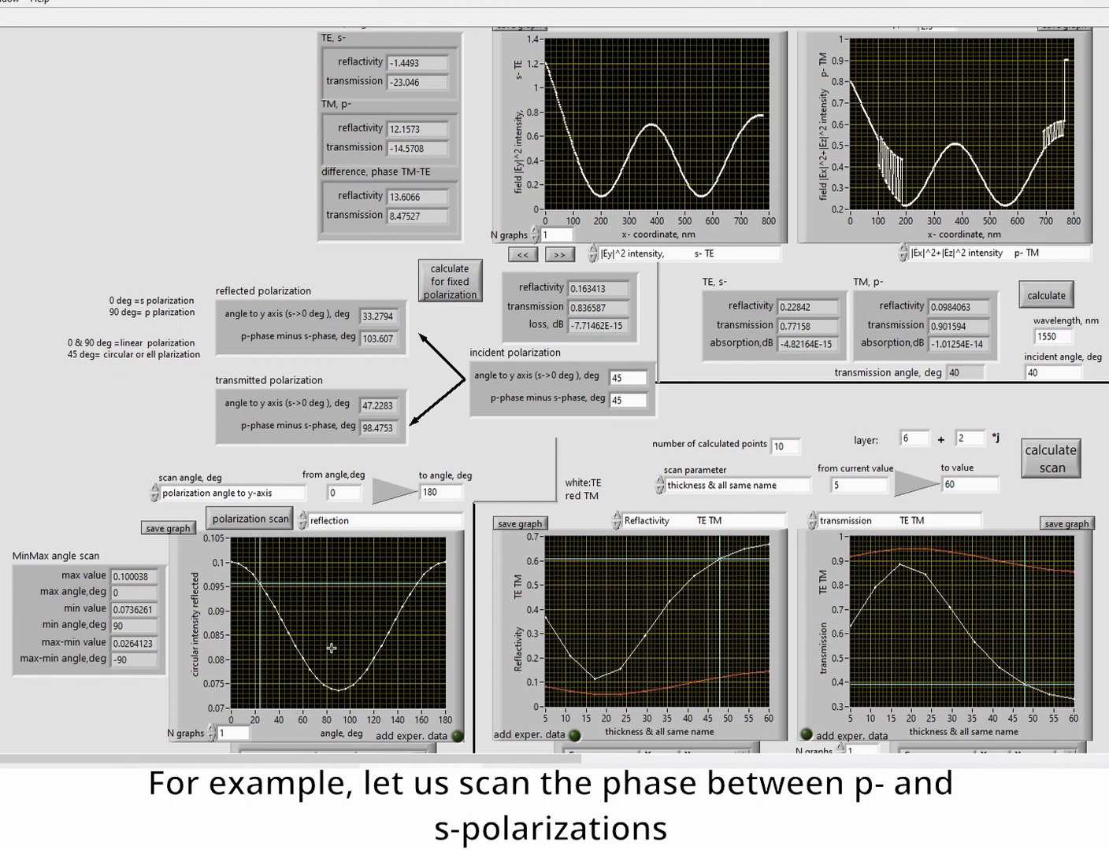
pyautogui.click(275, 495)
pyautogui.click(268, 504)
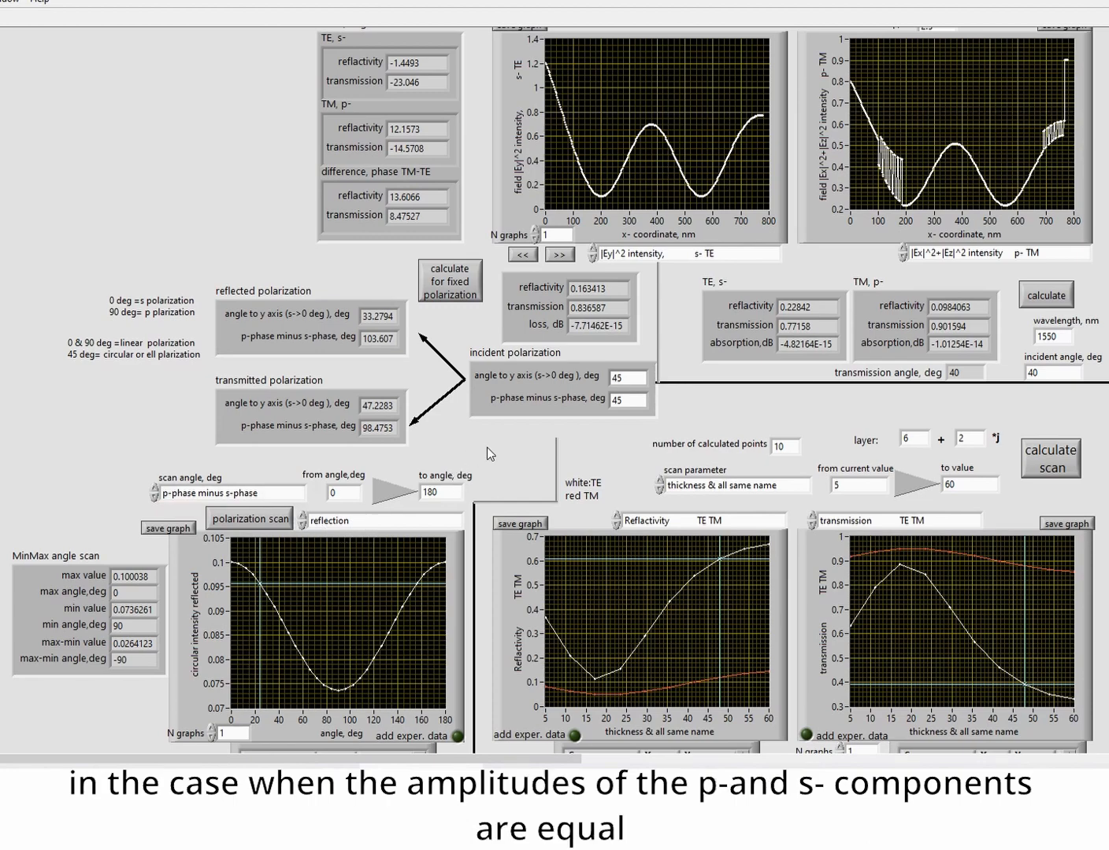
pyautogui.click(633, 377)
pyautogui.doubleClick(616, 377)
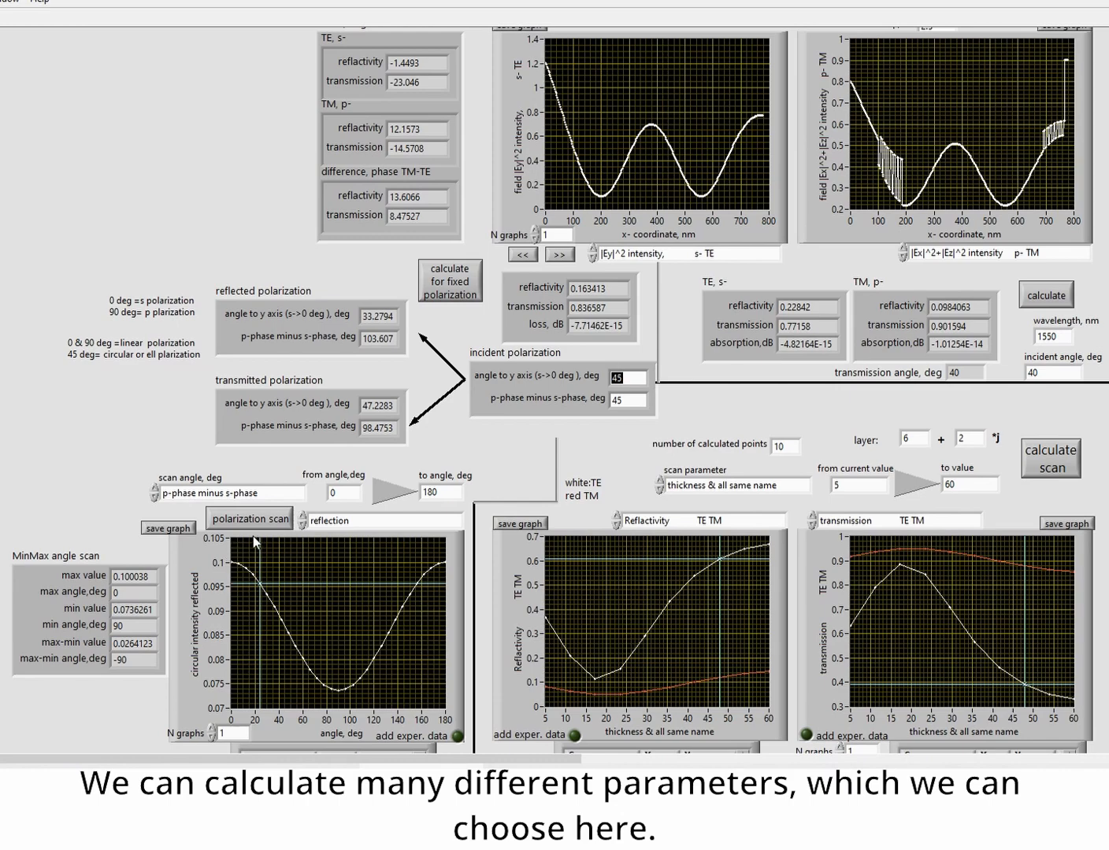
# Step: Choose ellipticity reflected as the plotted quantity and calculate the polarization scan
pyautogui.click(357, 521)
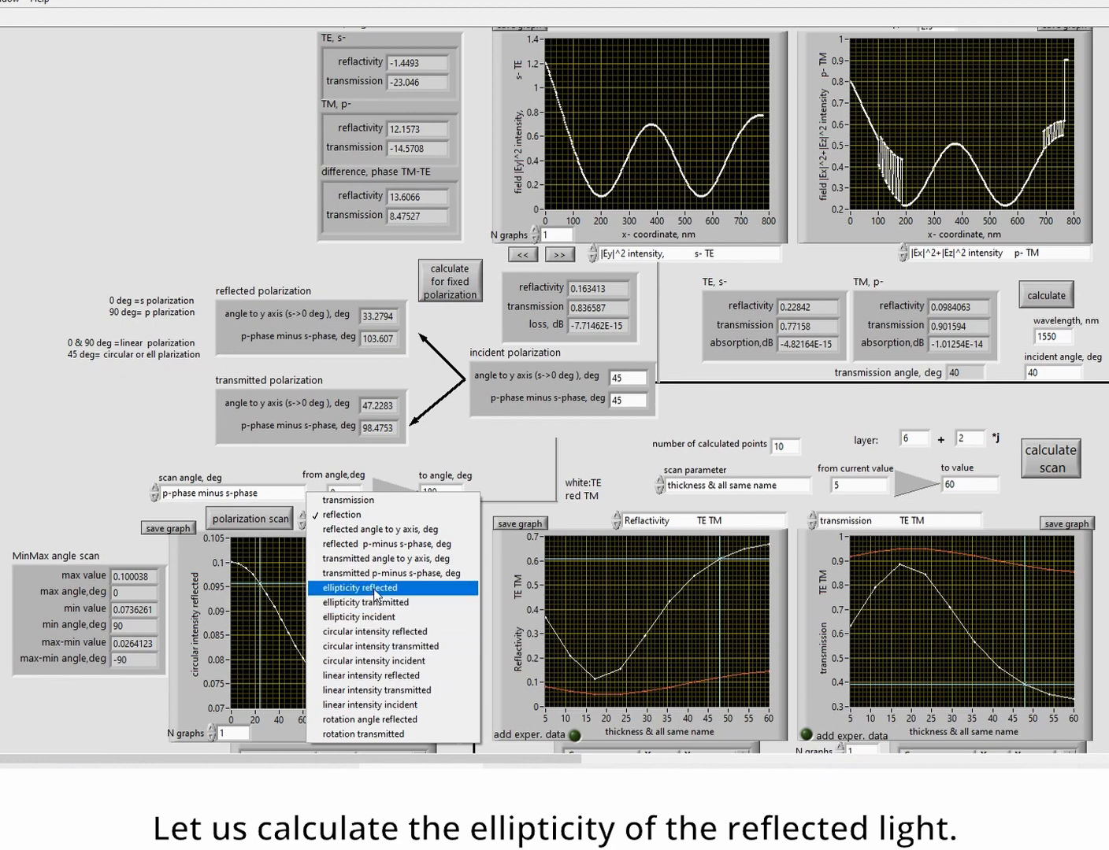
pyautogui.click(376, 594)
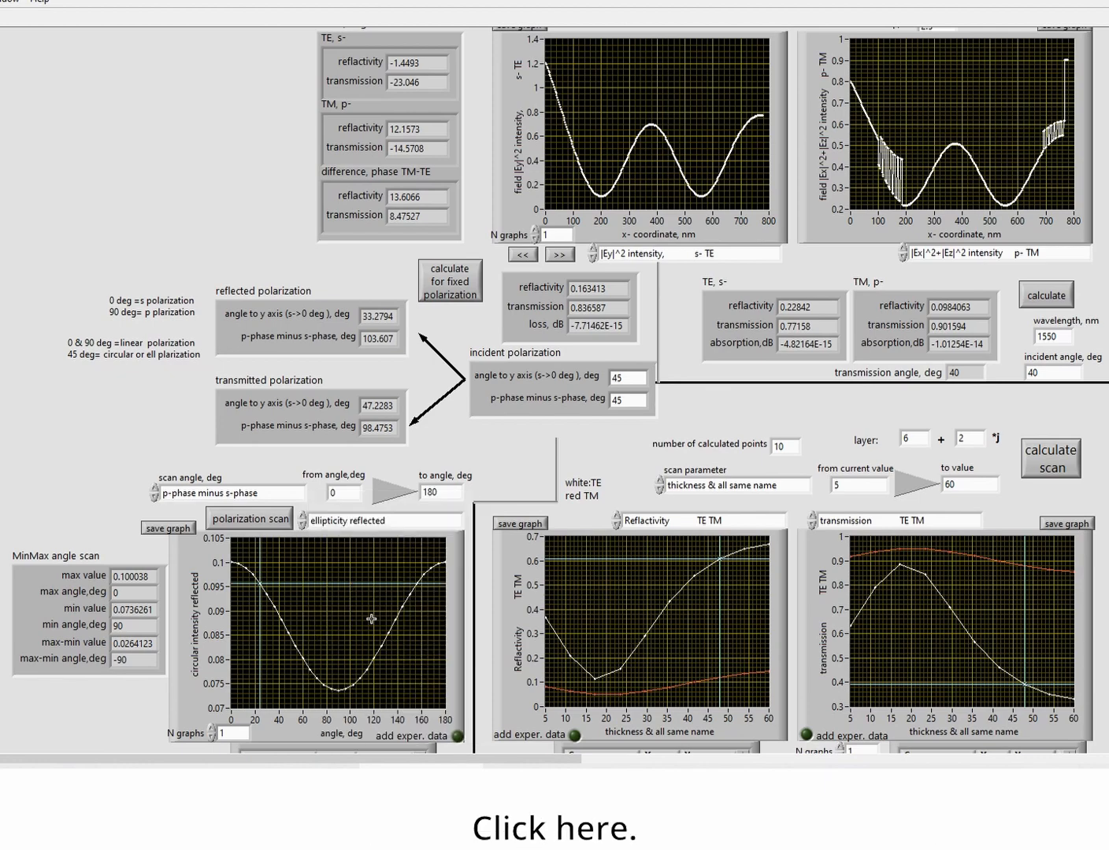
pyautogui.click(251, 522)
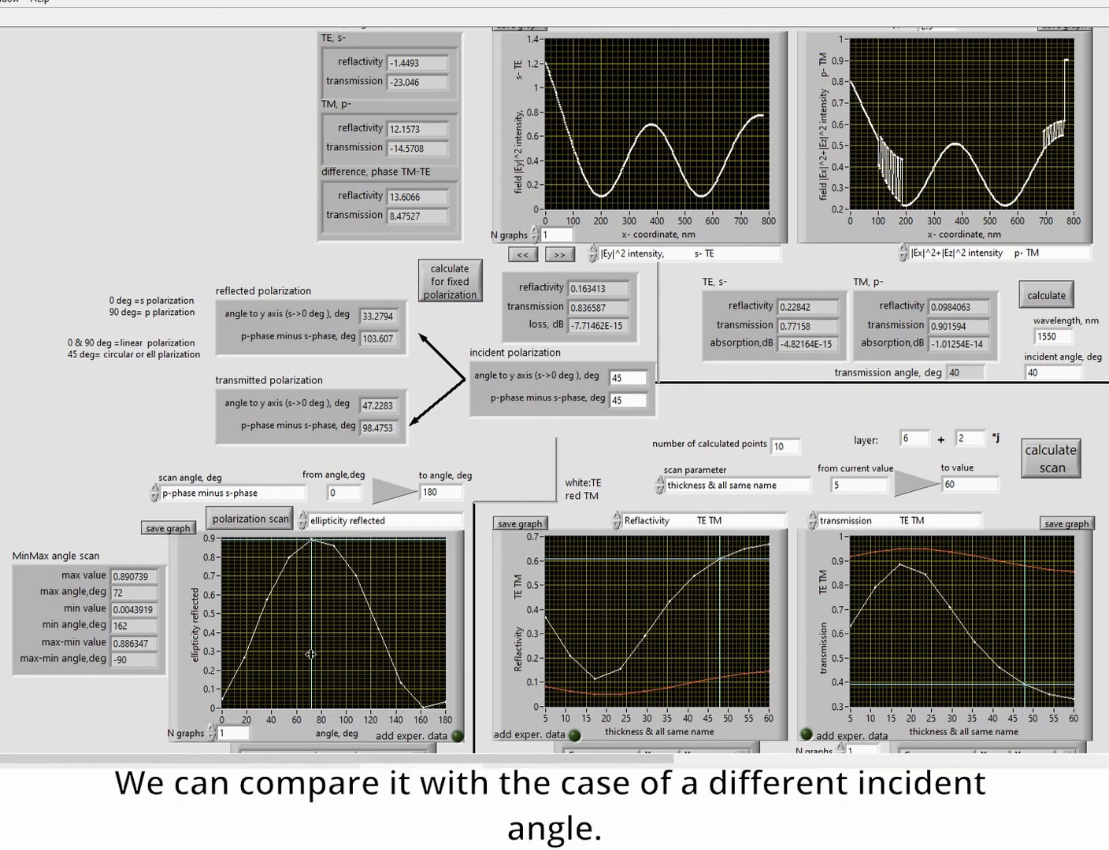
# Step: Set the polarization graph to 2 curves and calculate the ellipticity scan for an incident angle of 70 degrees
pyautogui.click(212, 730)
pyautogui.moveTo(1040, 374); pyautogui.dragTo(1021, 370)
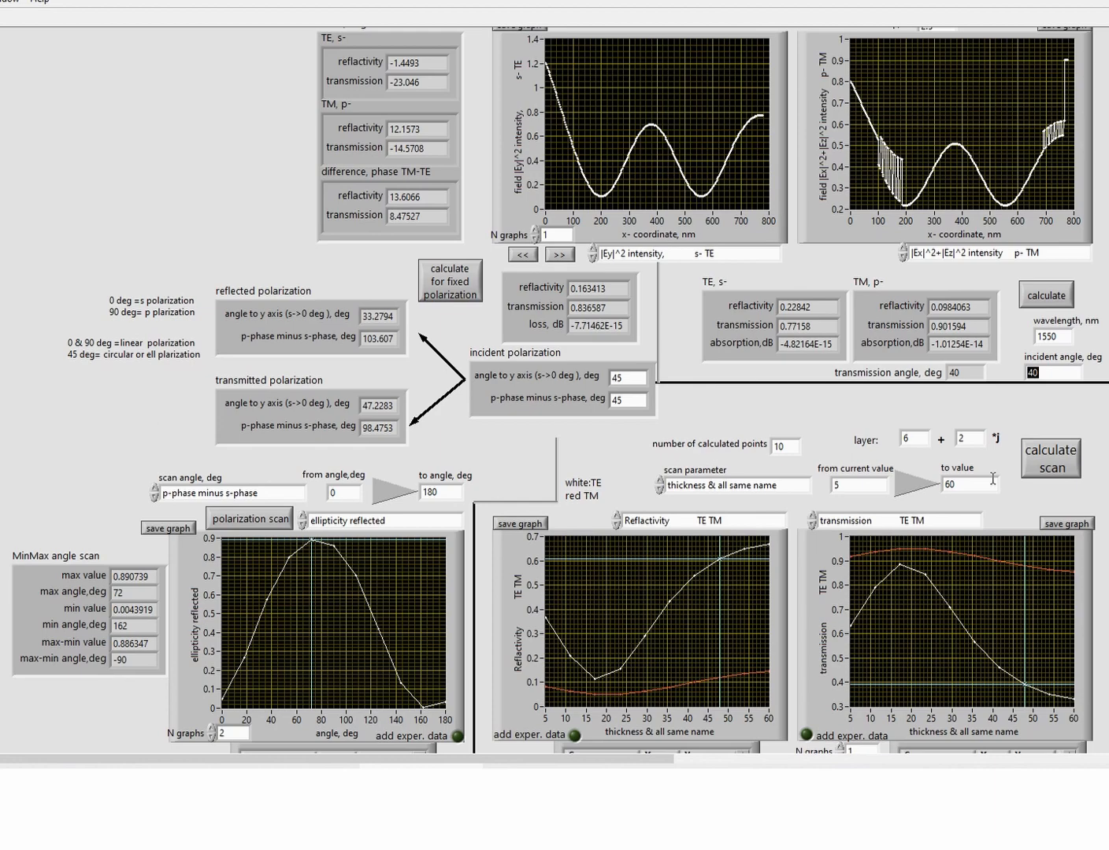
pyautogui.write('70')
pyautogui.click(1041, 298)
pyautogui.click(1044, 298)
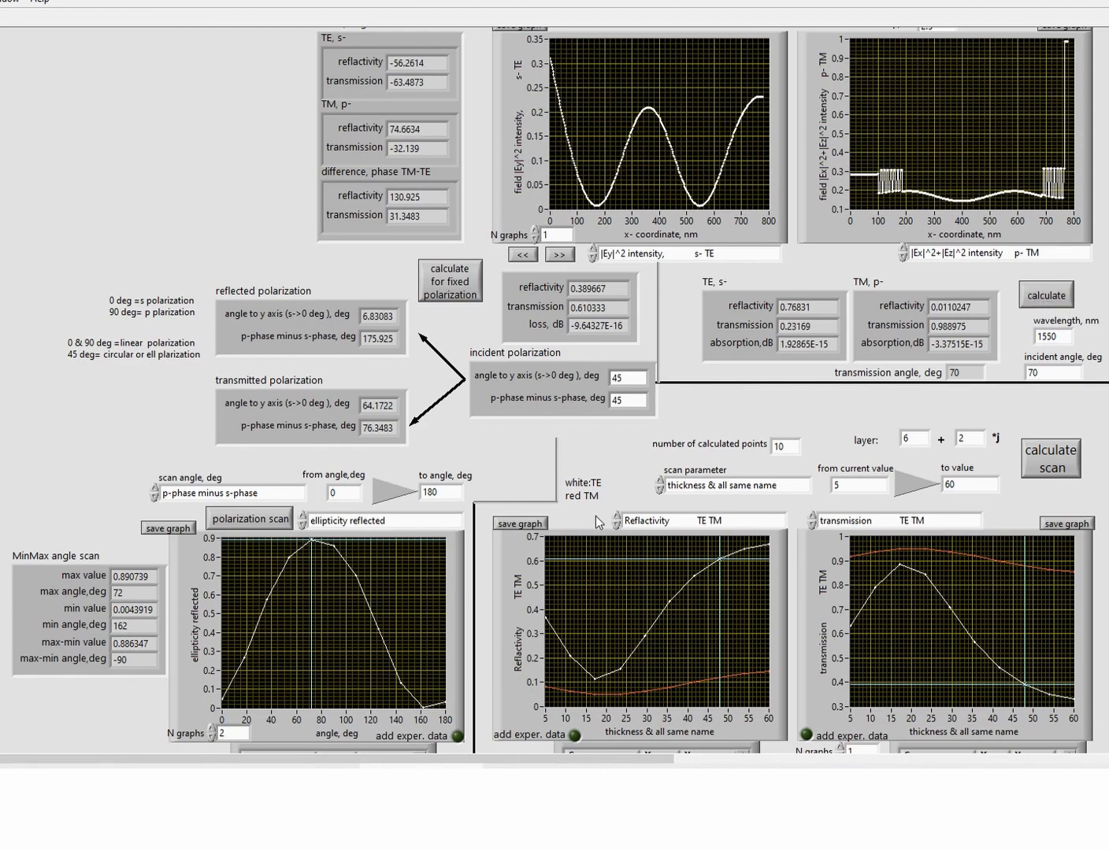
pyautogui.click(258, 520)
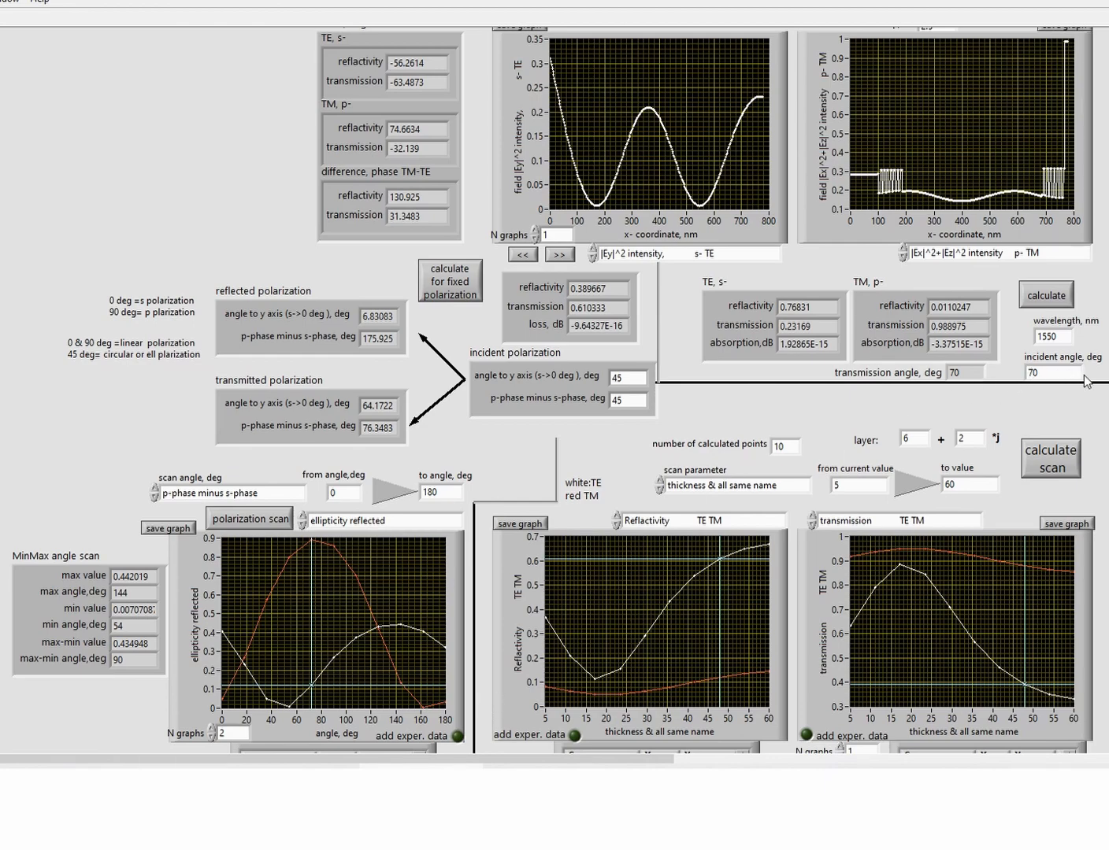
# Step: Export the data of the p-TM field intensity graph to the clipboard
pyautogui.scroll(-3, 1087, 382)
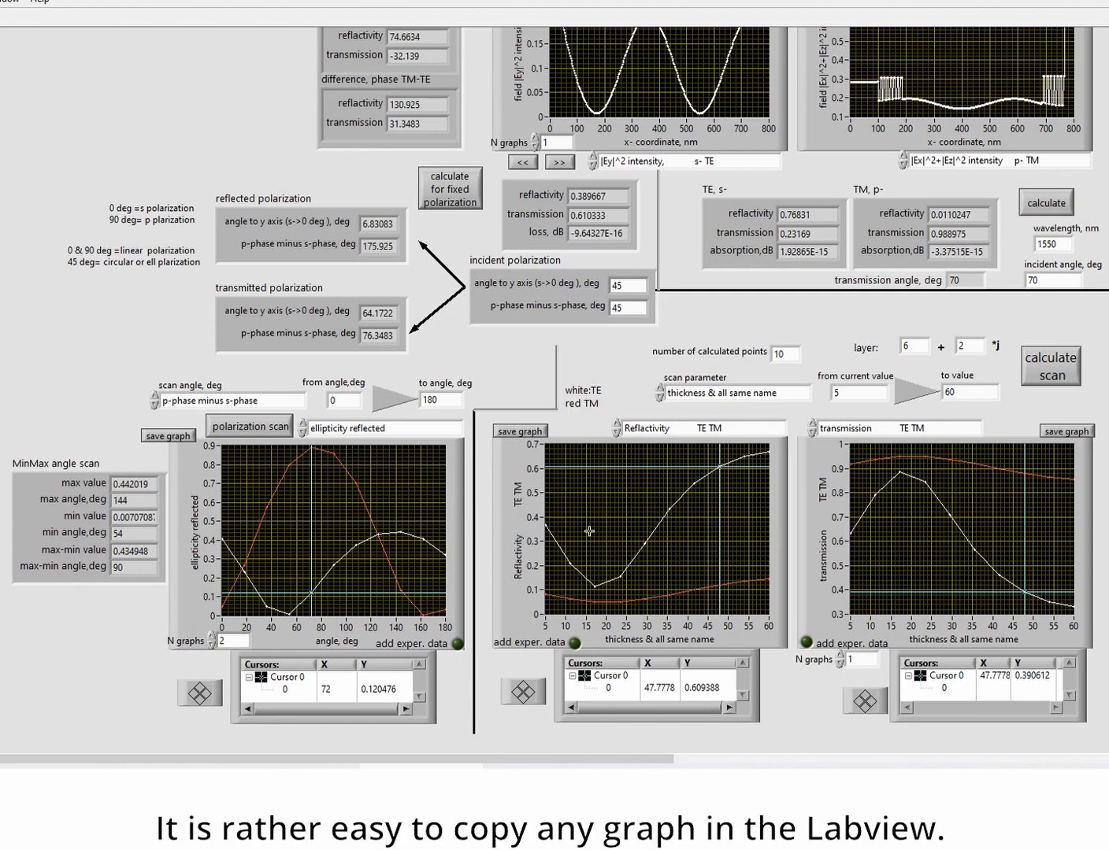
pyautogui.scroll(1, 594, 429)
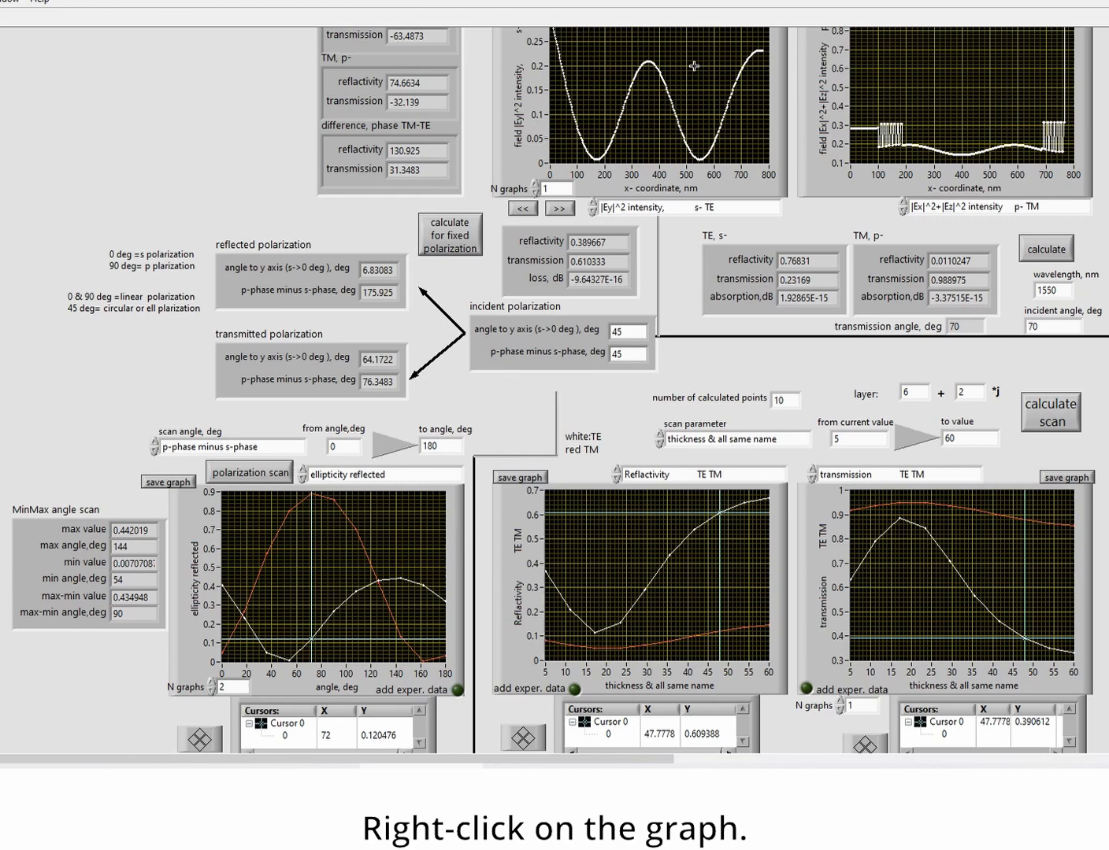
pyautogui.rightClick(652, 127)
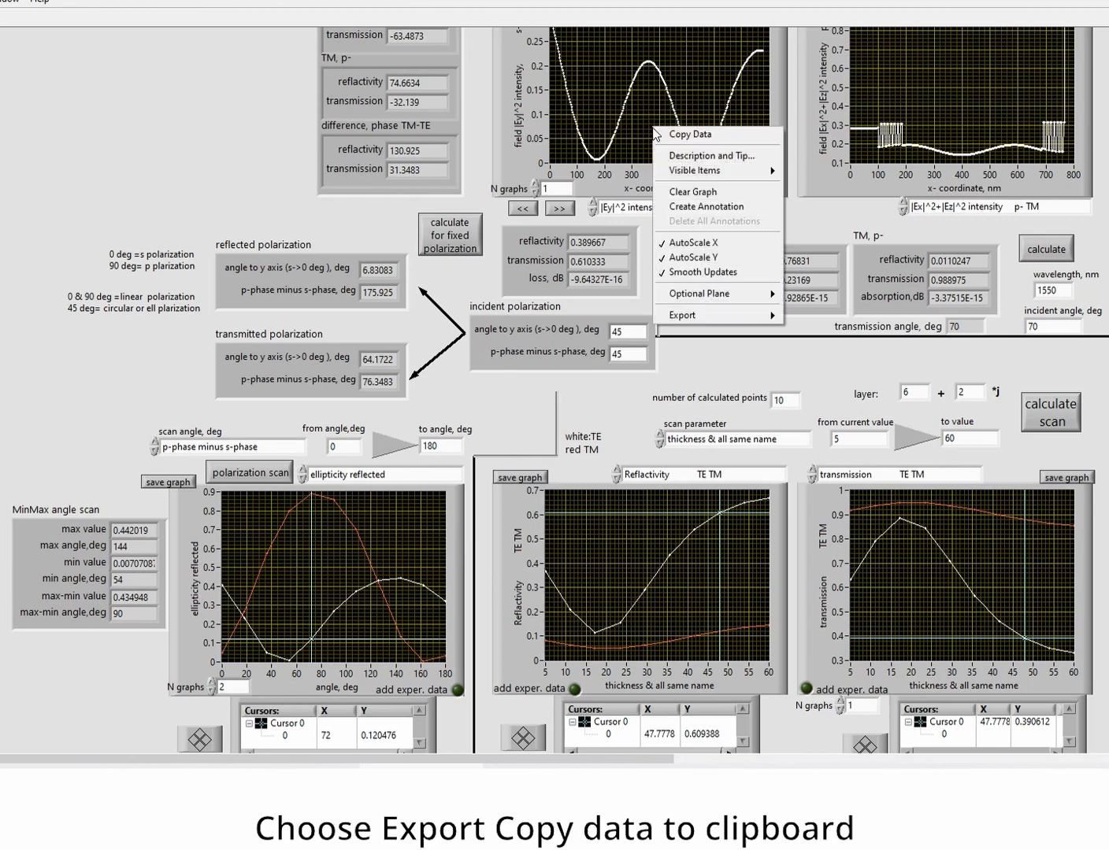
pyautogui.rightClick(897, 89)
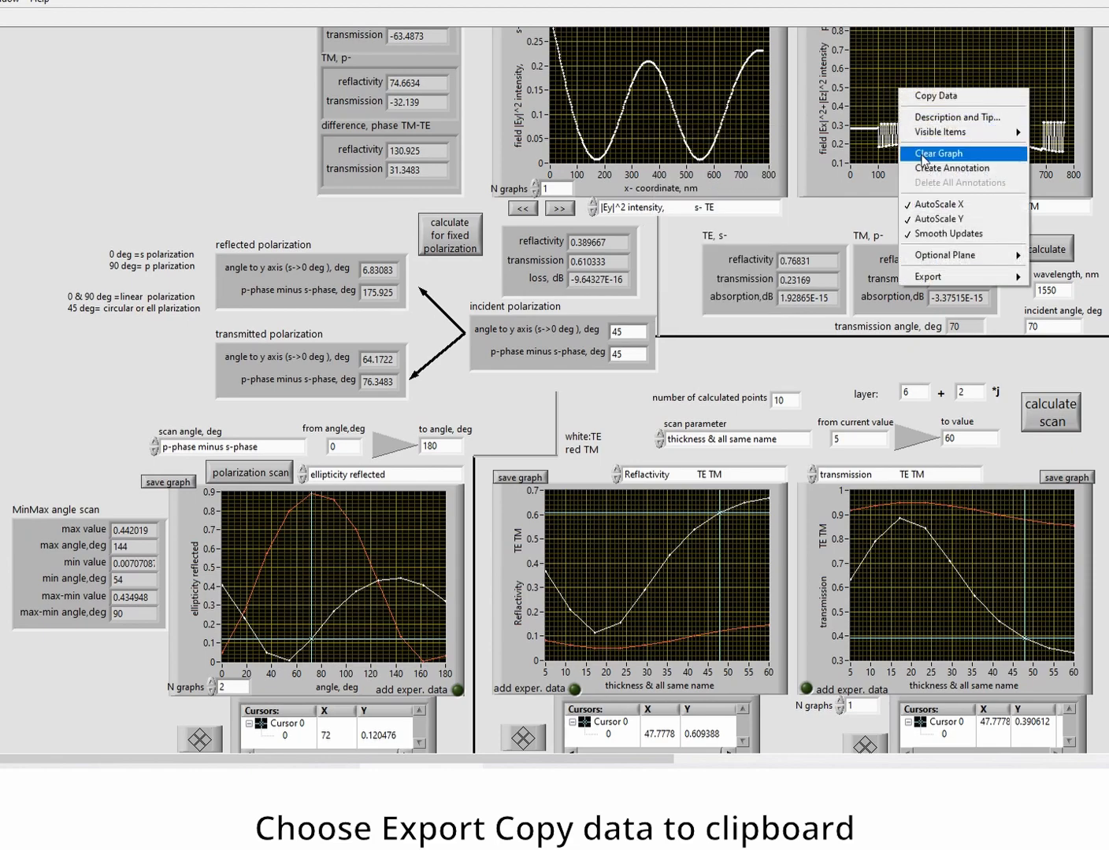
pyautogui.moveTo(943, 281)
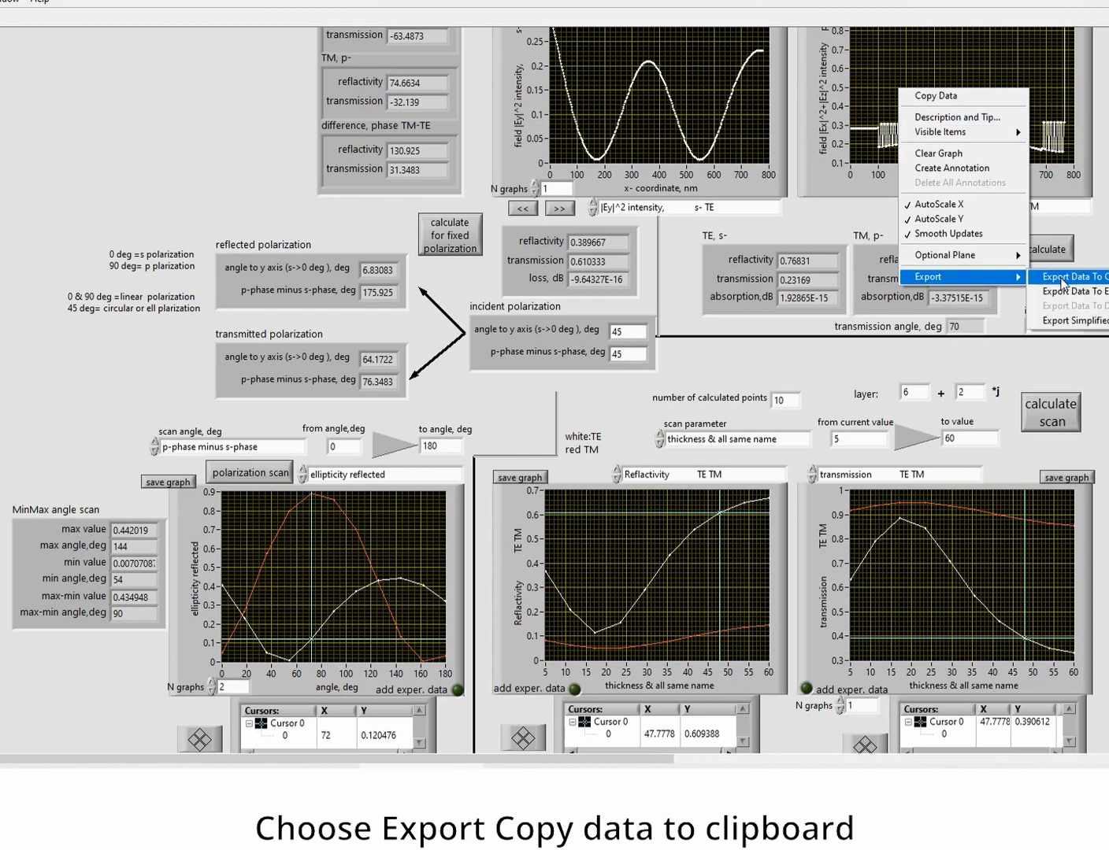
pyautogui.click(1061, 277)
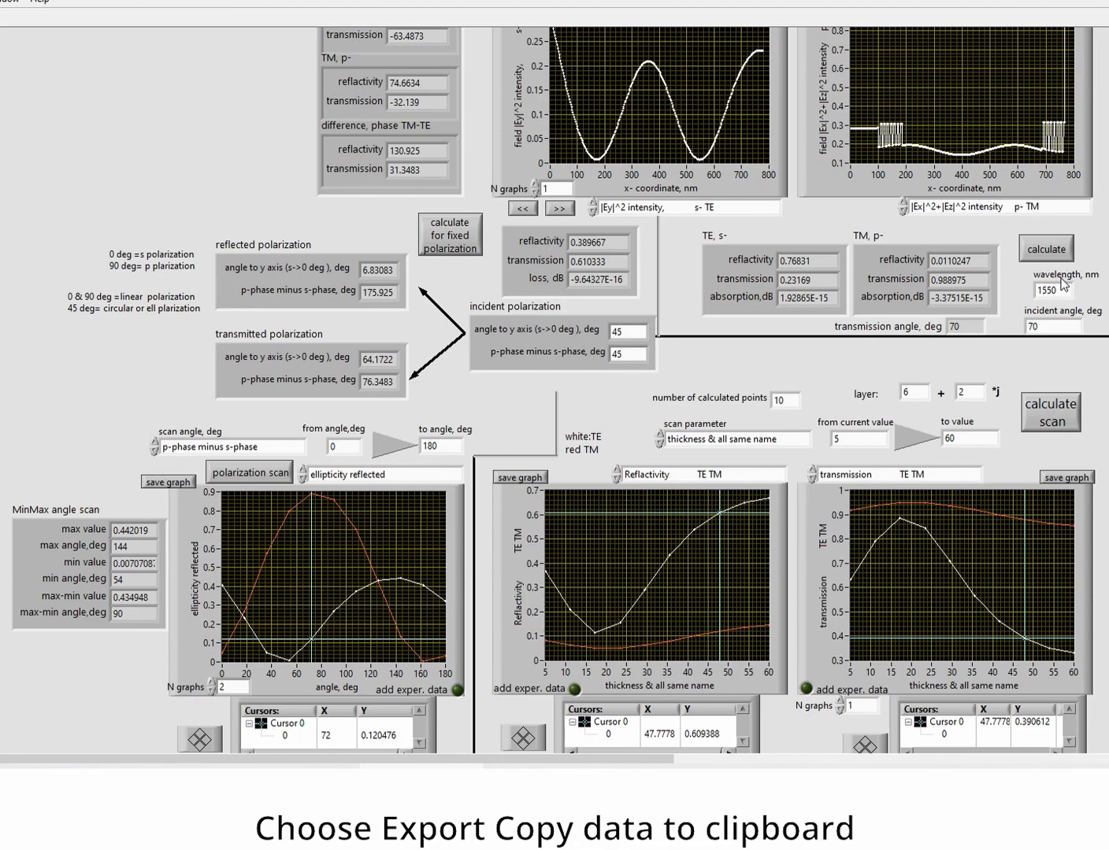
# Step: Switch to OriginPro, paste the copied data into Book1 from the first row of column A, and plot column B as a line graph
pyautogui.moveTo(545, 775)
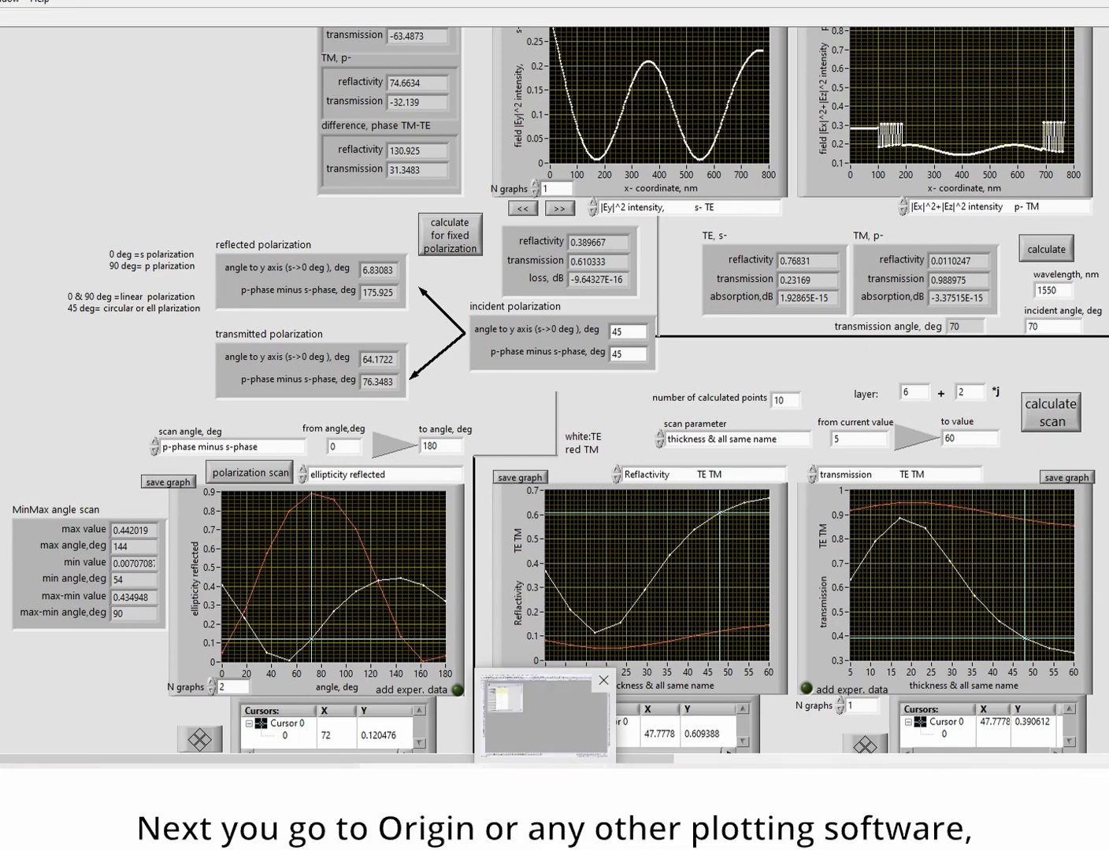
pyautogui.click(545, 718)
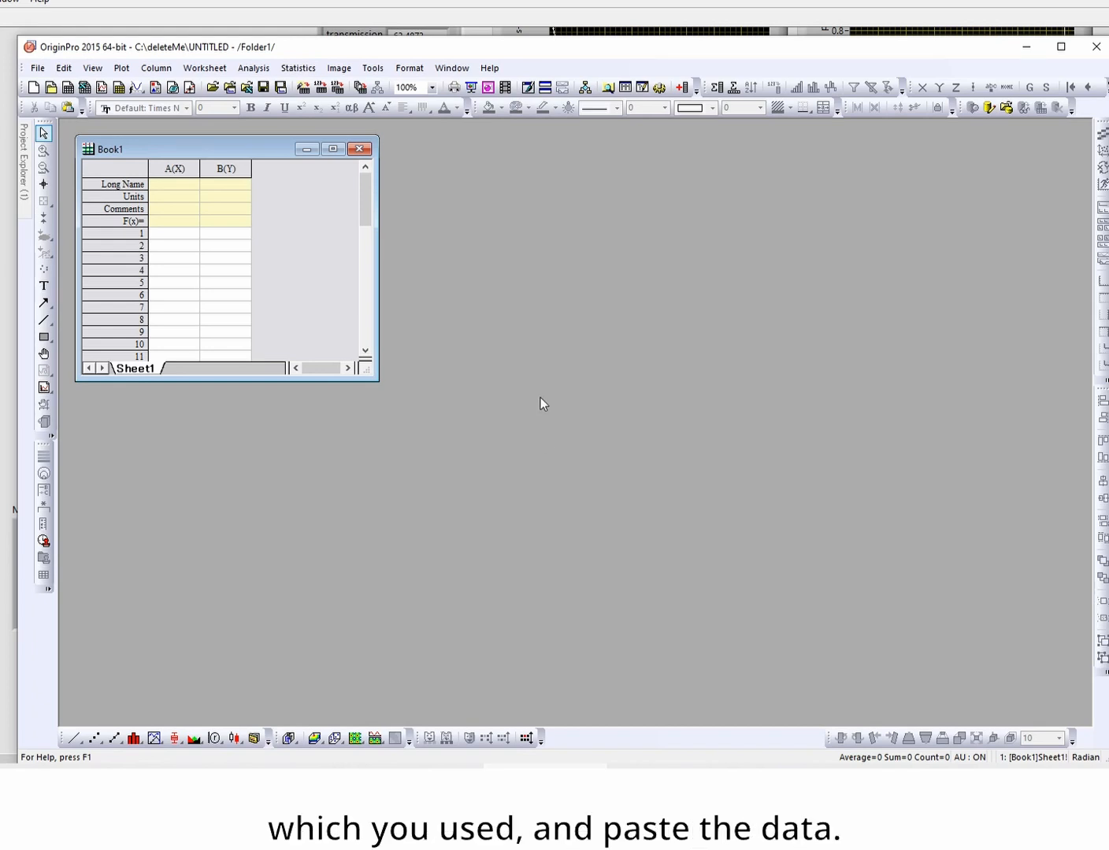
pyautogui.click(165, 236)
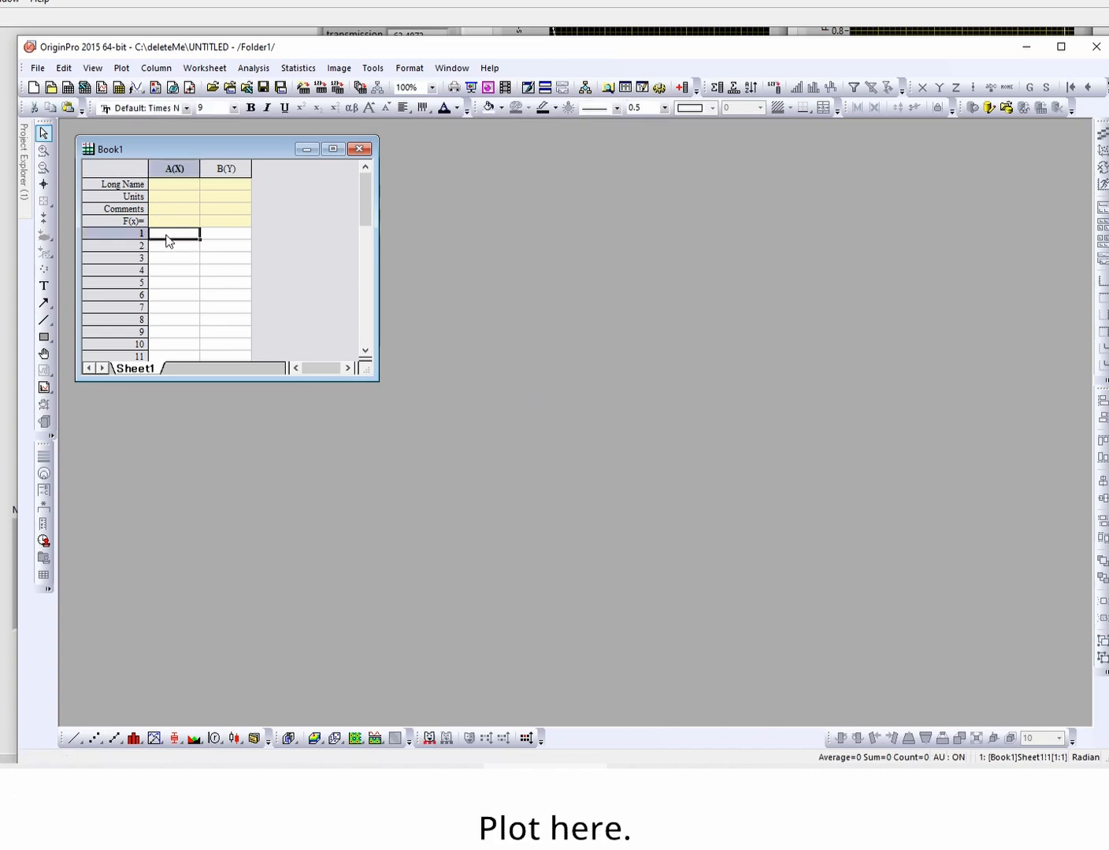
pyautogui.hotkey('ctrl', 'v')
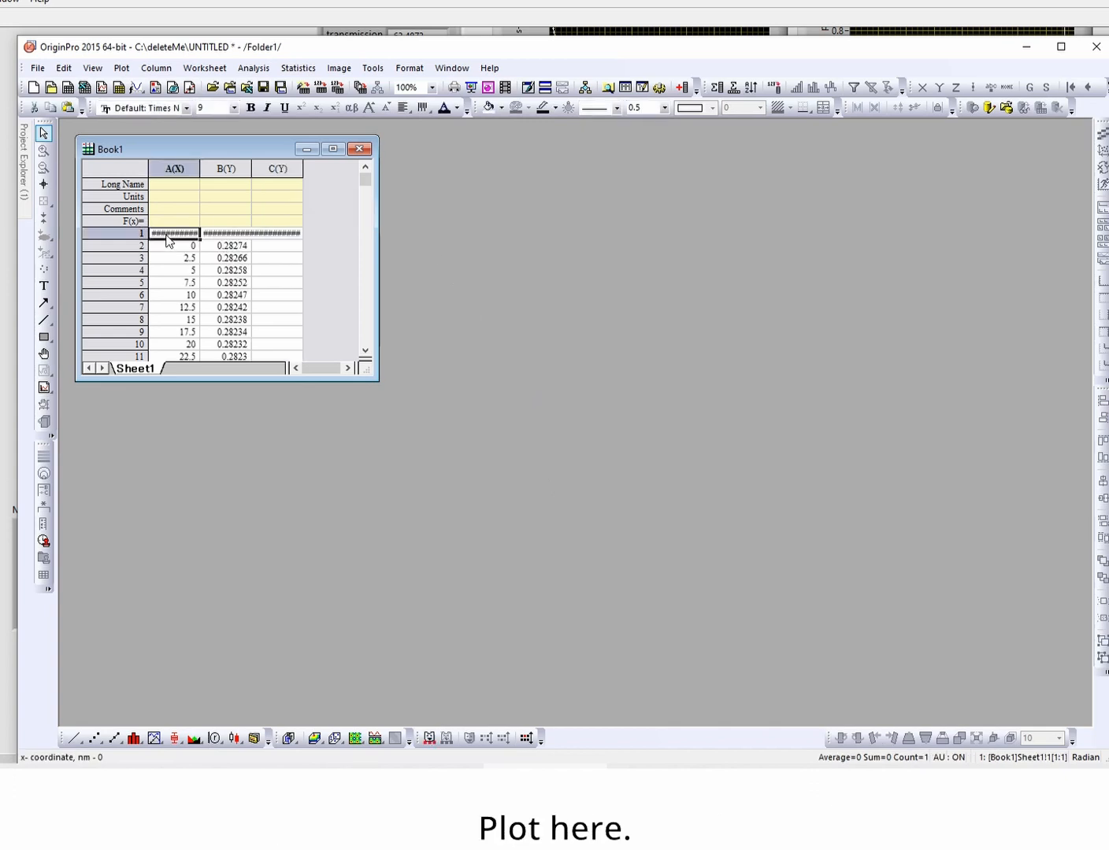
pyautogui.click(226, 169)
pyautogui.click(74, 738)
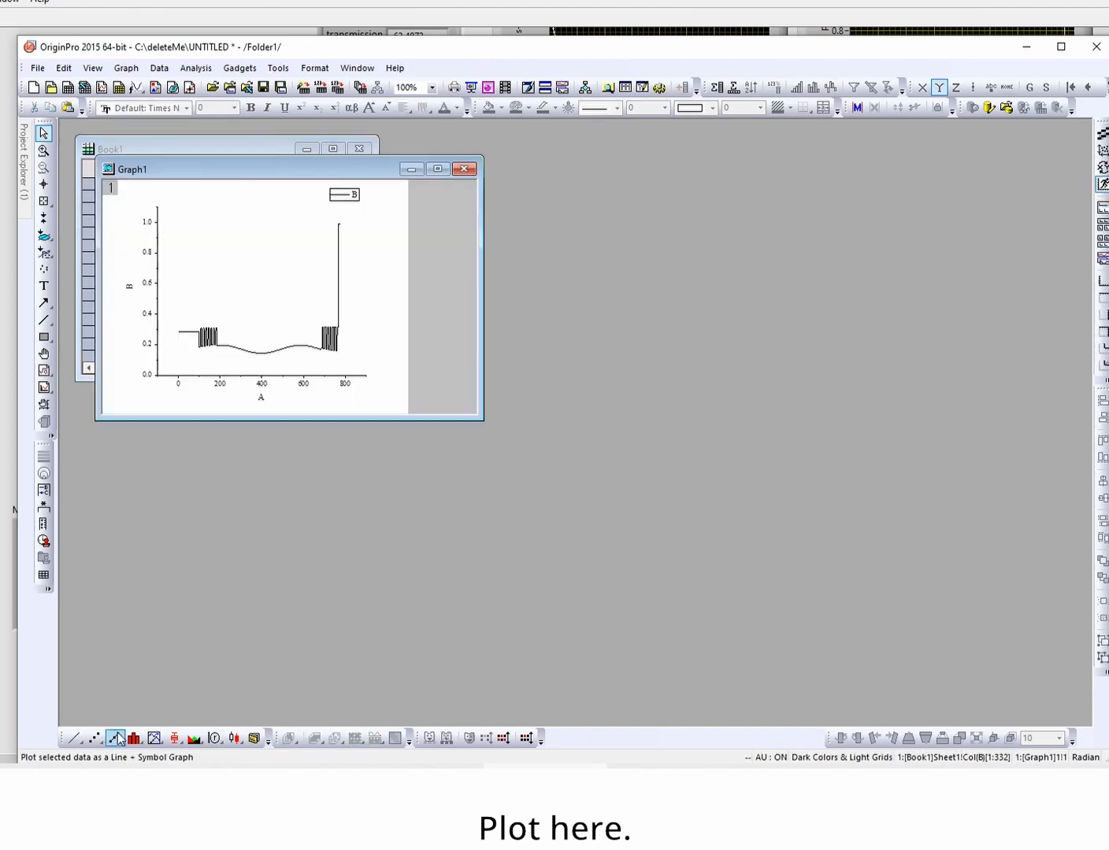
# Step: Move Graph1 clear of Book1, then switch to the thin-film calculator and export the two-curve ellipticity graph's data to the clipboard
pyautogui.moveTo(327, 173); pyautogui.dragTo(755, 187)
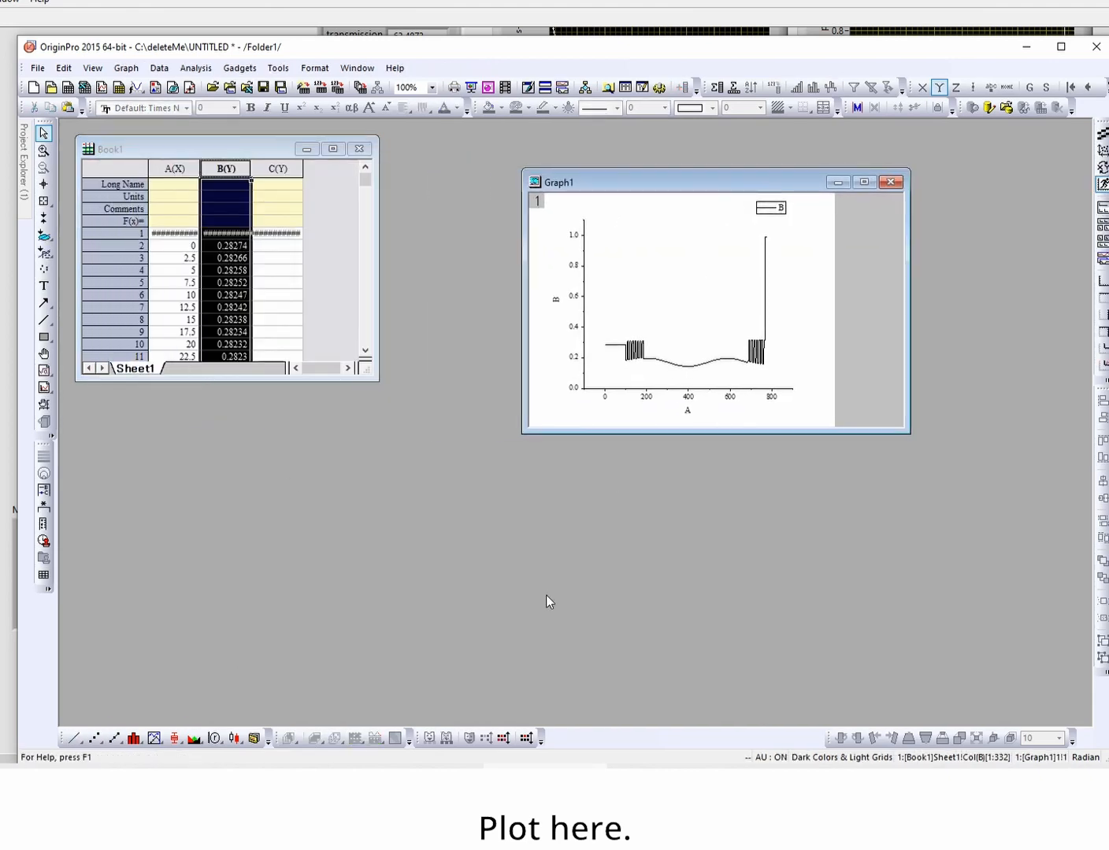
pyautogui.hotkey('alt', 'Tab')
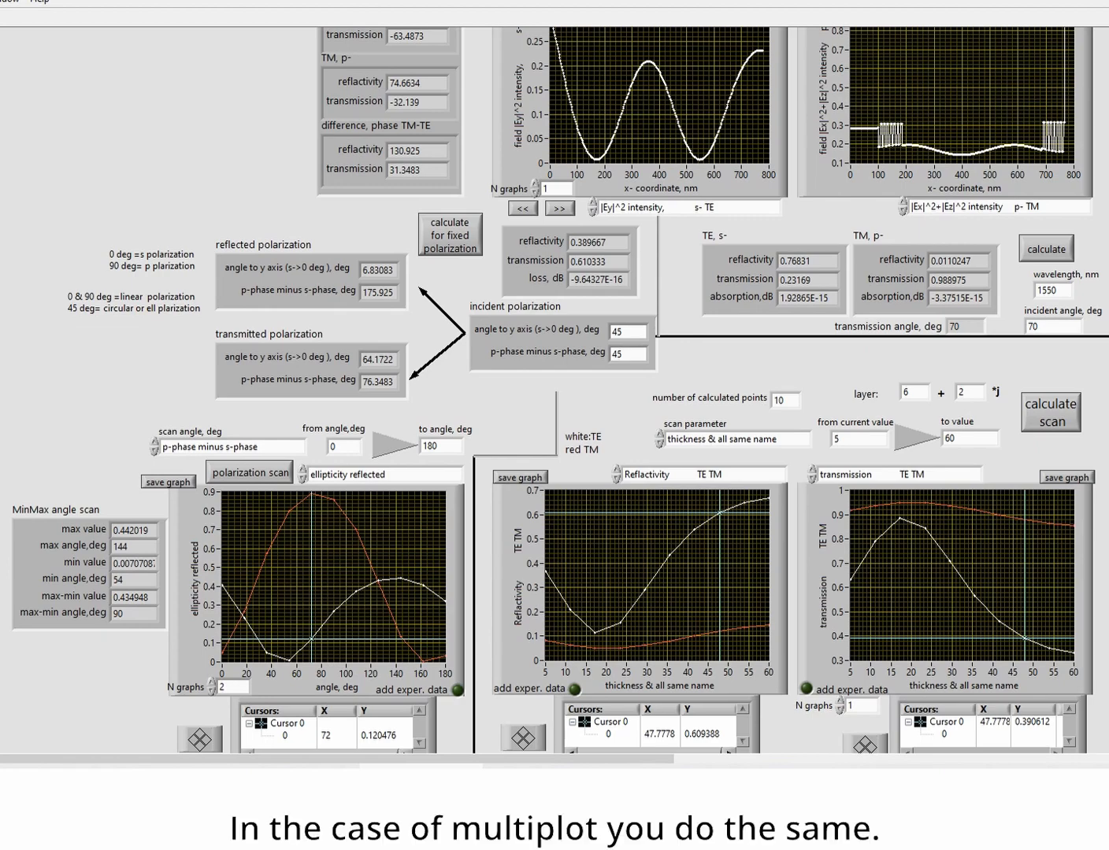
pyautogui.rightClick(359, 544)
pyautogui.moveTo(437, 733)
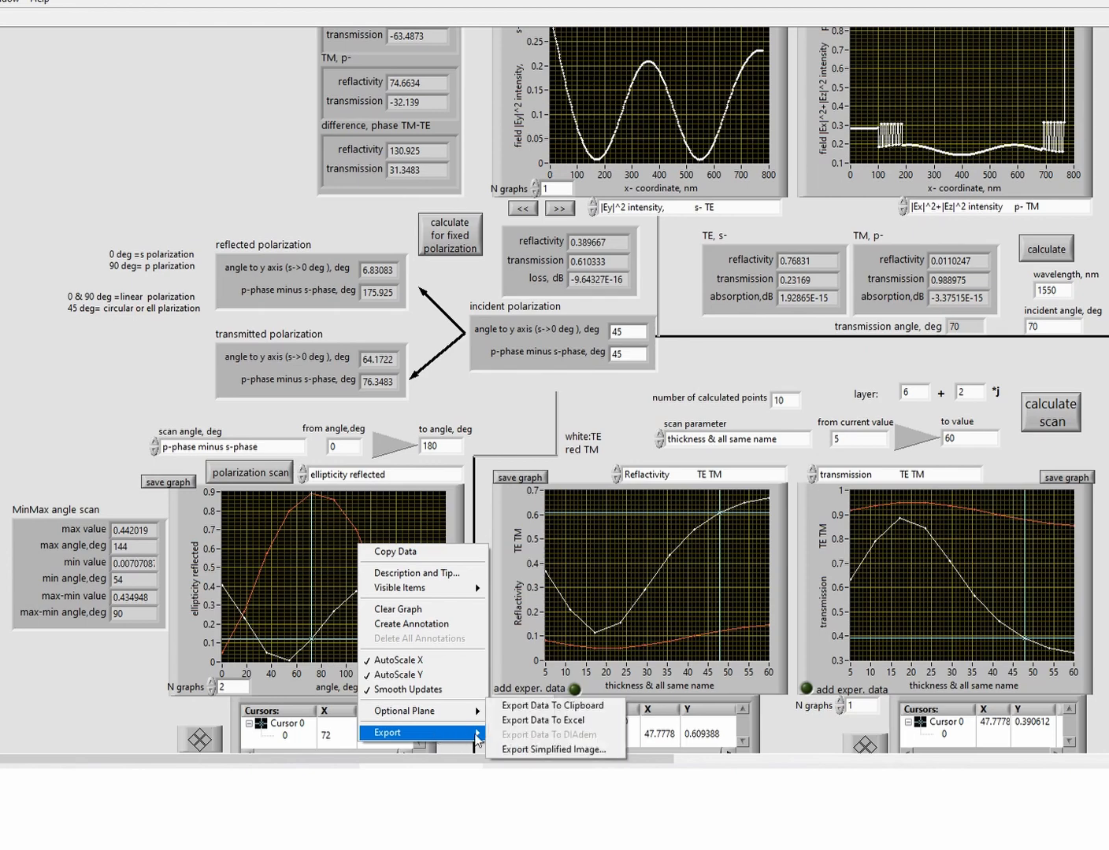
pyautogui.click(558, 712)
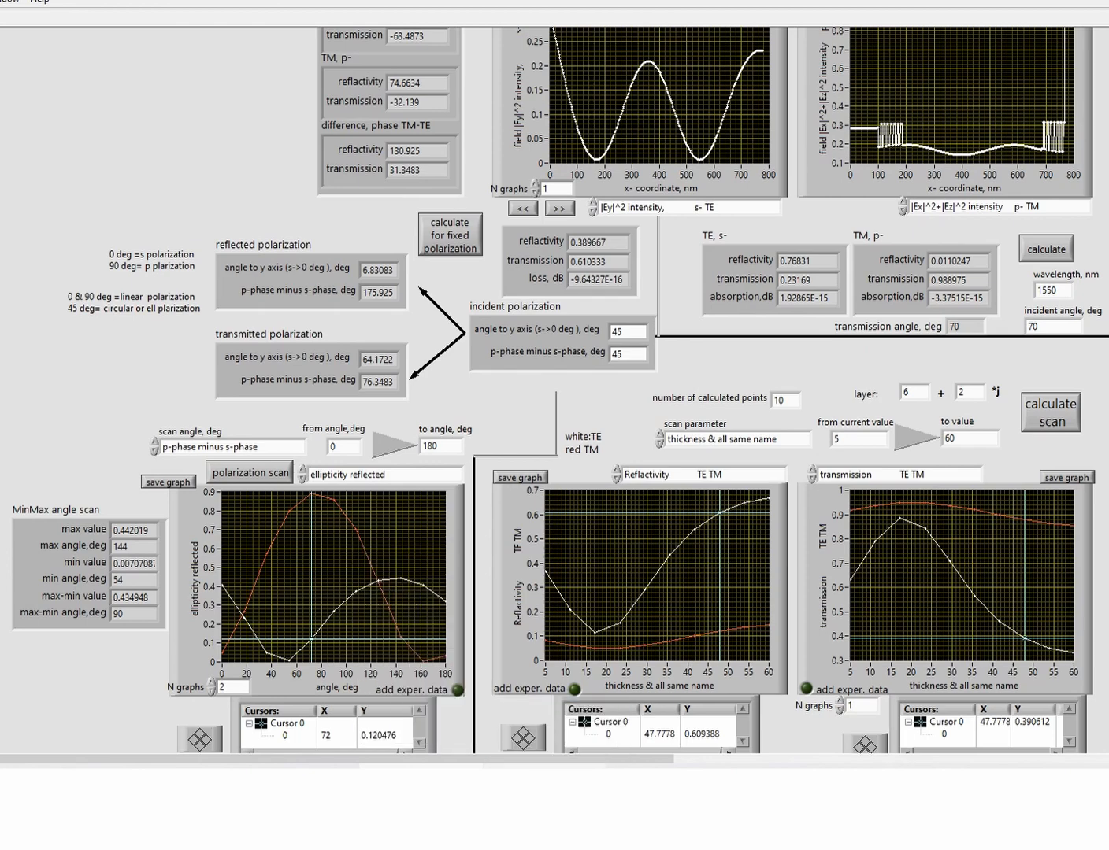
# Step: Switch to OriginPro, paste the copied data into a new workbook from the first row of column A, and widen its window
pyautogui.click(540, 776)
pyautogui.click(61, 86)
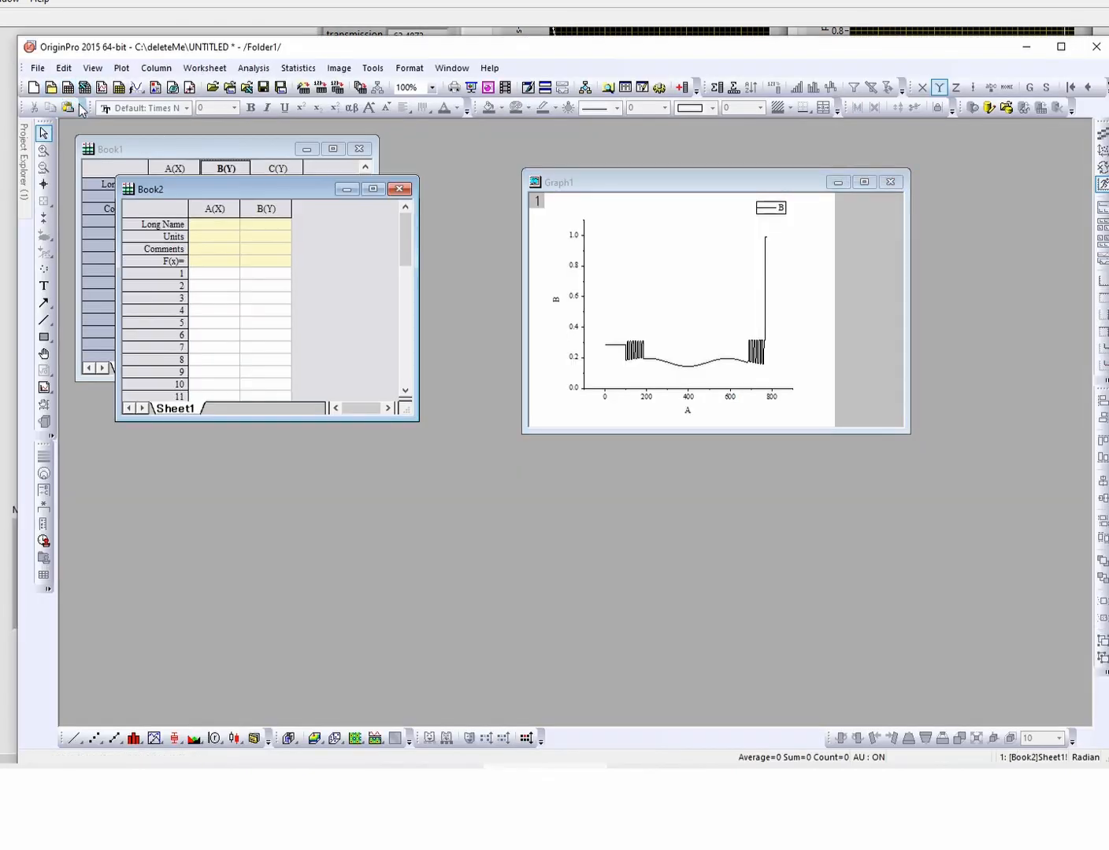
pyautogui.click(221, 272)
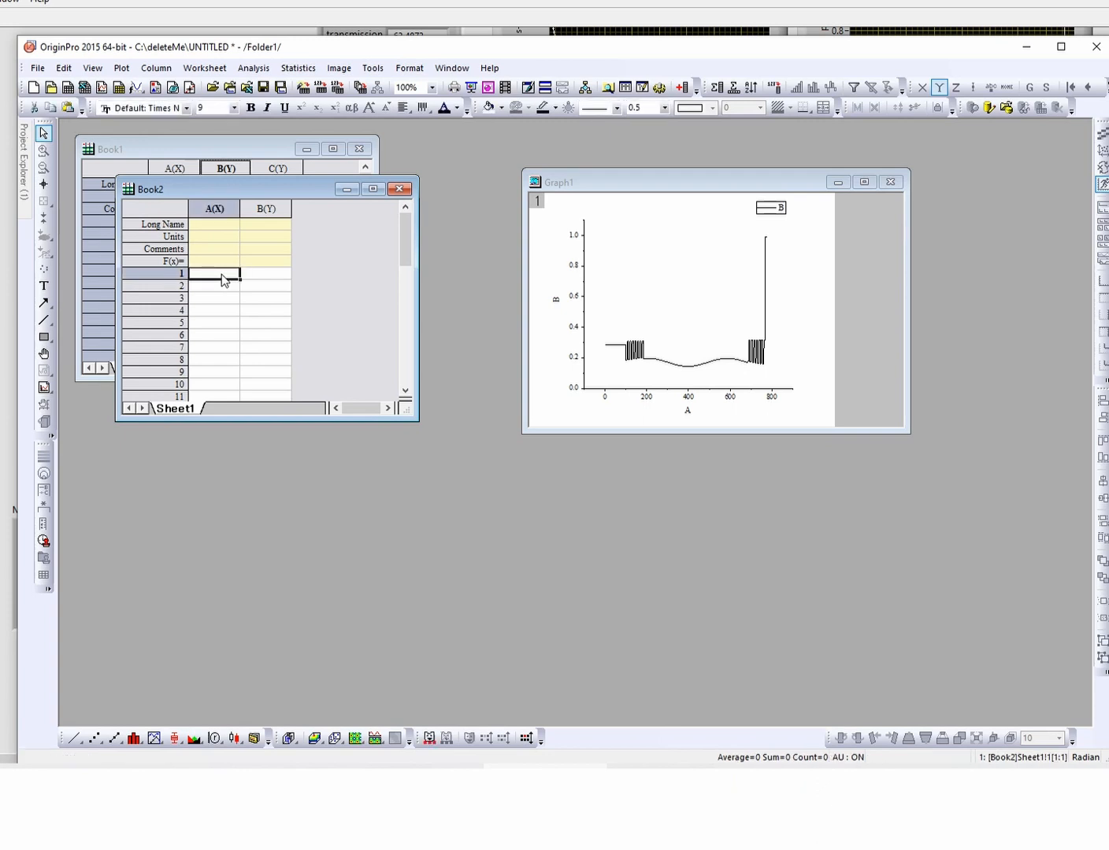
pyautogui.hotkey('ctrl', 'v')
pyautogui.moveTo(422, 318); pyautogui.dragTo(663, 319)
# Step: Designate column C of Book2 as X and plot columns B and D together as a line graph
pyautogui.click(319, 209)
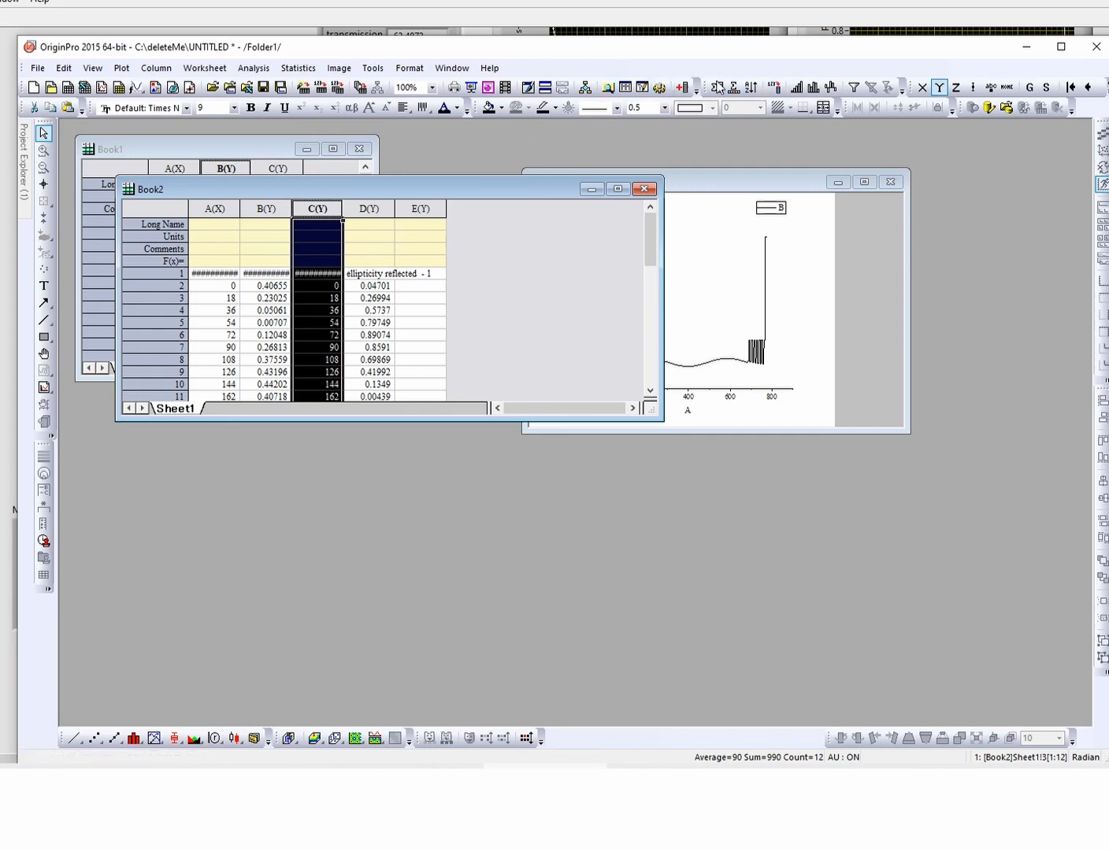
pyautogui.click(923, 87)
pyautogui.click(248, 211)
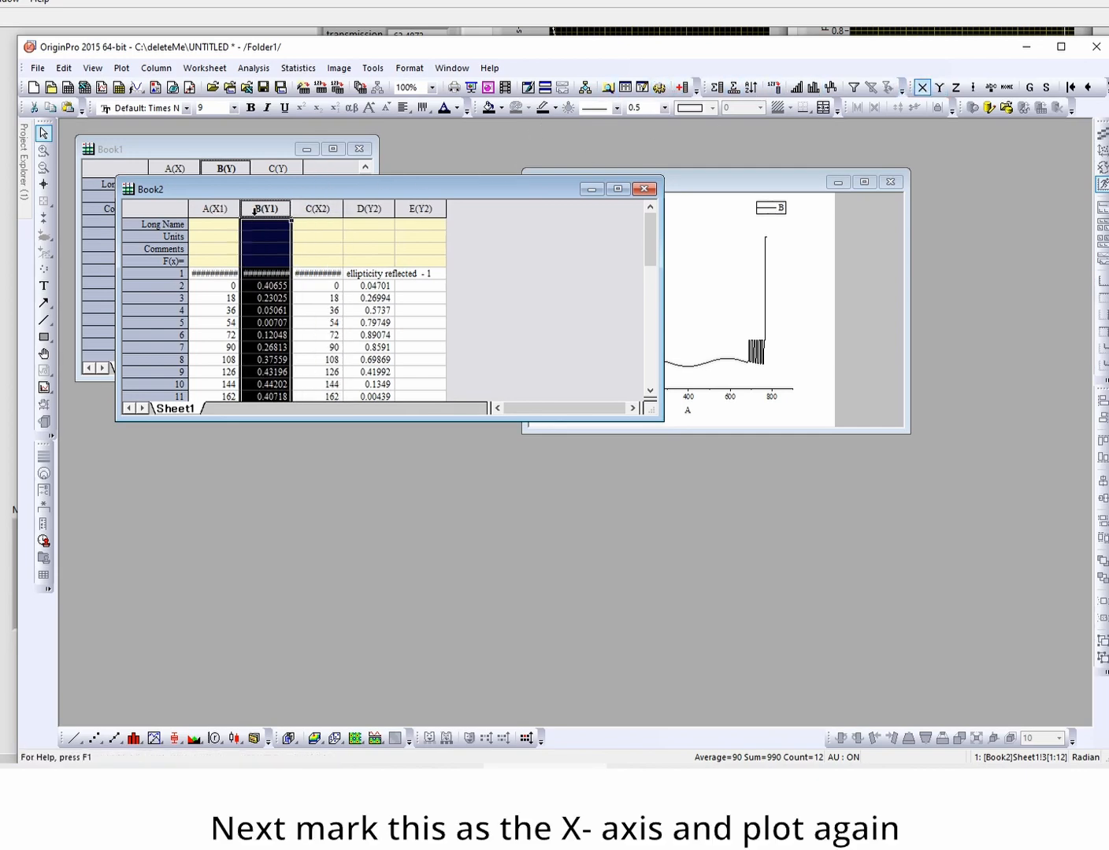
pyautogui.keyDown('shift'); pyautogui.click(368, 208); pyautogui.keyUp('shift')
pyautogui.click(265, 208)
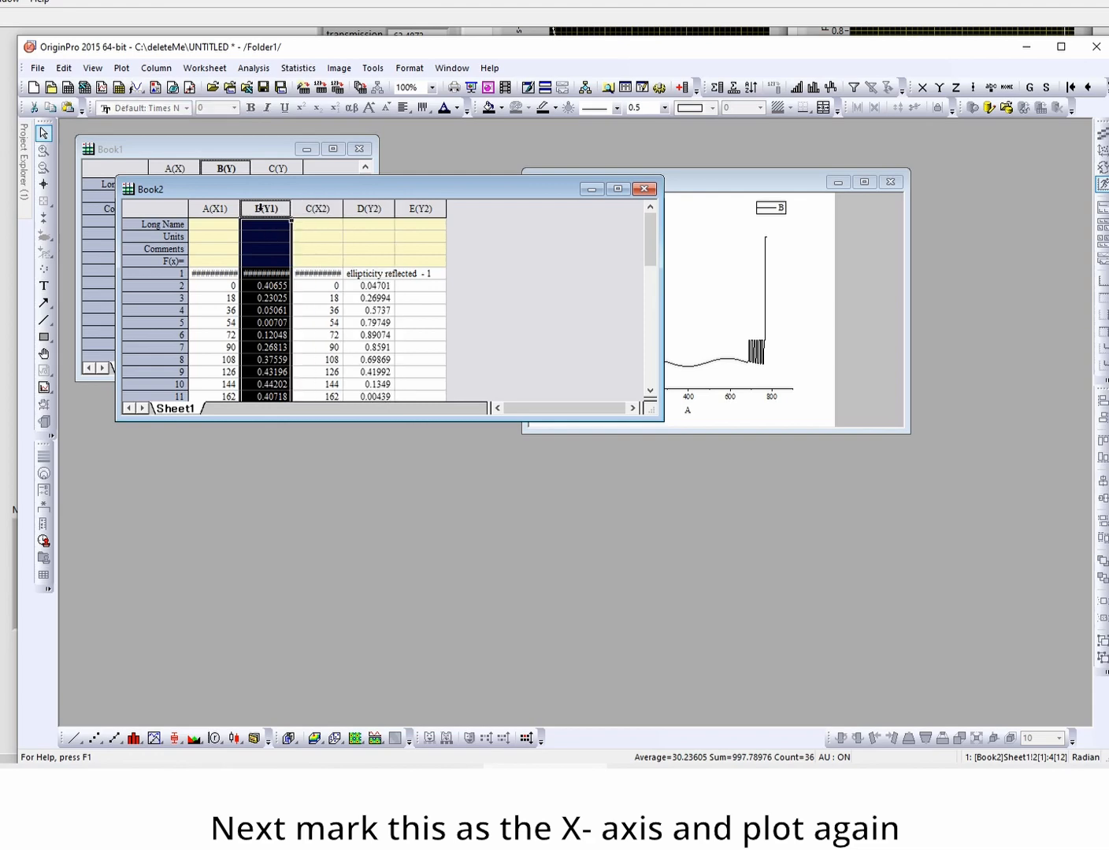
pyautogui.keyDown('ctrl'); pyautogui.click(377, 208); pyautogui.keyUp('ctrl')
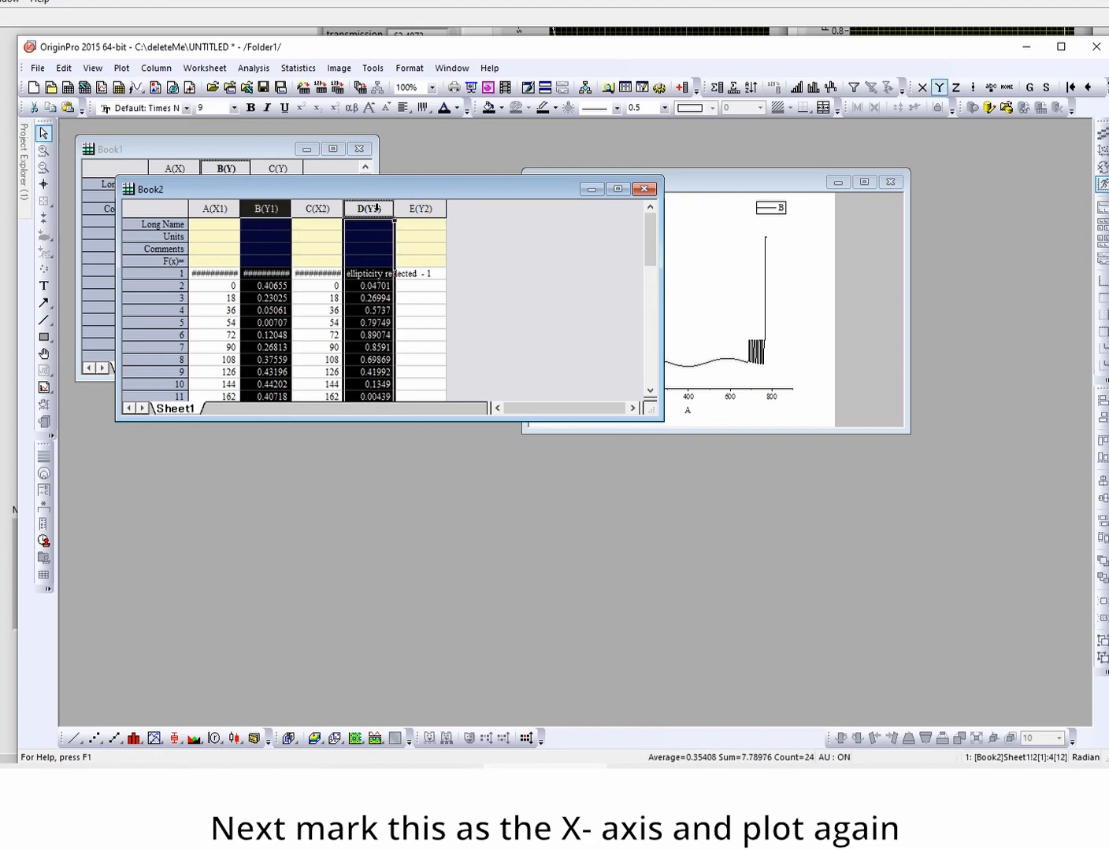
pyautogui.click(74, 739)
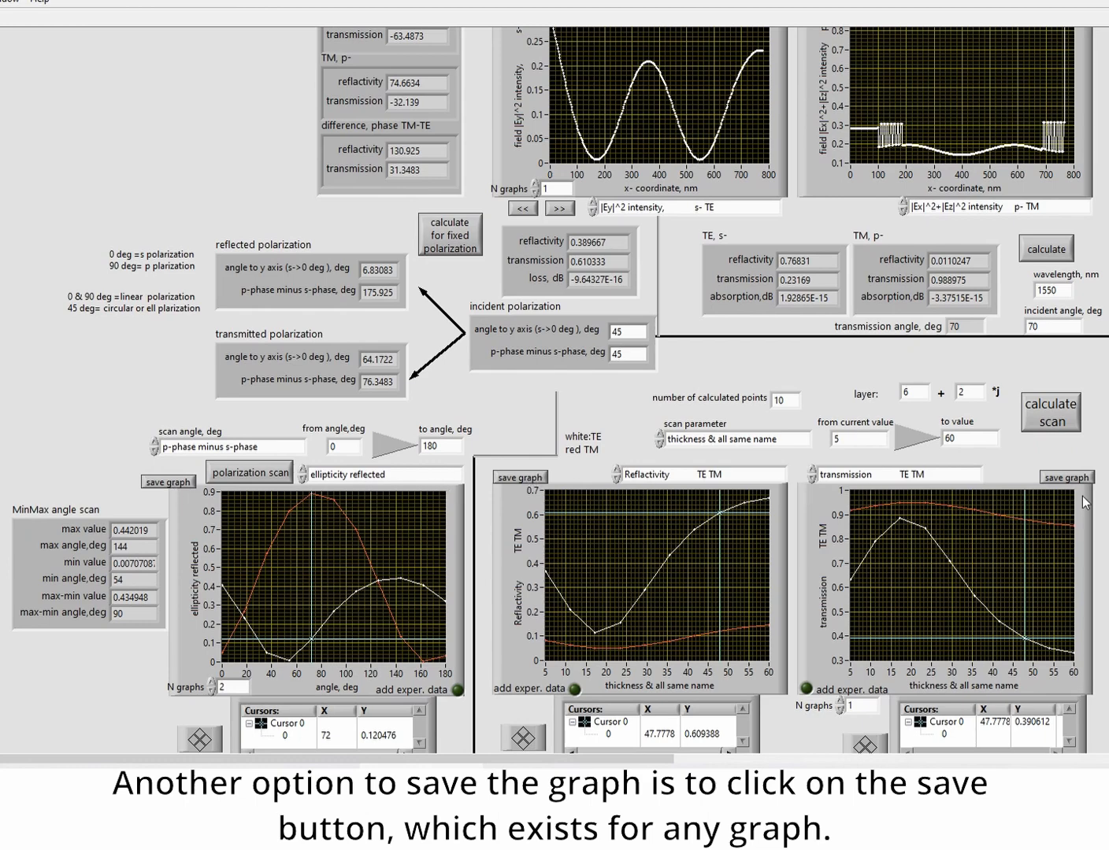
# Step: Switch to the thin-film calculator and save the ellipticity reflected graph in the myData folder as MyDataTest
pyautogui.scroll(3, 945, 375)
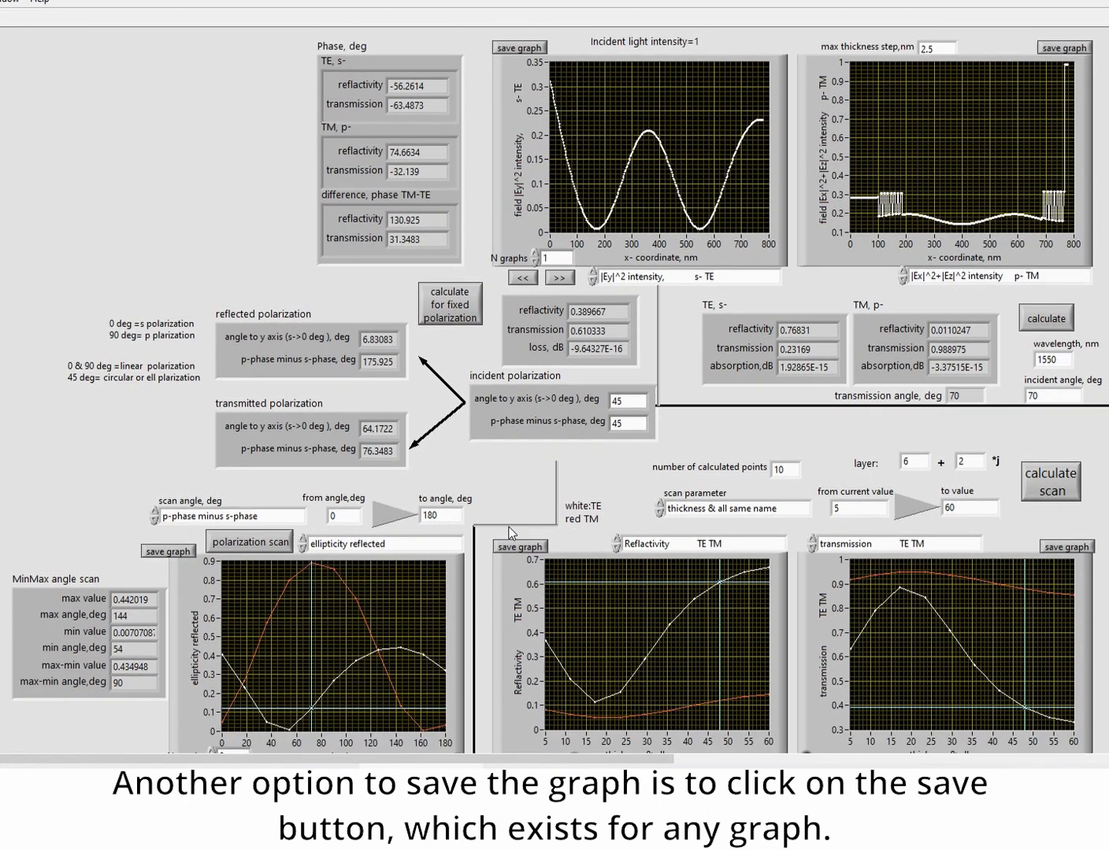
pyautogui.scroll(-3, 508, 533)
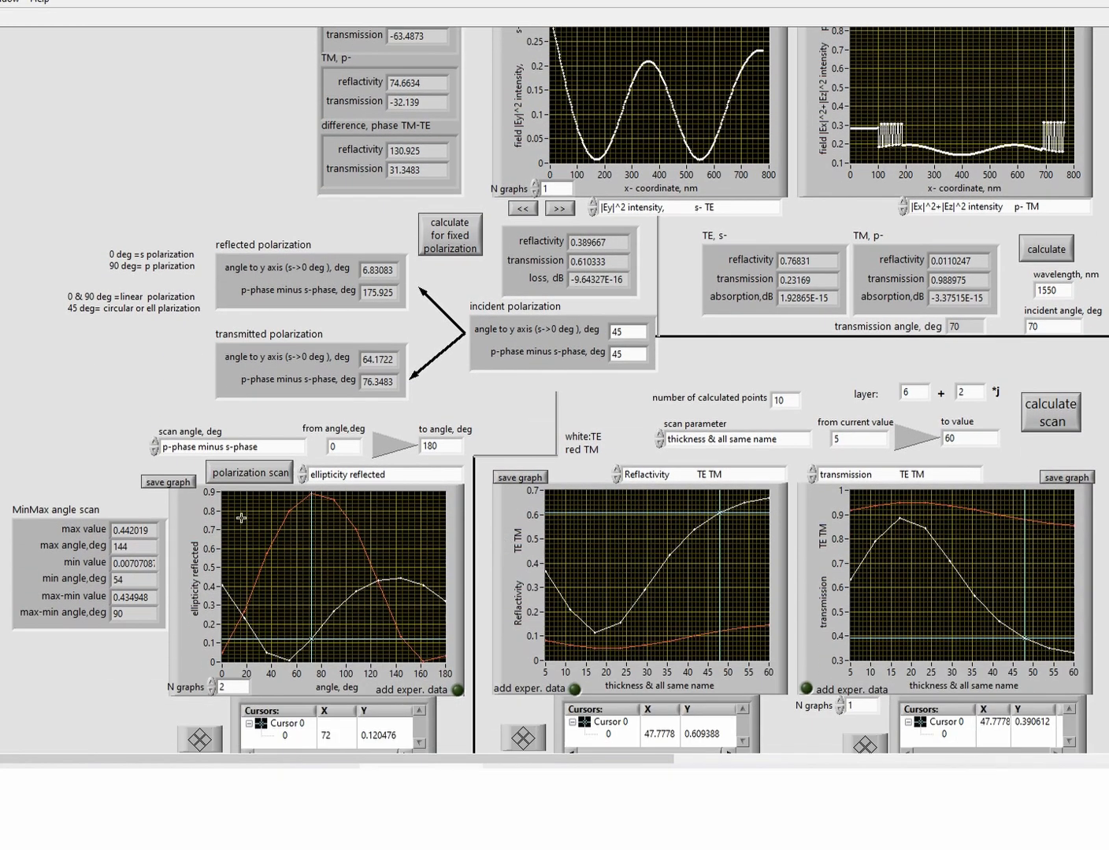
pyautogui.click(163, 483)
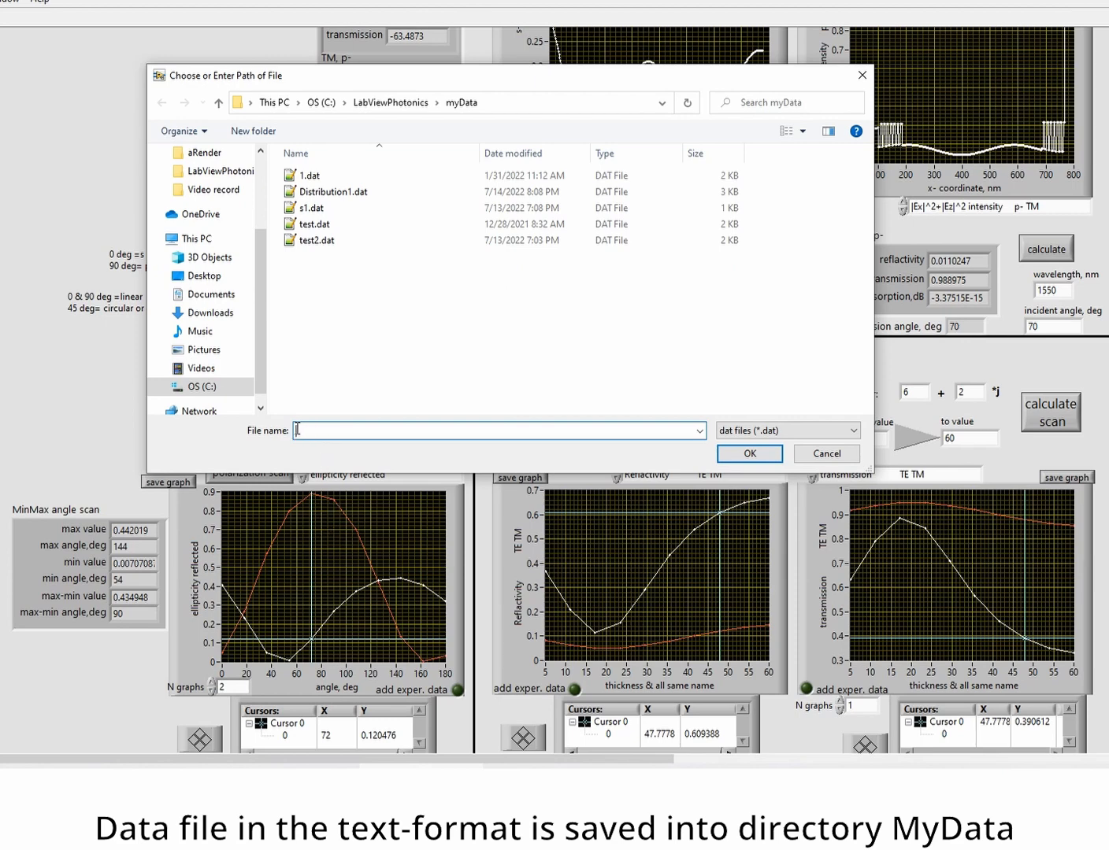
pyautogui.write('MyDataTest')
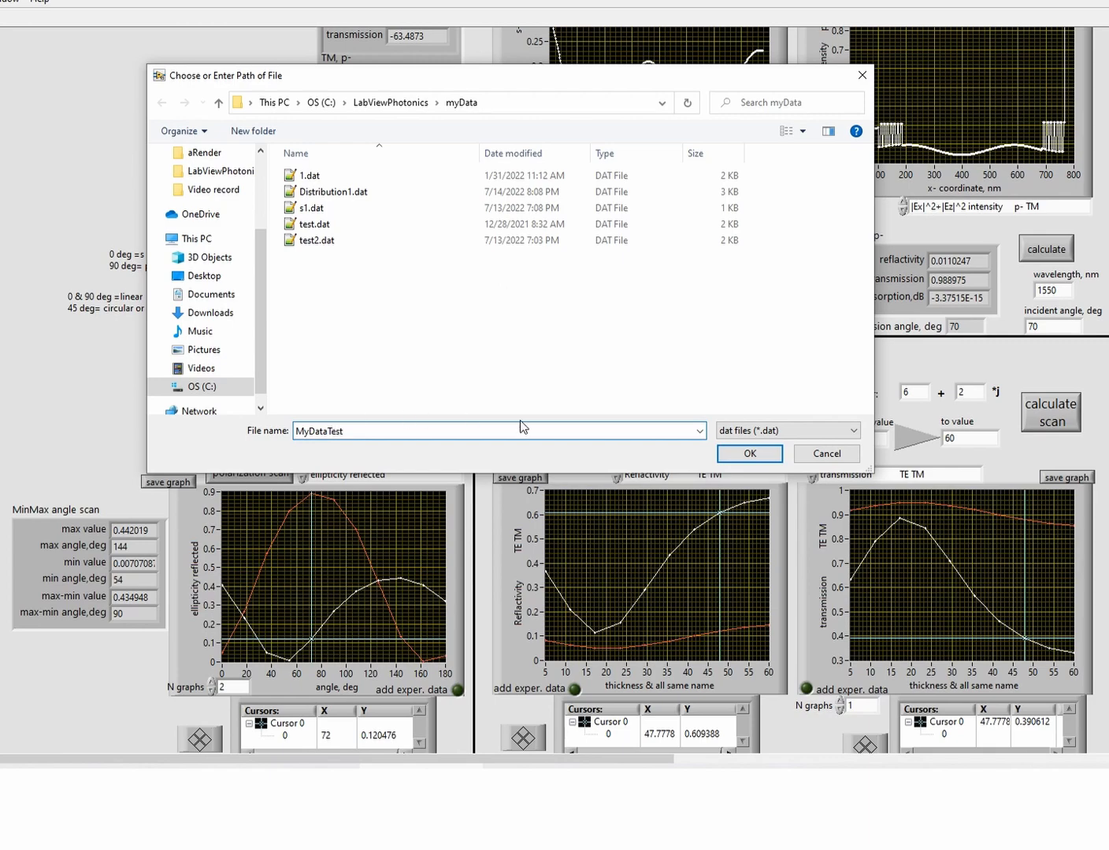
pyautogui.click(749, 454)
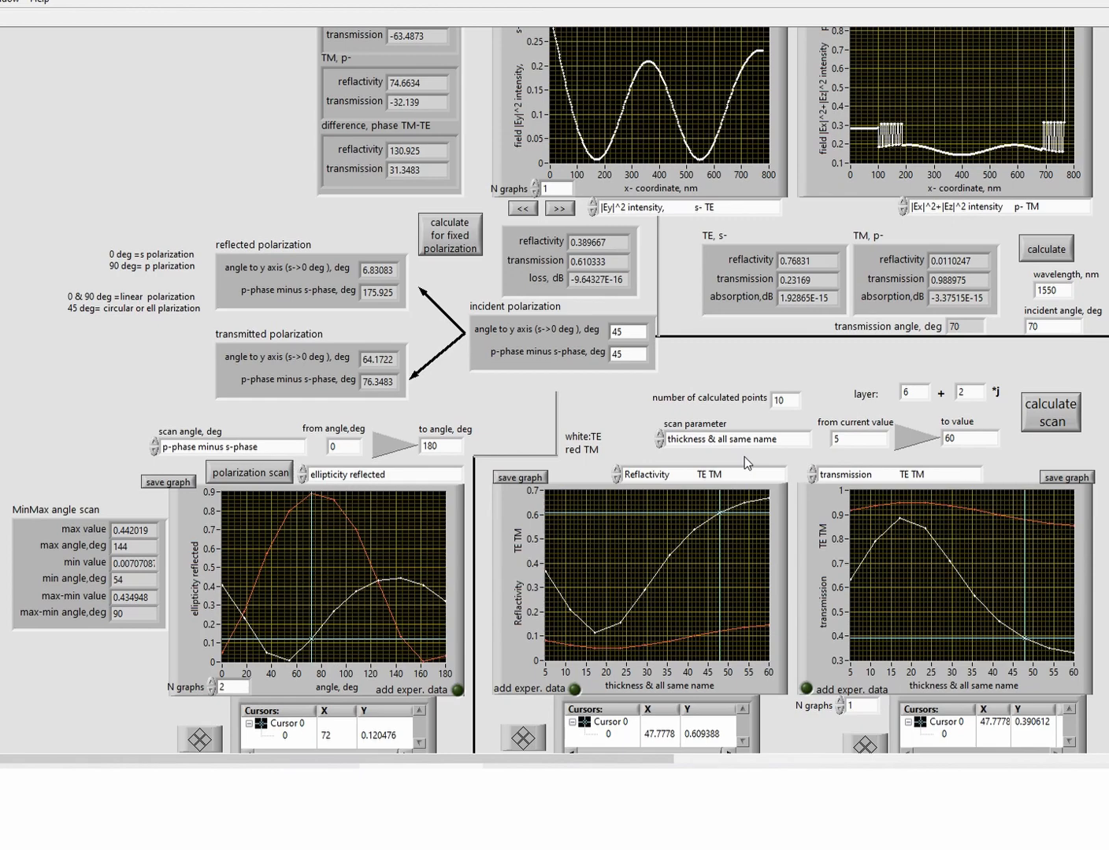
# Step: Save the s-TE field intensity graph in the myData folder as distribution2
pyautogui.scroll(2, 719, 464)
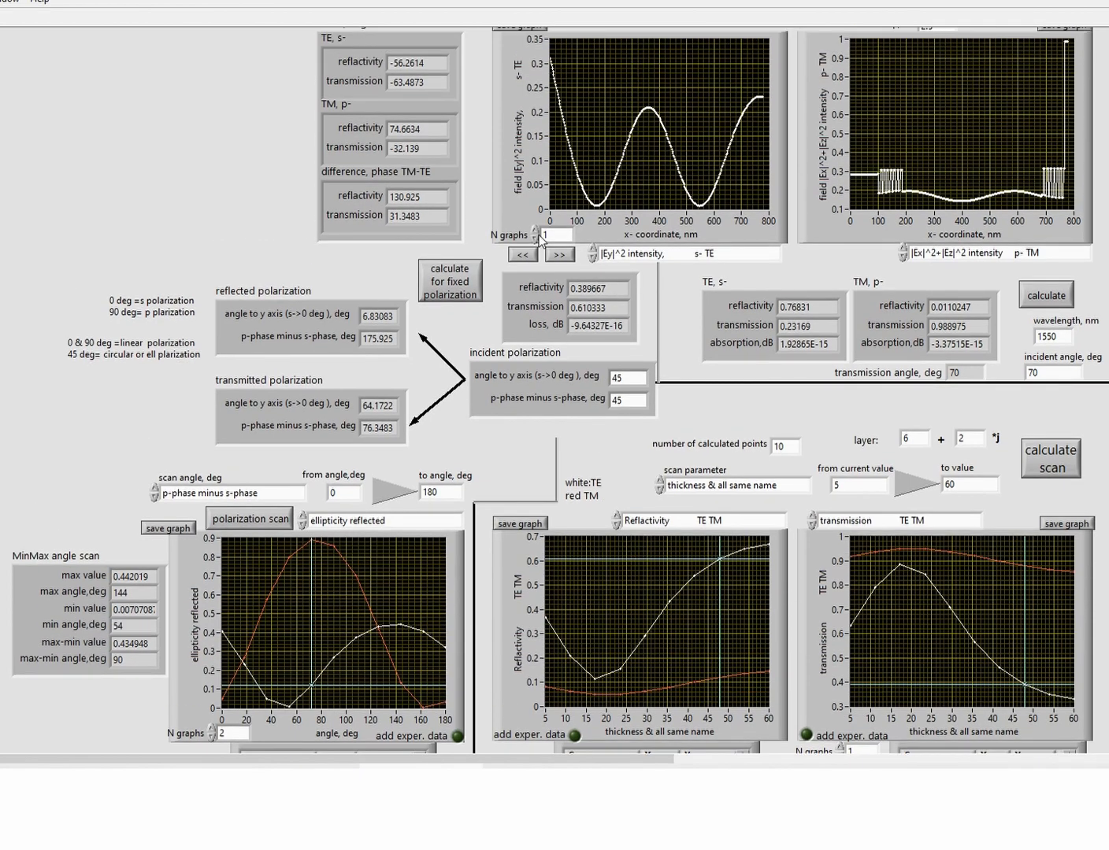
pyautogui.scroll(3, 595, 186)
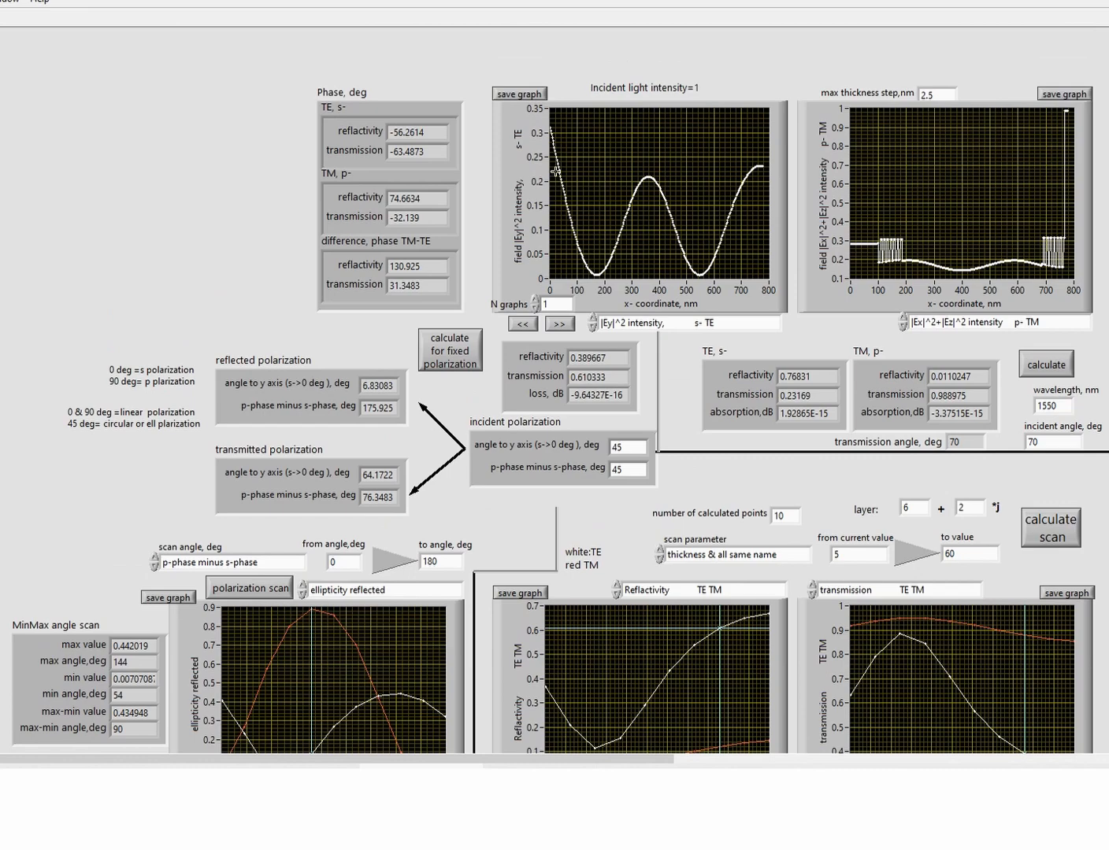
pyautogui.click(529, 95)
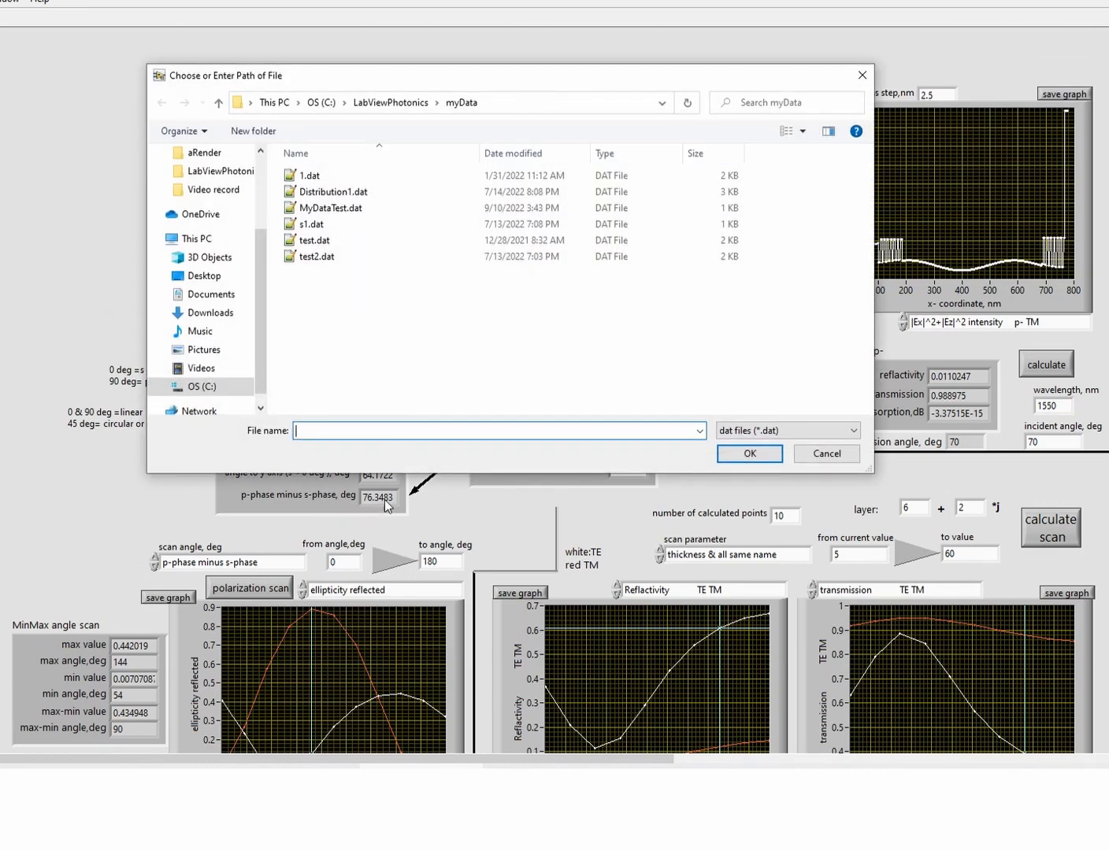
pyautogui.write('dis')
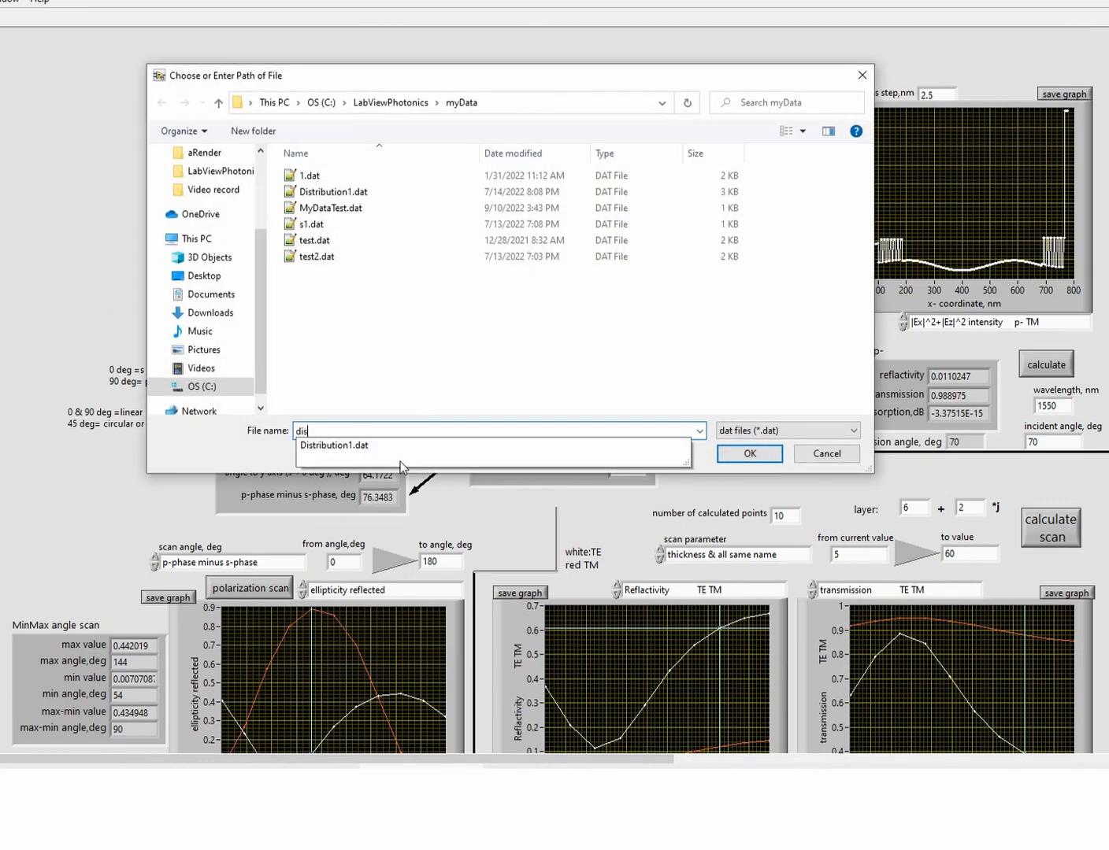
pyautogui.write('tribution2')
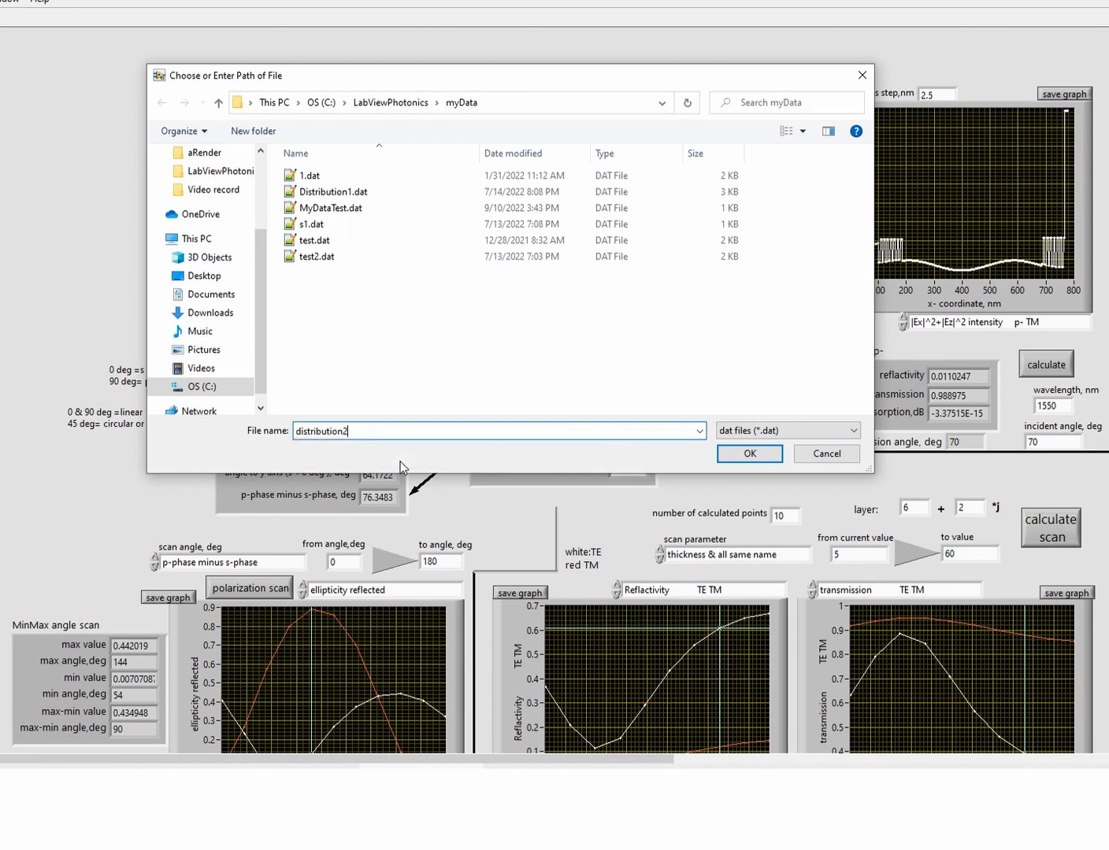
pyautogui.click(736, 457)
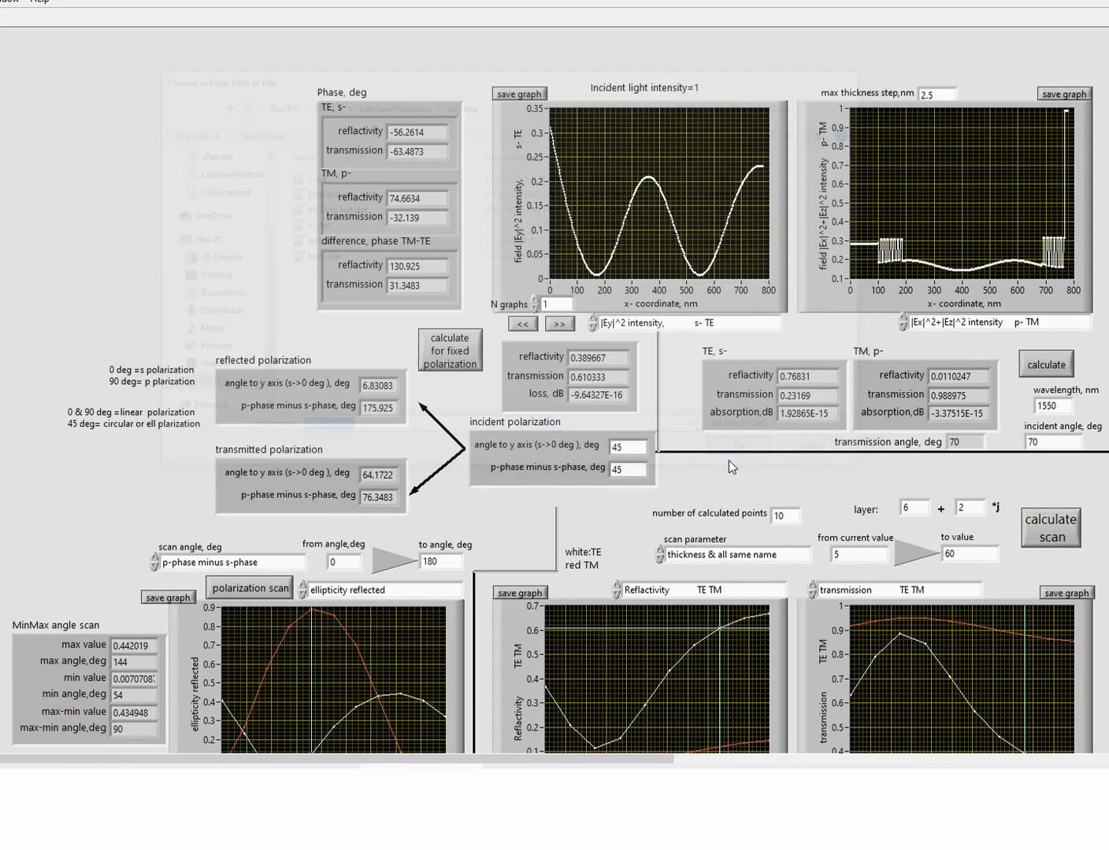
# Step: Set the ellipticity graph to 1 curve and, in OriginPro, select columns C and D of Book2
pyautogui.scroll(-3, 603, 540)
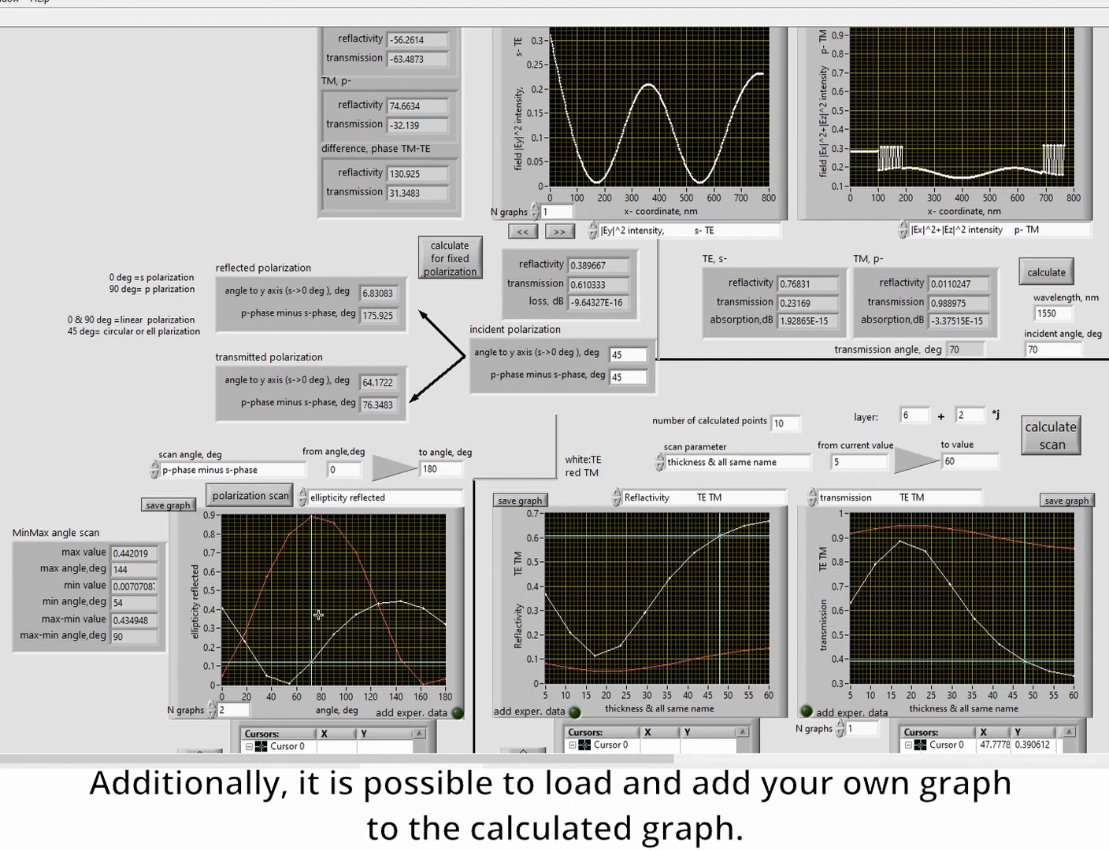
pyautogui.click(211, 714)
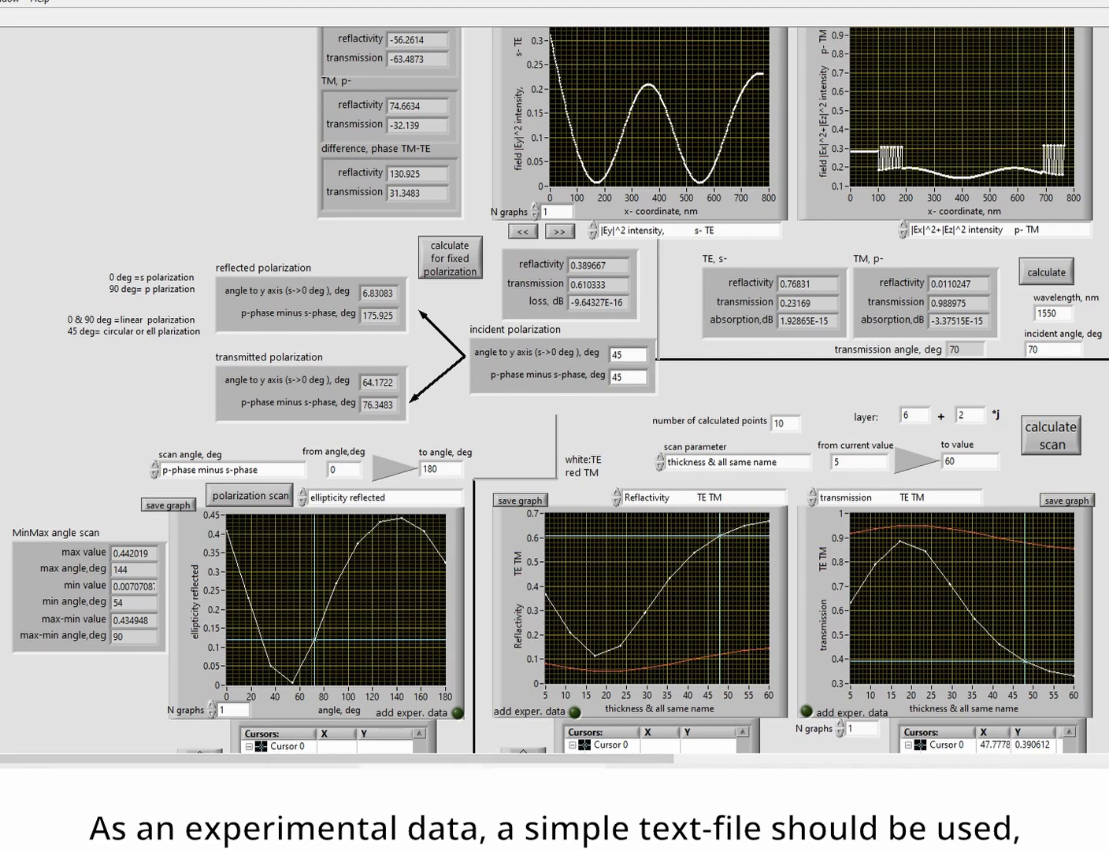
pyautogui.click(421, 787)
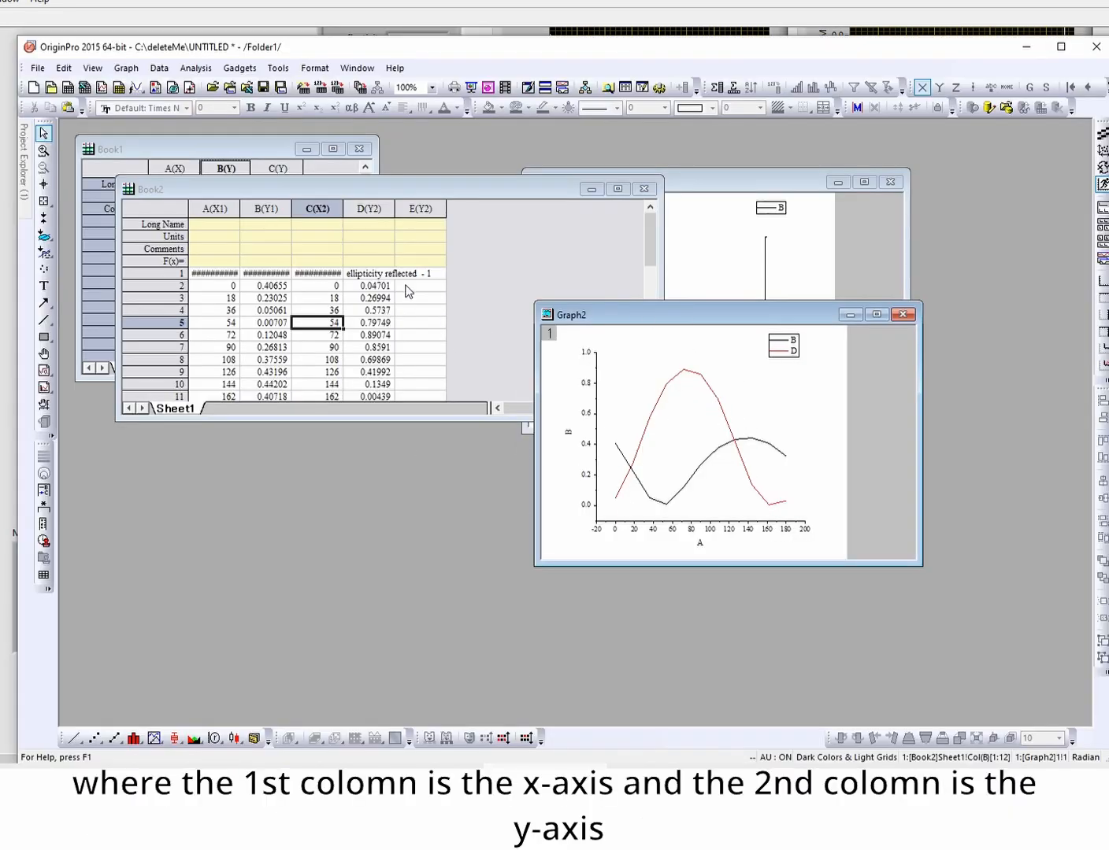
pyautogui.moveTo(318, 211); pyautogui.dragTo(364, 207)
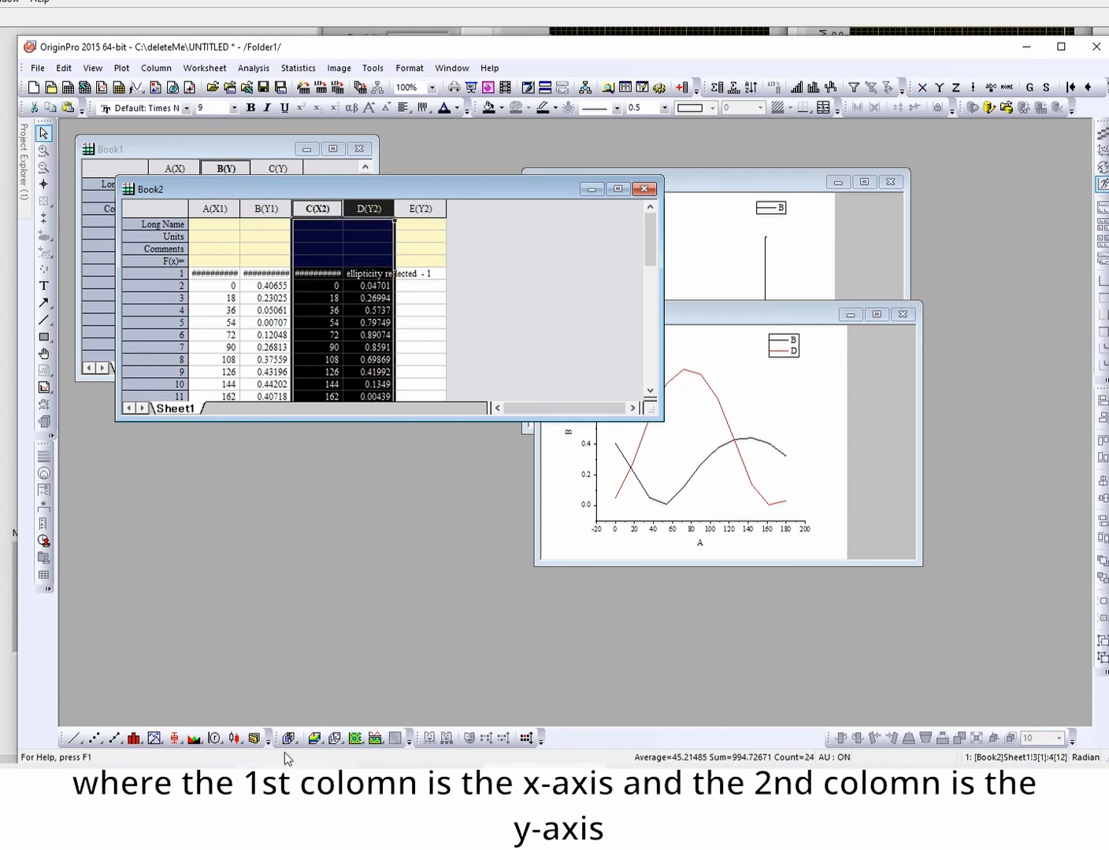
# Step: Switch to File Explorer, create a text document named experiment.dat in the myData folder, and open it
pyautogui.click(173, 775)
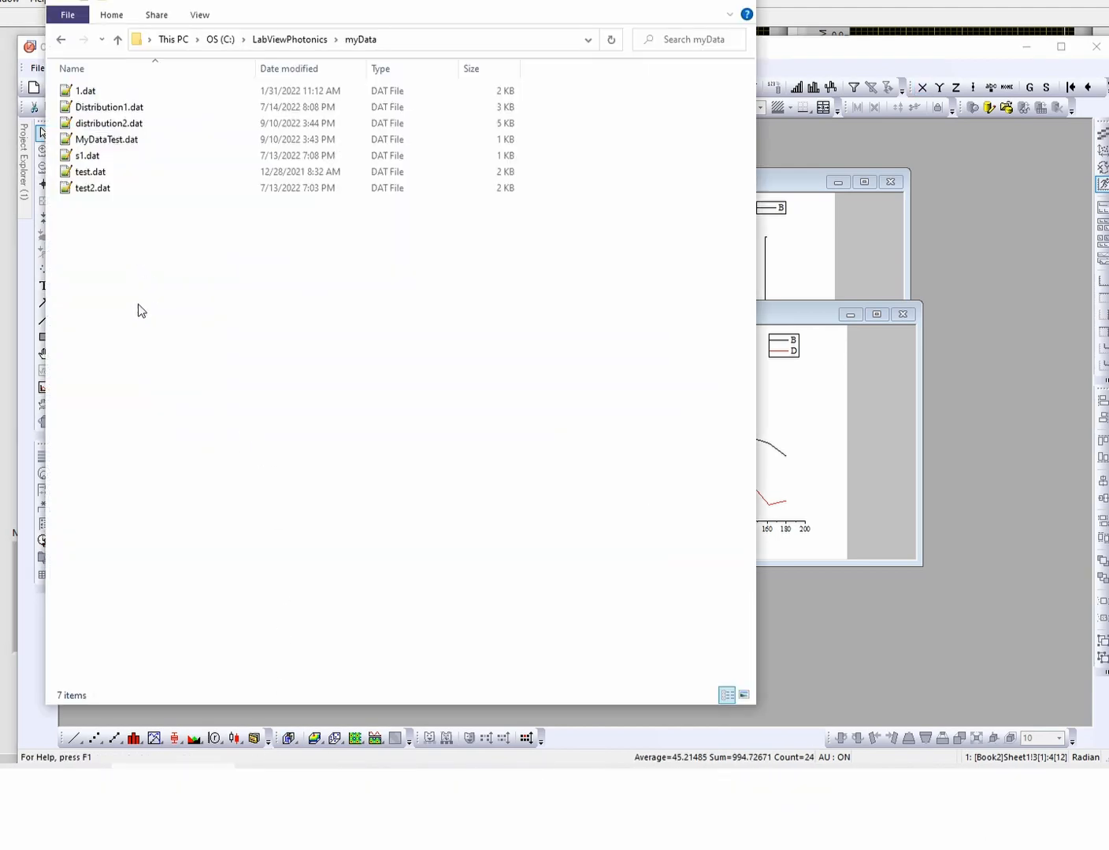
pyautogui.rightClick(80, 224)
pyautogui.moveTo(161, 403)
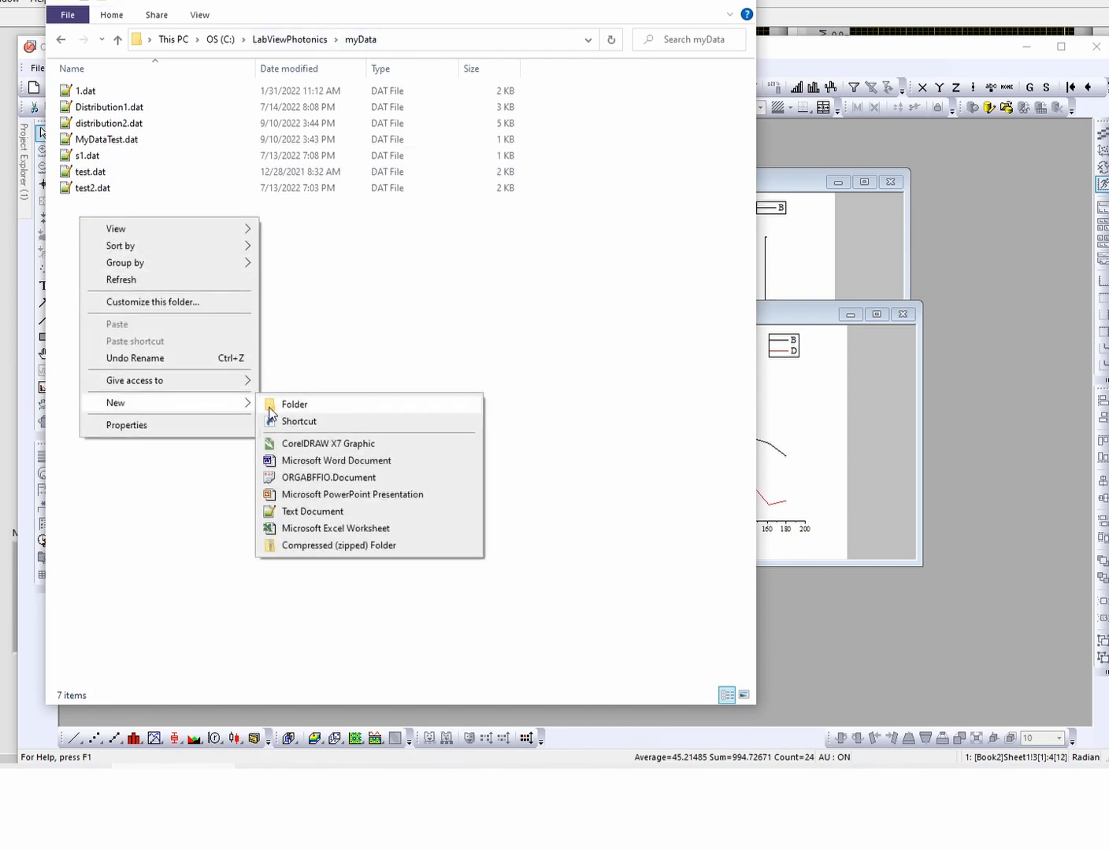
pyautogui.click(312, 512)
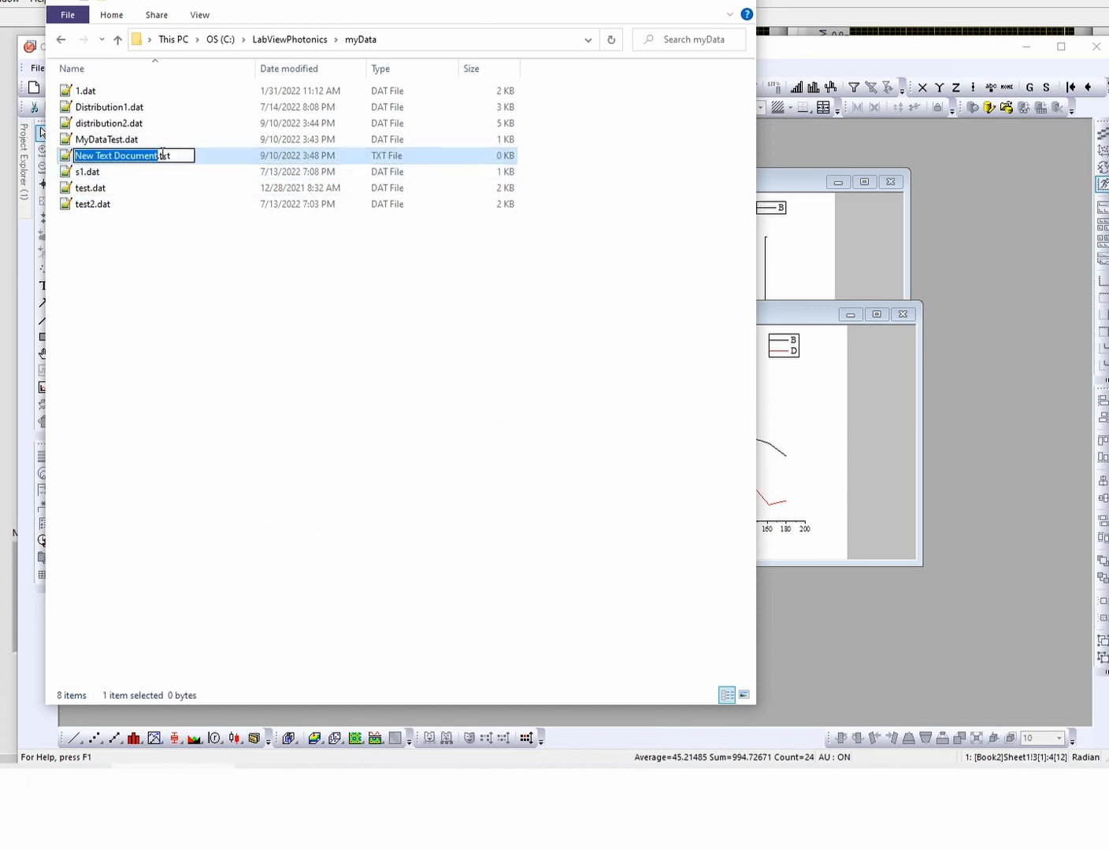
pyautogui.write('ex')
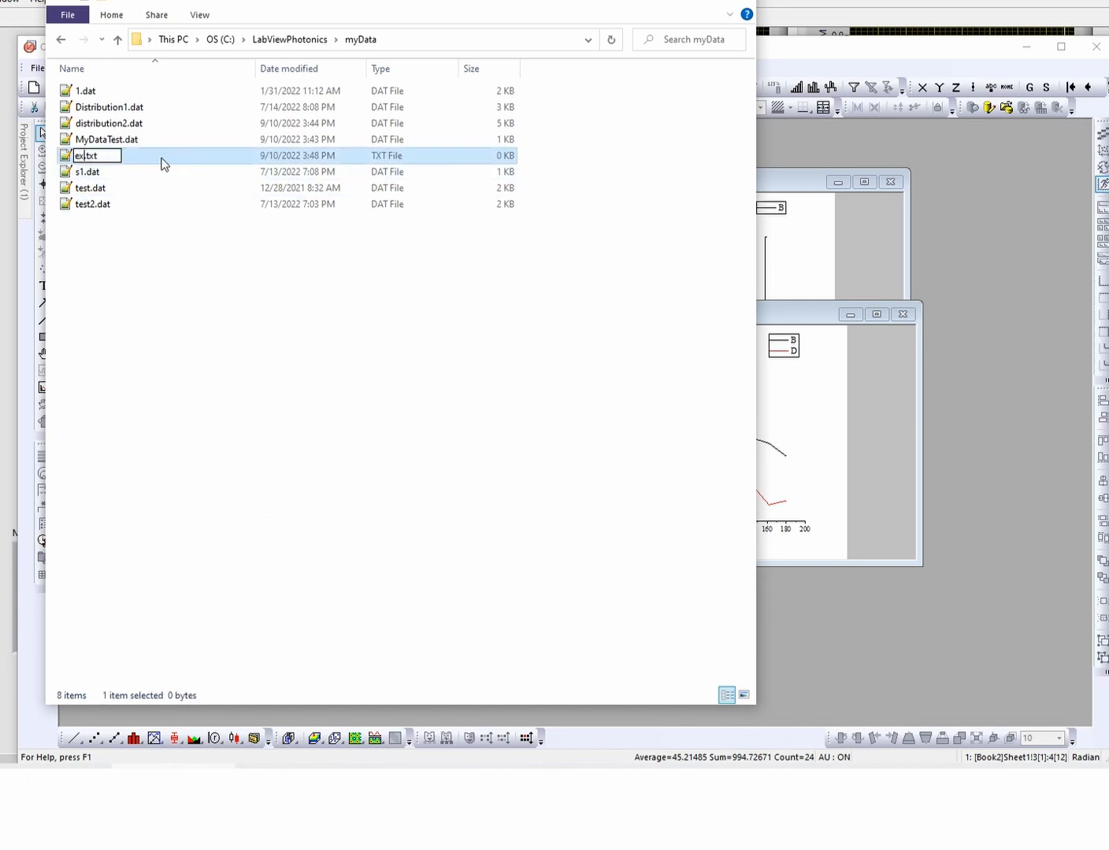
pyautogui.write('peri')
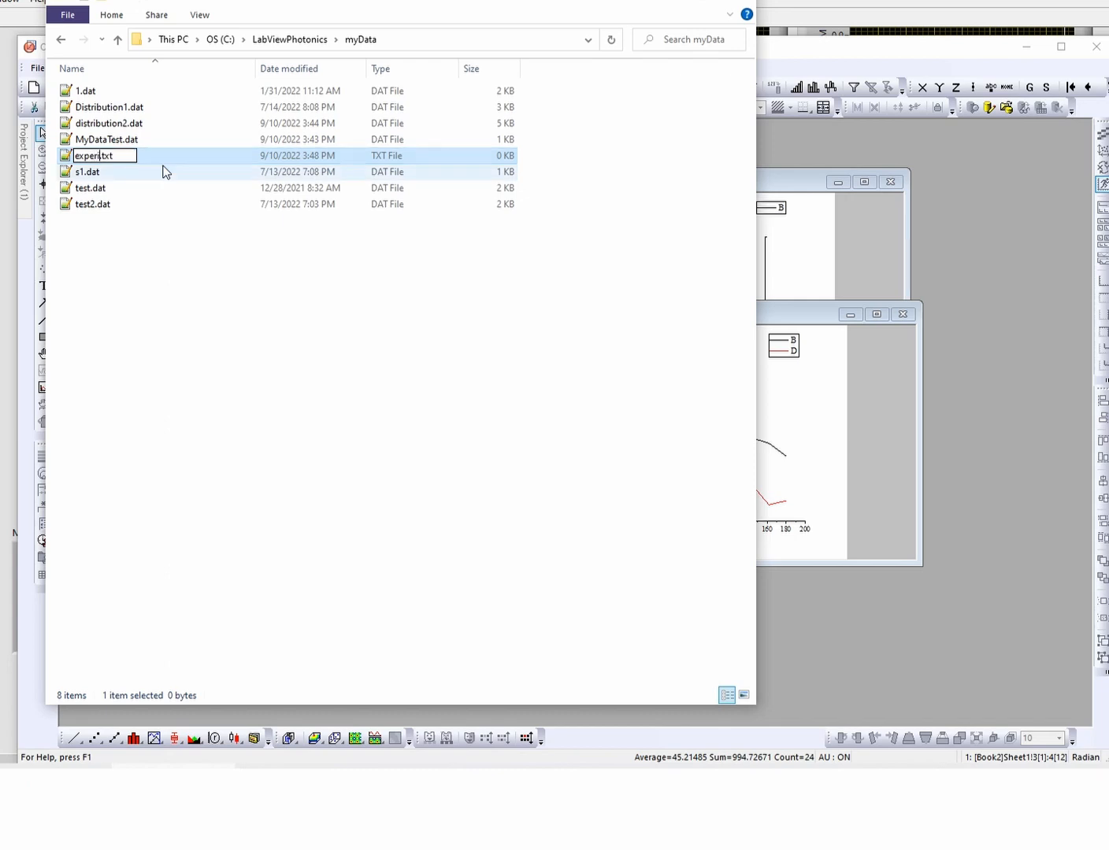
pyautogui.write('ment')
pyautogui.moveTo(146, 157); pyautogui.dragTo(125, 157)
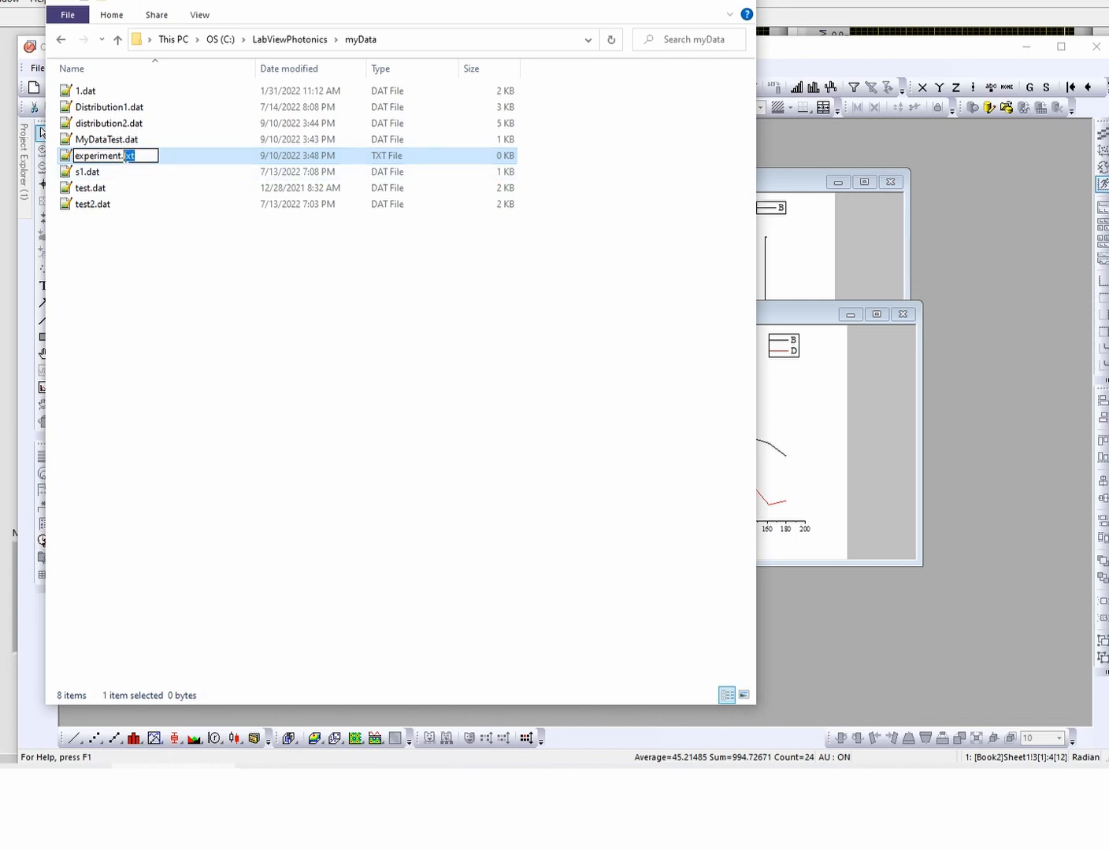
pyautogui.write('da')
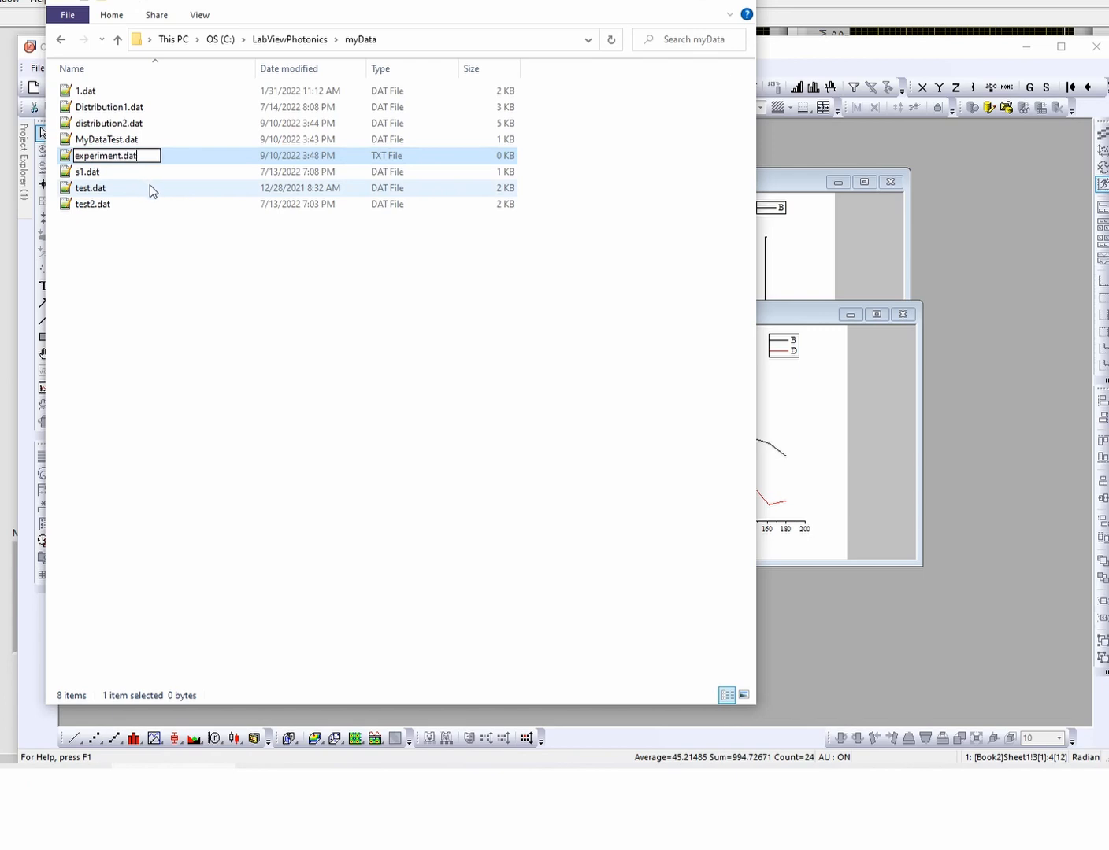
pyautogui.write('t')
pyautogui.press('Return')
pyautogui.click(539, 371)
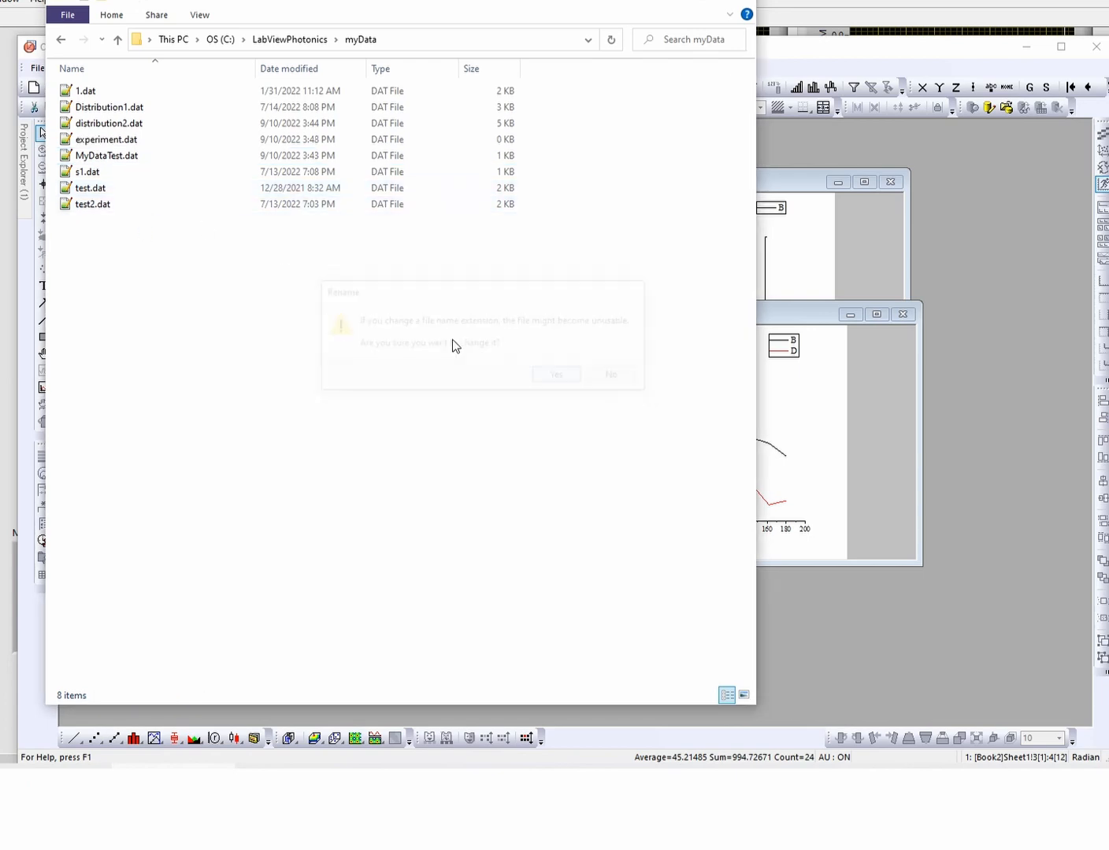
pyautogui.doubleClick(111, 141)
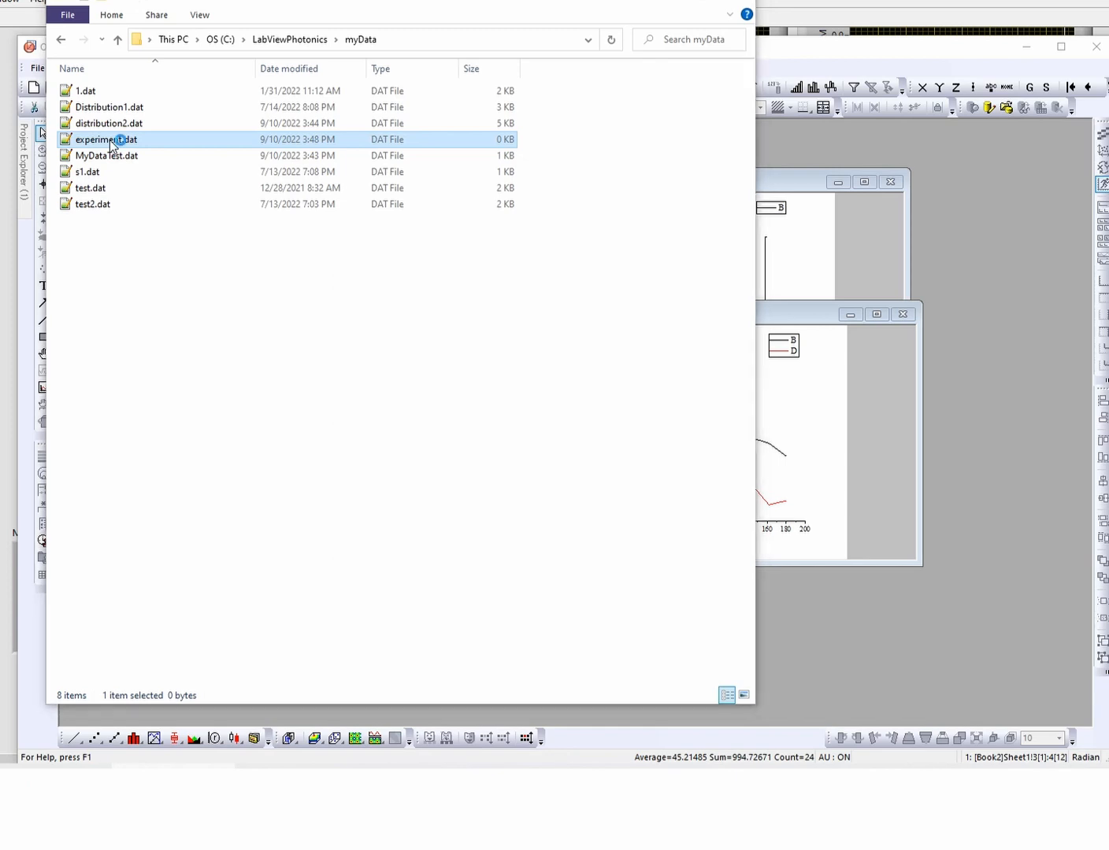
# Step: Put the angle and ellipticity data copied from Book2 into experiment.dat without its header line, and save the file
pyautogui.write('angle, deg - 1 ellipticity reflected  - 1 0\t0.04701 18\t0.26994 36\t0.5737 54\t0.79749 72\t0.89074 90\t0.8591 108\t0.69869 126\t0.41992 144\t0.1349 162\t0.00439 180\t0.03083')
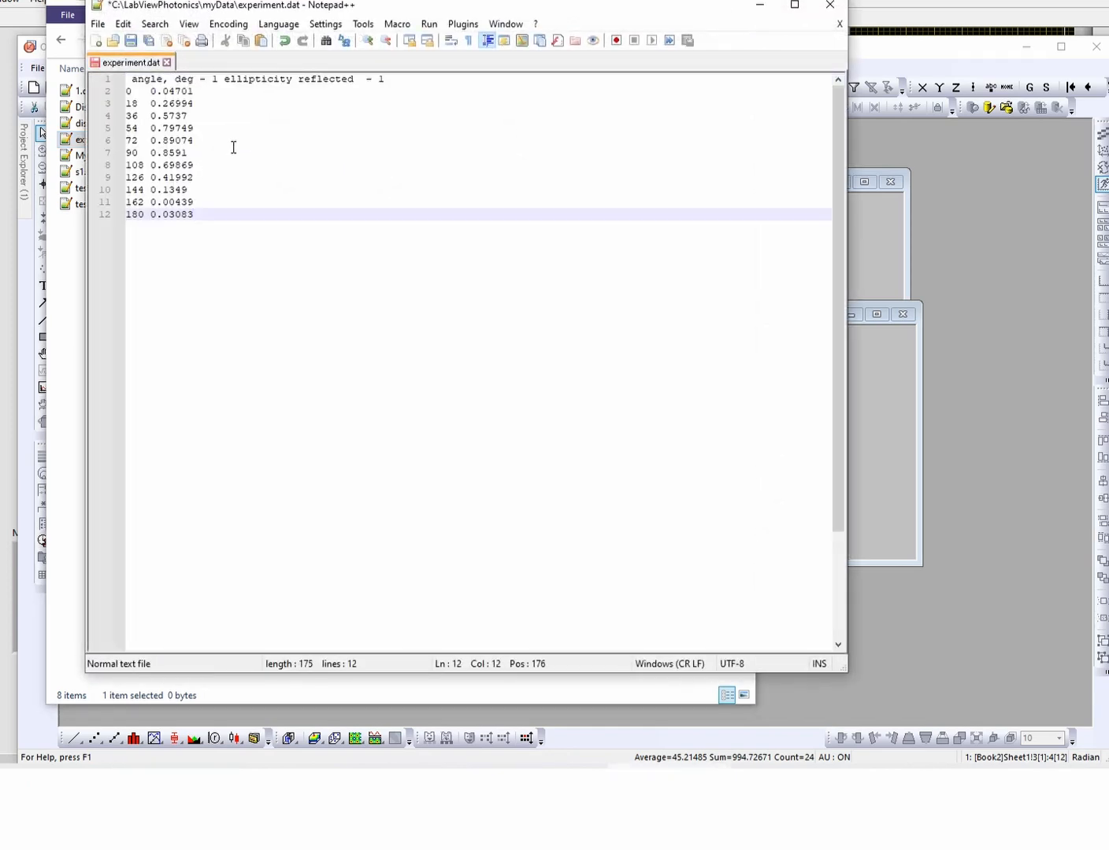
pyautogui.moveTo(395, 78); pyautogui.dragTo(114, 83)
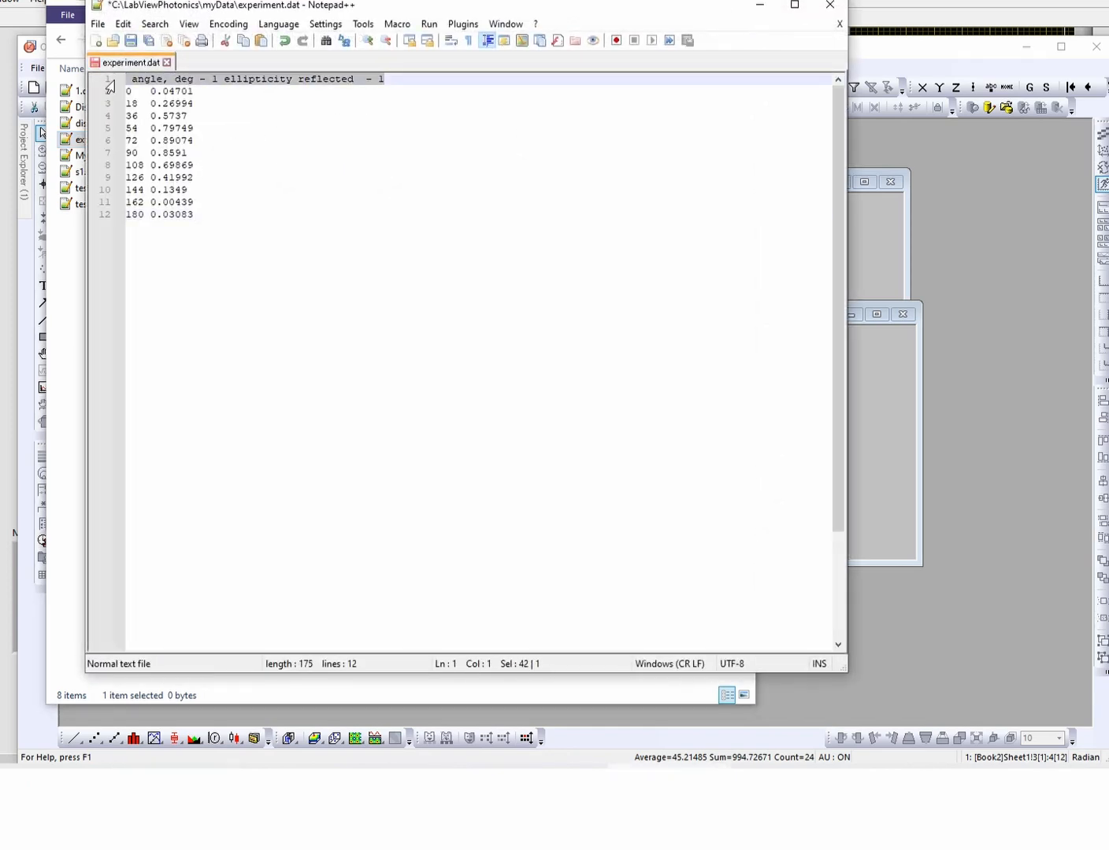
pyautogui.press('Delete')
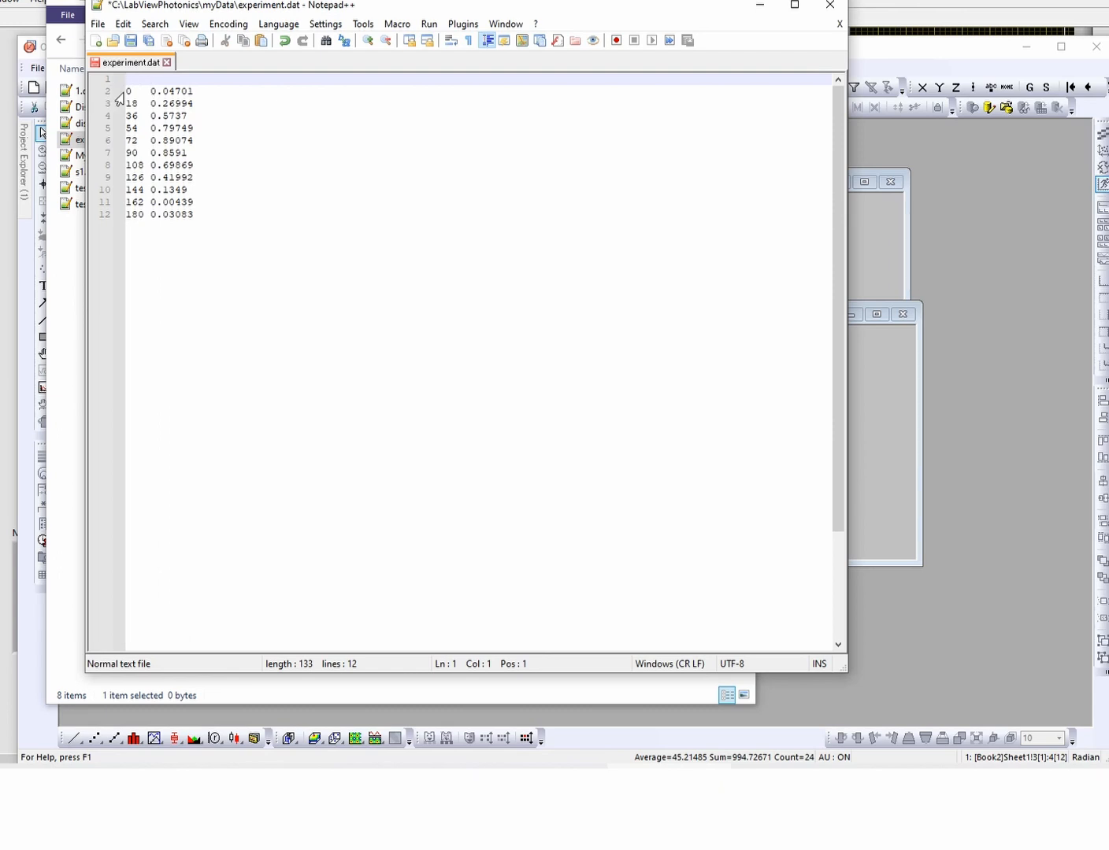
pyautogui.click(126, 91)
pyautogui.press('BackSpace')
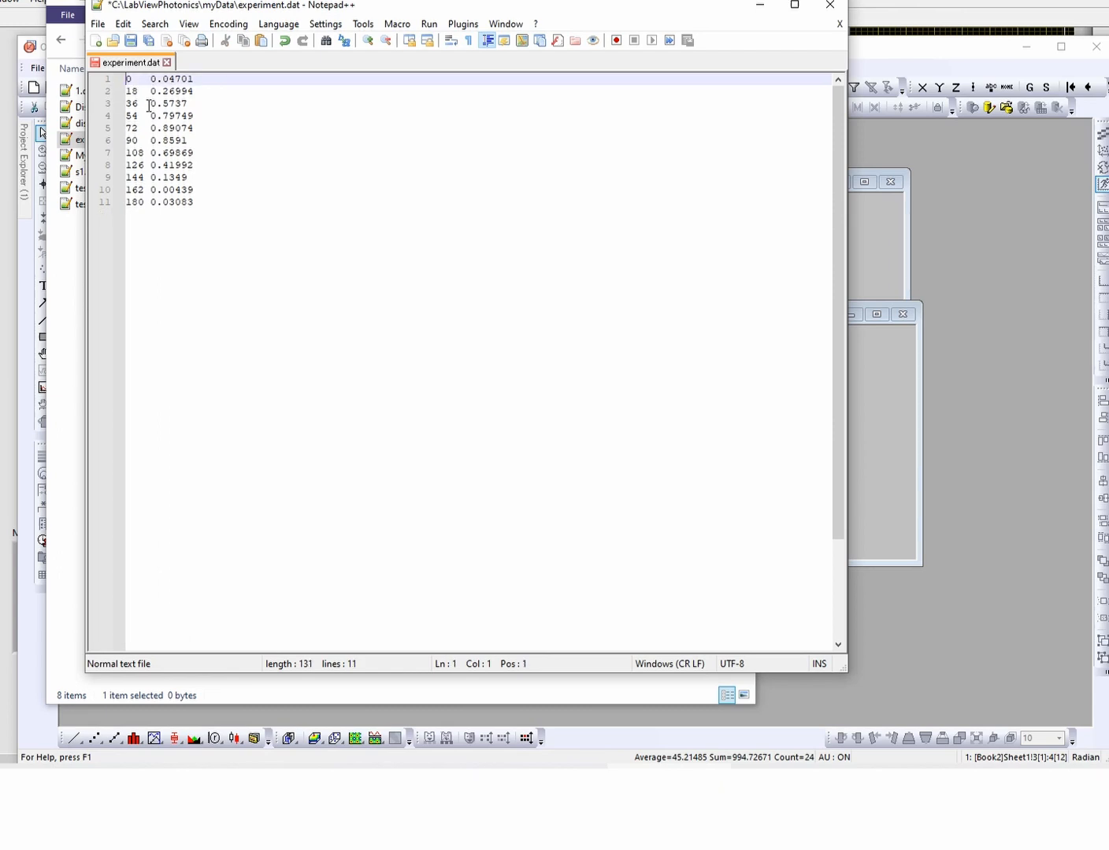
pyautogui.click(132, 40)
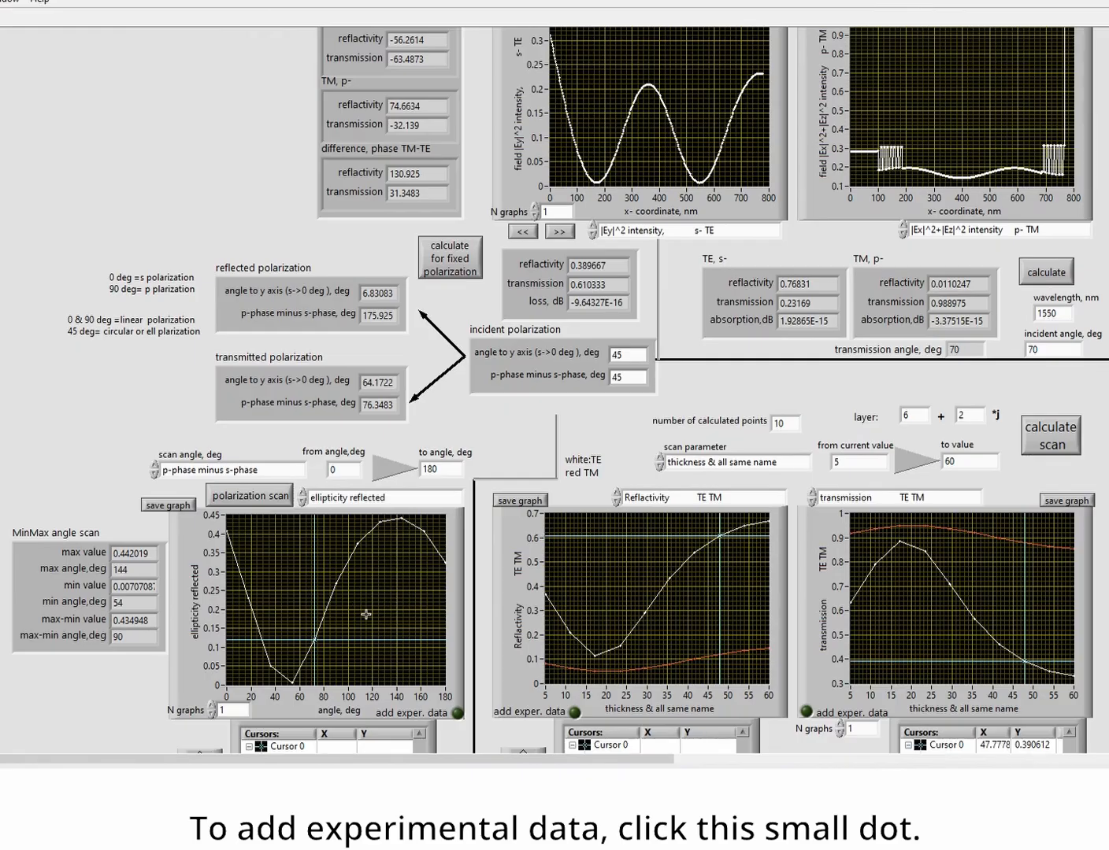
# Step: In the thin-film calculator, add experiment.dat from the myData folder as experimental data to the ellipticity reflected graph
pyautogui.click(456, 714)
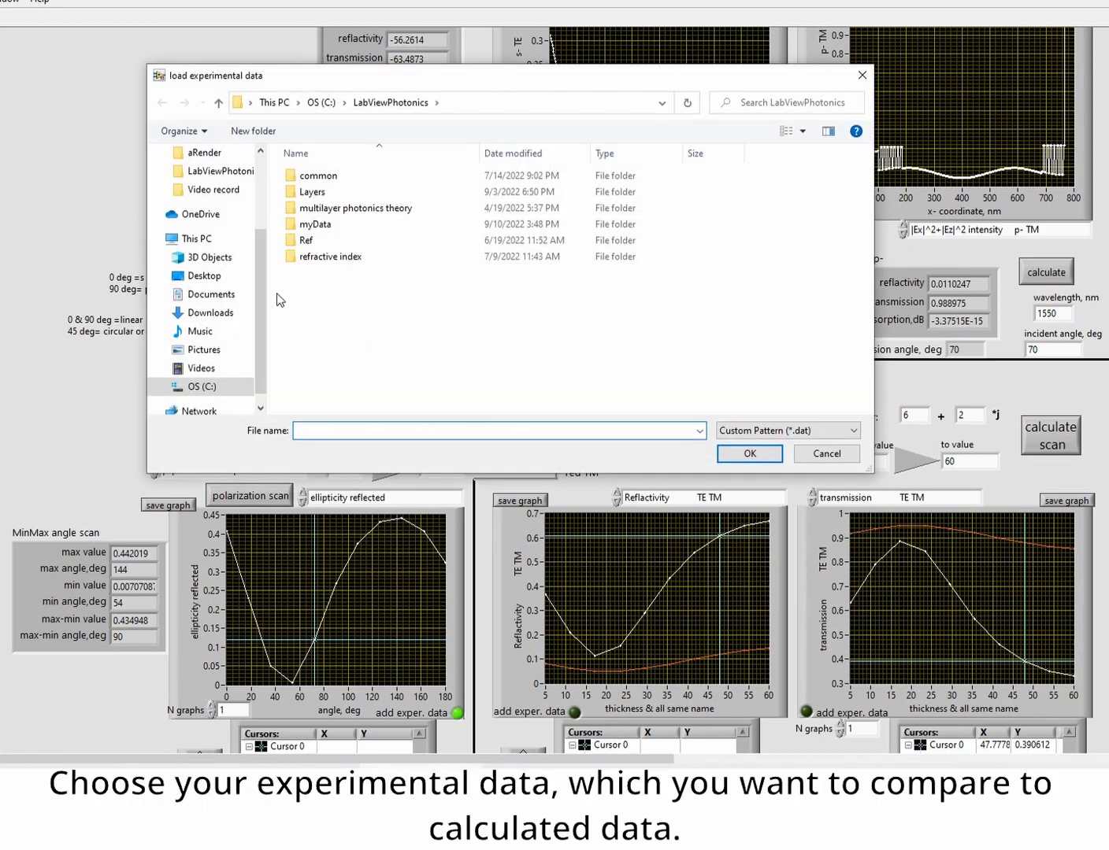
pyautogui.doubleClick(308, 227)
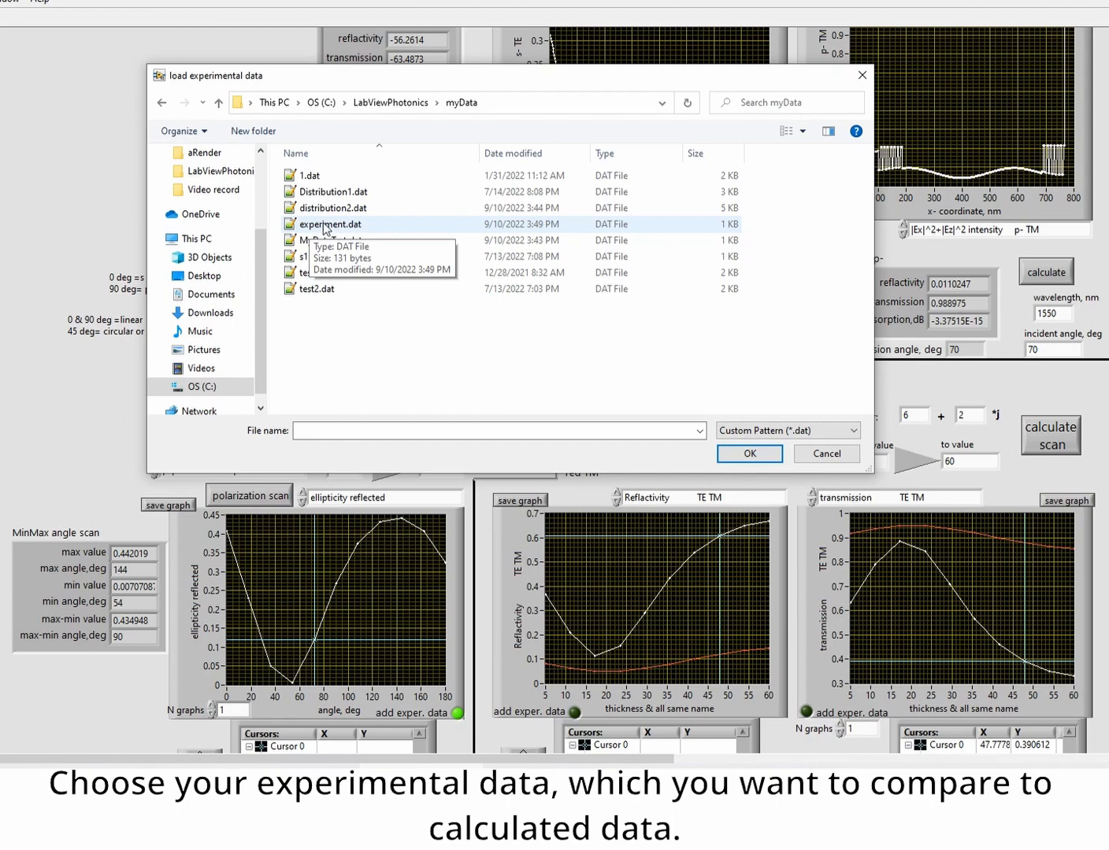
pyautogui.doubleClick(325, 225)
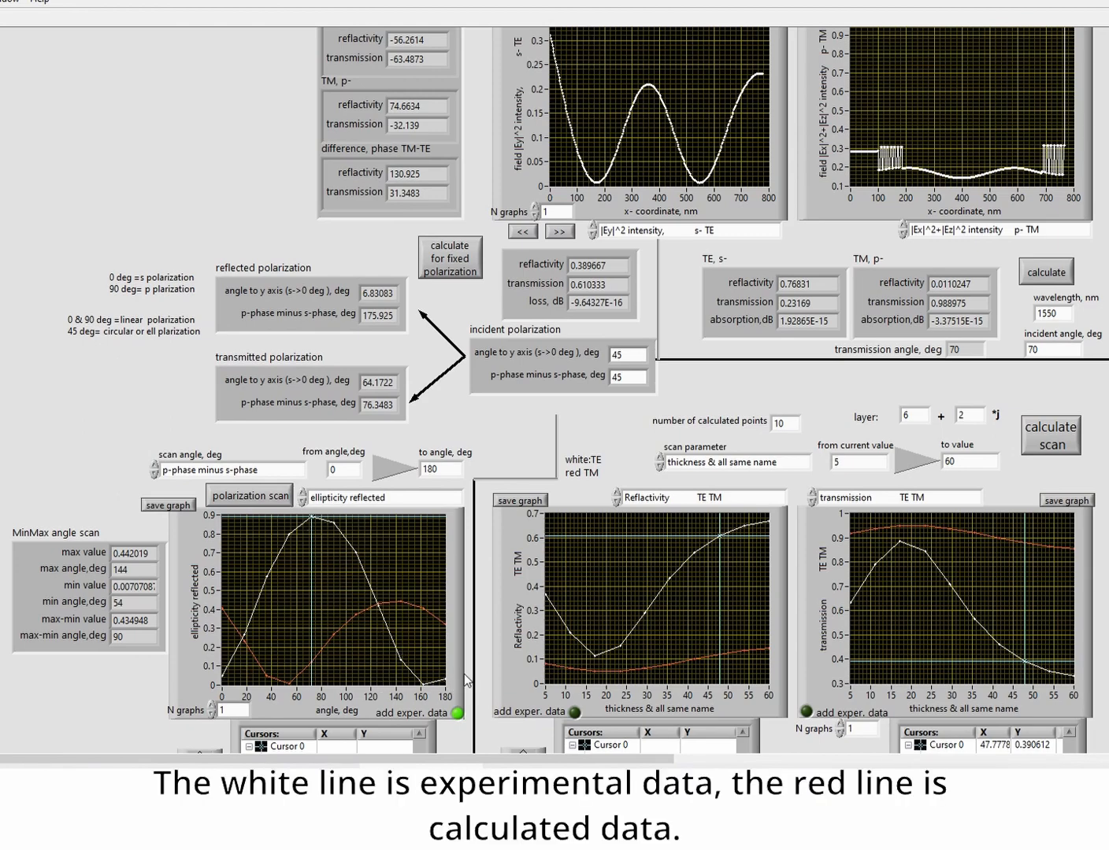
# Step: Compare the OriginPro plot and the contents of experiment.dat with the ellipticity reflected graph in the thin-film calculator
pyautogui.click(545, 780)
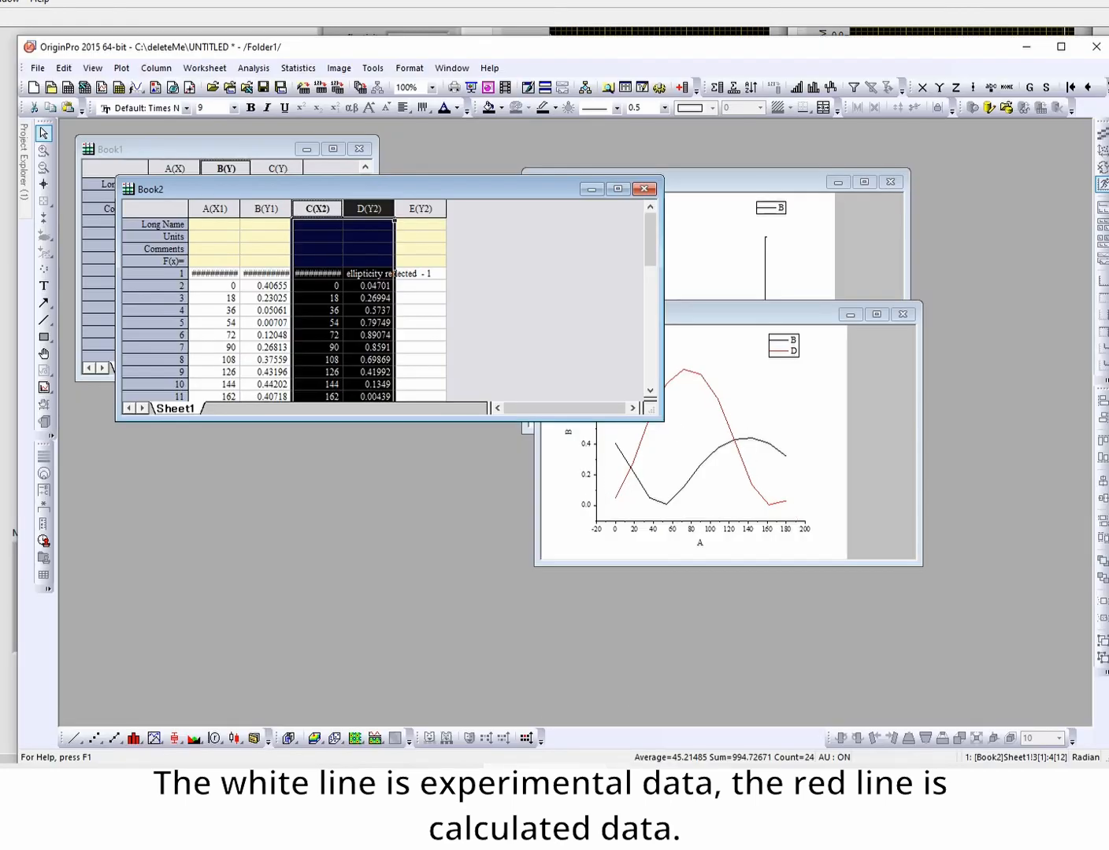
pyautogui.click(650, 779)
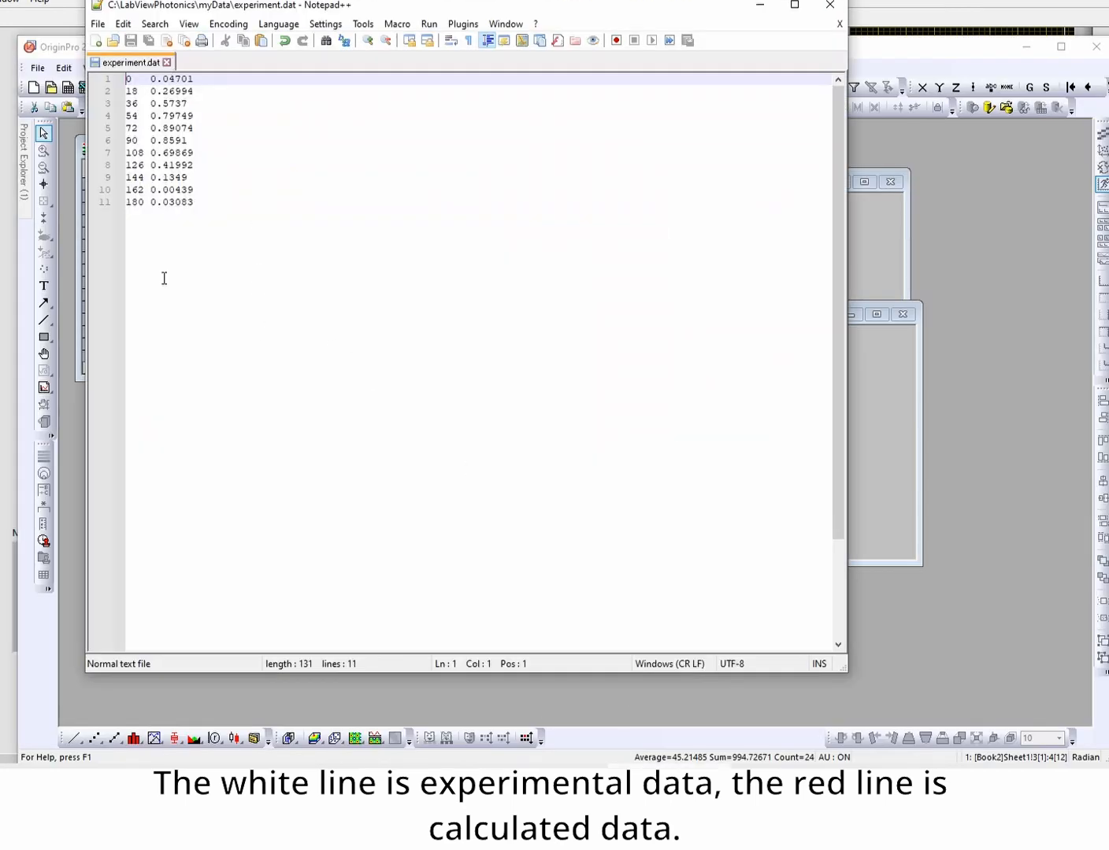
pyautogui.click(597, 780)
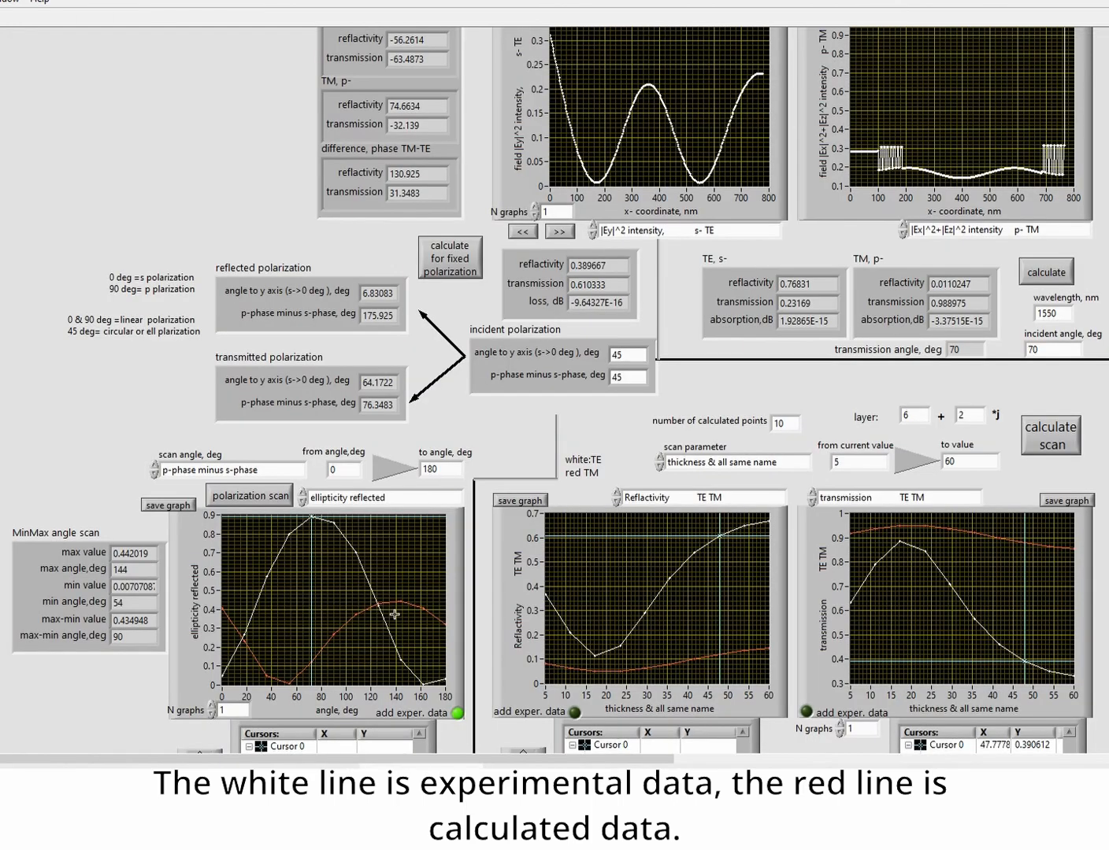
pyautogui.moveTo(515, 759); pyautogui.dragTo(713, 742)
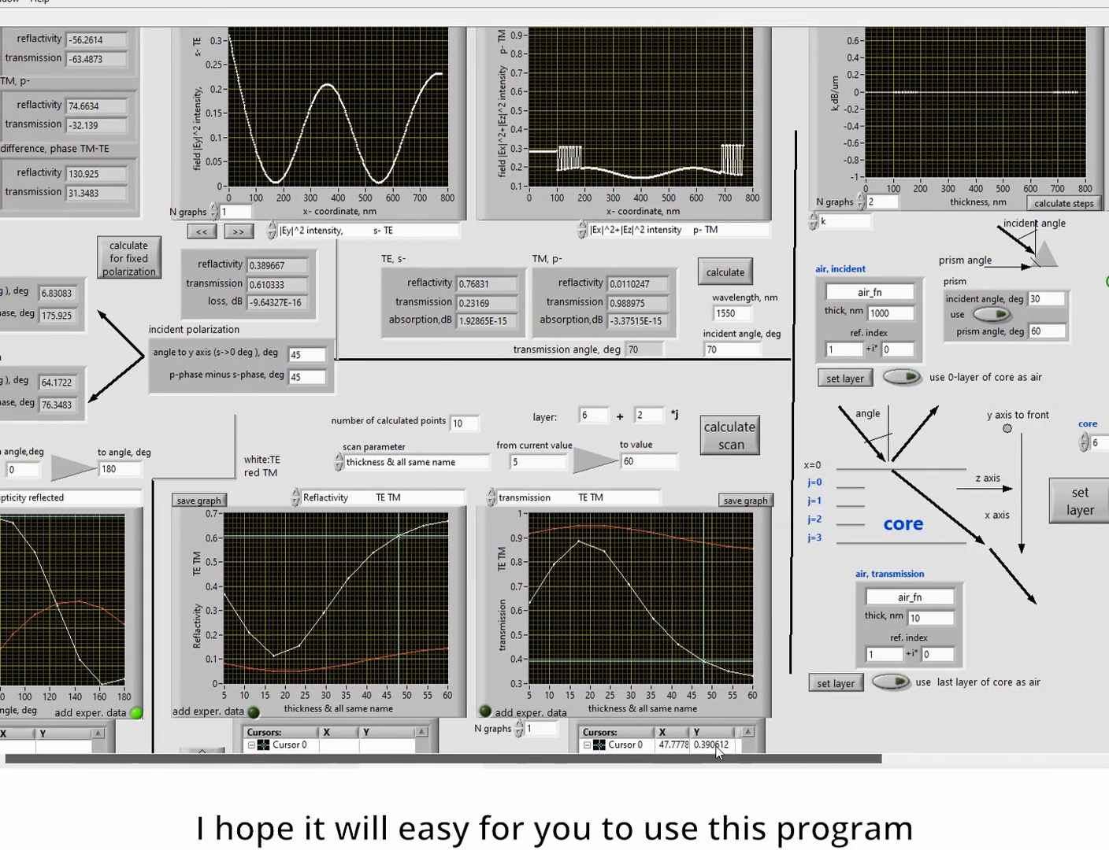